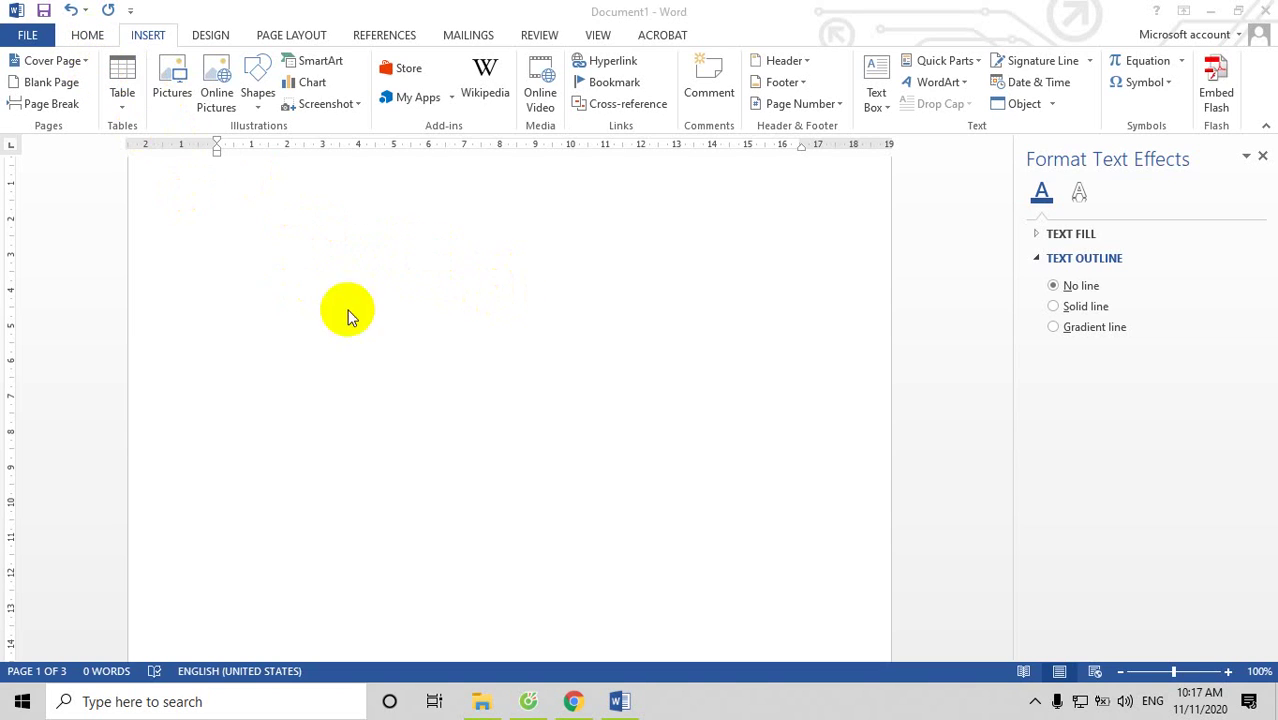
Step: Scroll to the top of the blank page and bring up the Insert Table grid
scroll(430, 300, up, 2)
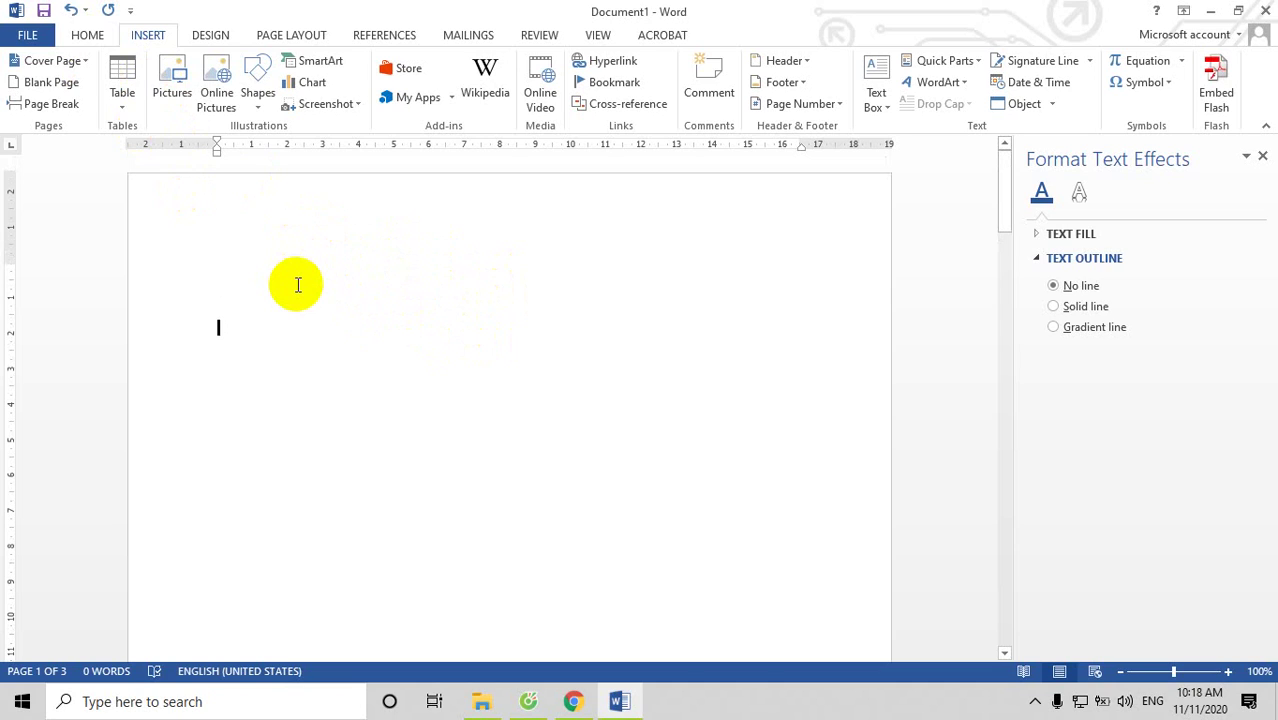
click(121, 90)
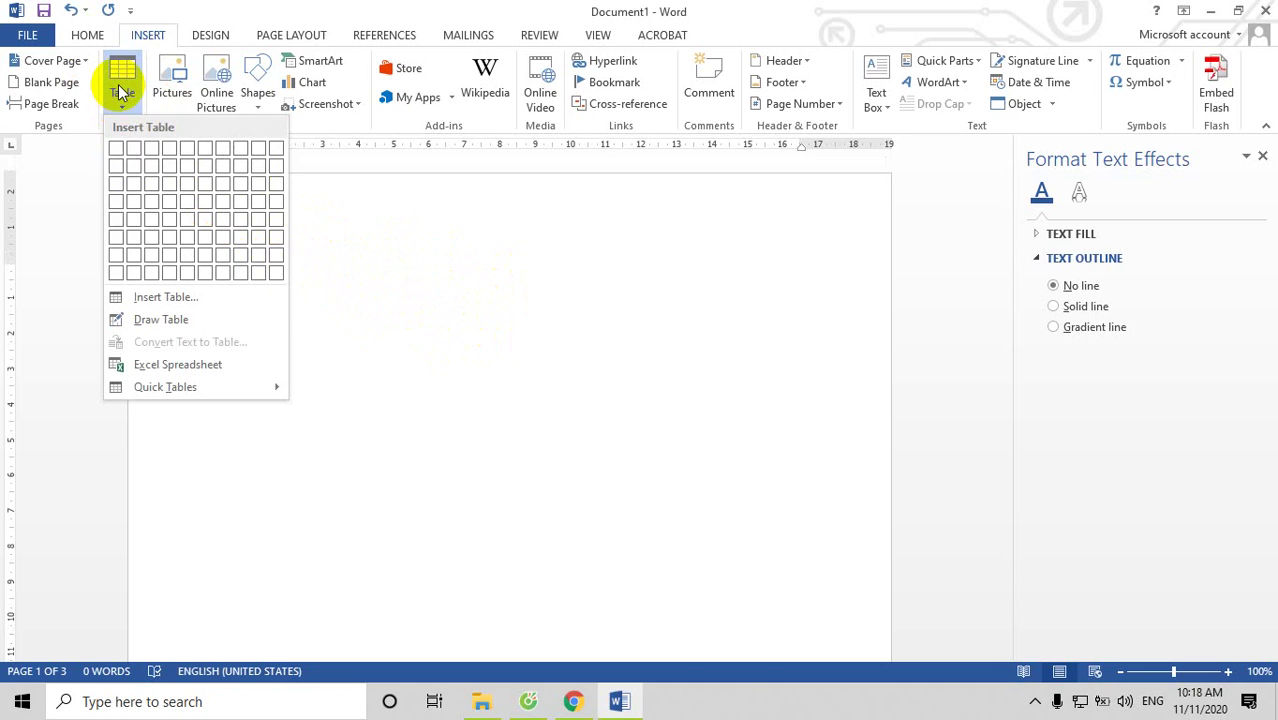
Step: Insert a 3x1 table with headers STT, HỌ VÀ TÊN and TỔ DÂN PHỐ, then add a row
click(155, 157)
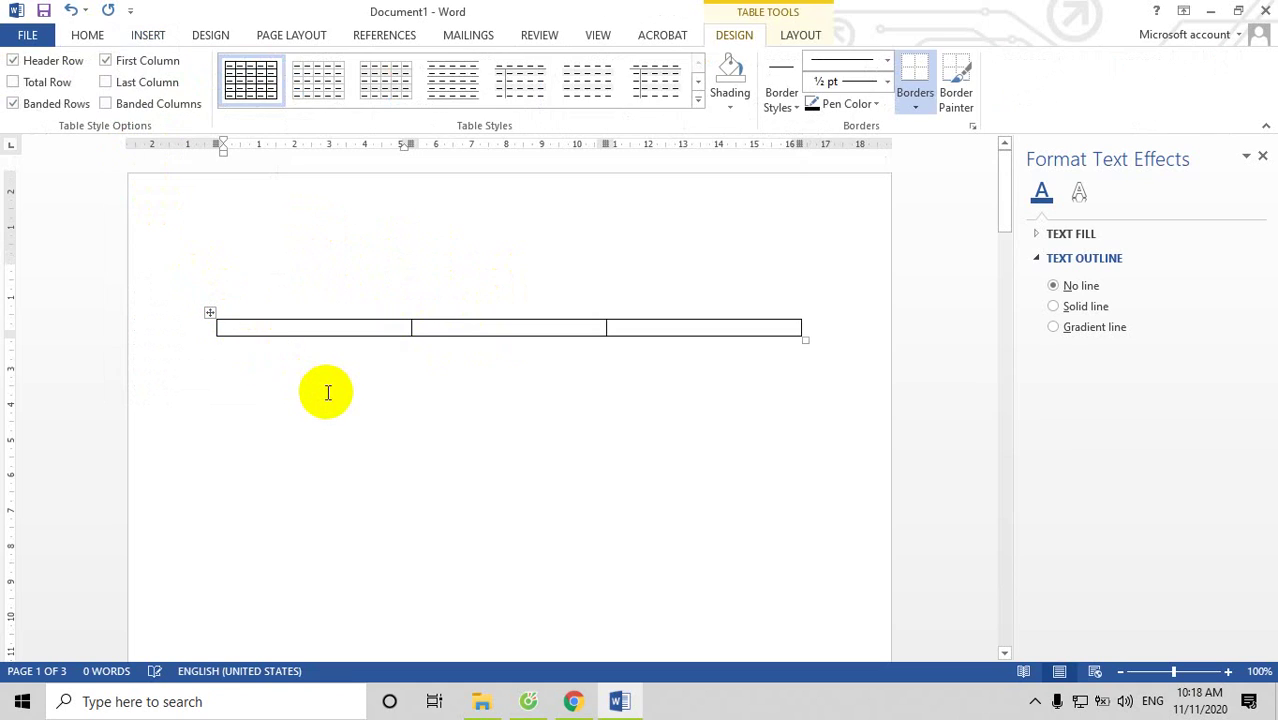
text(STT)
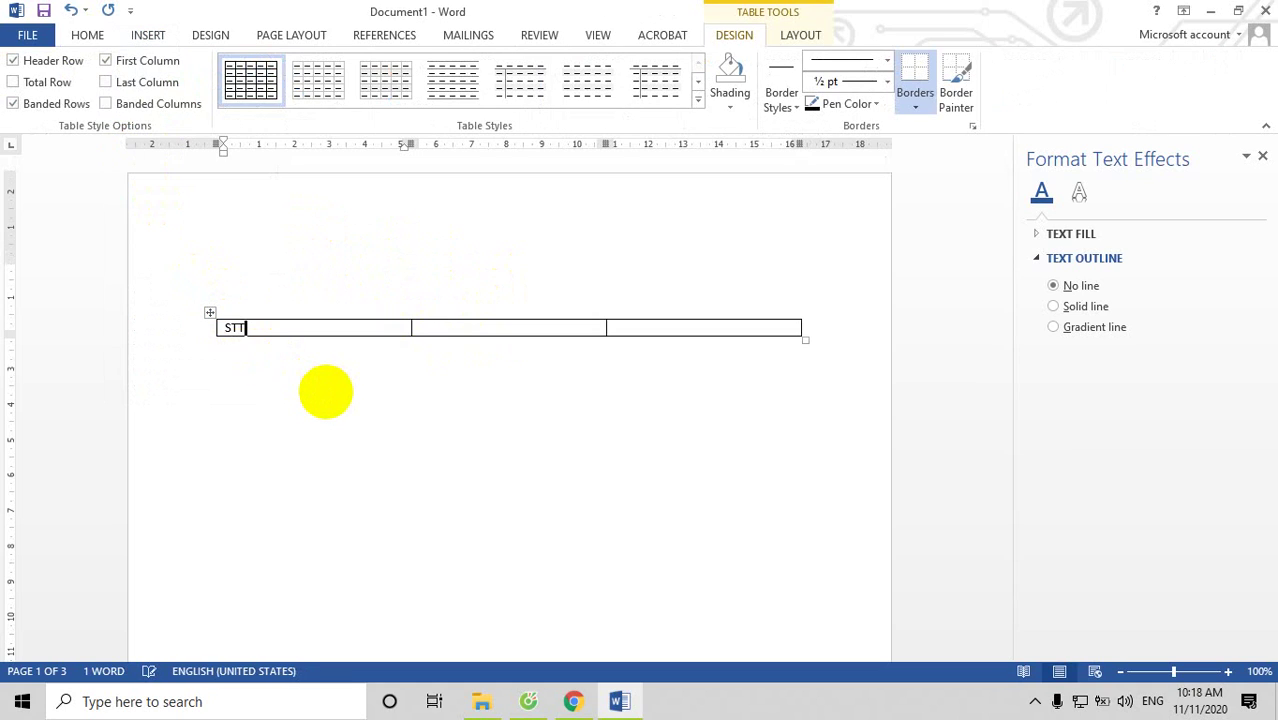
click(465, 325)
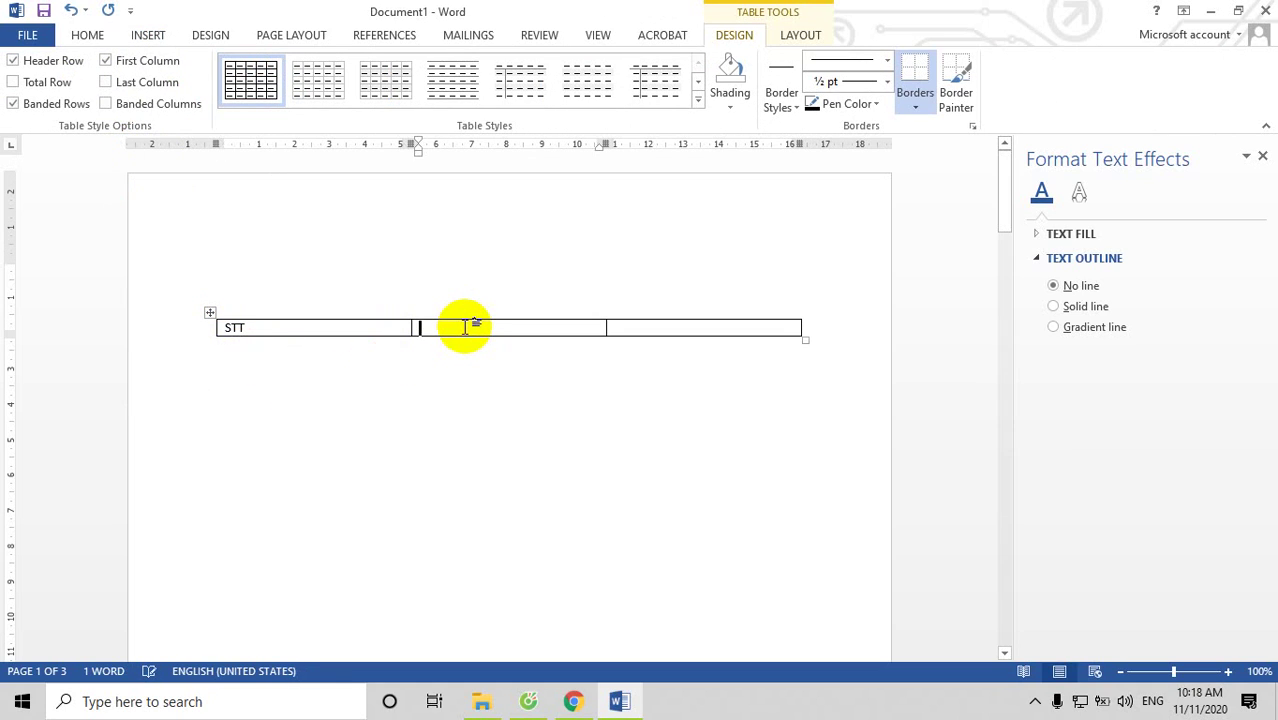
text(HO)
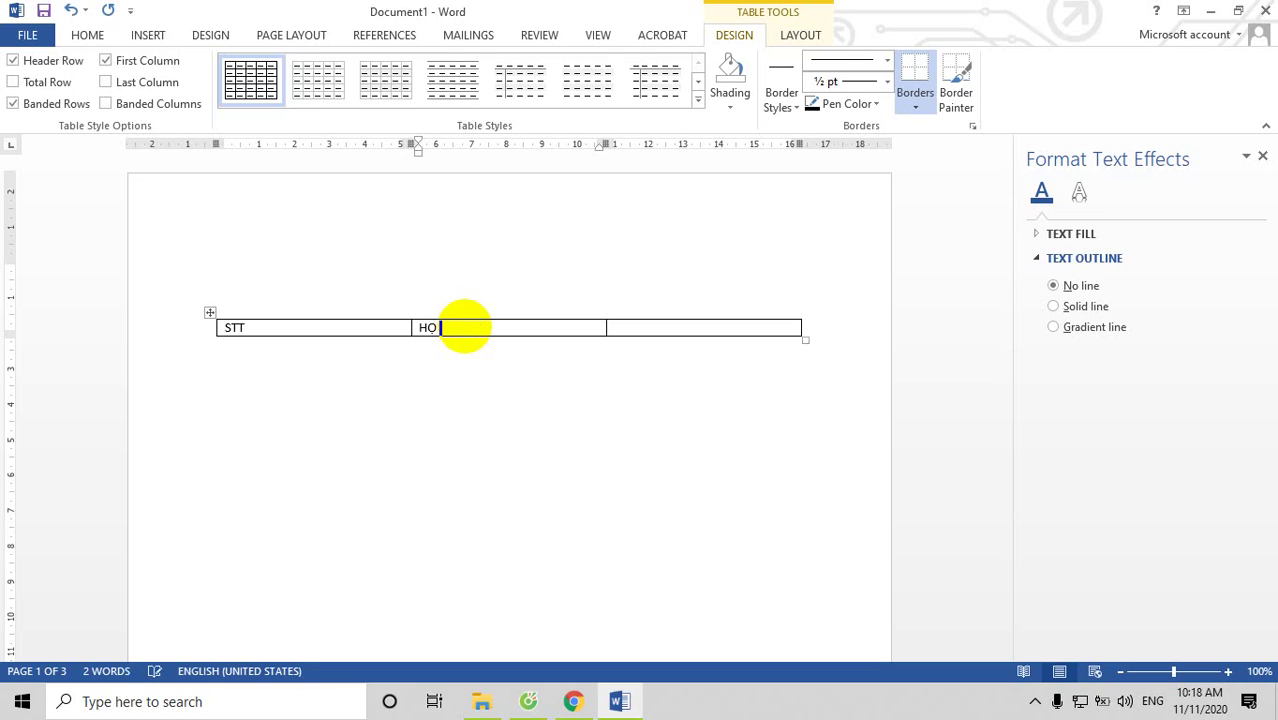
text( VA)
text( TE)
text(N)
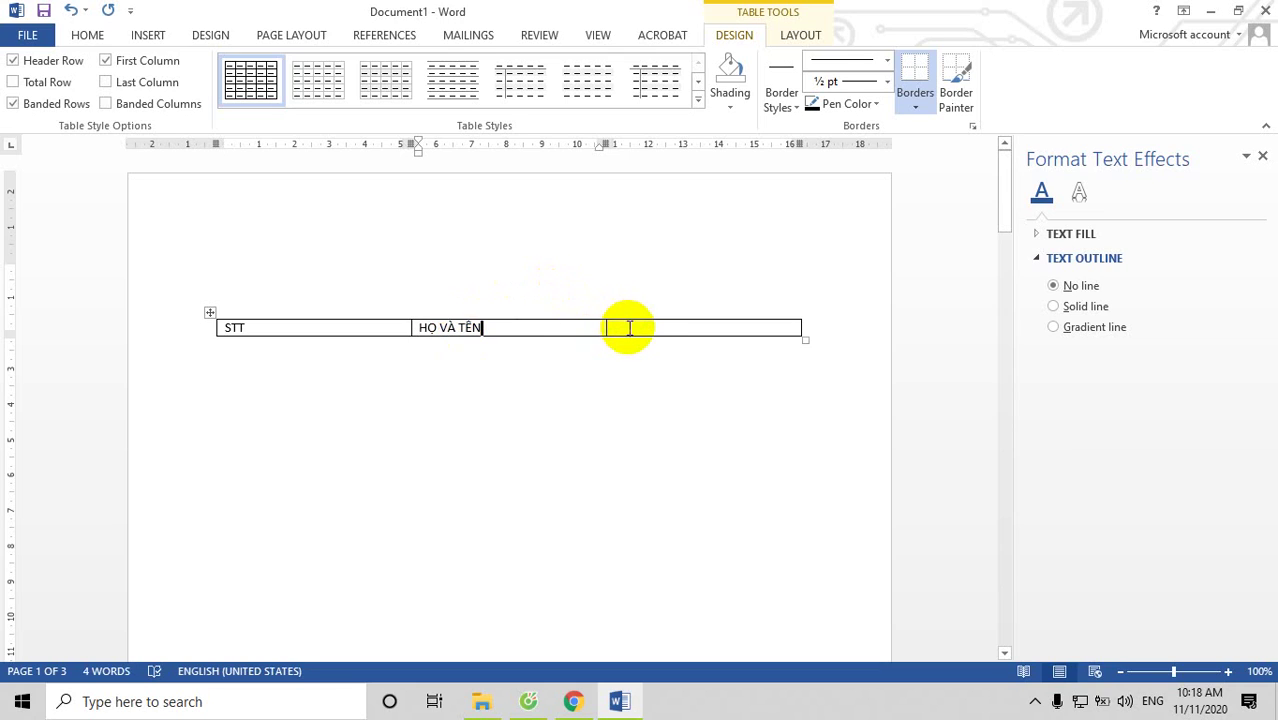
click(636, 328)
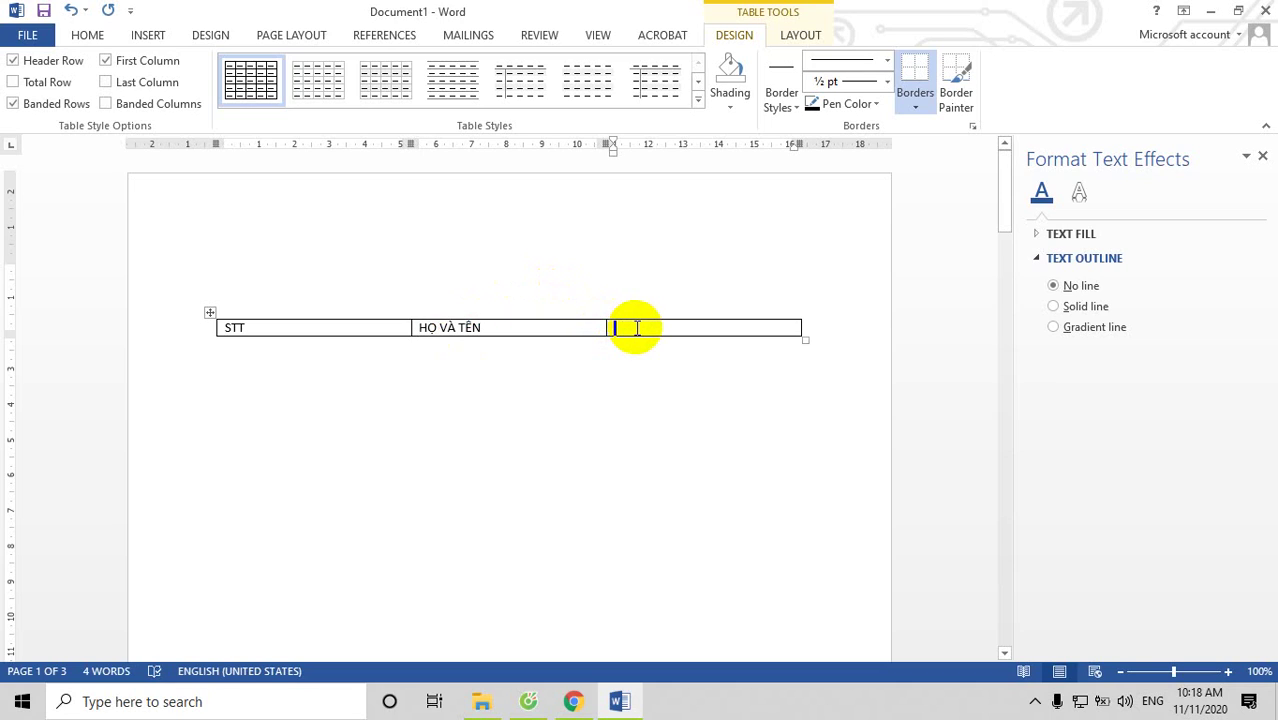
text(G)
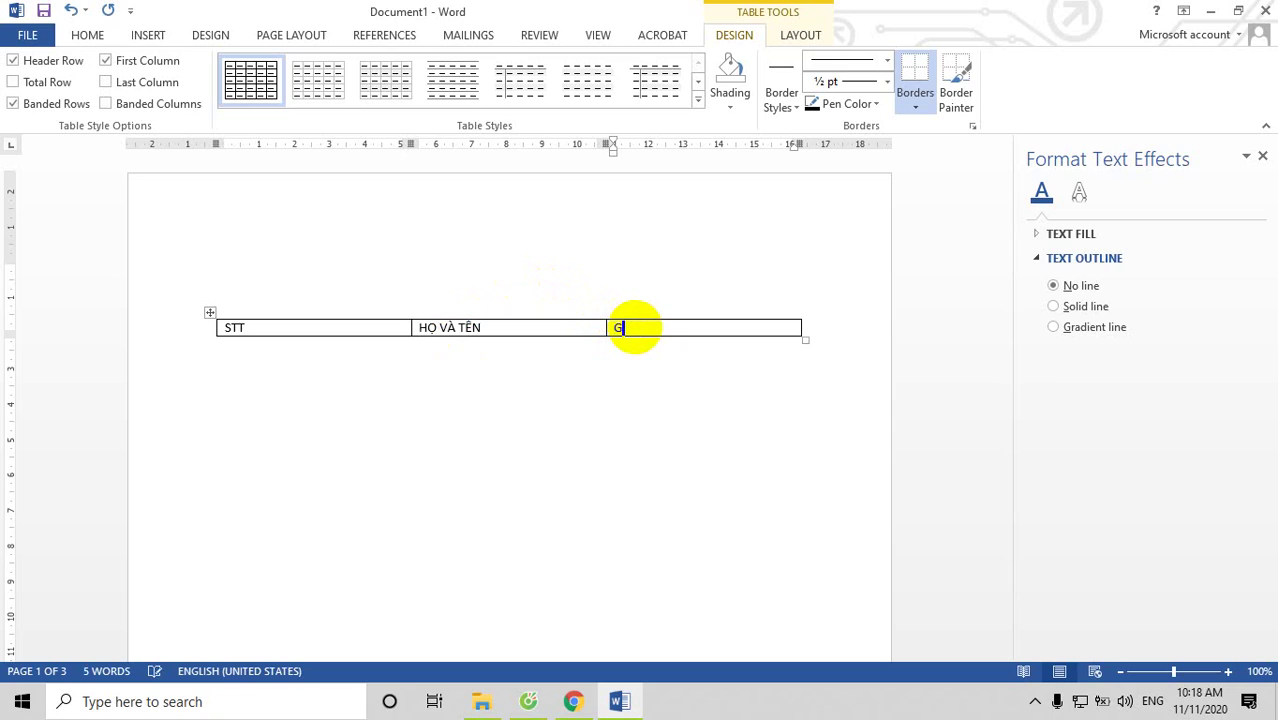
key(BackSpace)
text(G)
key(BackSpace)
text(T)
text(Ô)
text( DÂN)
text( PHÔ)
key(Tab)
Step: Add more empty rows to the table and drag the STT column narrower
key(Tab)
key(Tab)
key(Tab)
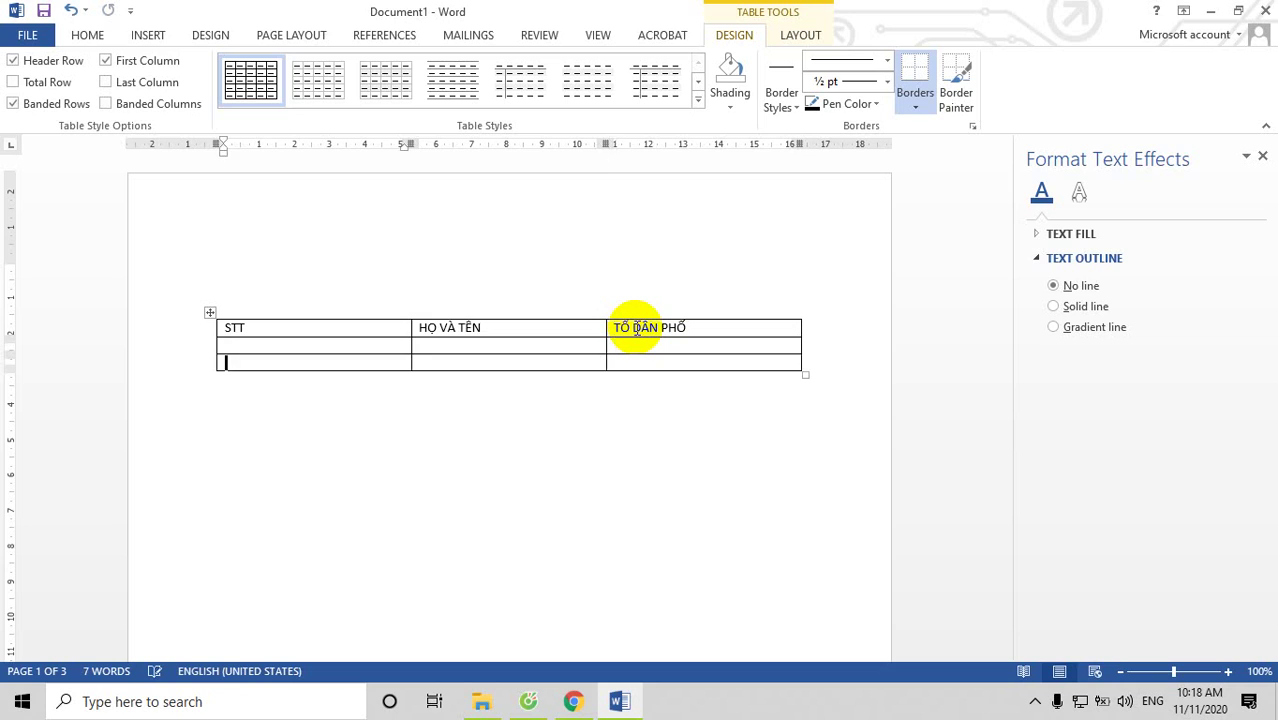
key(Tab)
key(Tab)
key(Tab)
key(Tab)
key(Tab)
key(Tab)
key(Tab)
key(Tab)
key(Tab)
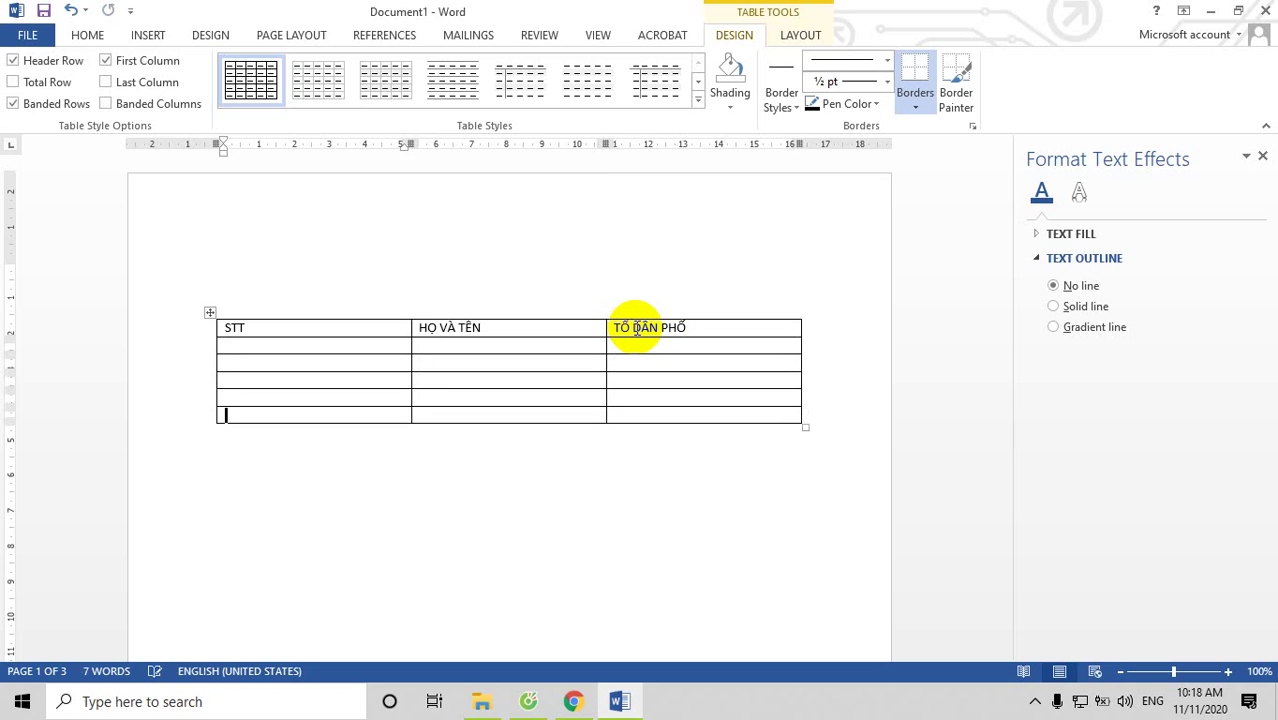
key(Tab)
key(Tab)
key(Tab)
key(Tab)
key(Tab)
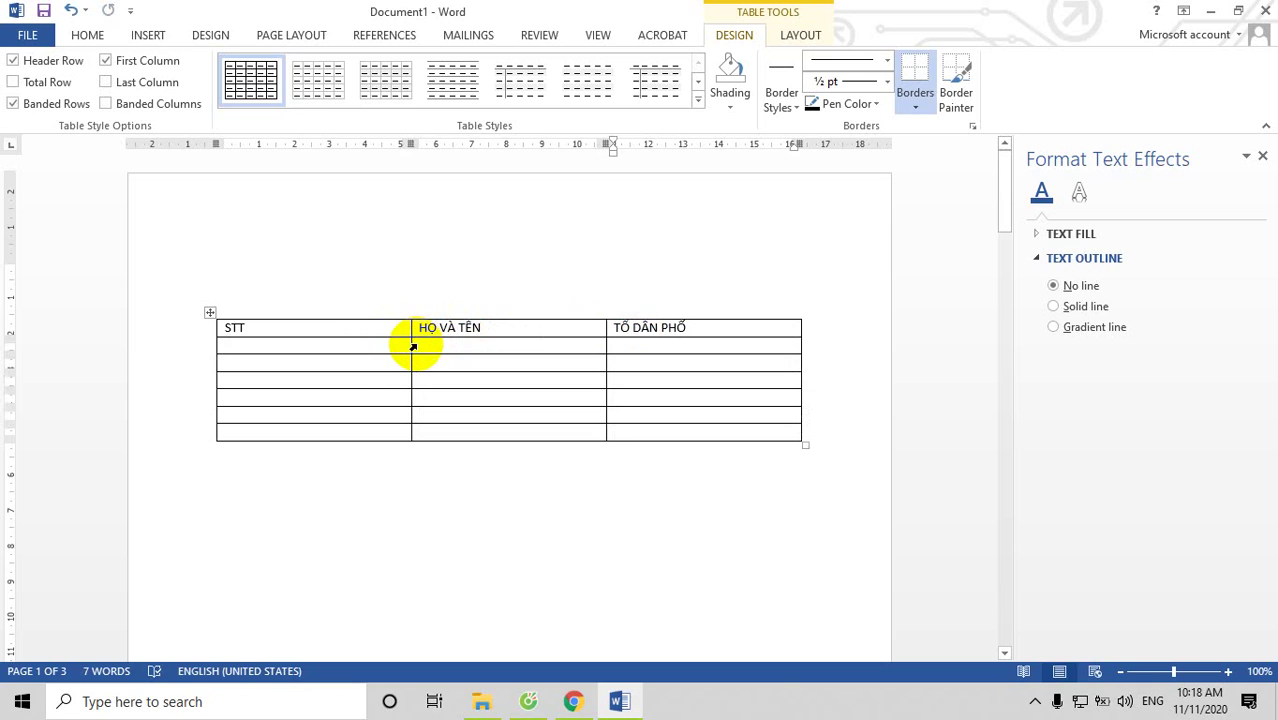
drag(411, 345, 300, 371)
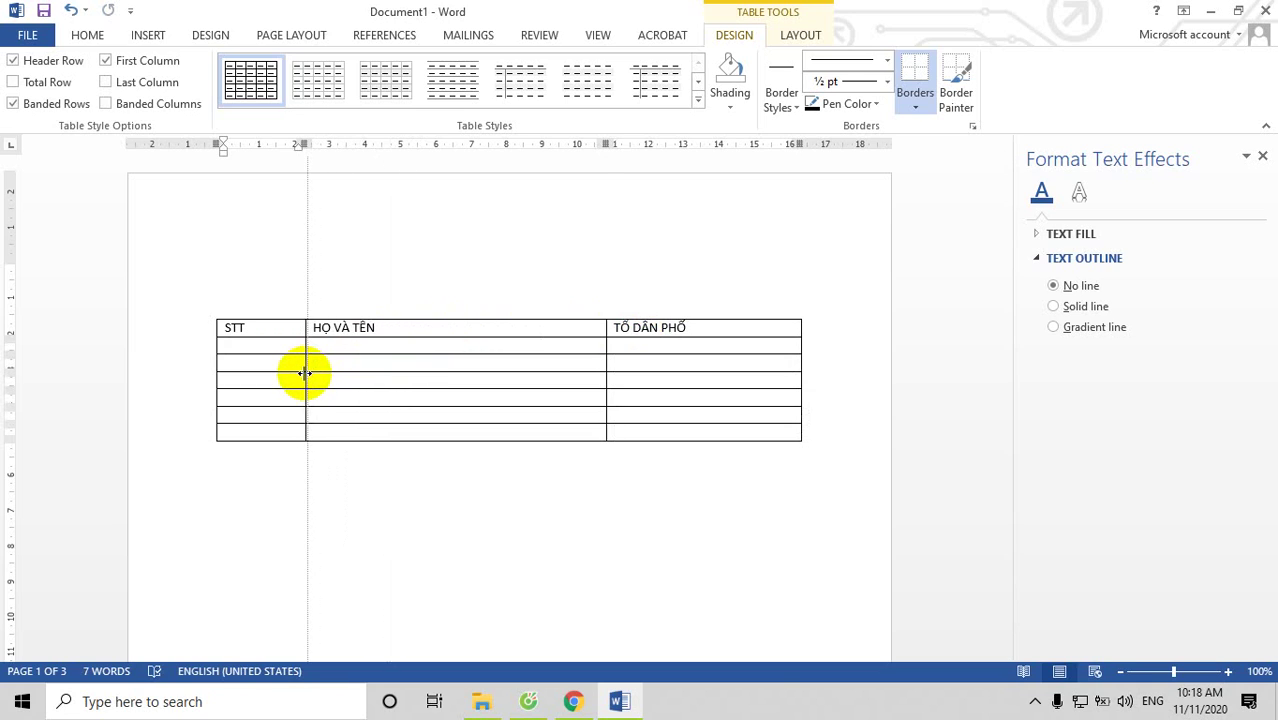
Step: Number the STT column 1 through 6 down the six body rows
click(265, 347)
text(1)
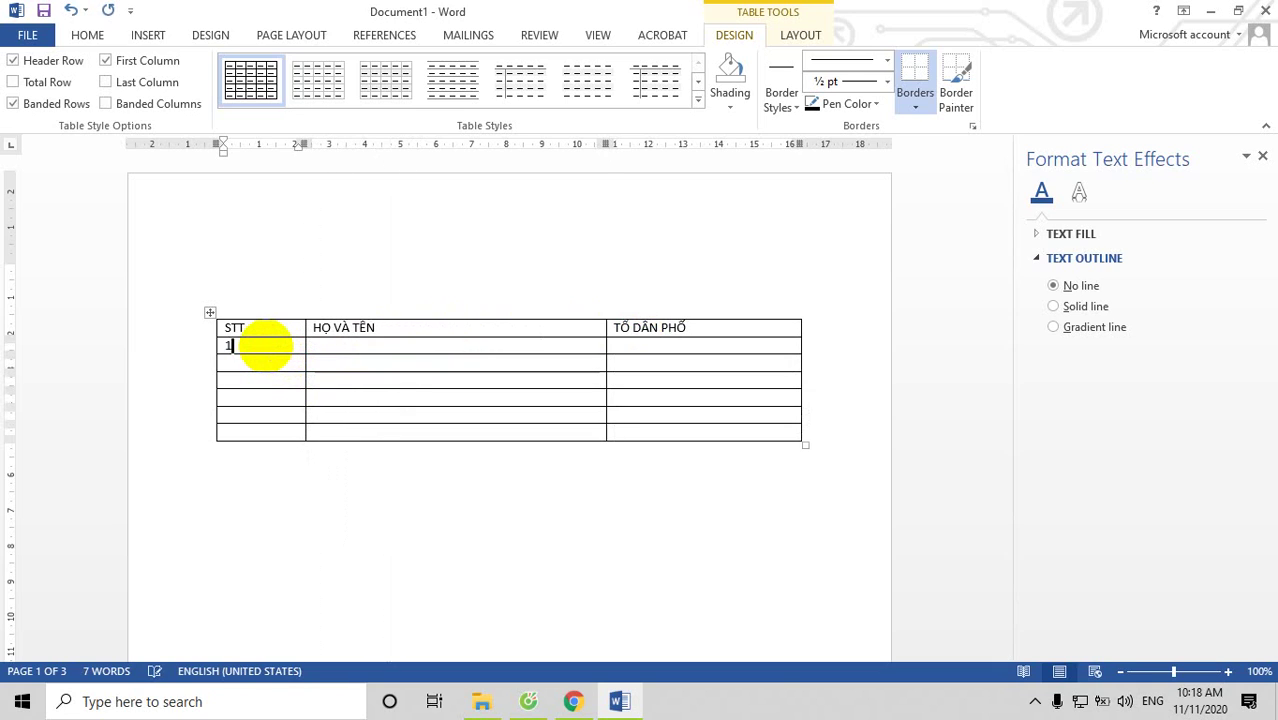
key(Down)
text(2)
key(Down)
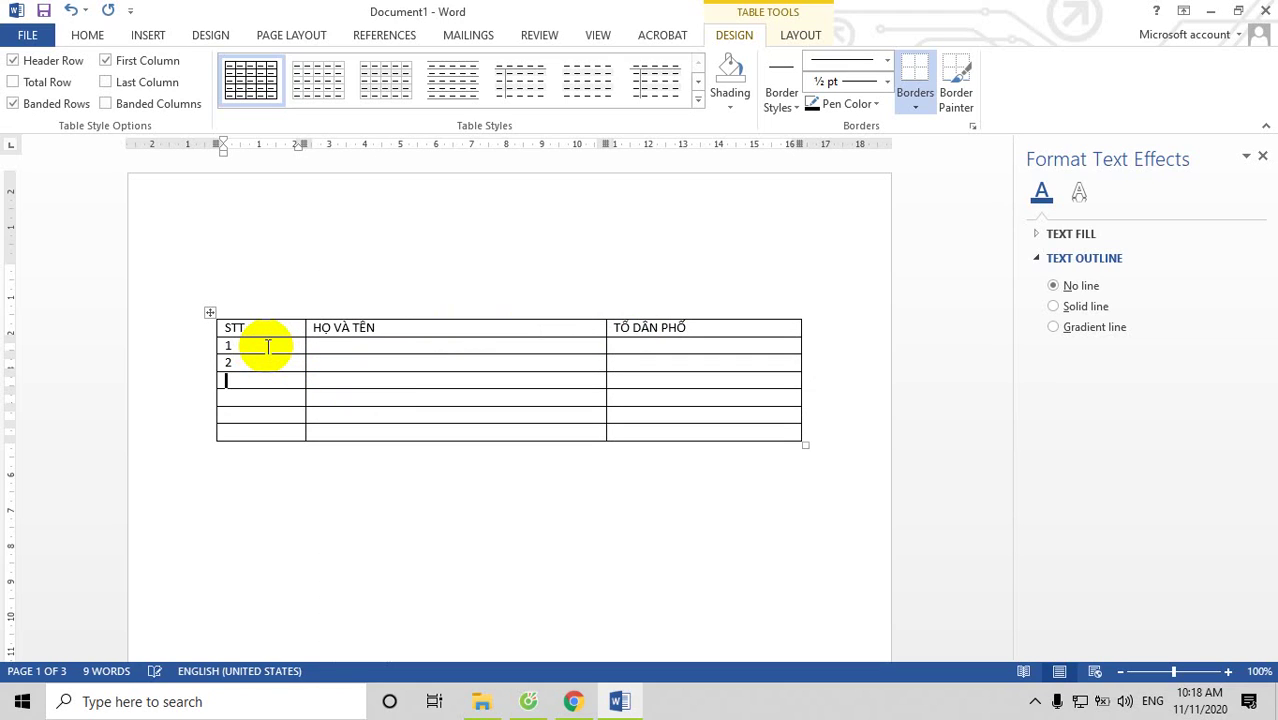
text(3)
key(Down)
text(4)
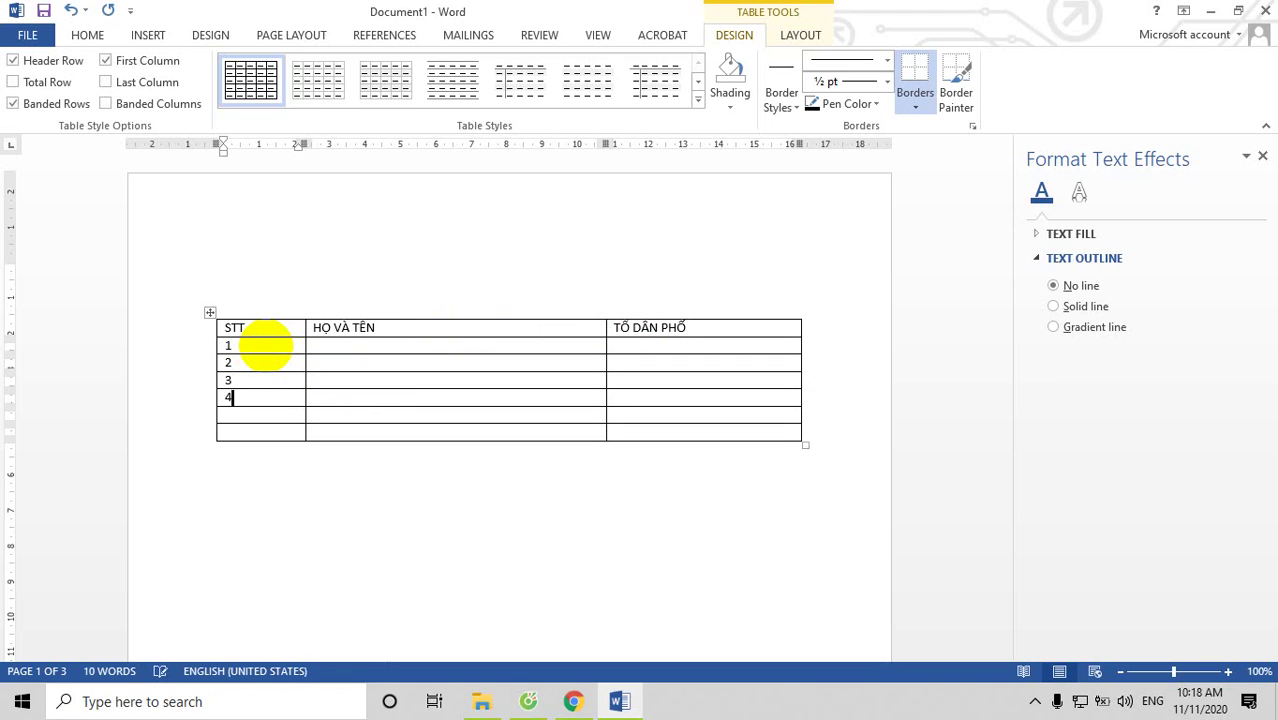
key(Down)
text(5)
key(Down)
text(6)
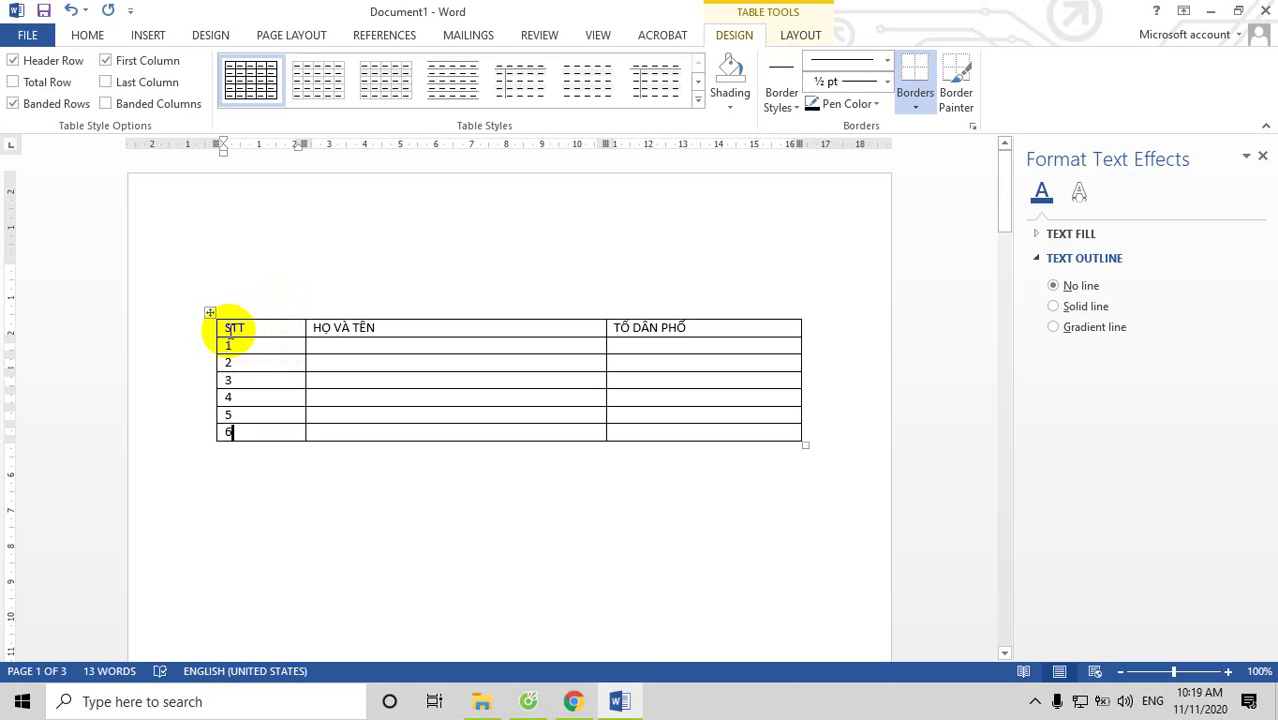
drag(242, 325, 696, 334)
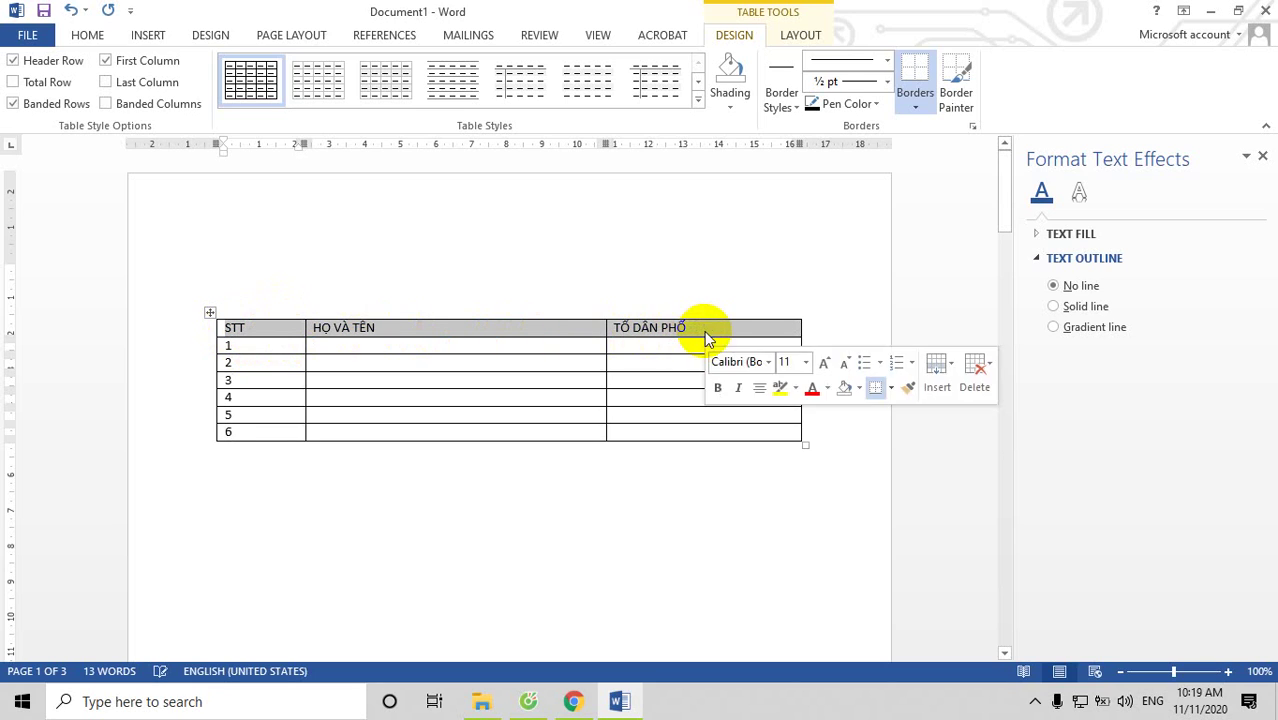
click(86, 38)
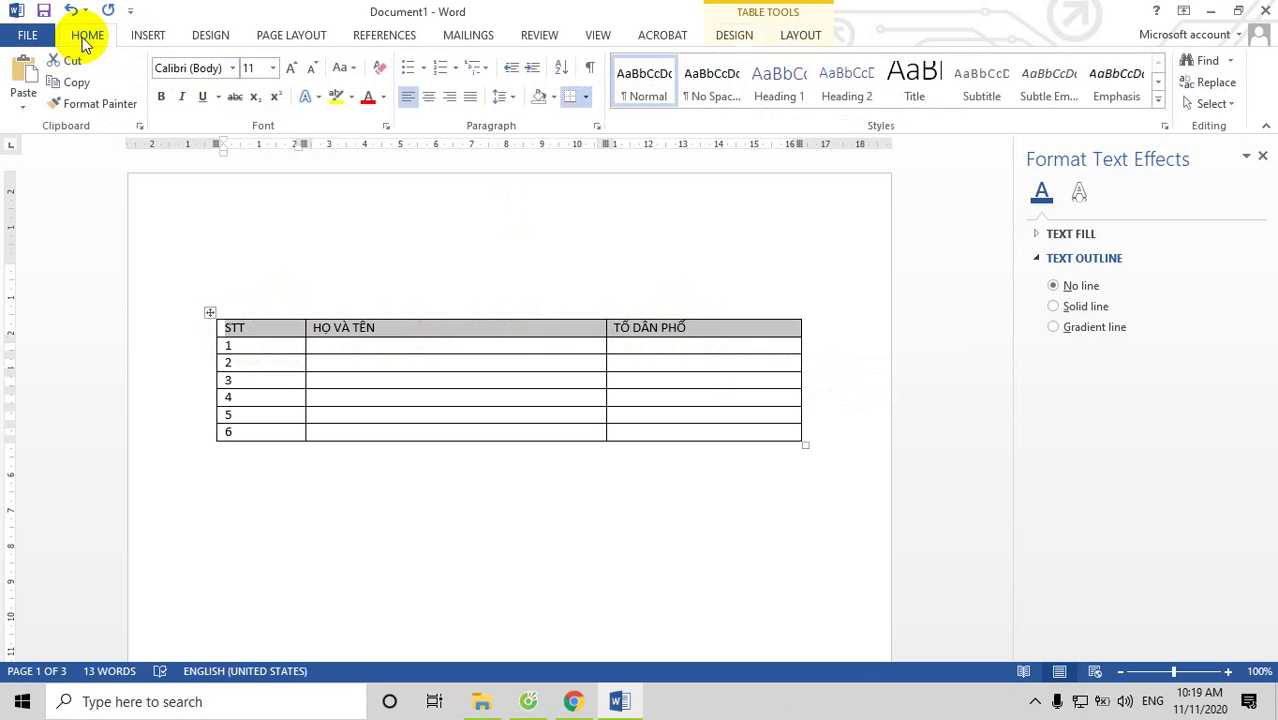
click(351, 99)
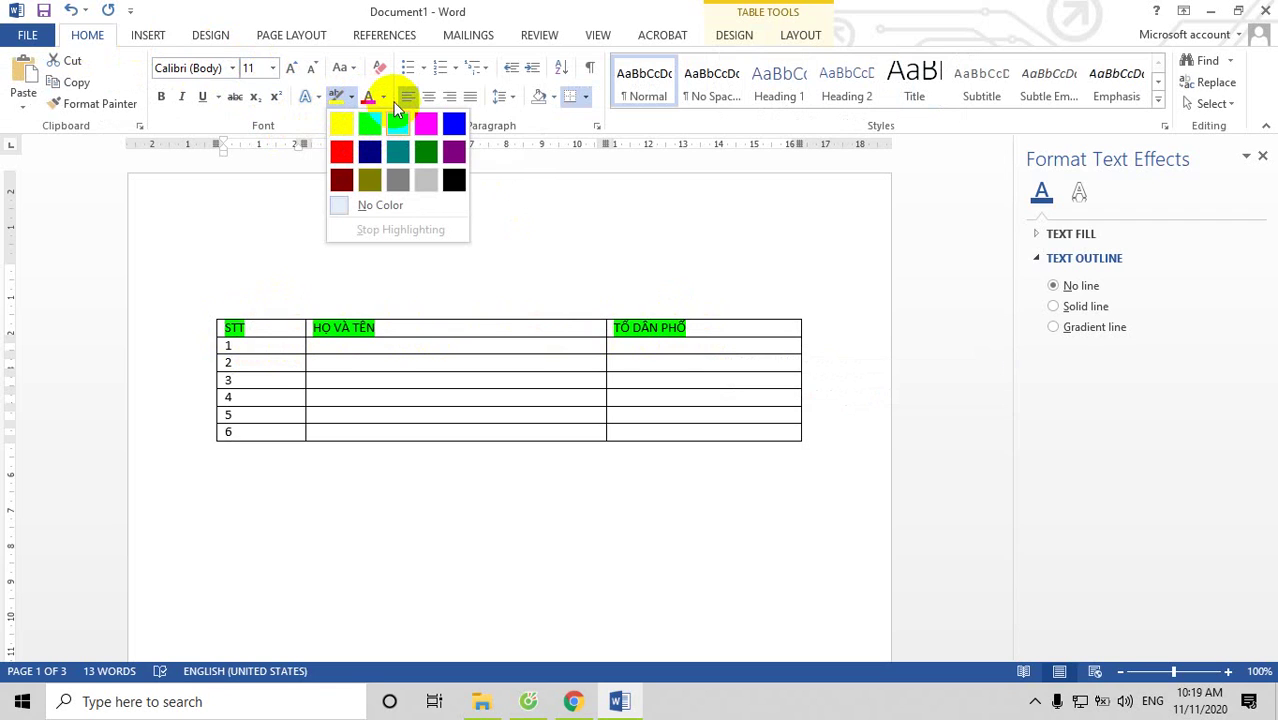
click(381, 98)
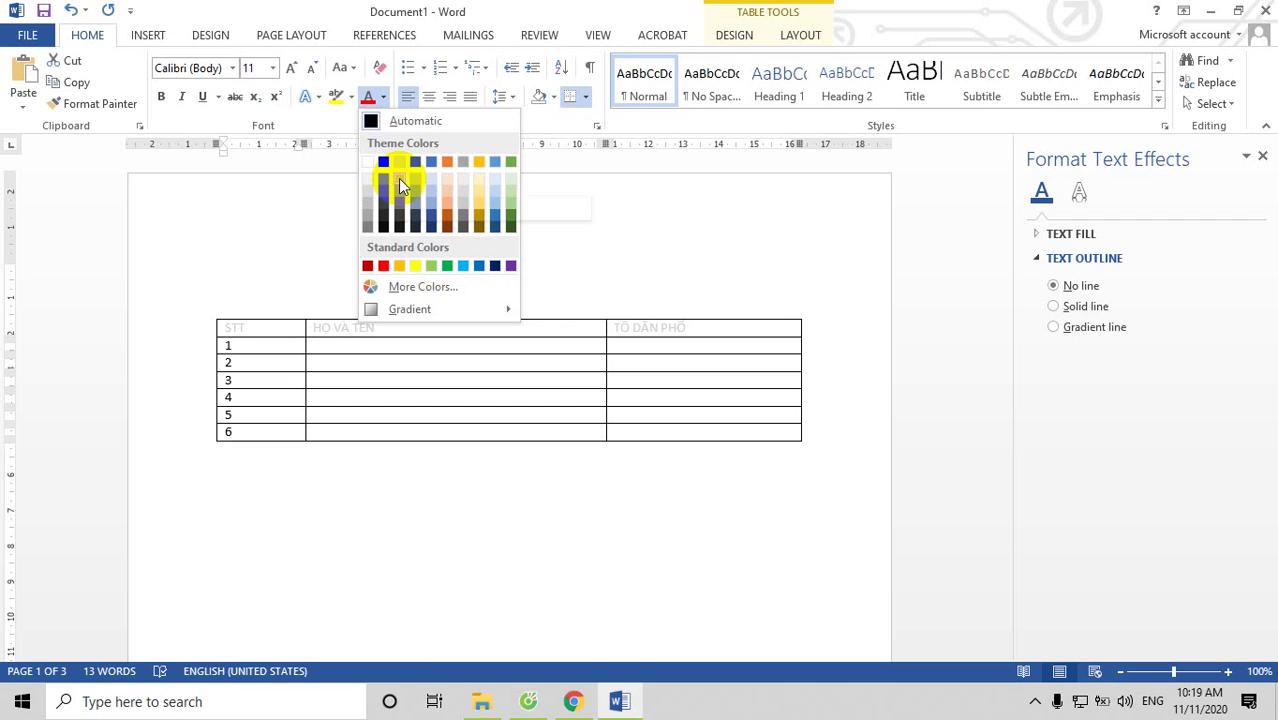
click(256, 188)
Step: Enter Nguyễn Văn A, Nguyễn Thị B and Trần Văn C in the first three name cells
click(505, 347)
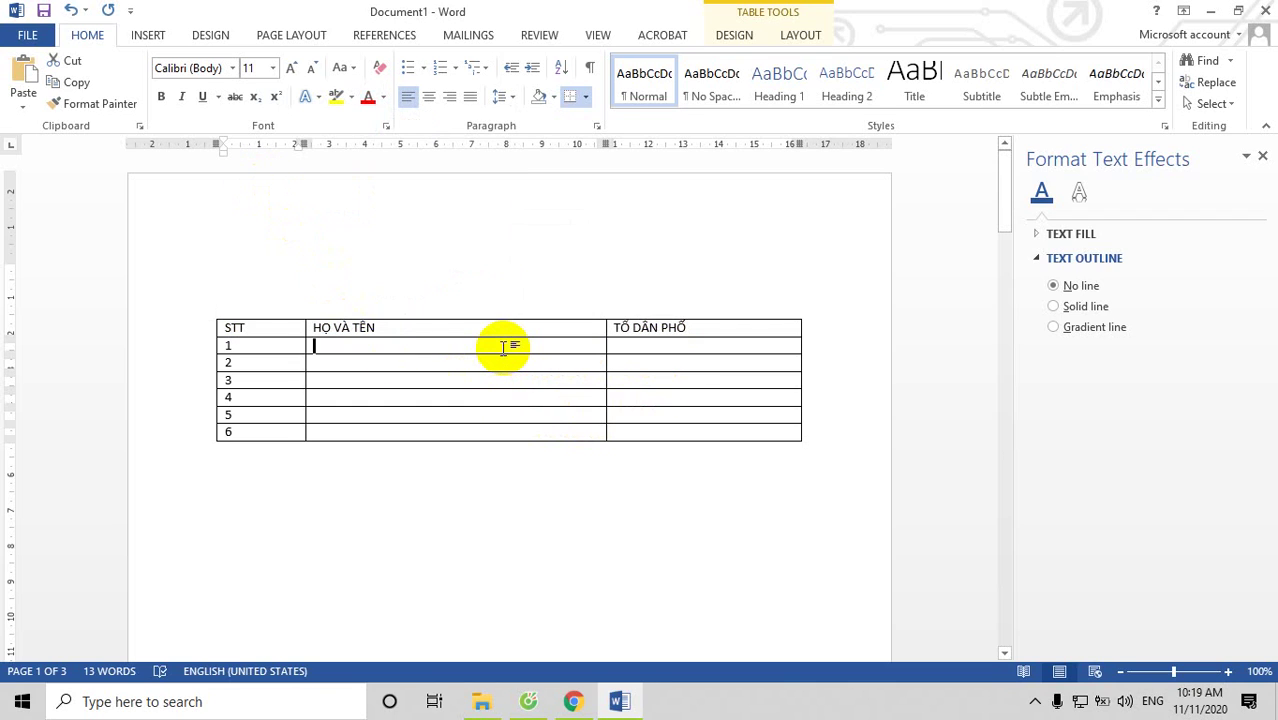
text(Nguy)
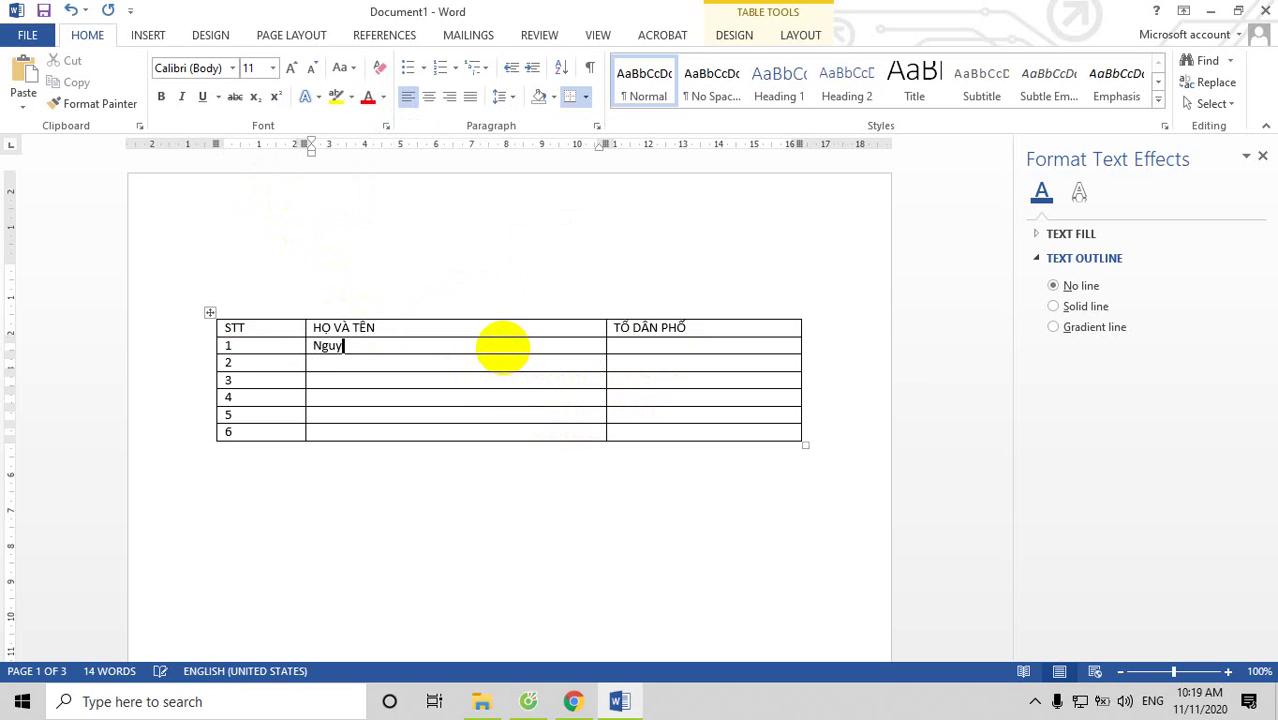
text(ễn Vă)
text(n )
text(A)
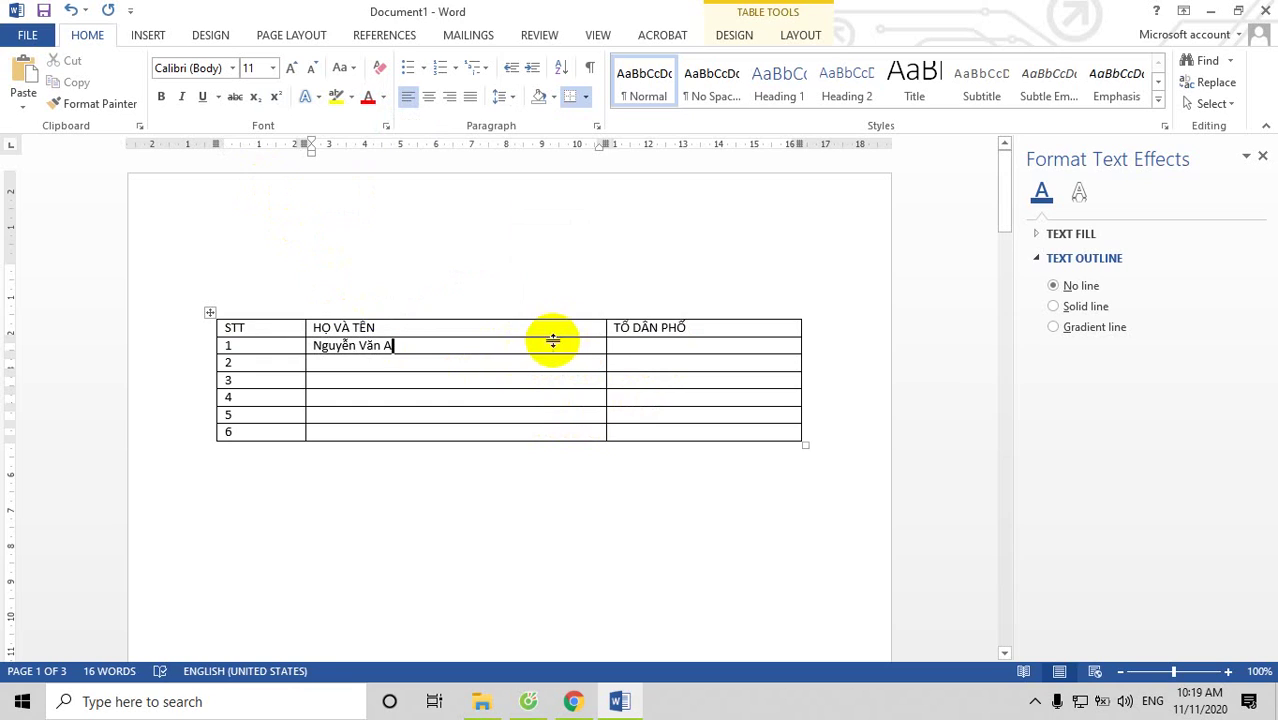
click(508, 363)
text(Ng)
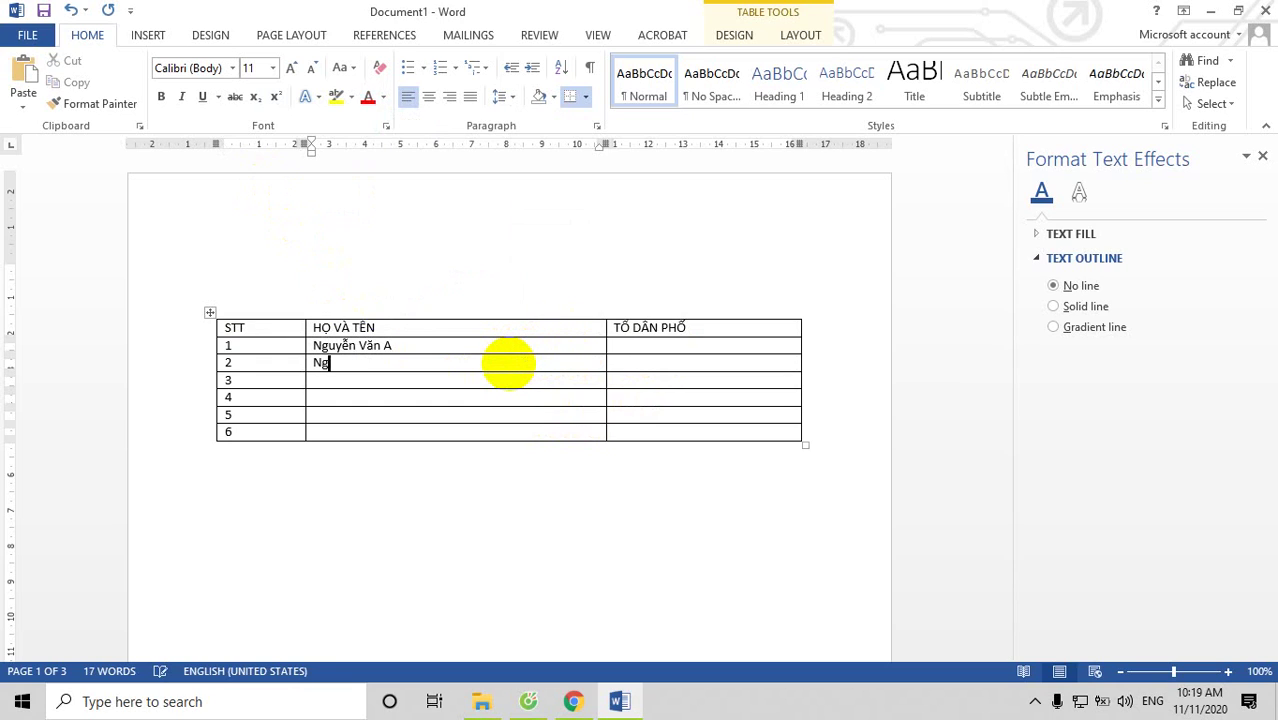
text(uyễn Th)
text(ị )
text(A)
triple_click(510, 368)
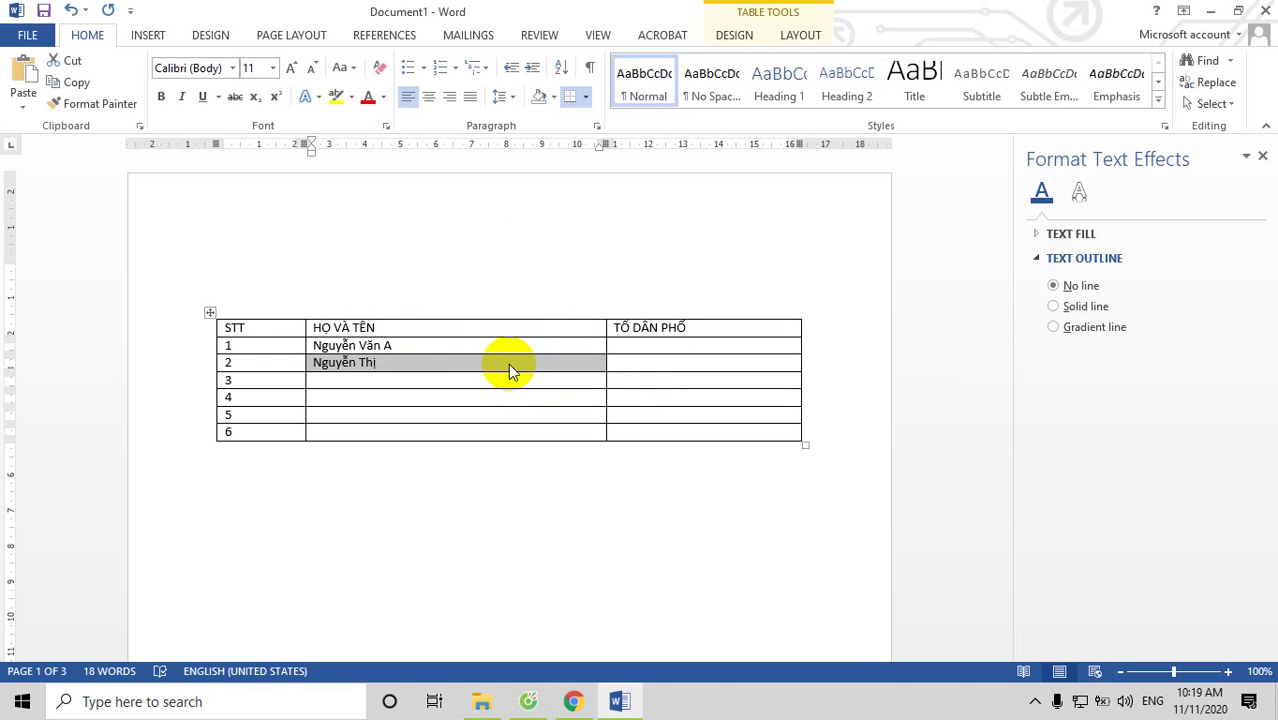
click(510, 370)
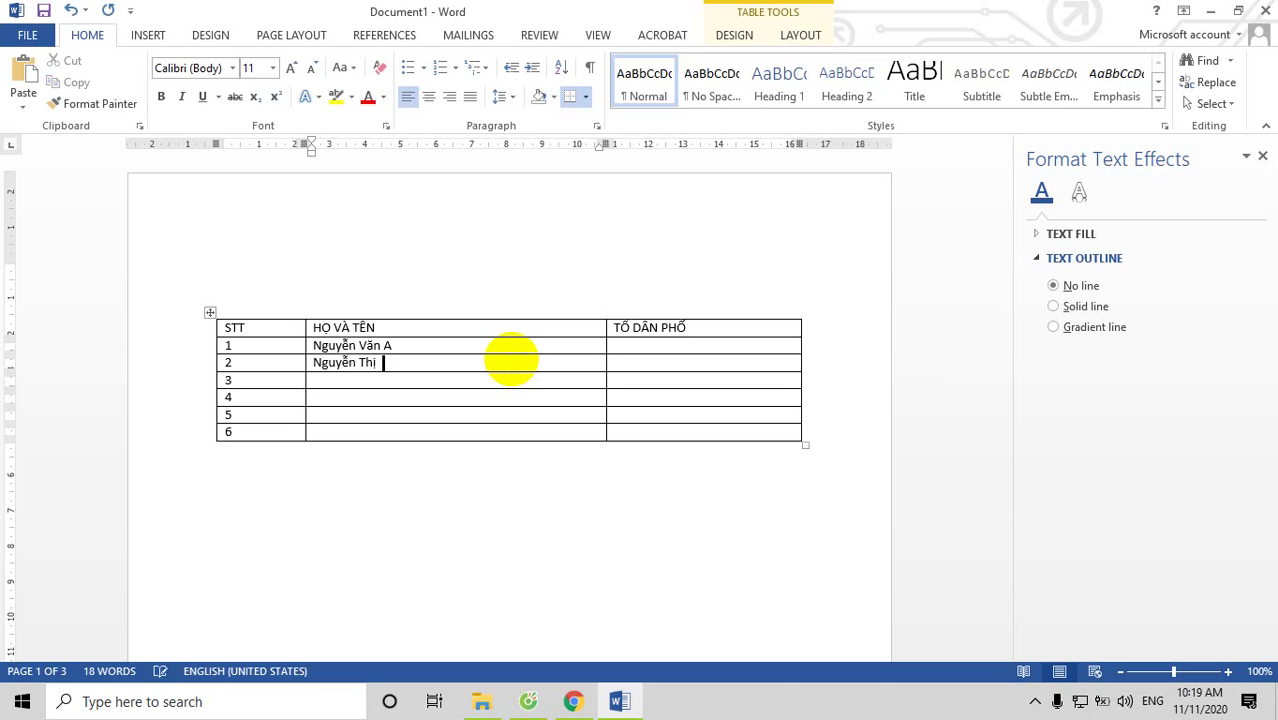
text(B)
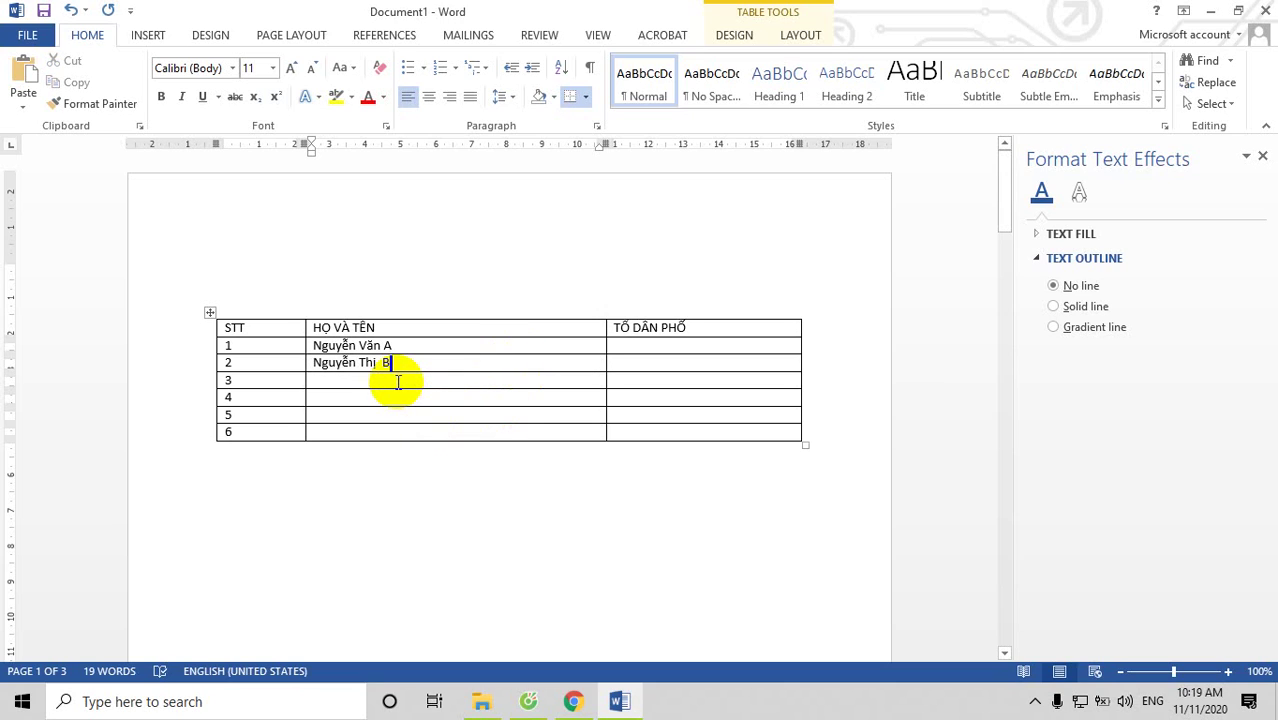
click(397, 381)
text(Trần )
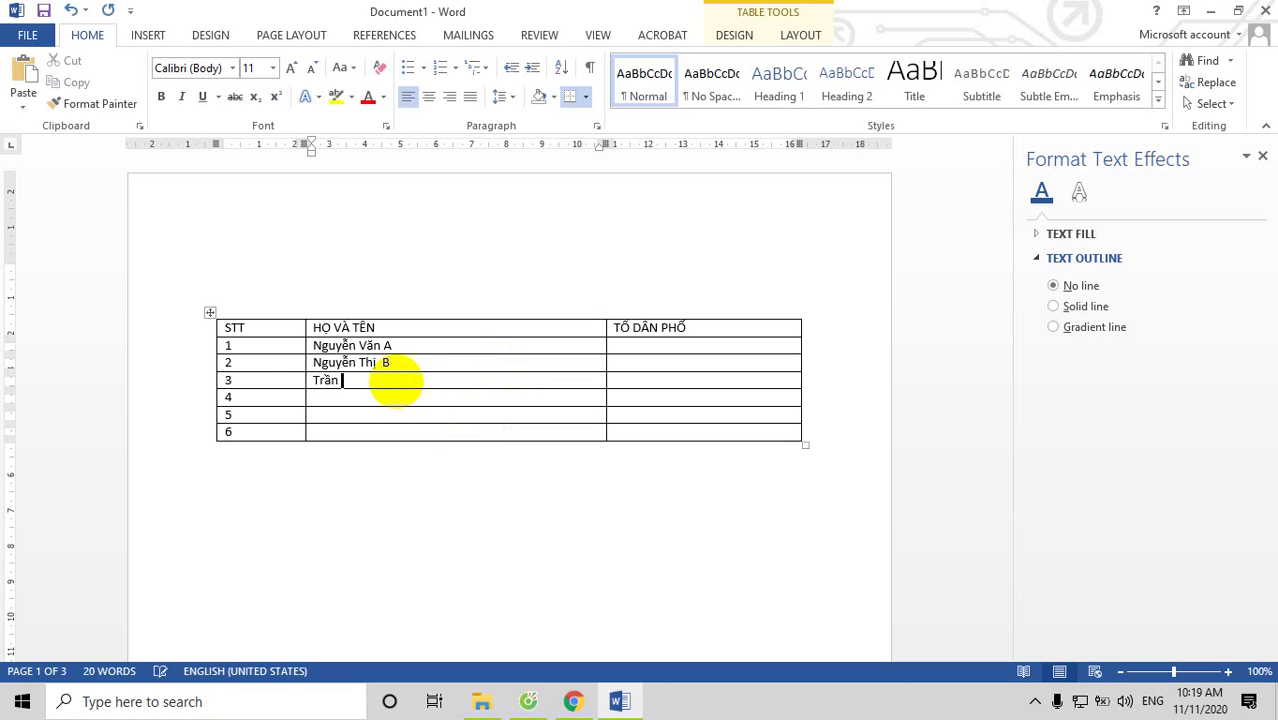
text(Văn C)
Step: Start typing a name in row 4, then undo it so row 4 stays blank
click(367, 398)
text(Đ)
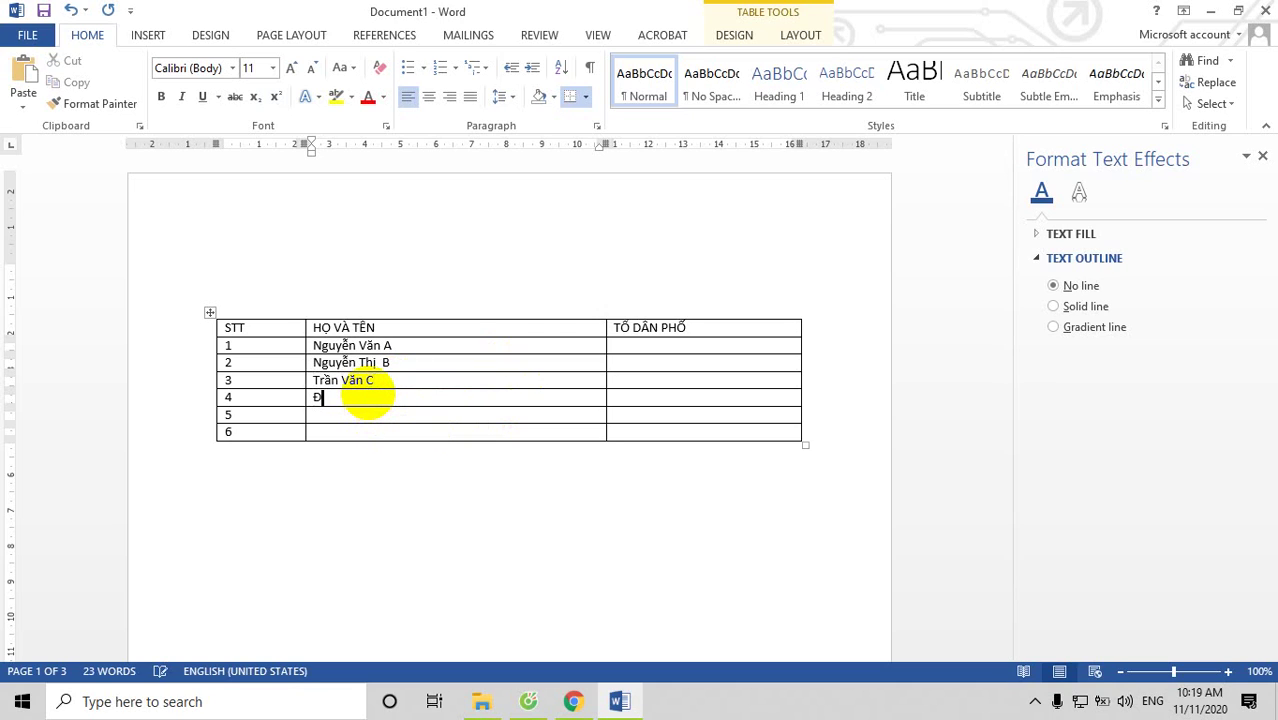
text(Ô)
key(BackSpace)
text(o)
text( Thị)
text(D)
key(Return)
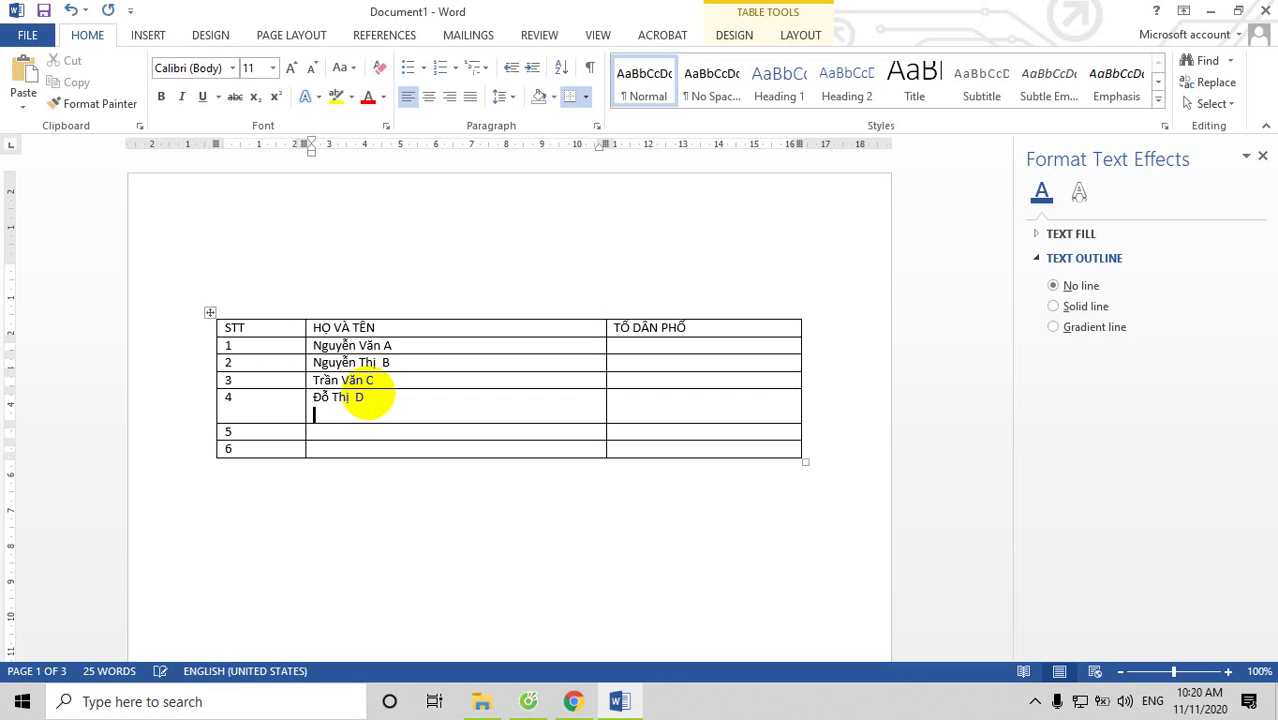
key(ctrl+z)
key(ctrl+z)
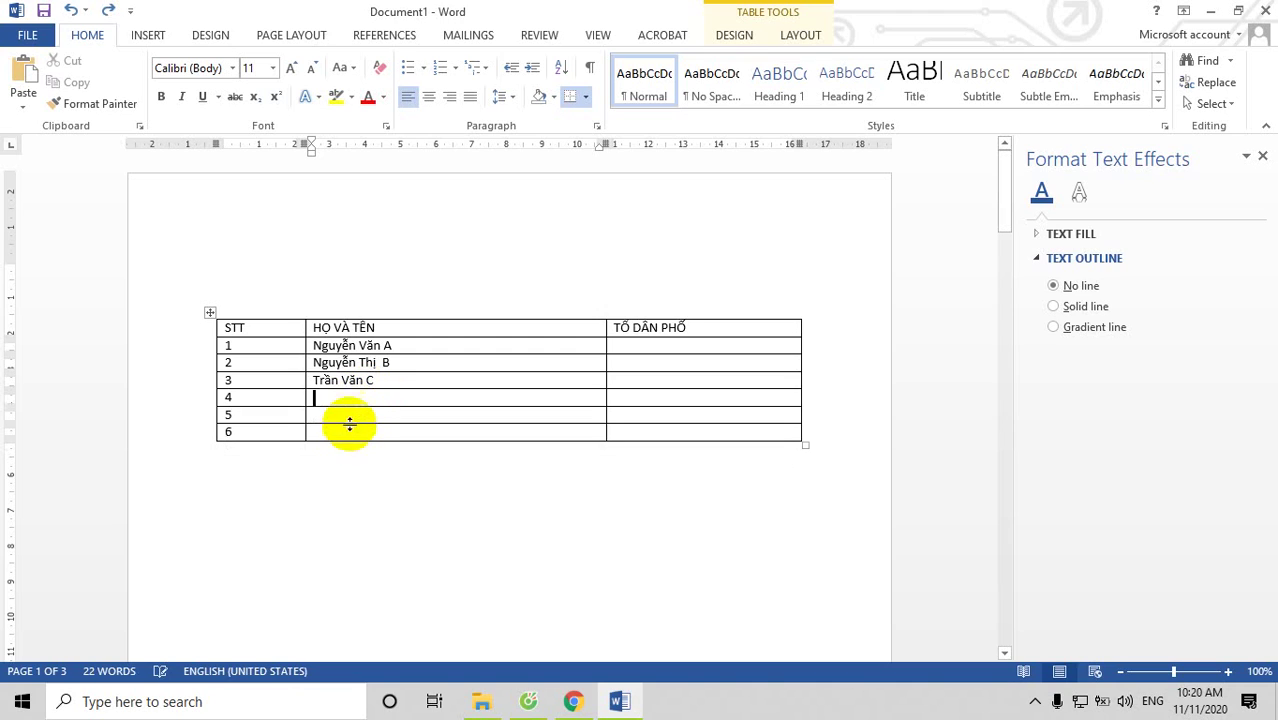
Step: Replace row 3's name with Đỗ Thị C
key(ctrl+z)
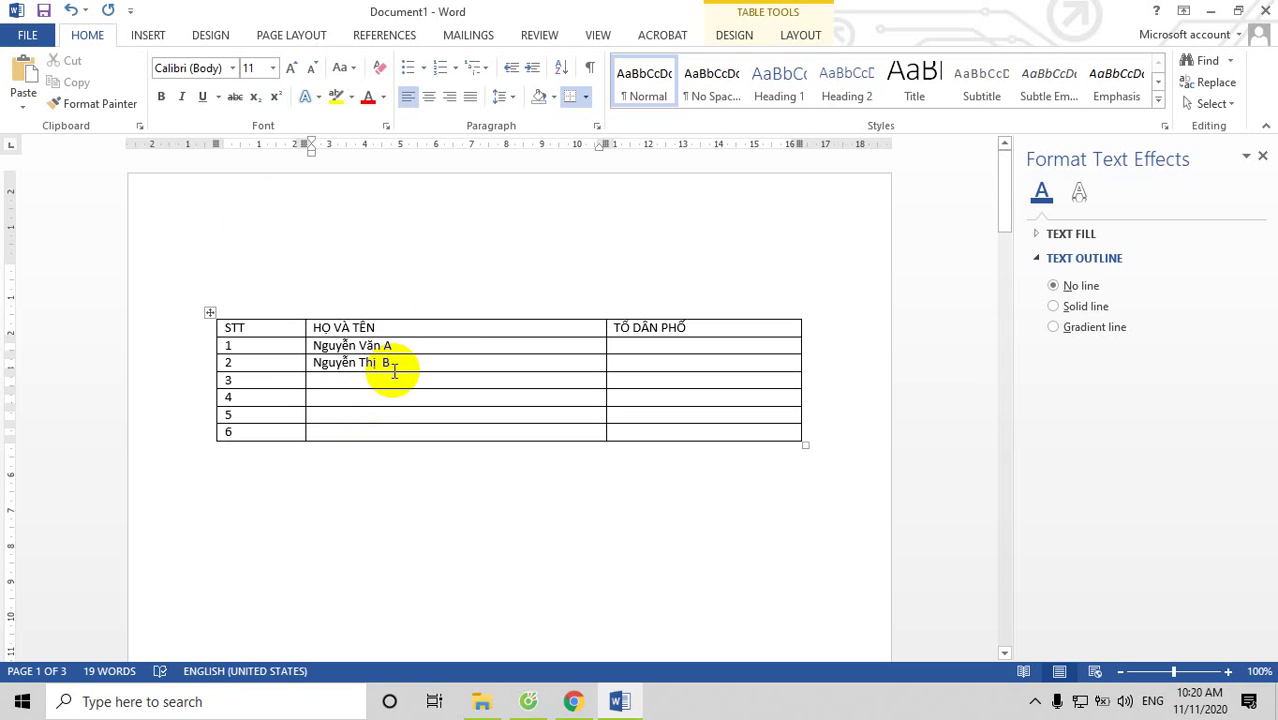
text(Đo)
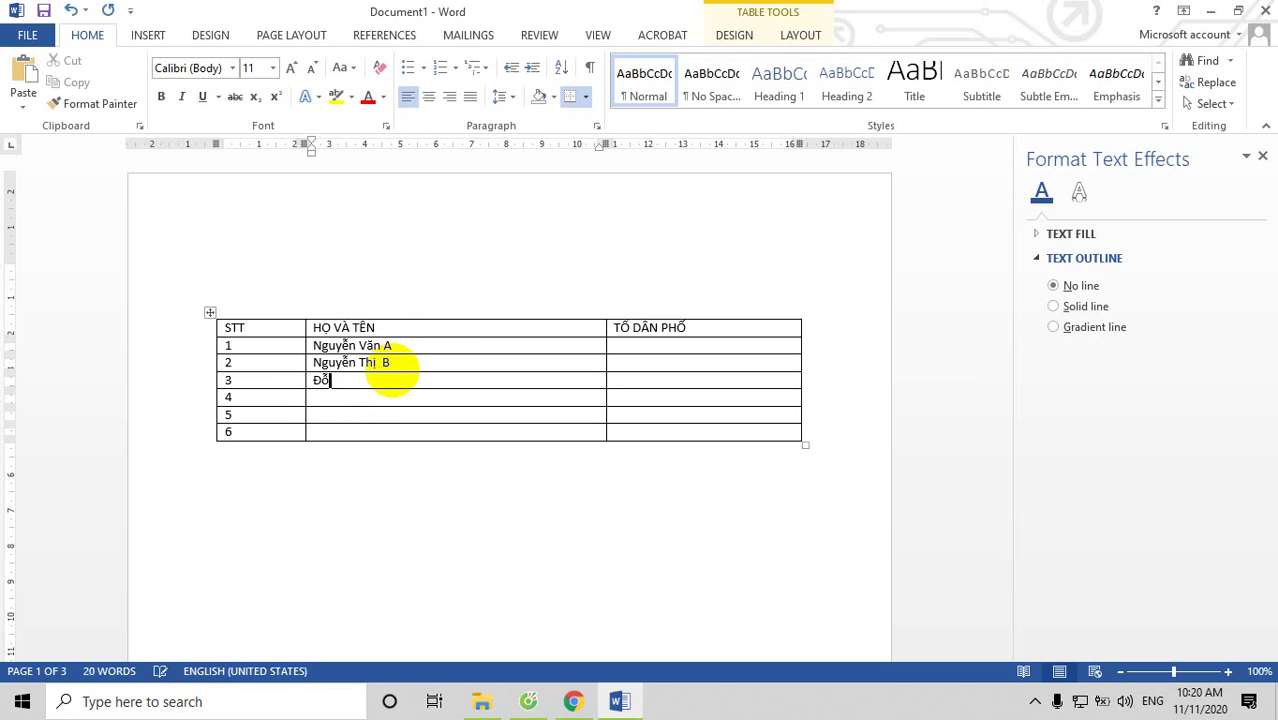
text( Thi)
text(j)
text( C)
key(Tab)
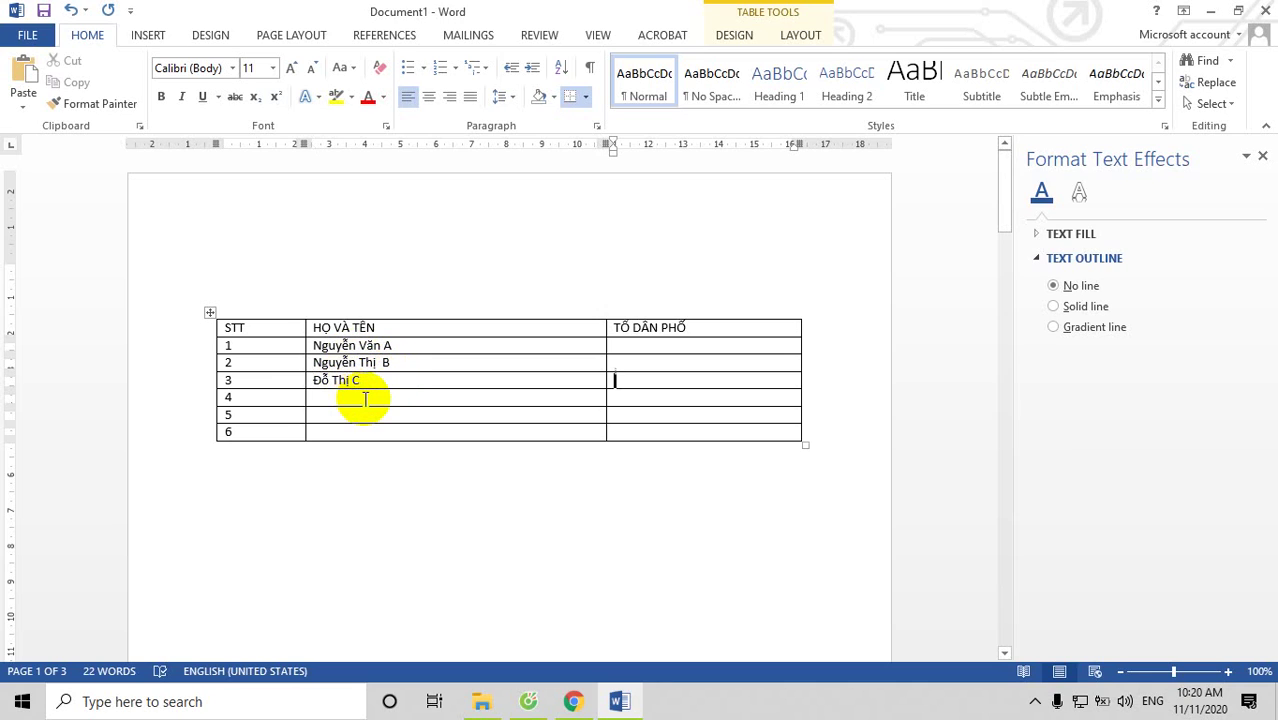
Step: Enter Hoàng Văn D and Ngô Văn H in rows 4 and 5, and begin row 6's name
click(366, 398)
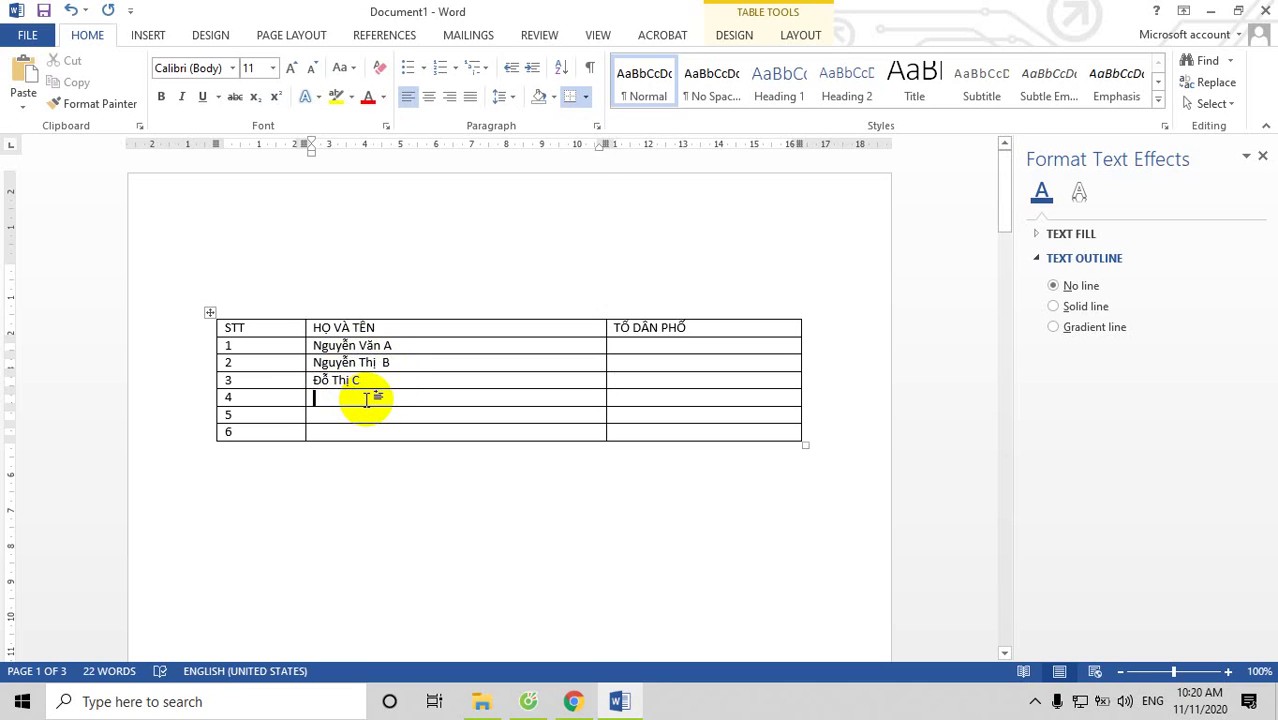
text(HOang)
key(BackSpace)
key(BackSpace)
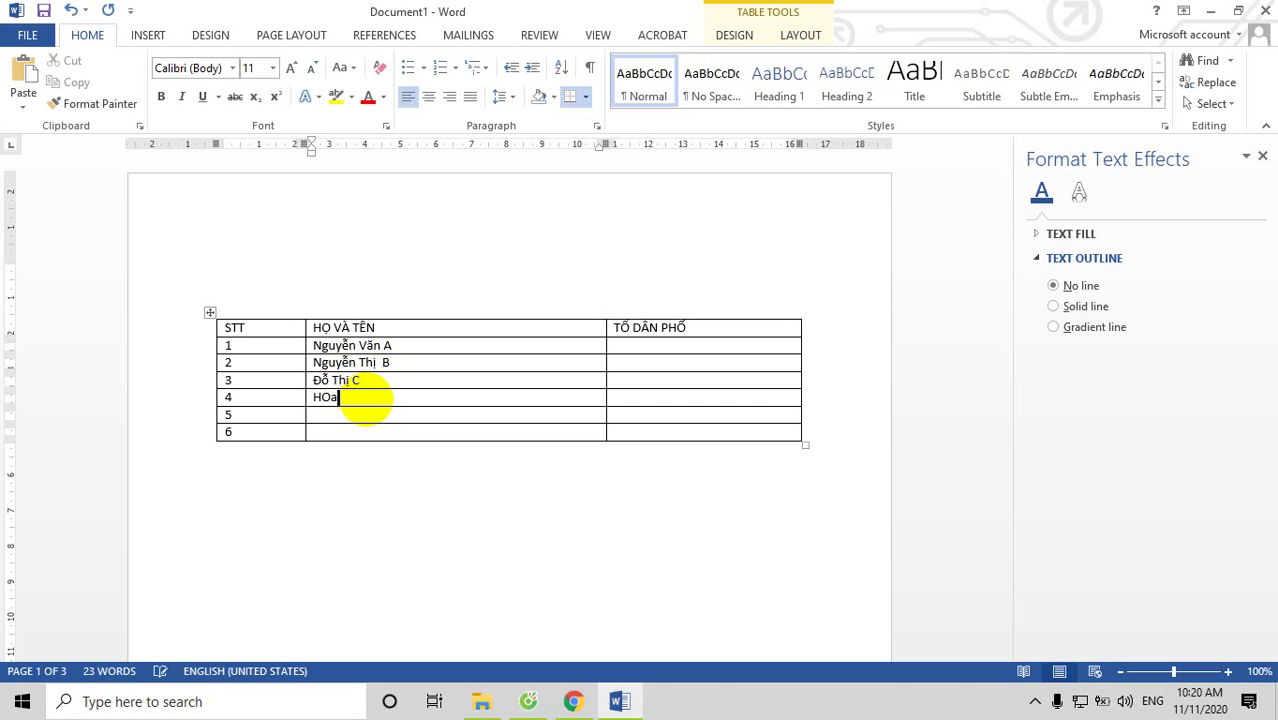
key(BackSpace)
key(BackSpace)
text(oàng)
text( Văn D)
click(357, 416)
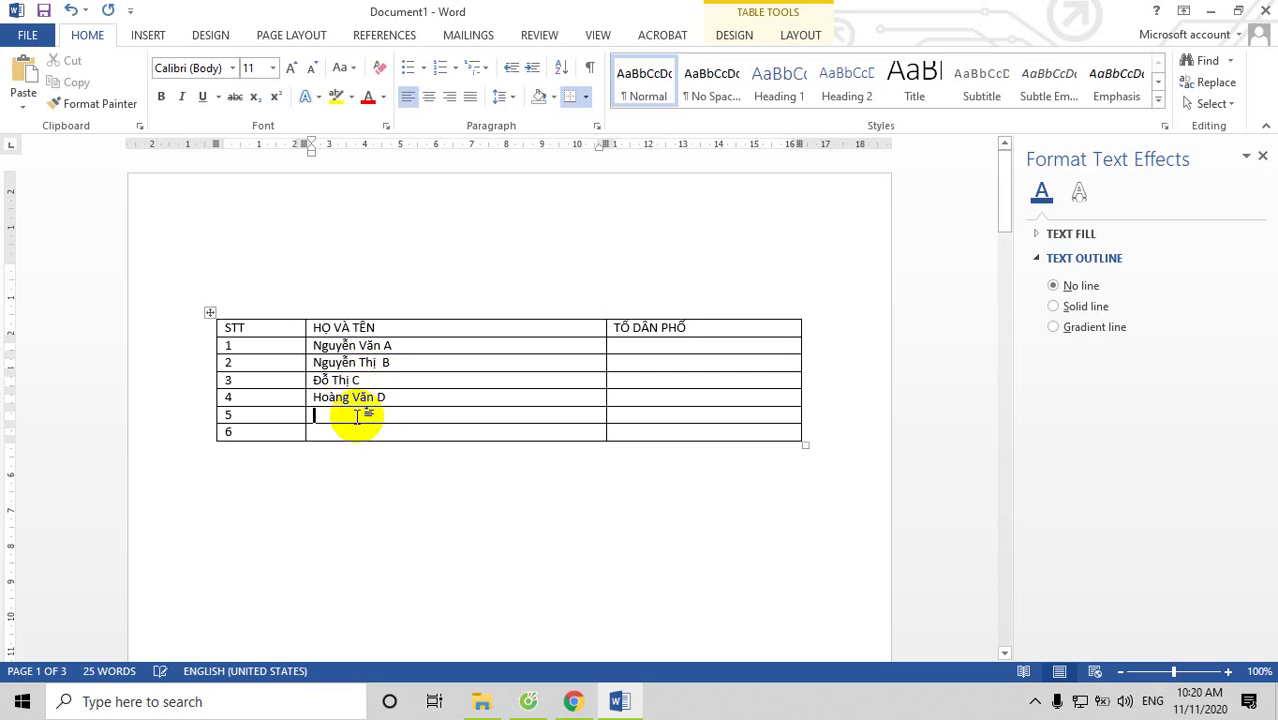
text(Ngo)
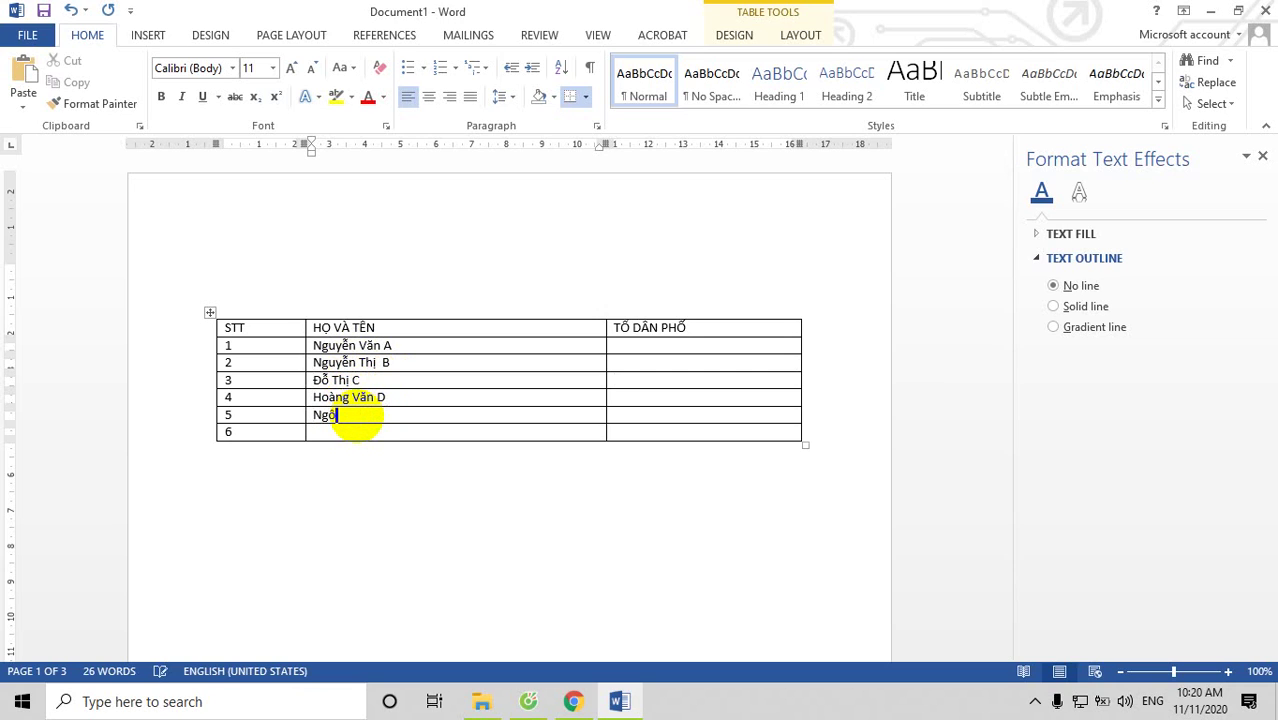
text( Văn )
text(C)
key(BackSpace)
text(H)
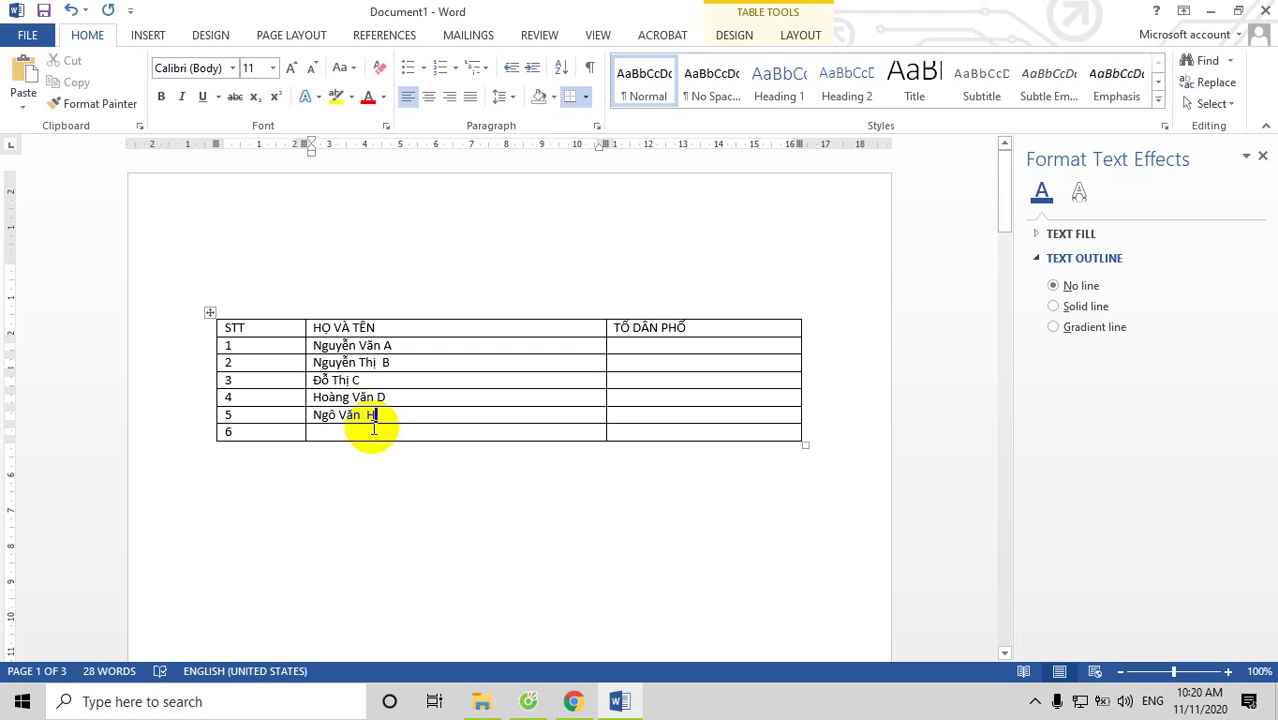
click(368, 432)
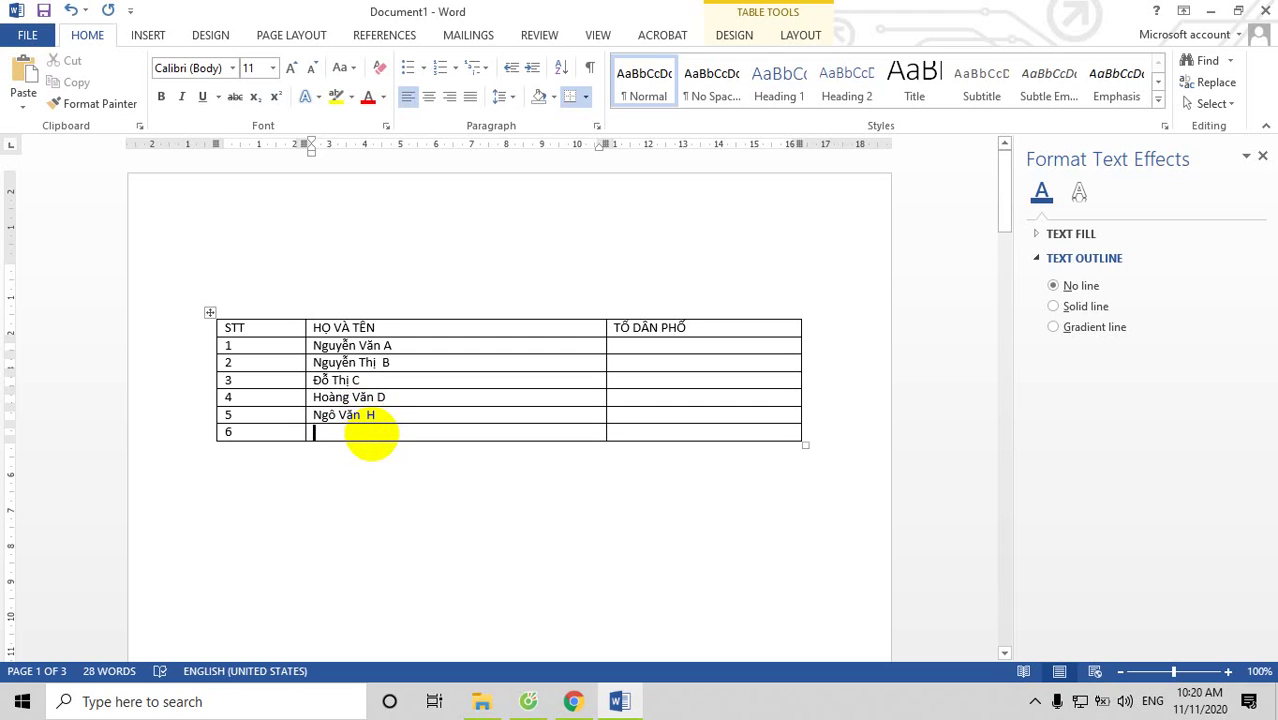
text(Vũ THI)
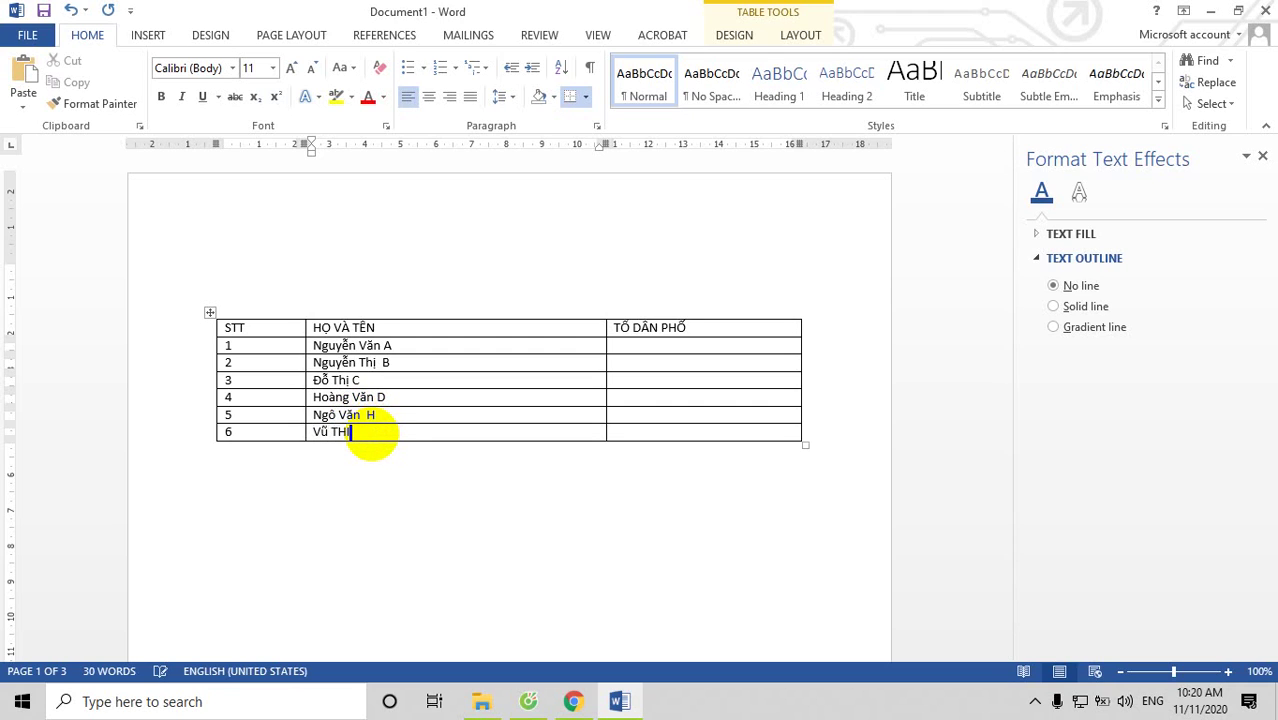
key(BackSpace)
key(BackSpace)
text(hị HO)
key(BackSpace)
key(BackSpace)
text(Hoa)
Step: Fill the TỔ DÂN PHỐ column with 1, 2, 2, 3, 4, 5 for rows 1–6
click(702, 345)
text(1)
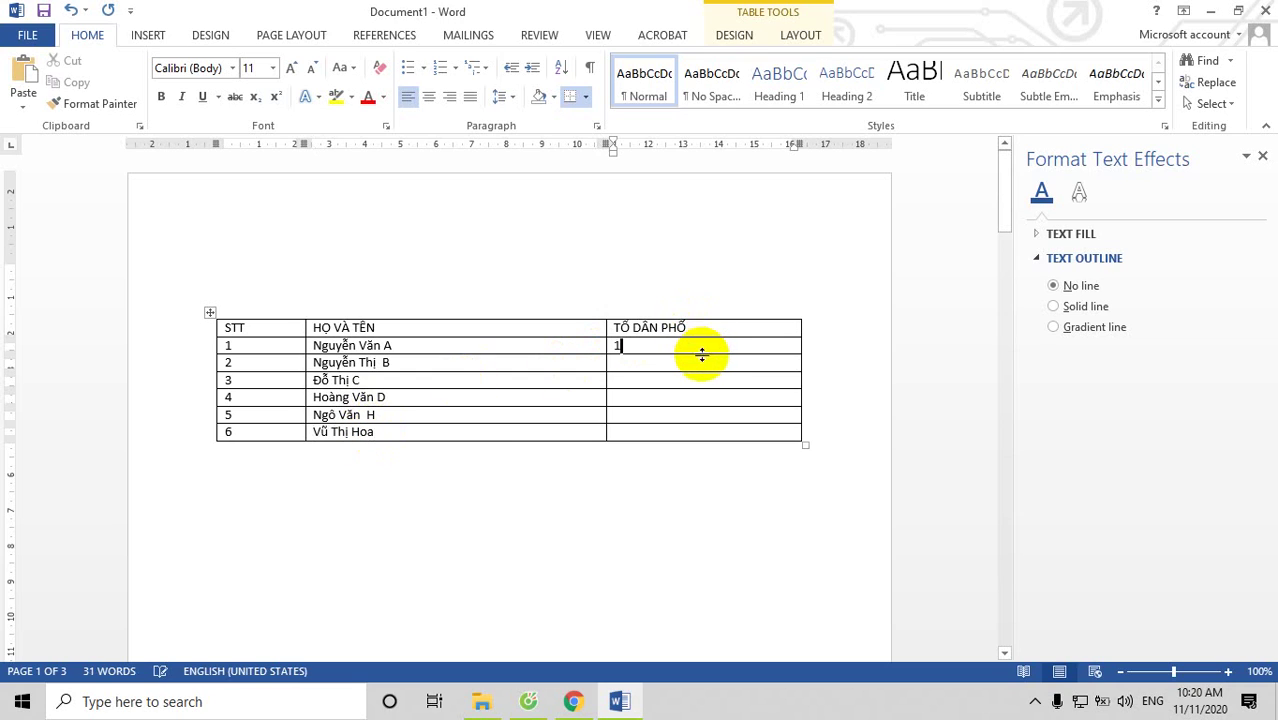
click(702, 365)
text(2)
click(694, 383)
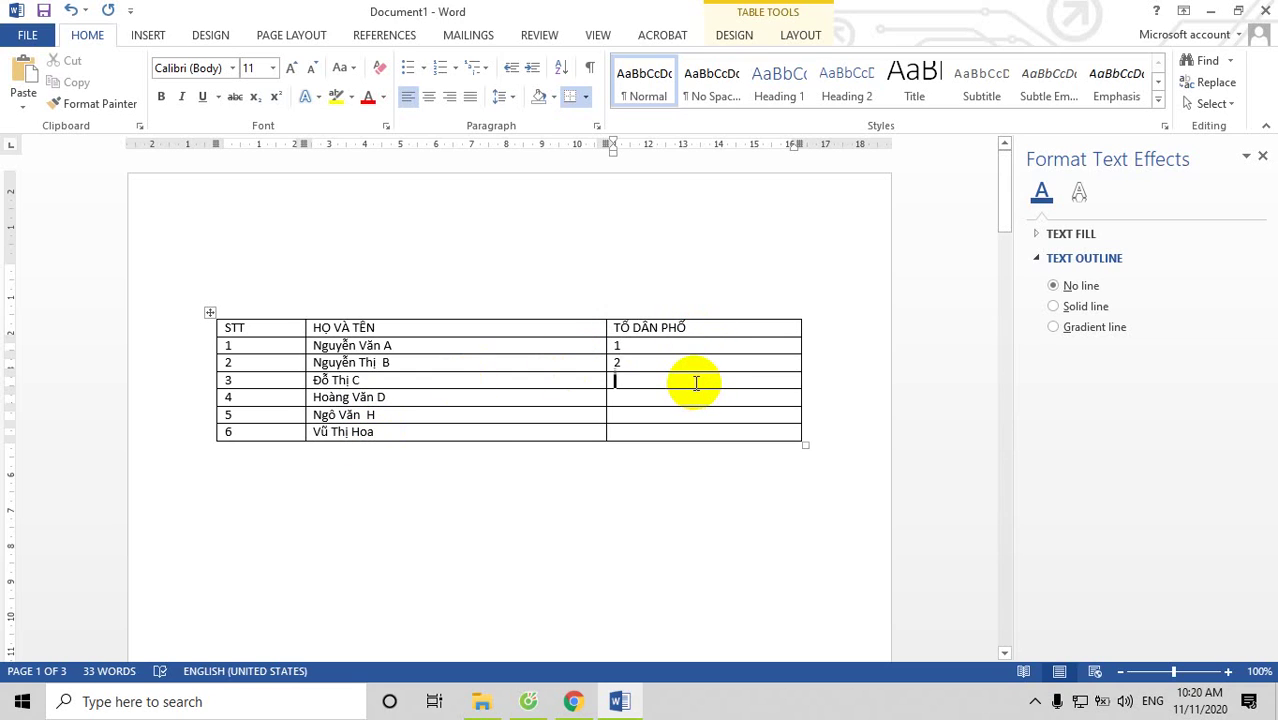
text(2)
click(684, 400)
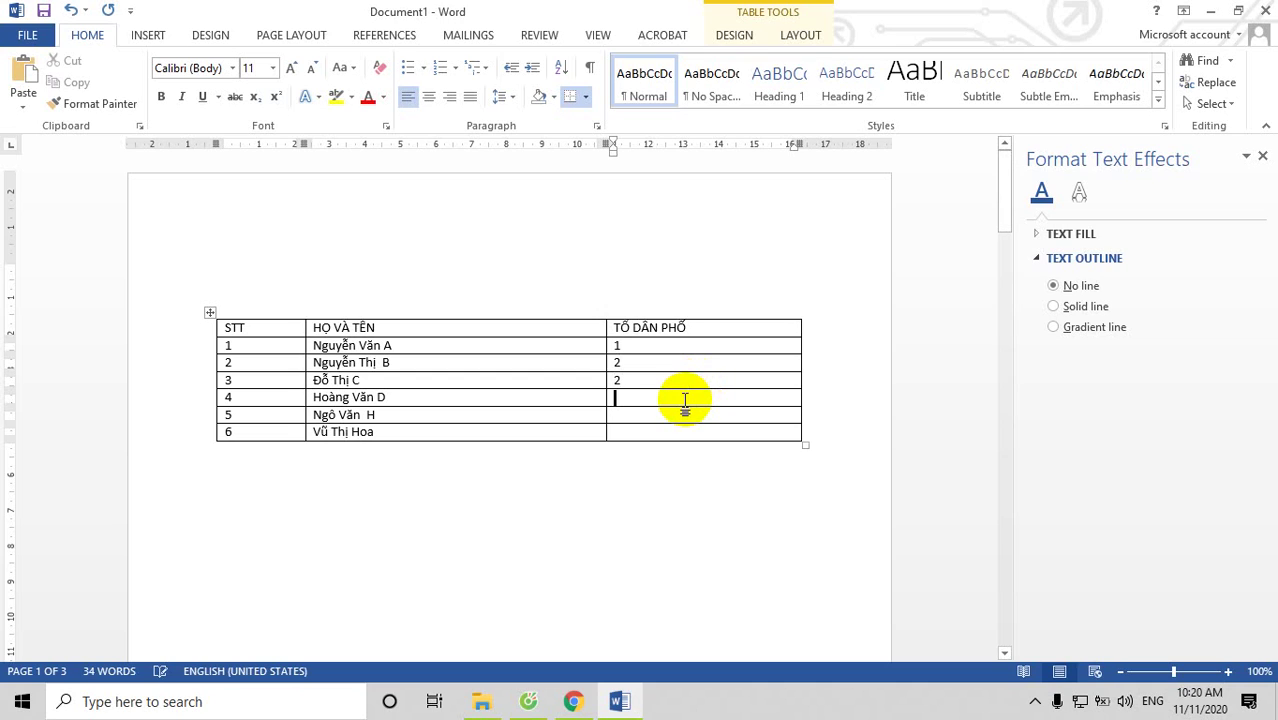
text(3)
click(683, 419)
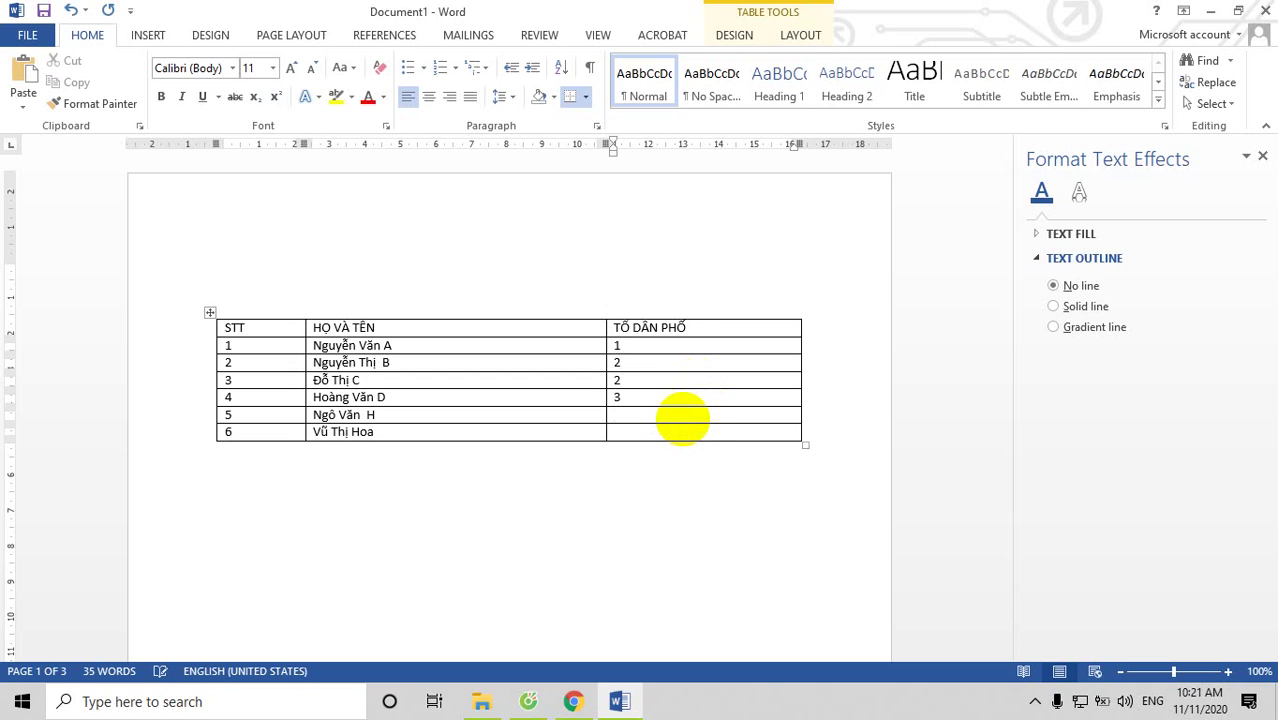
text(4)
click(672, 432)
text(5)
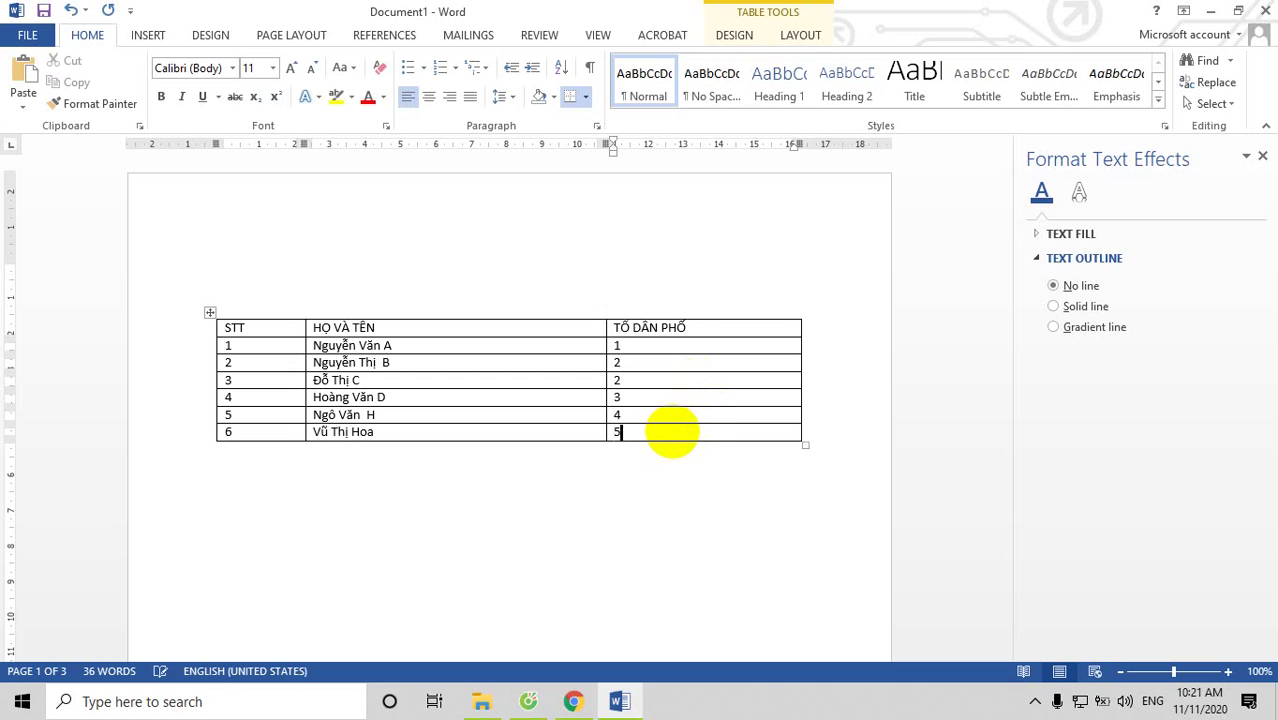
click(622, 482)
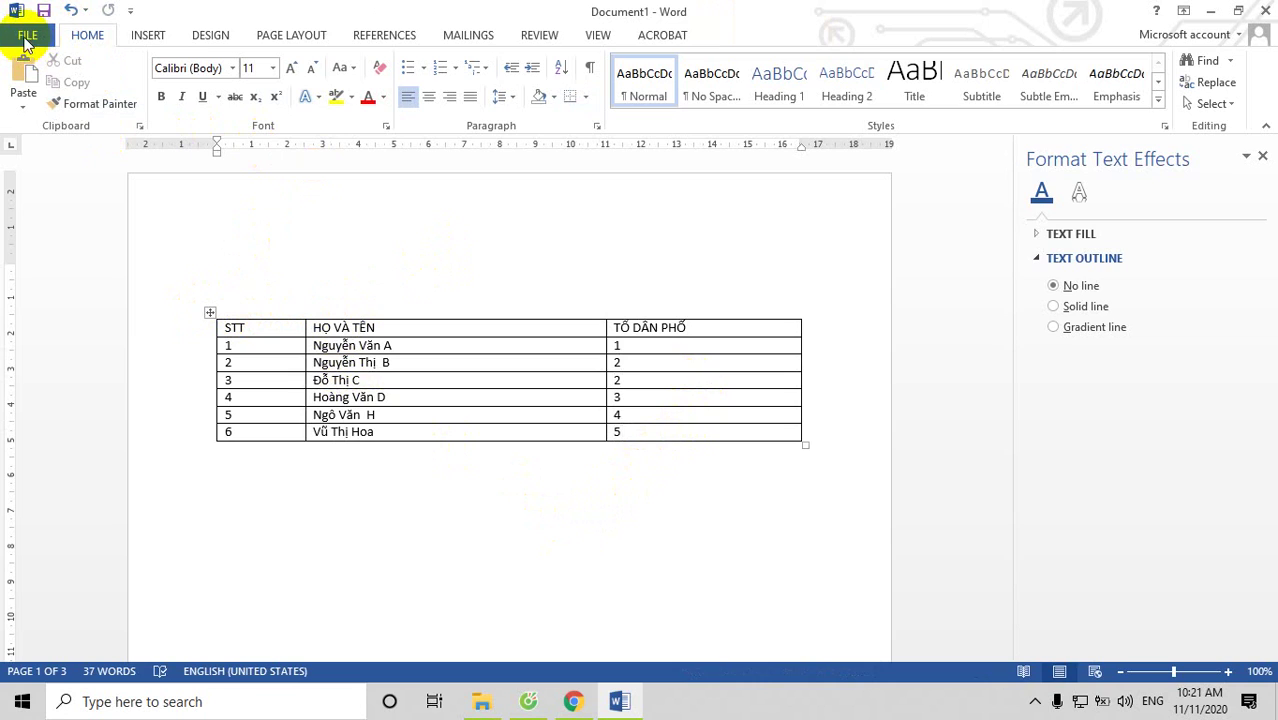
Step: Save the document to the Desktop with the file name DANH SACH LANH DAO THON
click(27, 38)
click(38, 190)
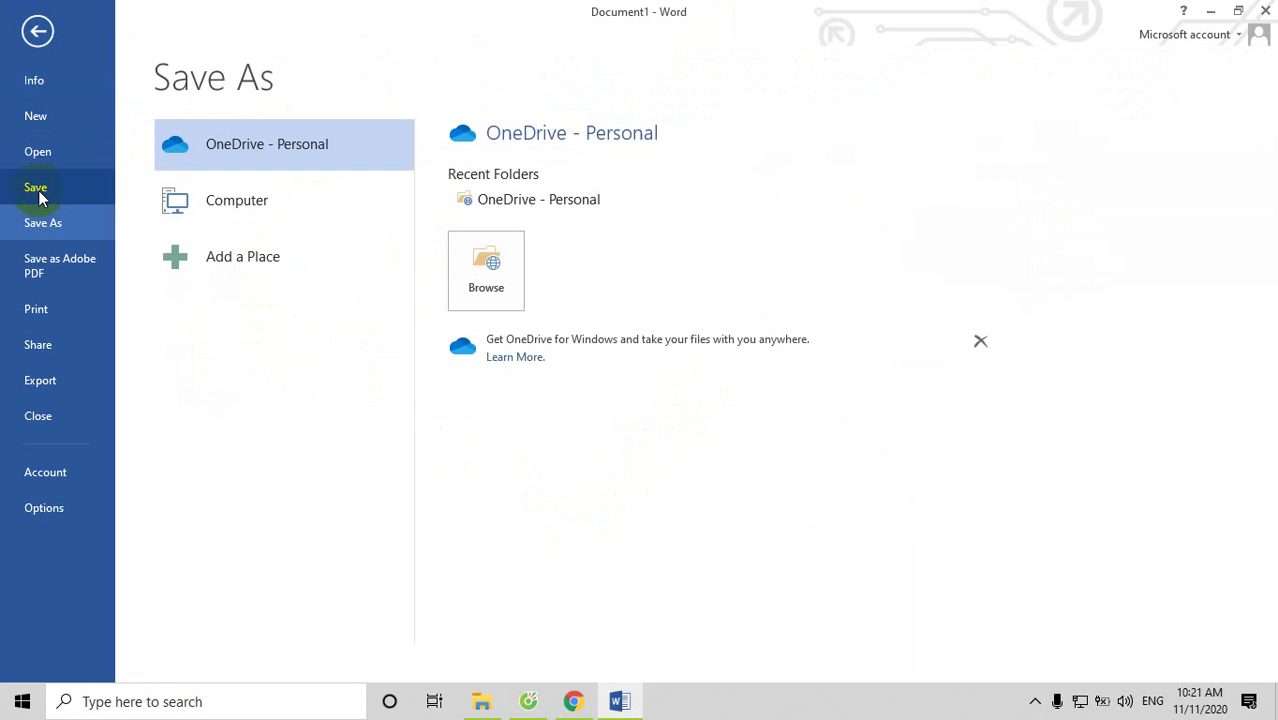
click(252, 203)
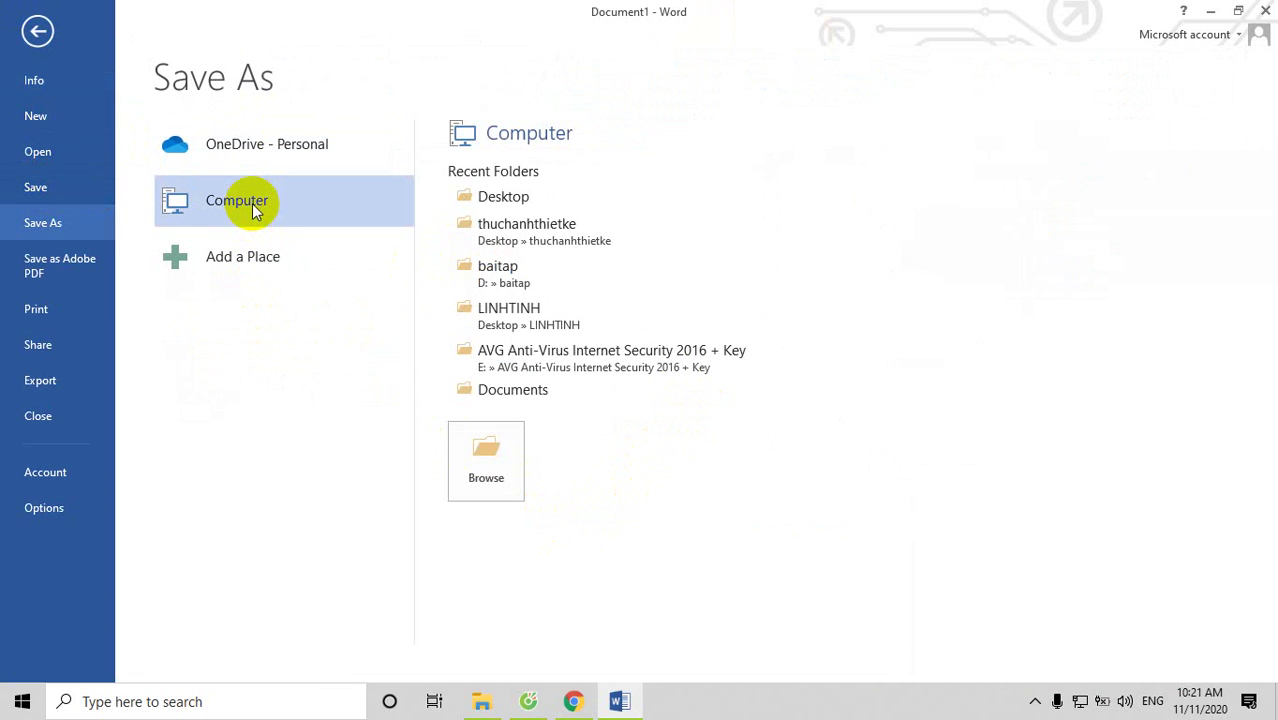
click(494, 200)
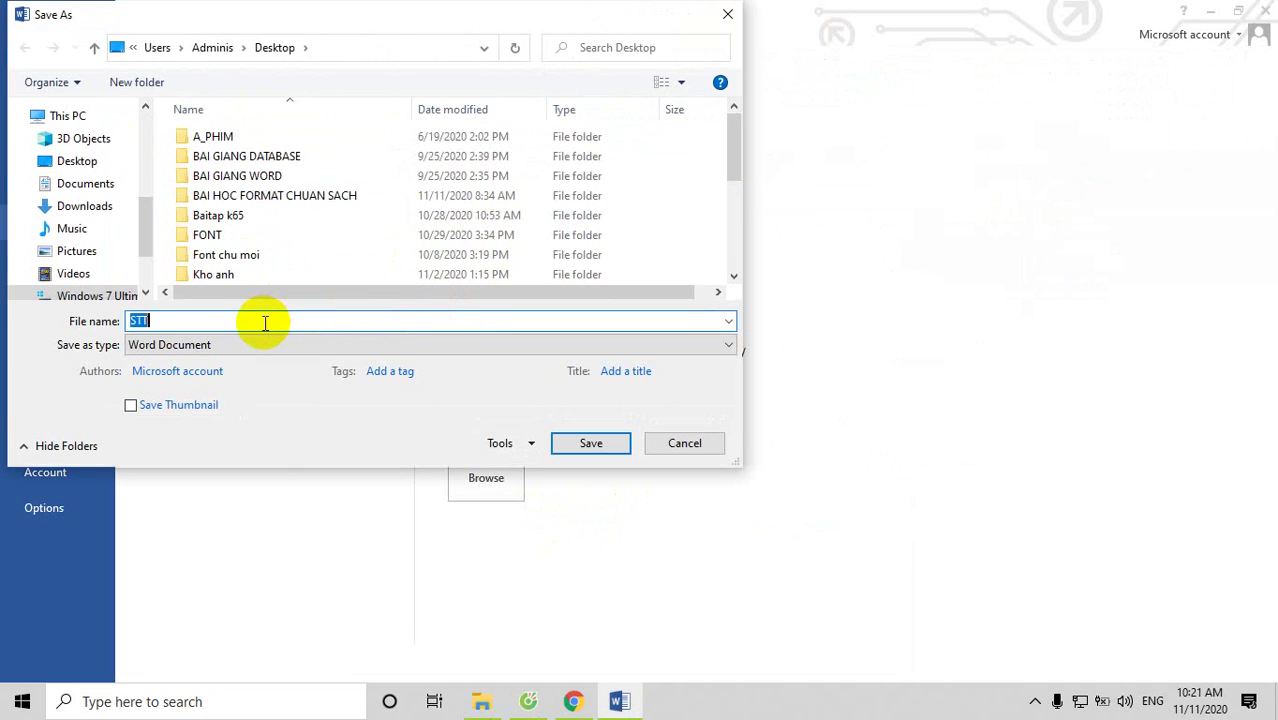
click(265, 322)
key(BackSpace)
text(DANH)
text( SACHL)
text(ANH DAO)
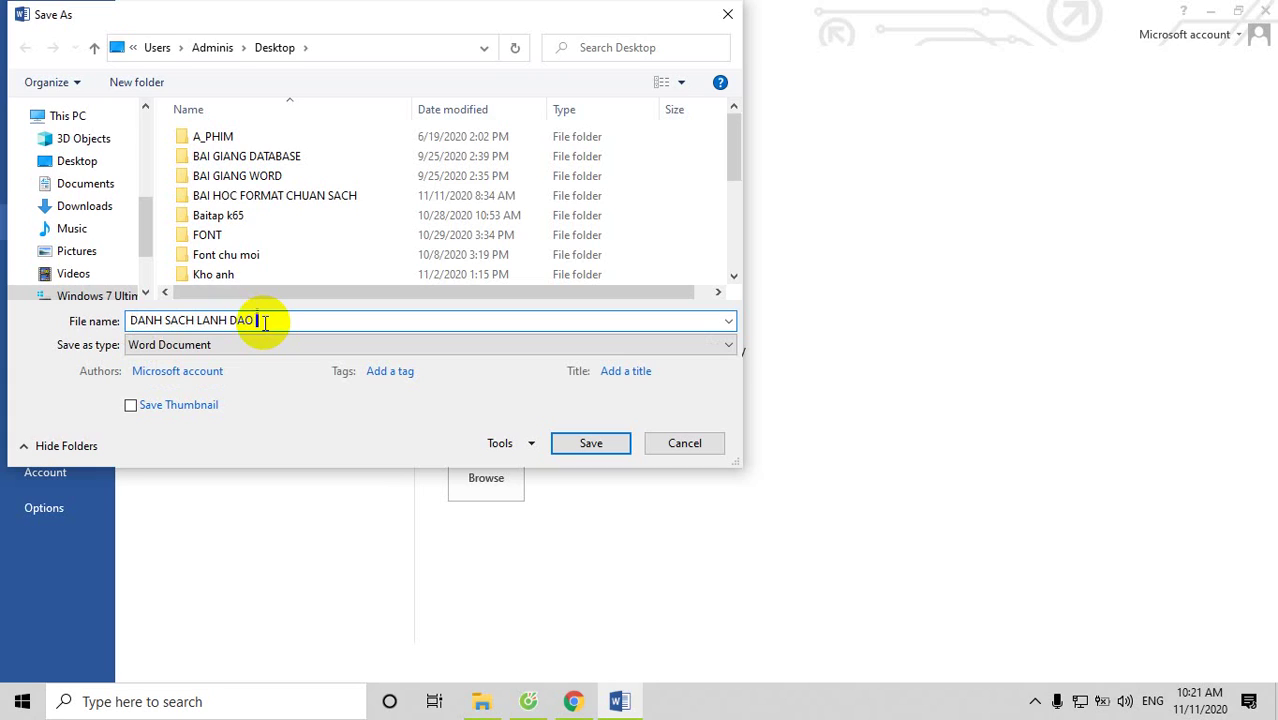
text( TRO)
text(N)
key(BackSpace)
key(BackSpace)
key(BackSpace)
text(RO)
text(N)
key(BackSpace)
key(BackSpace)
key(BackSpace)
text(HON)
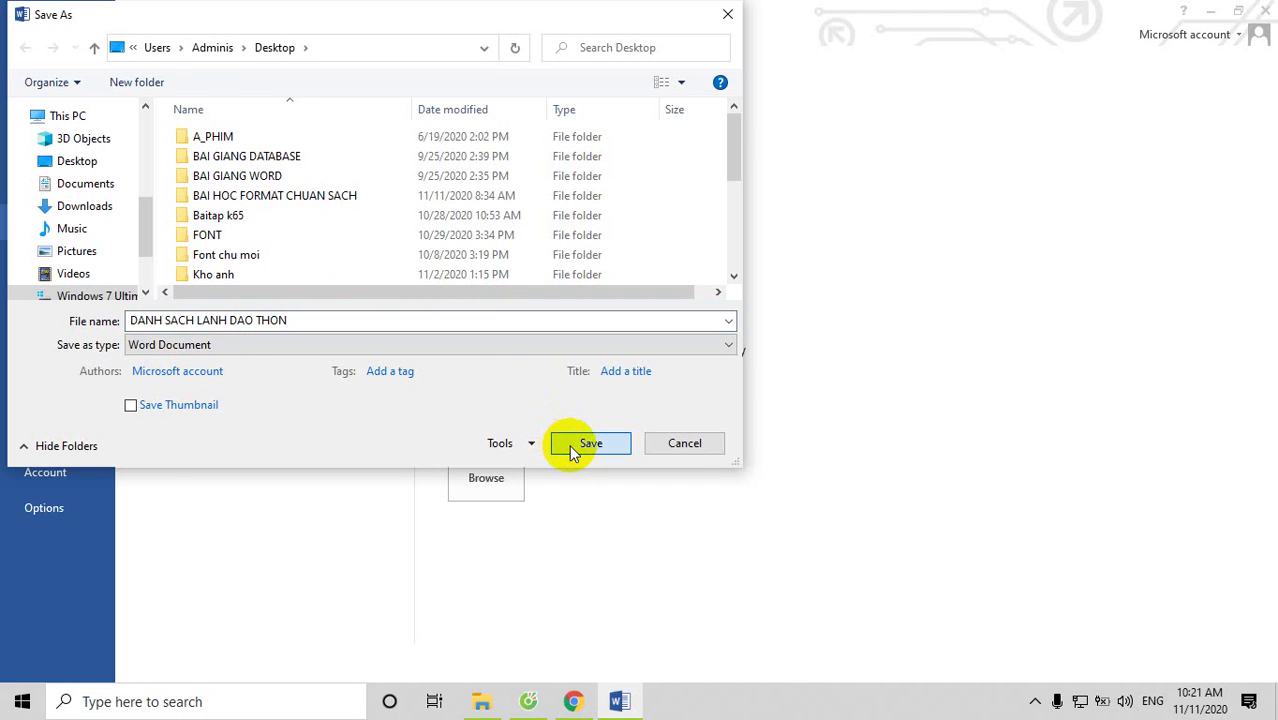
click(571, 442)
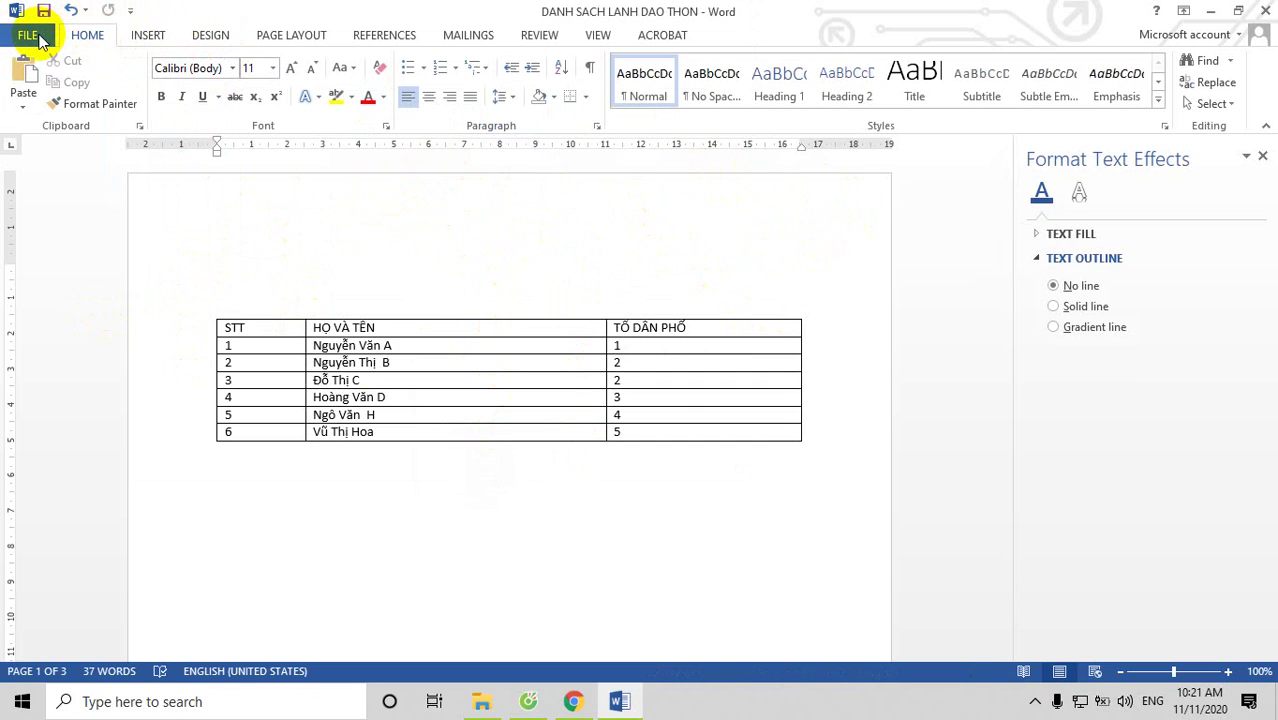
Step: Close DANH SACH LANH DAO THON and create a new blank document
click(28, 35)
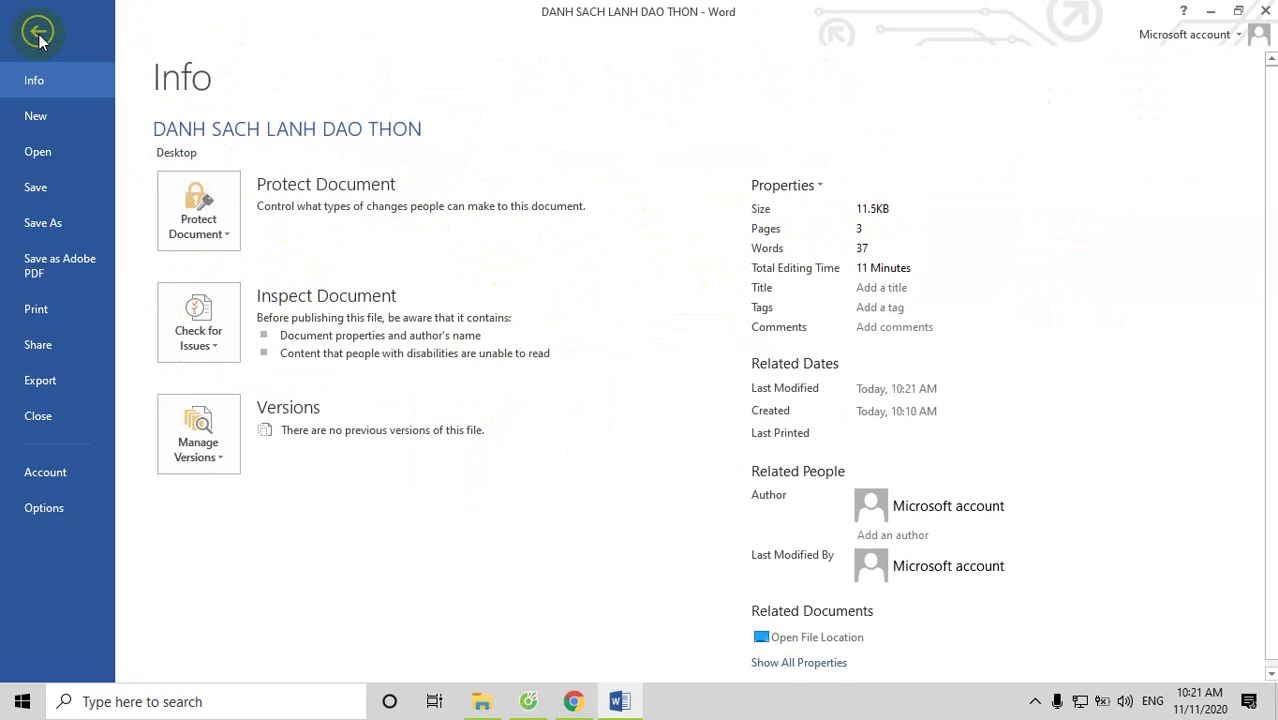
click(40, 415)
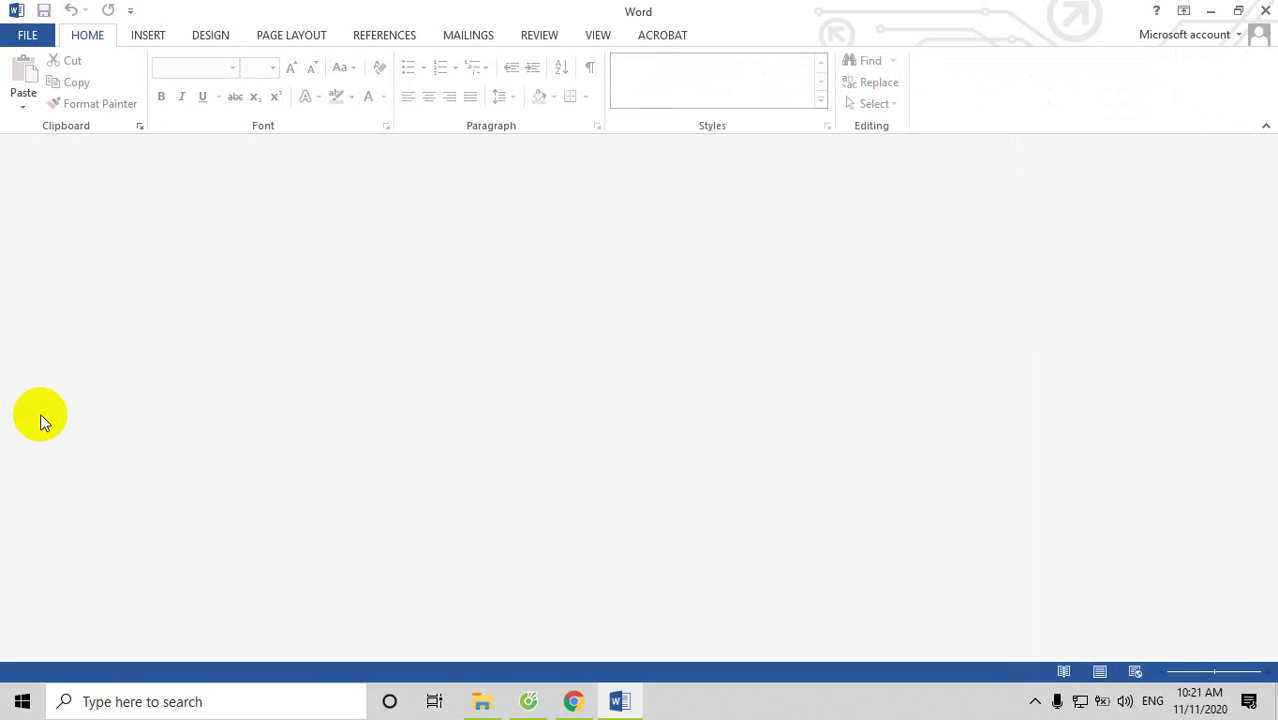
click(26, 35)
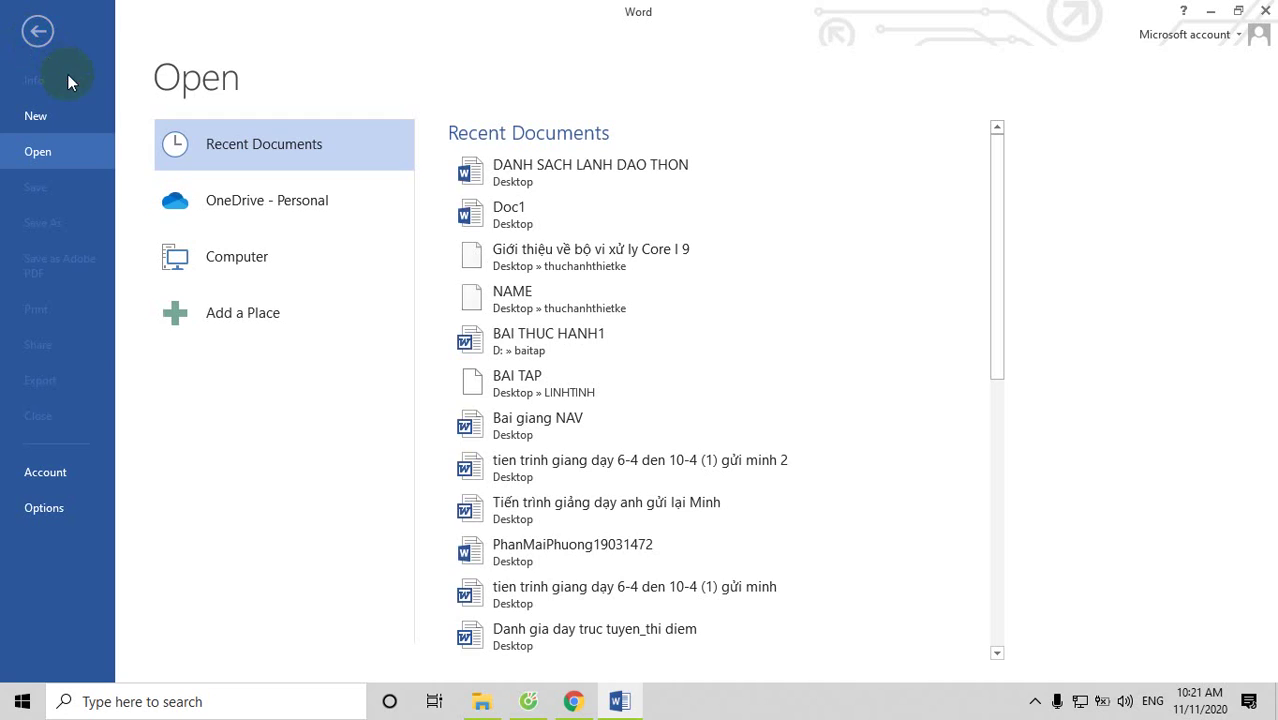
click(44, 116)
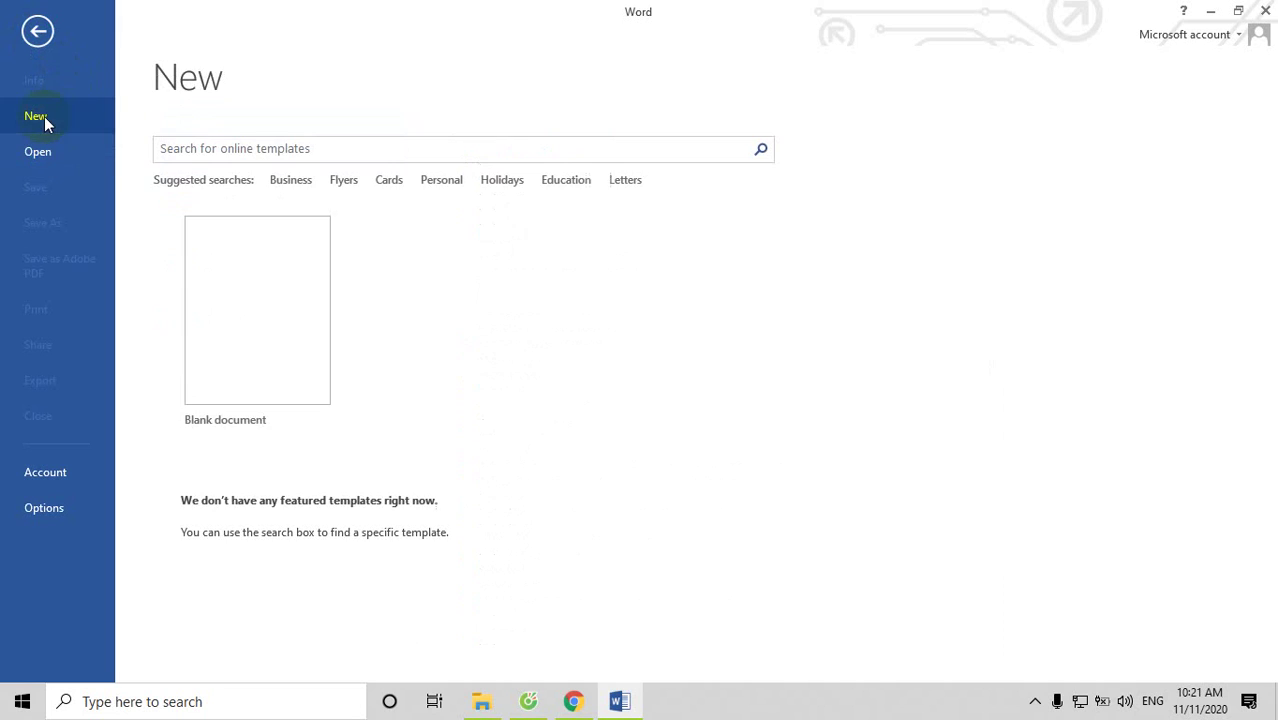
click(229, 299)
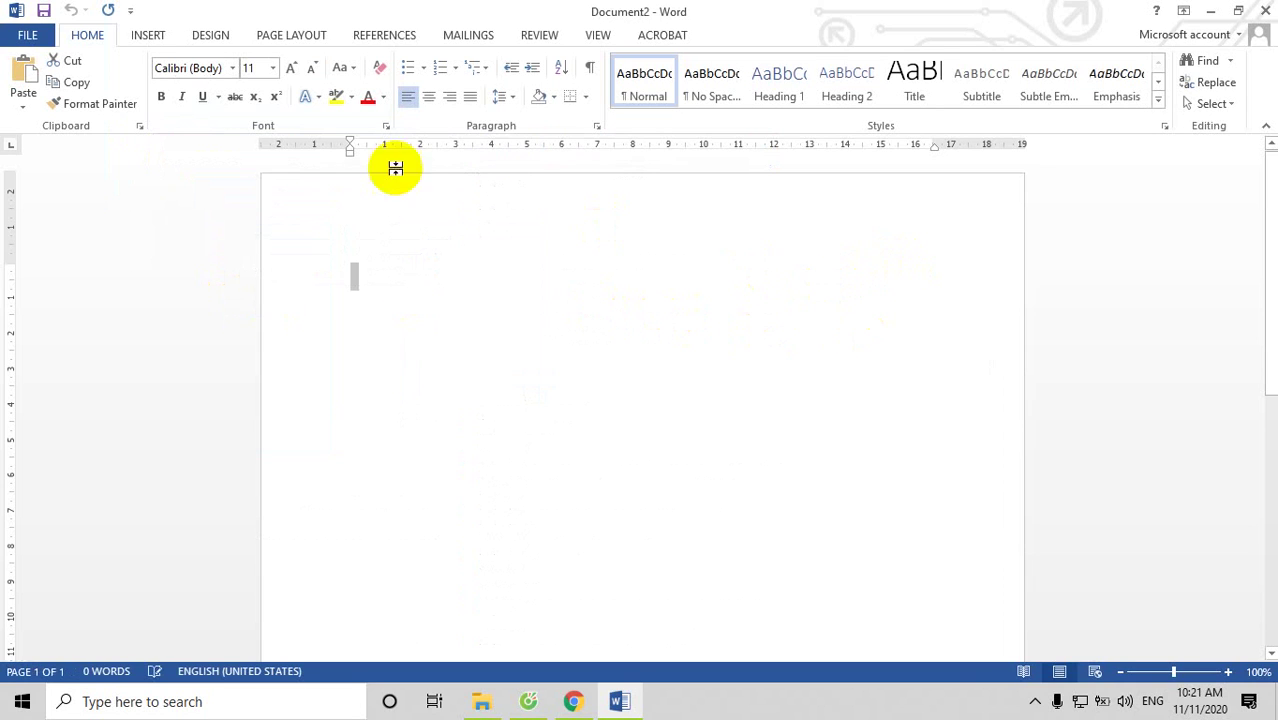
Step: Under More Paper Sizes, set Width 15 cm and Height 17 cm and apply it
click(291, 35)
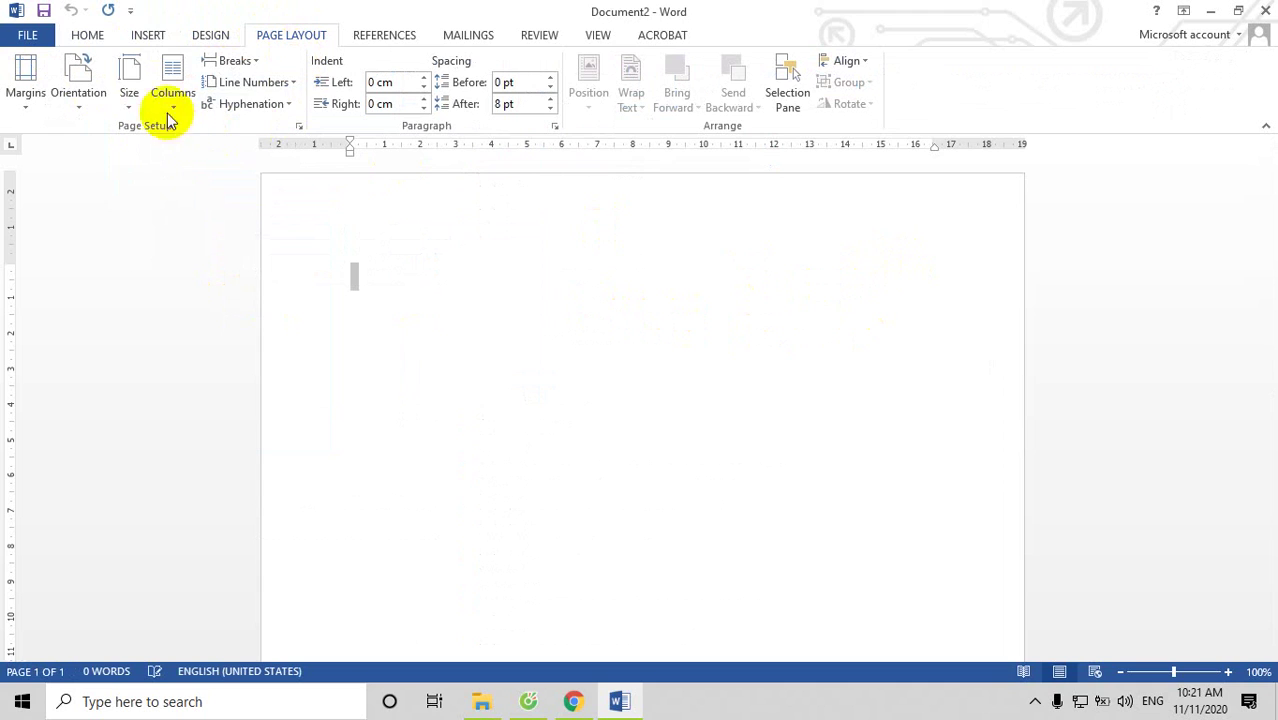
click(131, 95)
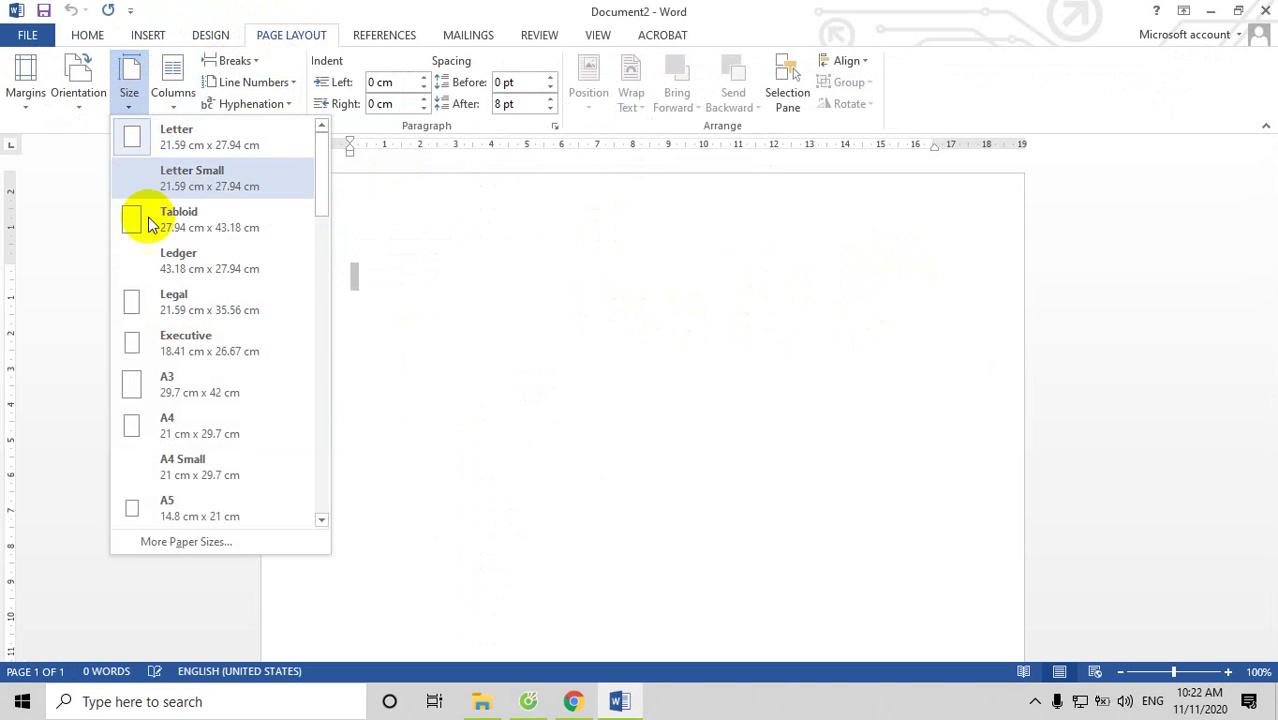
click(183, 540)
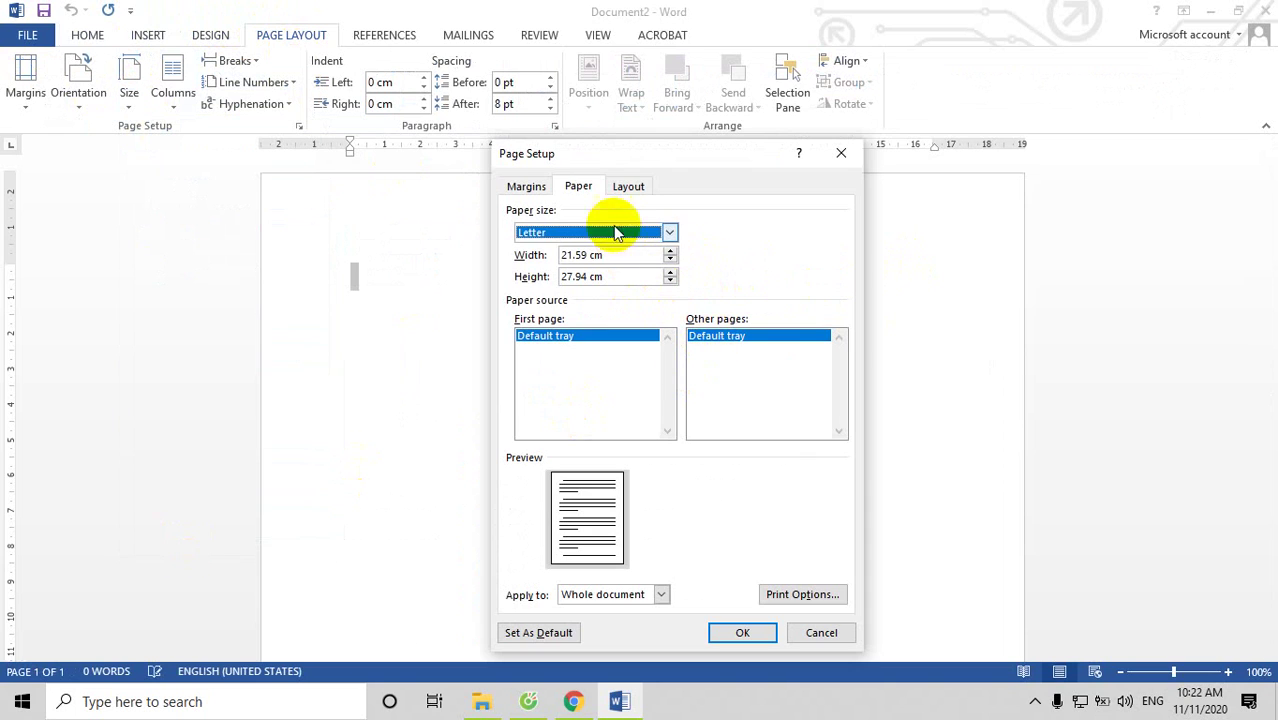
drag(603, 256, 513, 256)
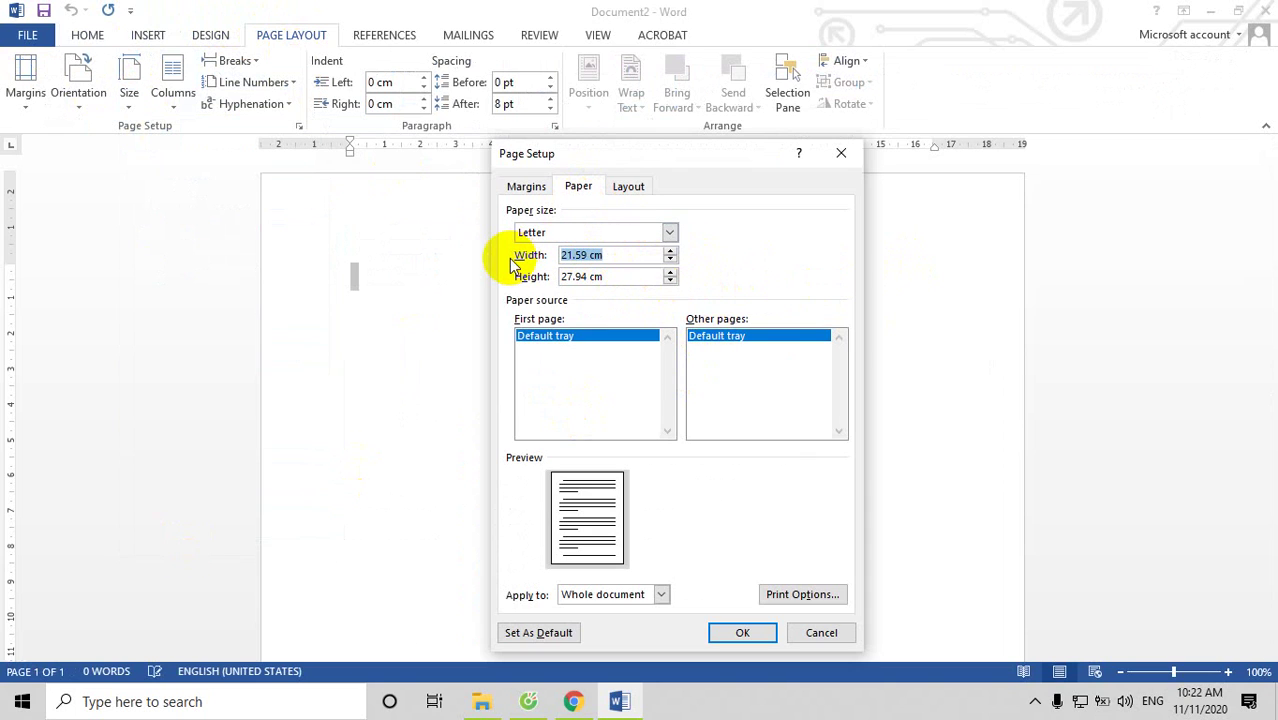
key(BackSpace)
text(15)
text(c)
key(Tab)
text(2)
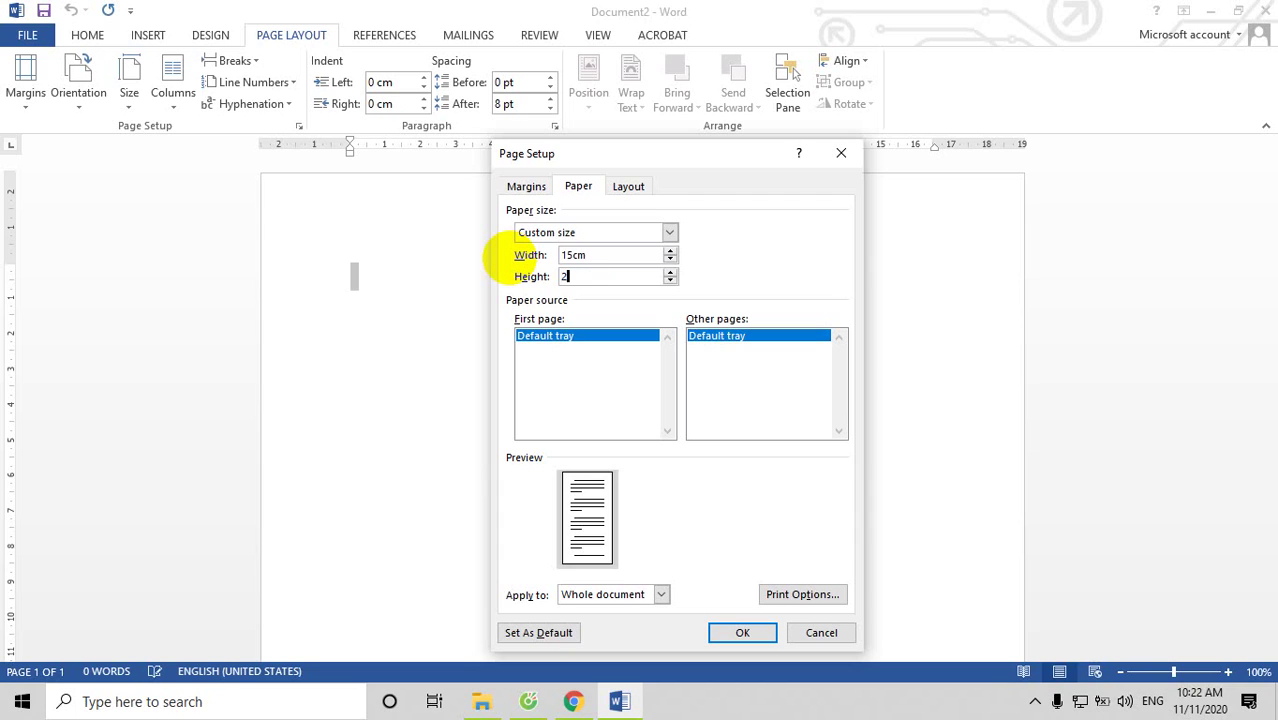
text(0cm)
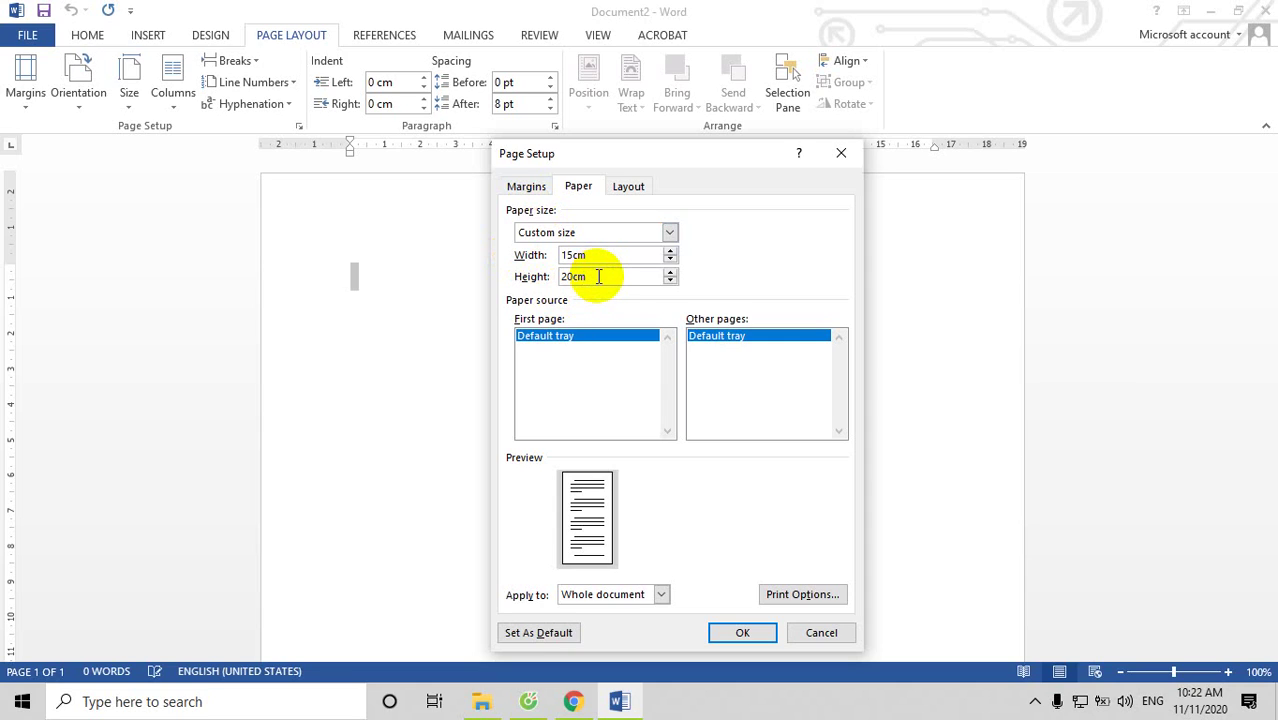
key(BackSpace)
key(BackSpace)
text(1)
text(7cm)
click(740, 630)
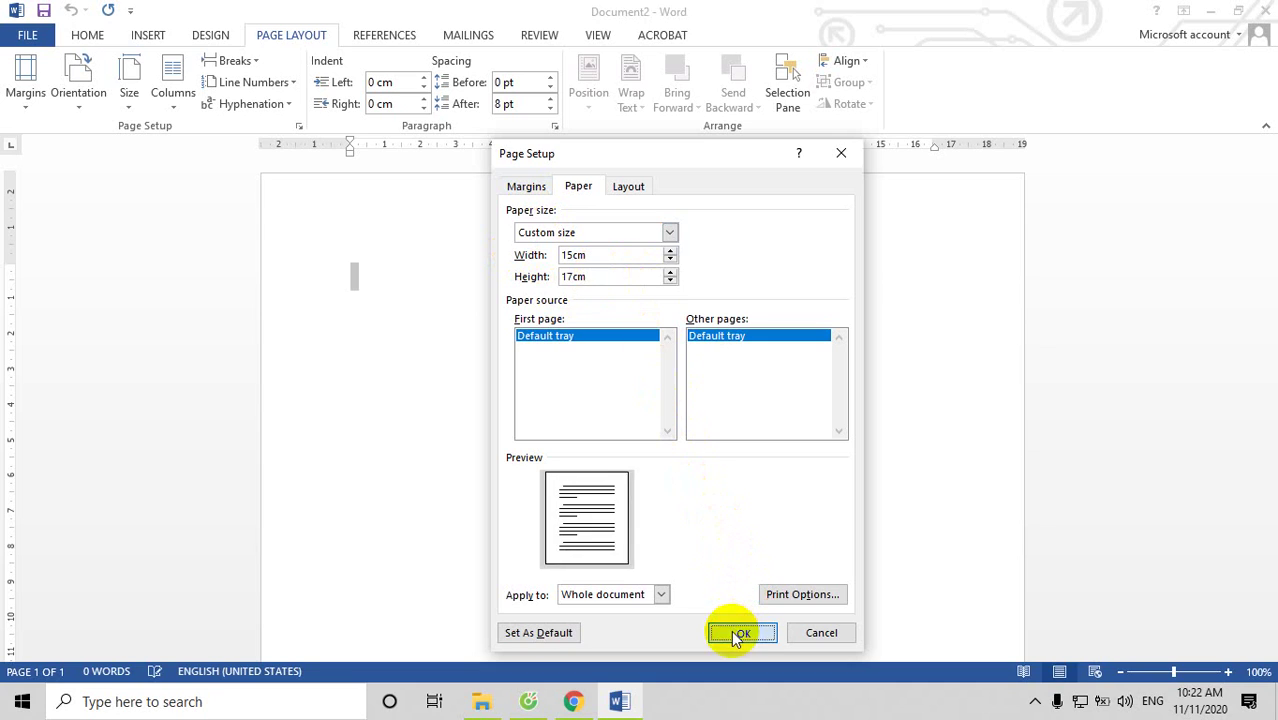
scroll(809, 400, up, 2)
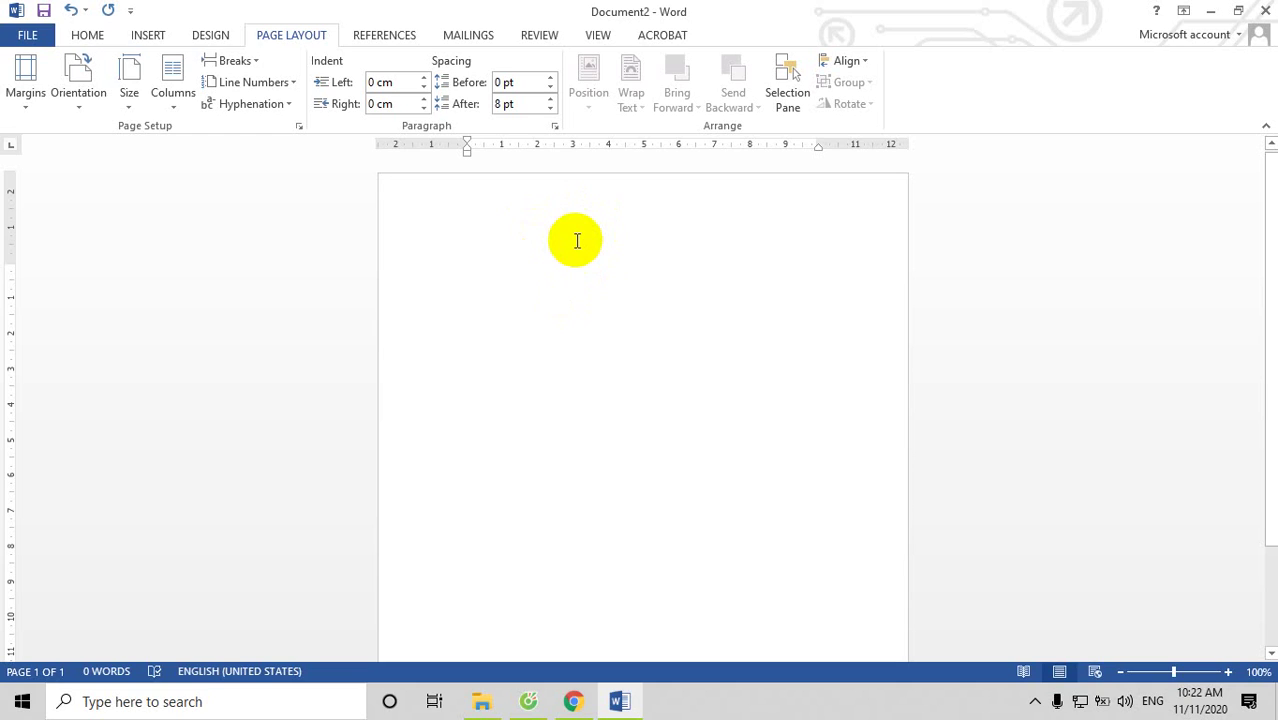
Step: Insert a 2x1 table and drag its bottom border down to enlarge the row
text(c)
key(BackSpace)
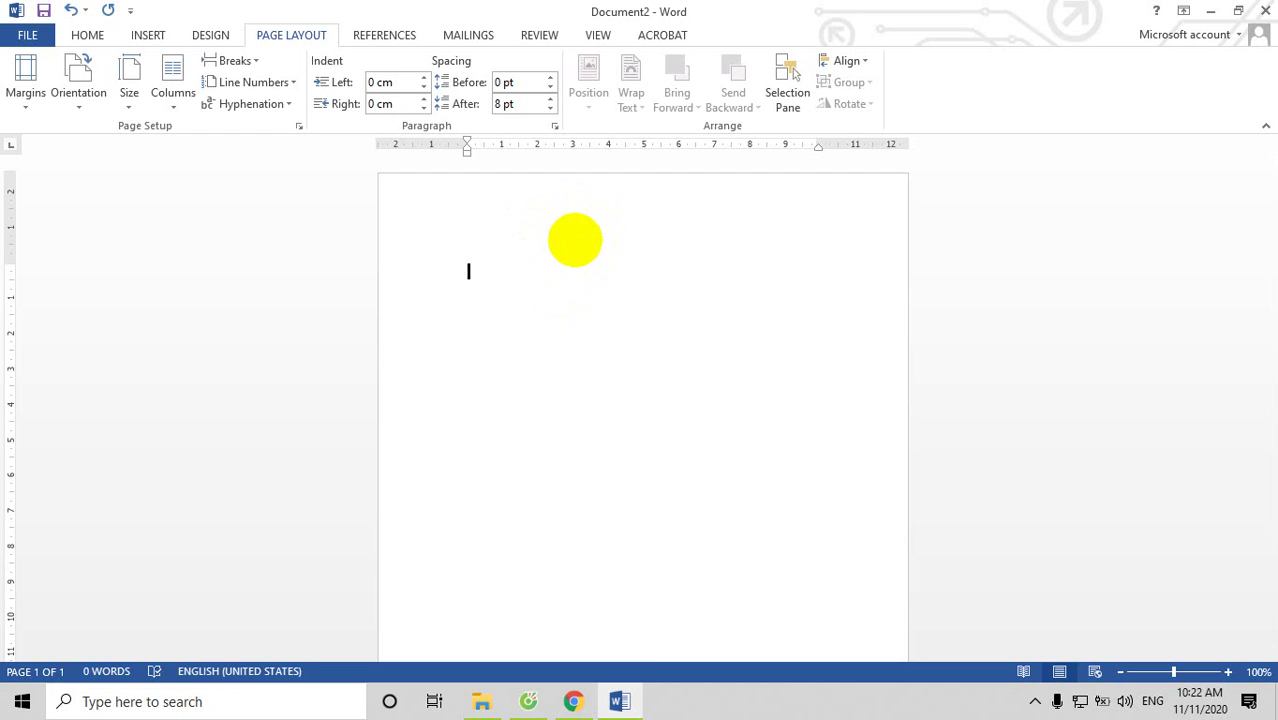
click(146, 37)
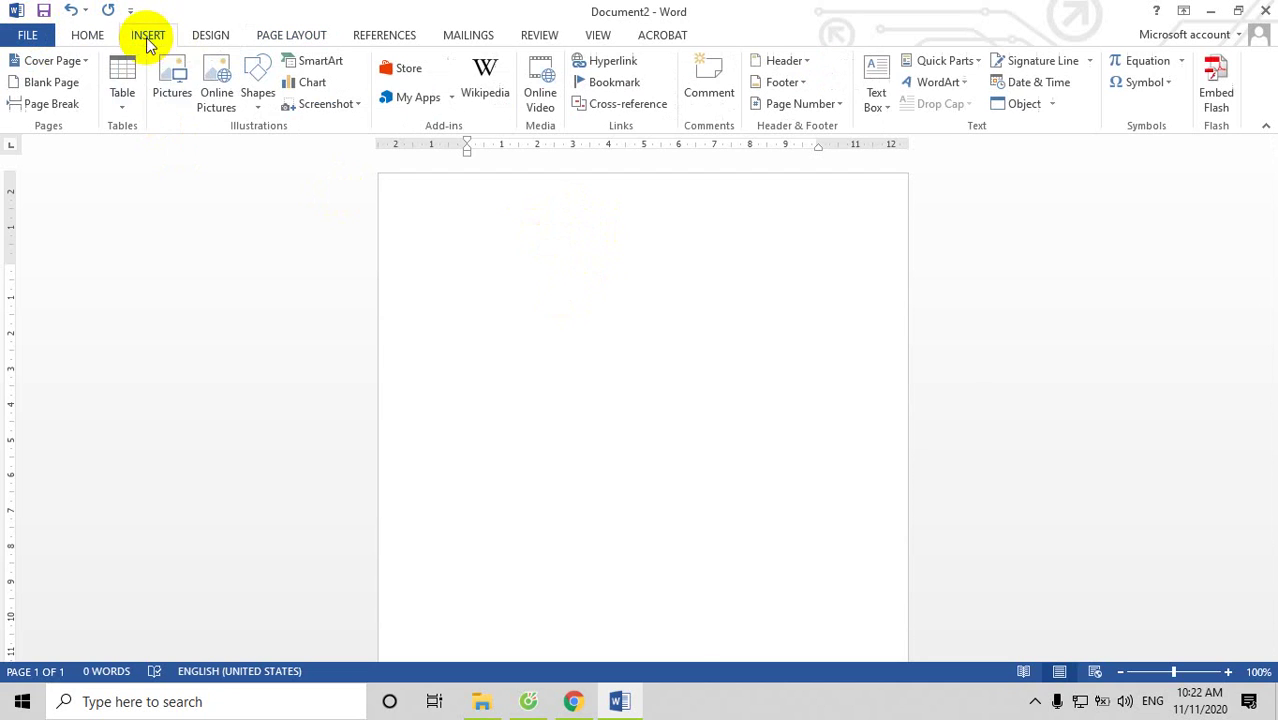
click(140, 97)
click(134, 153)
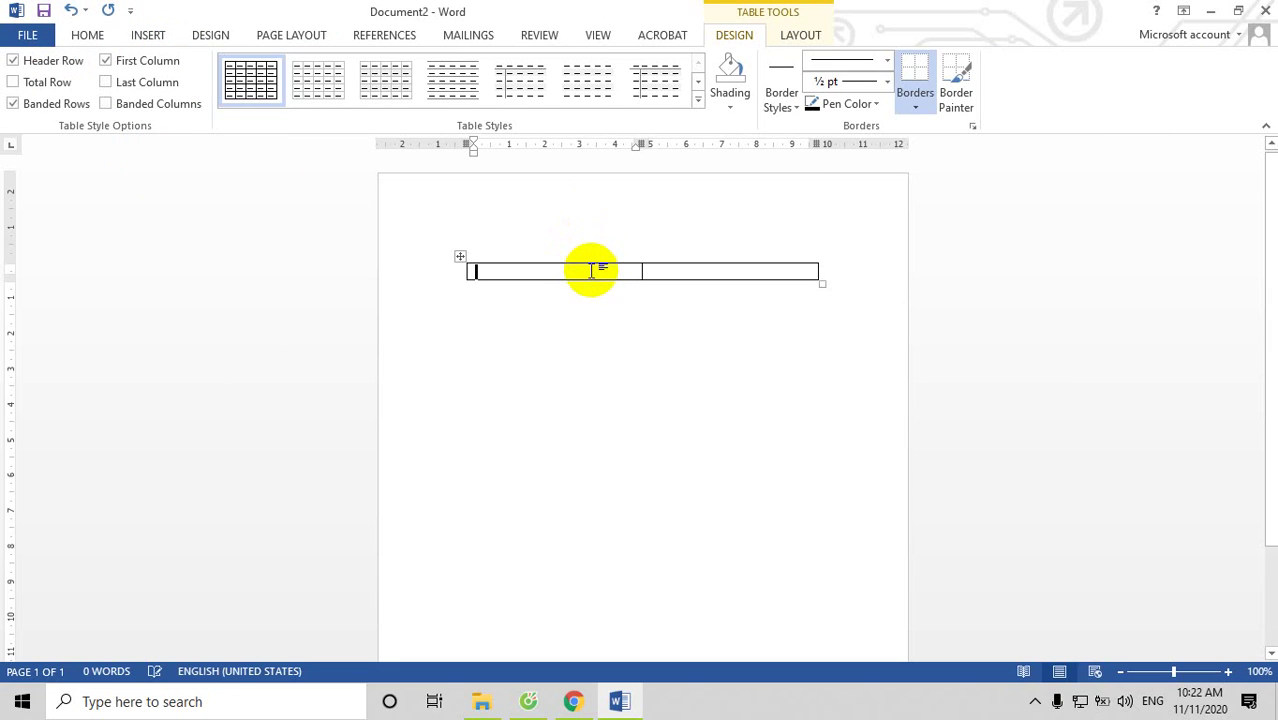
drag(591, 279, 591, 360)
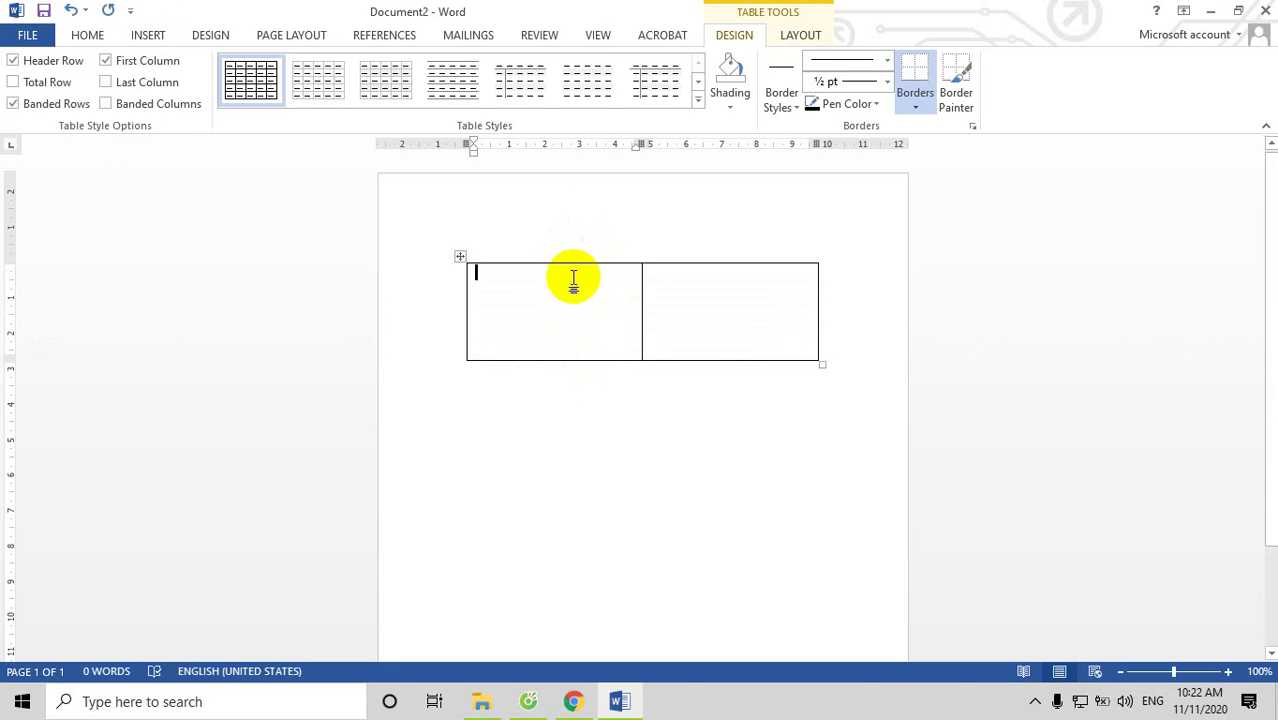
Step: Enter XÃ KẾ HOẠCH and, on the next line, THÔN HẠNH PHÚC in the left cell, correcting typos
text(THÔN)
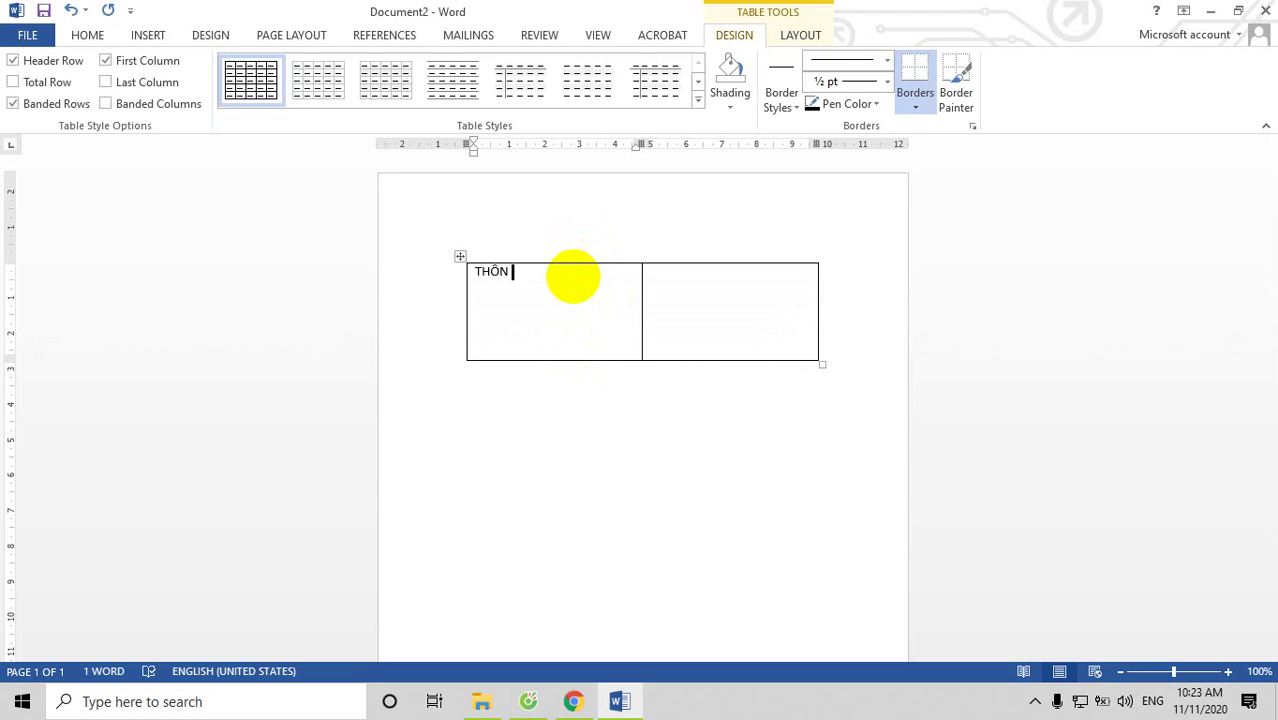
text(H)
text(ANH)
text(PHU)
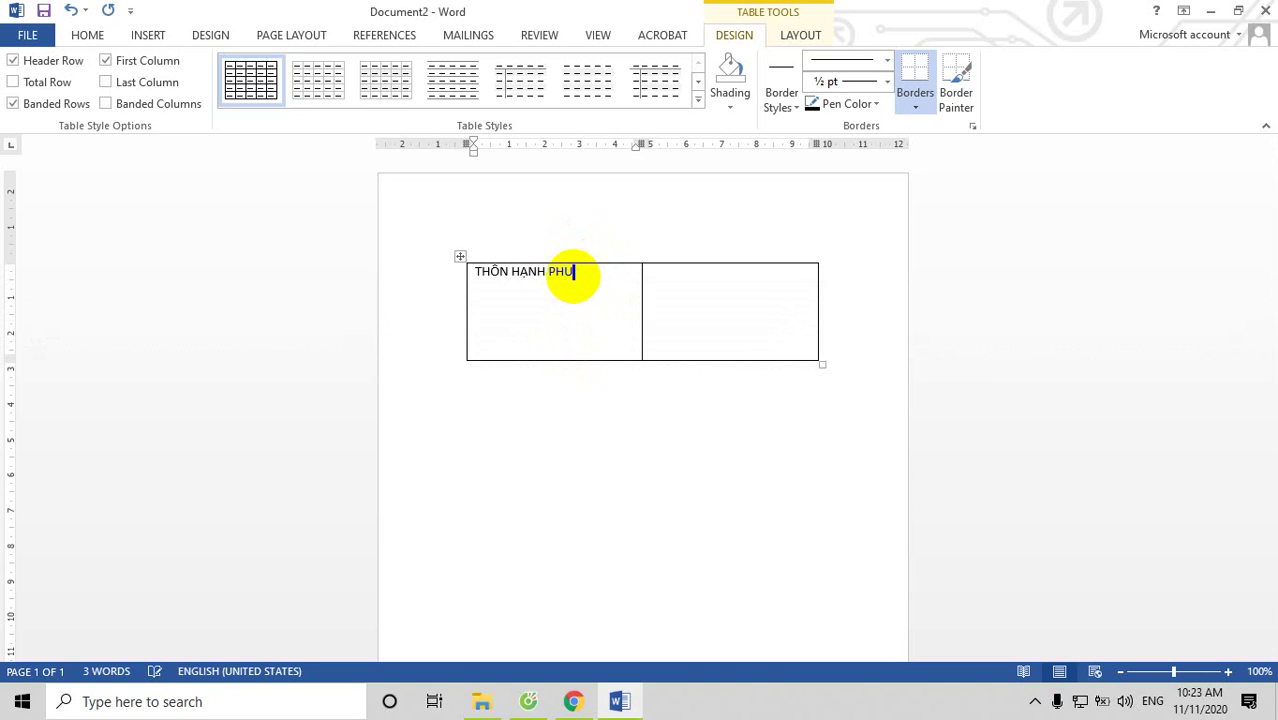
key(BackSpace)
text(ÚC)
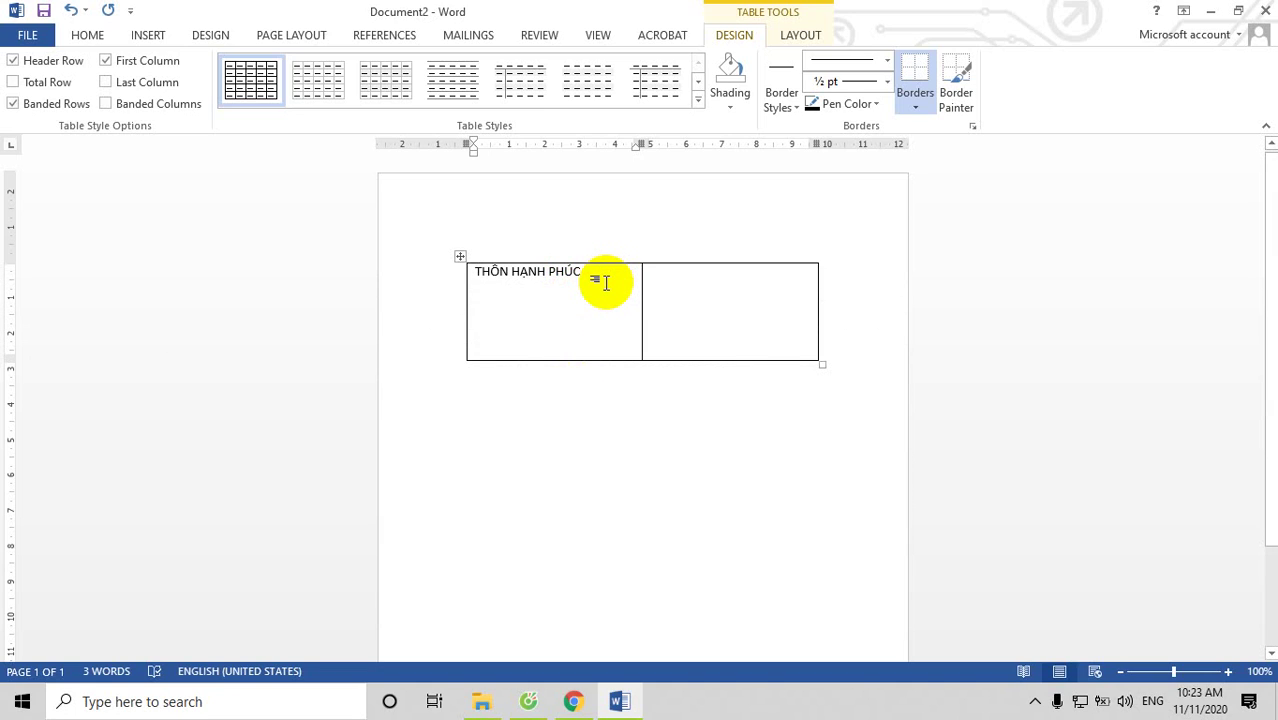
key(BackSpace)
key(BackSpace)
key(BackSpace)
key(BackSpace)
key(BackSpace)
key(BackSpace)
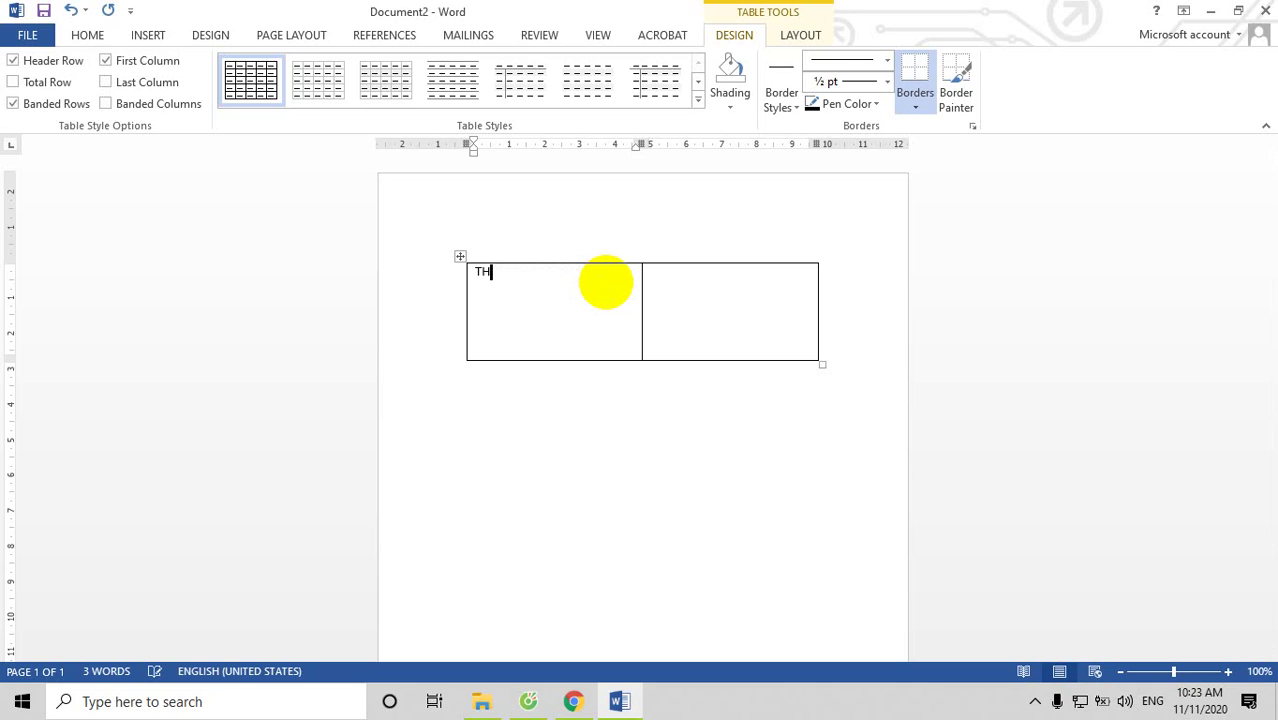
key(BackSpace)
key(BackSpace)
text(XÃ)
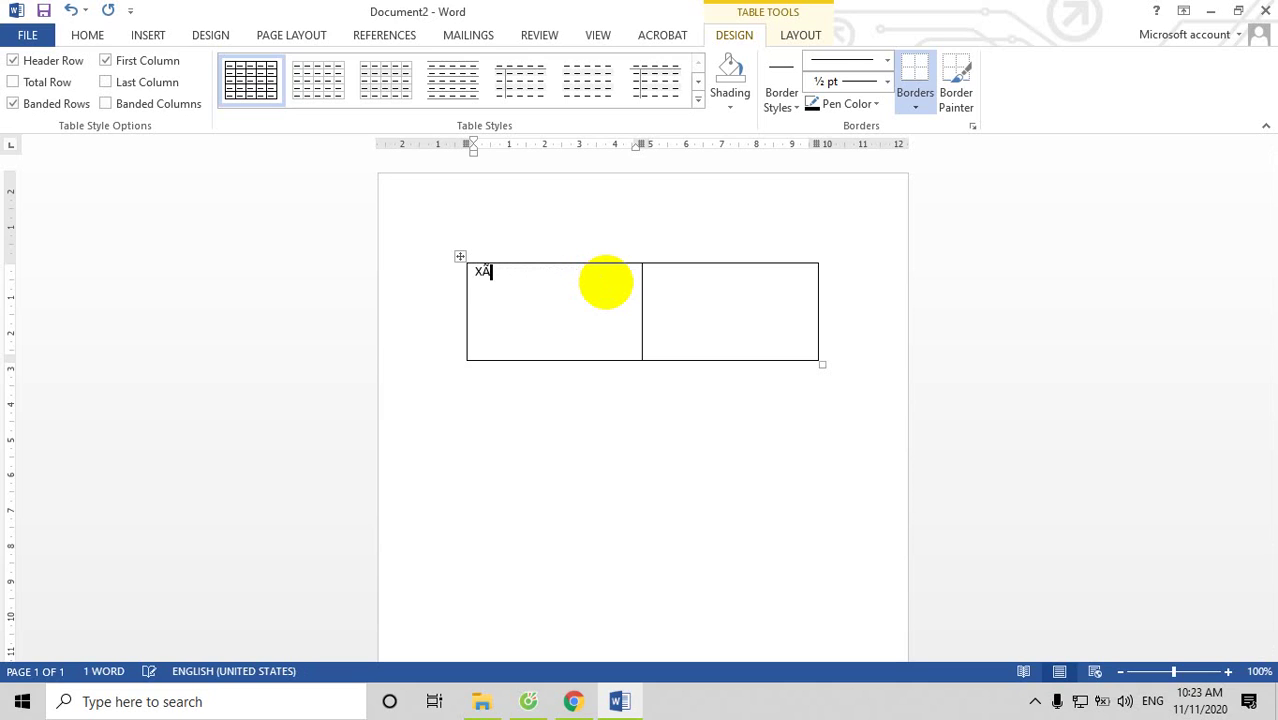
text( KÊ)
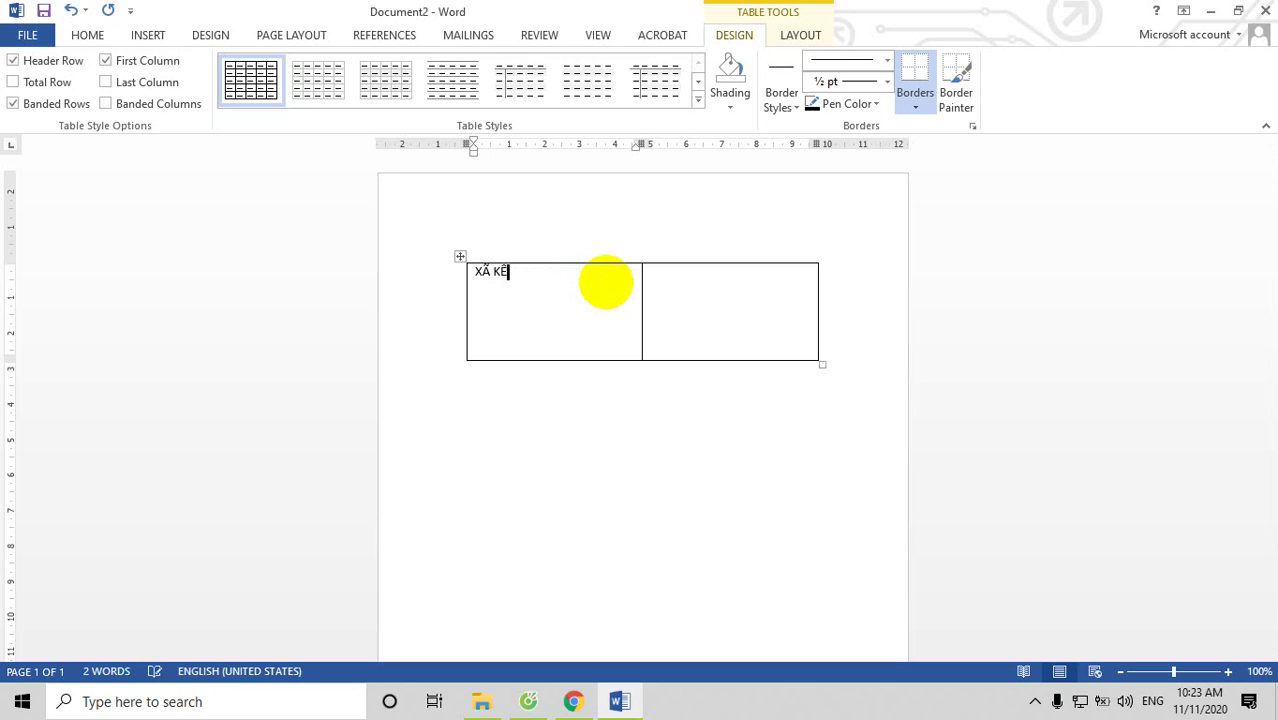
text(HOACH)
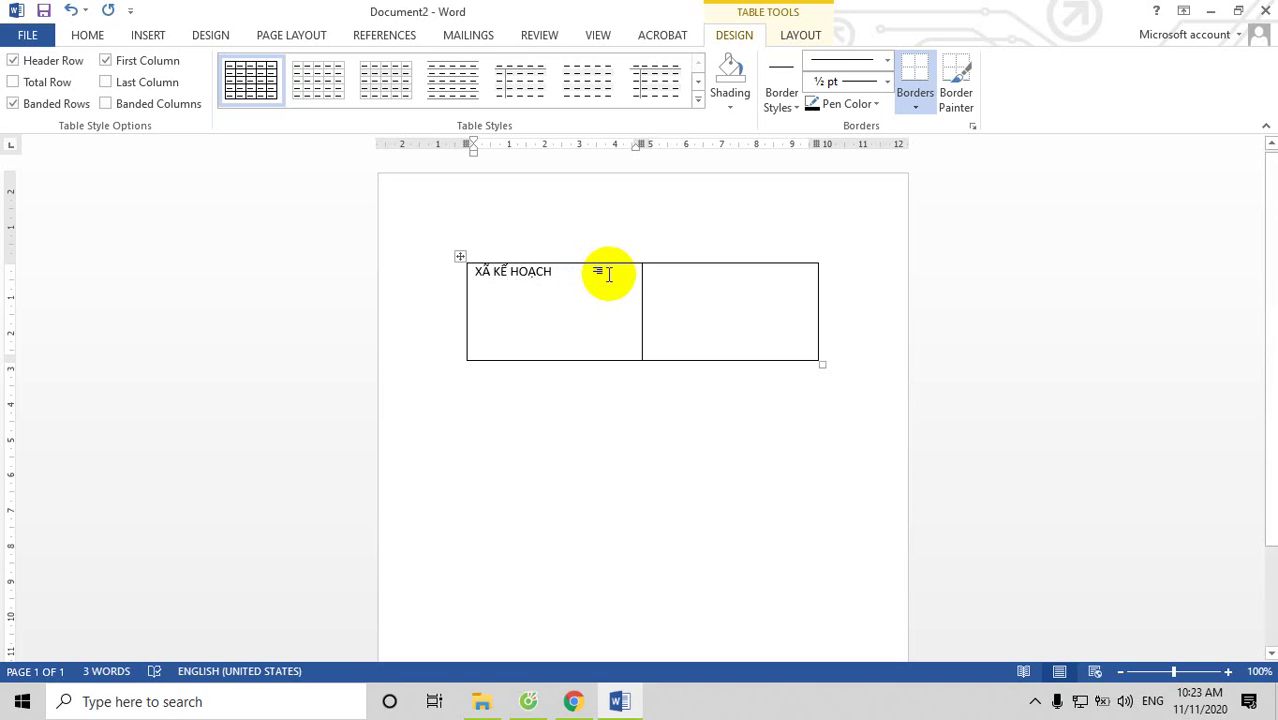
key(Return)
text(TH)
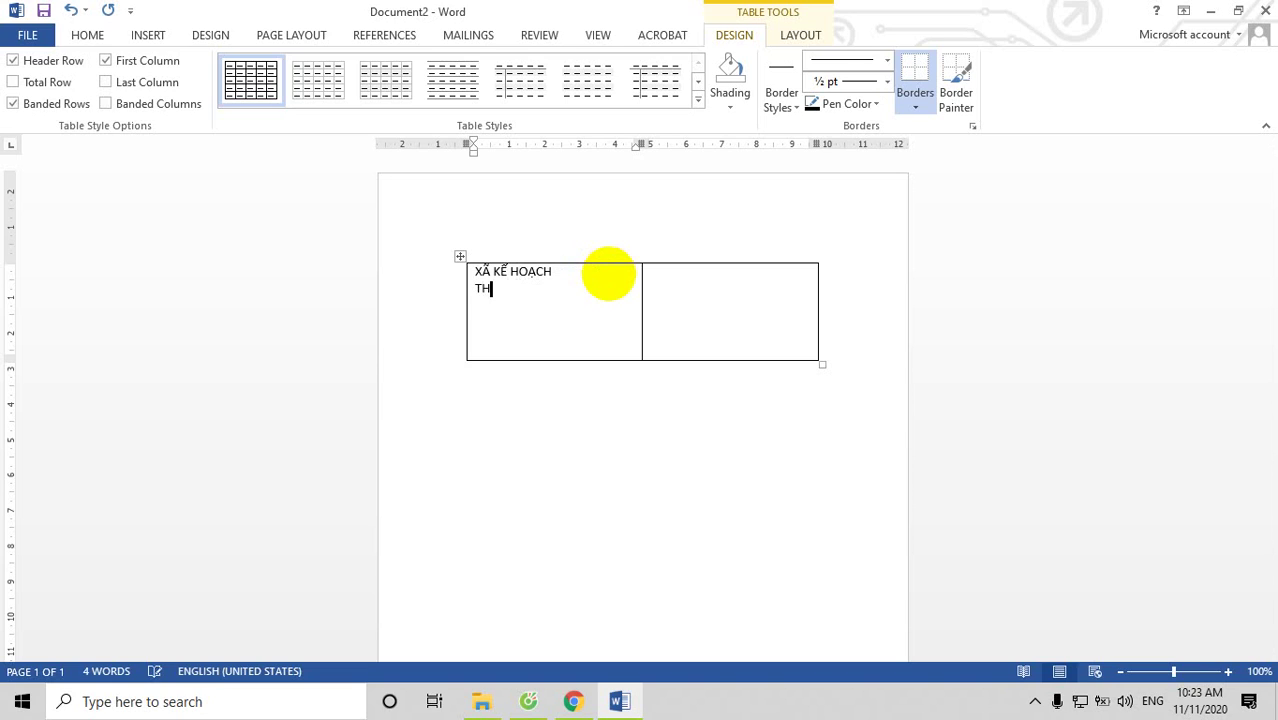
text(ÔN HANHj)
key(BackSpace)
text(HUC)
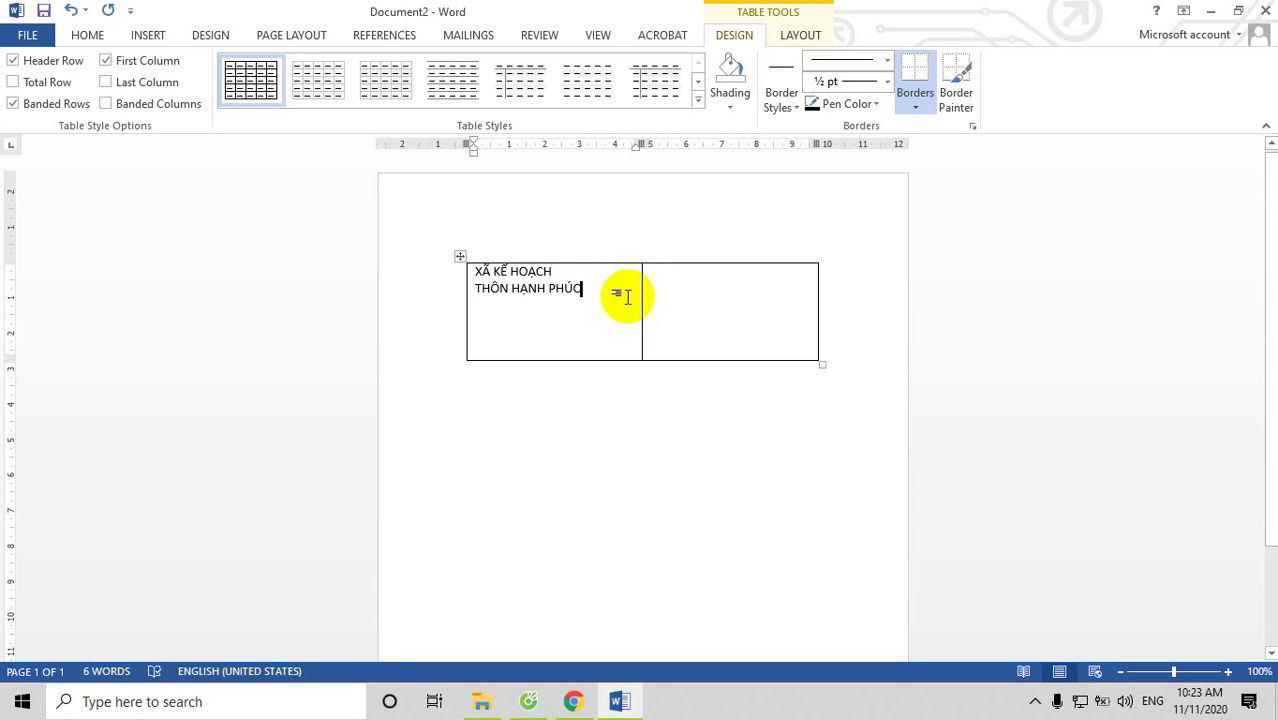
drag(641, 294, 641, 294)
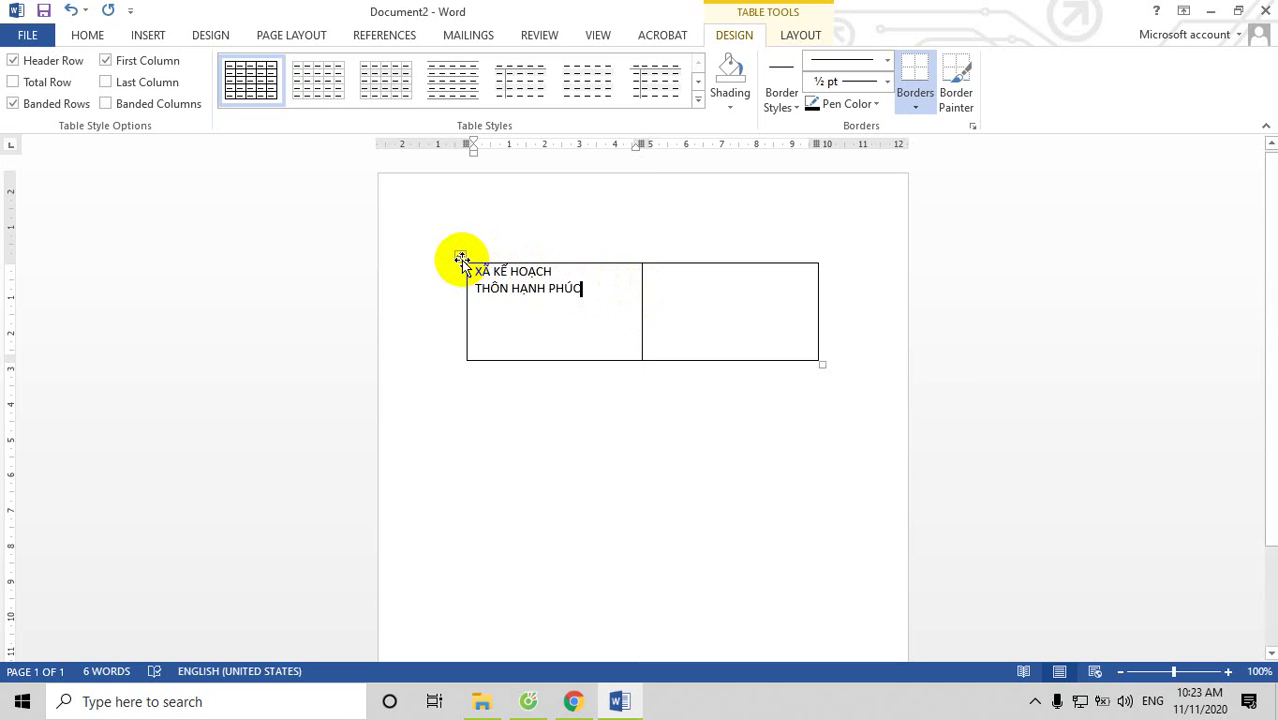
Step: Apply No Border to the heading table and place the cursor below it
right_click(463, 259)
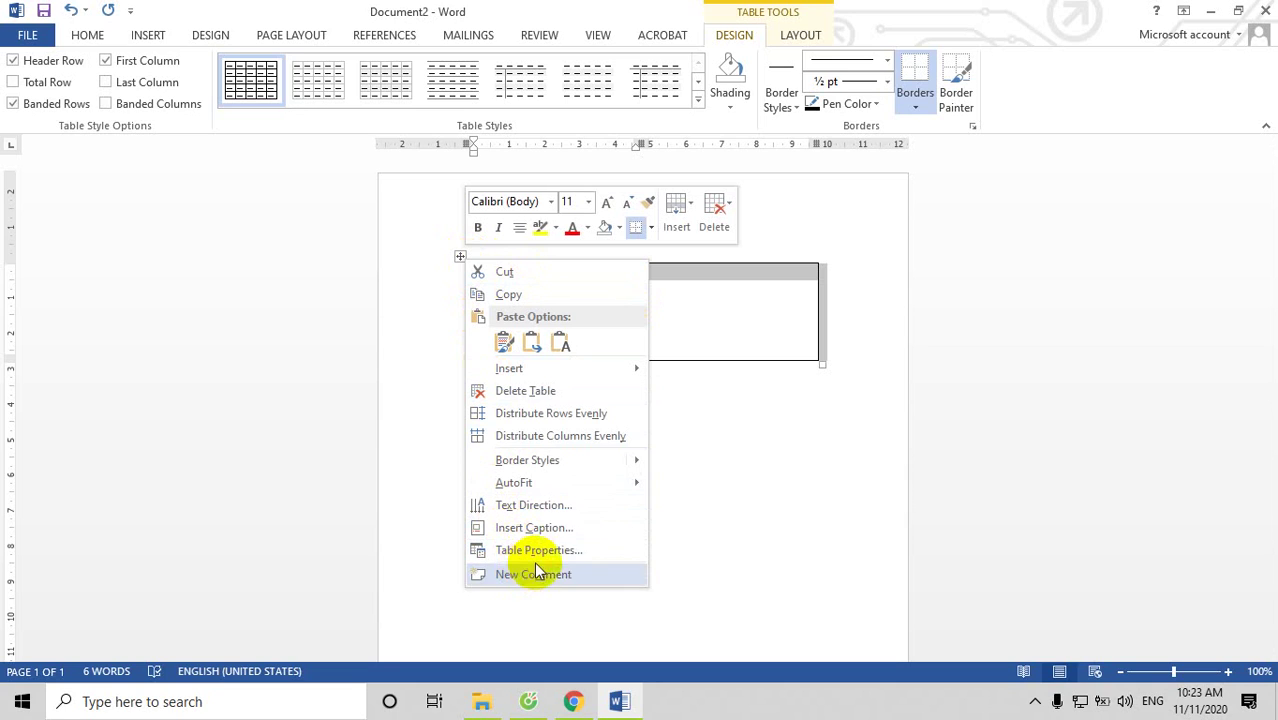
mouse_move(548, 462)
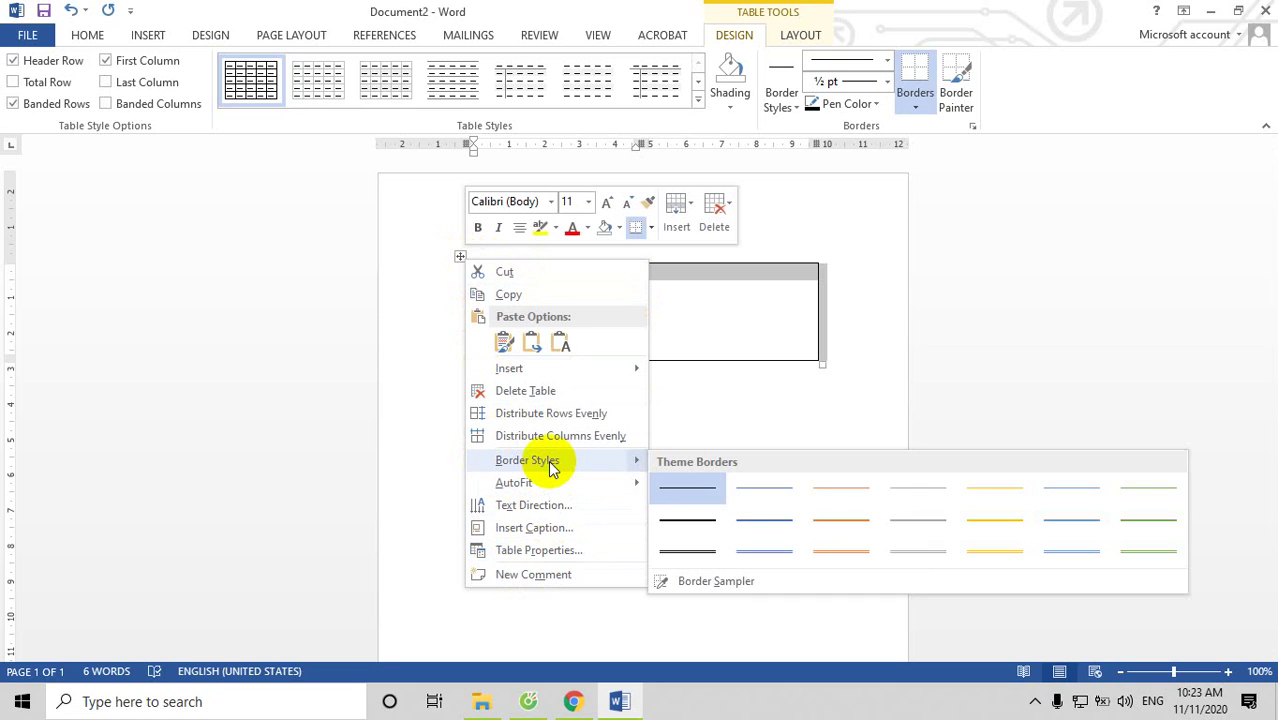
mouse_move(530, 485)
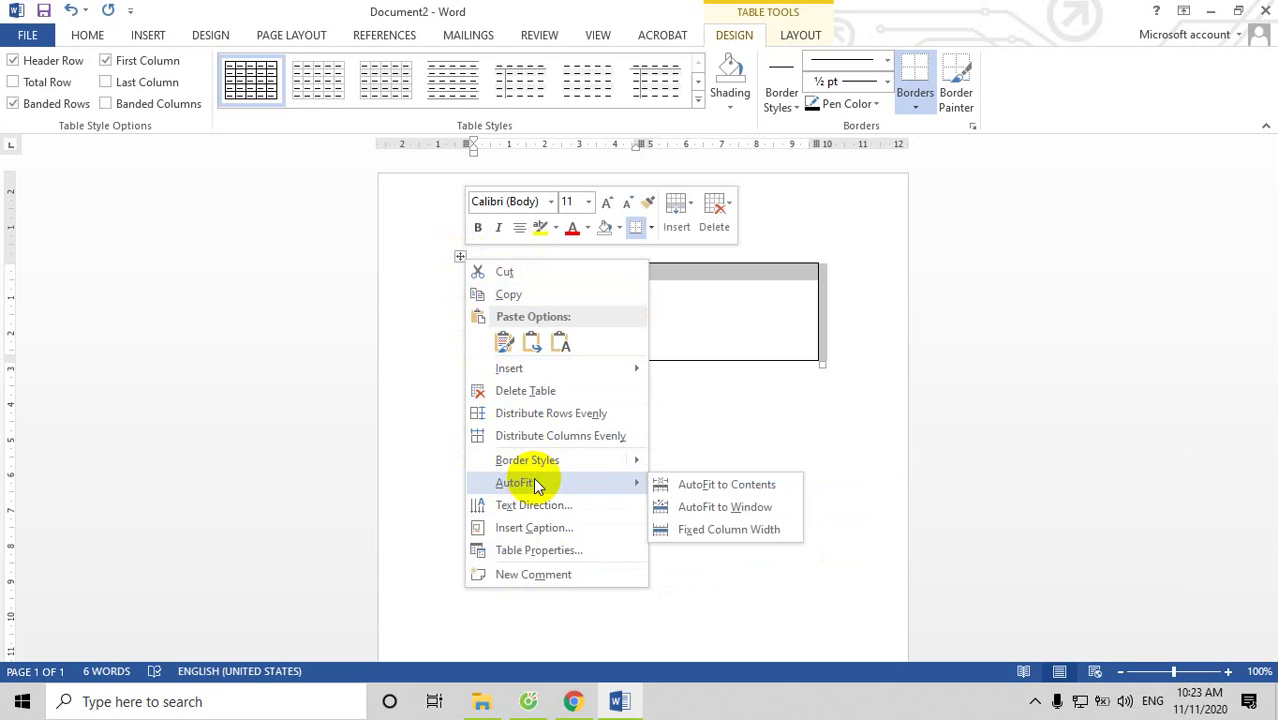
click(88, 36)
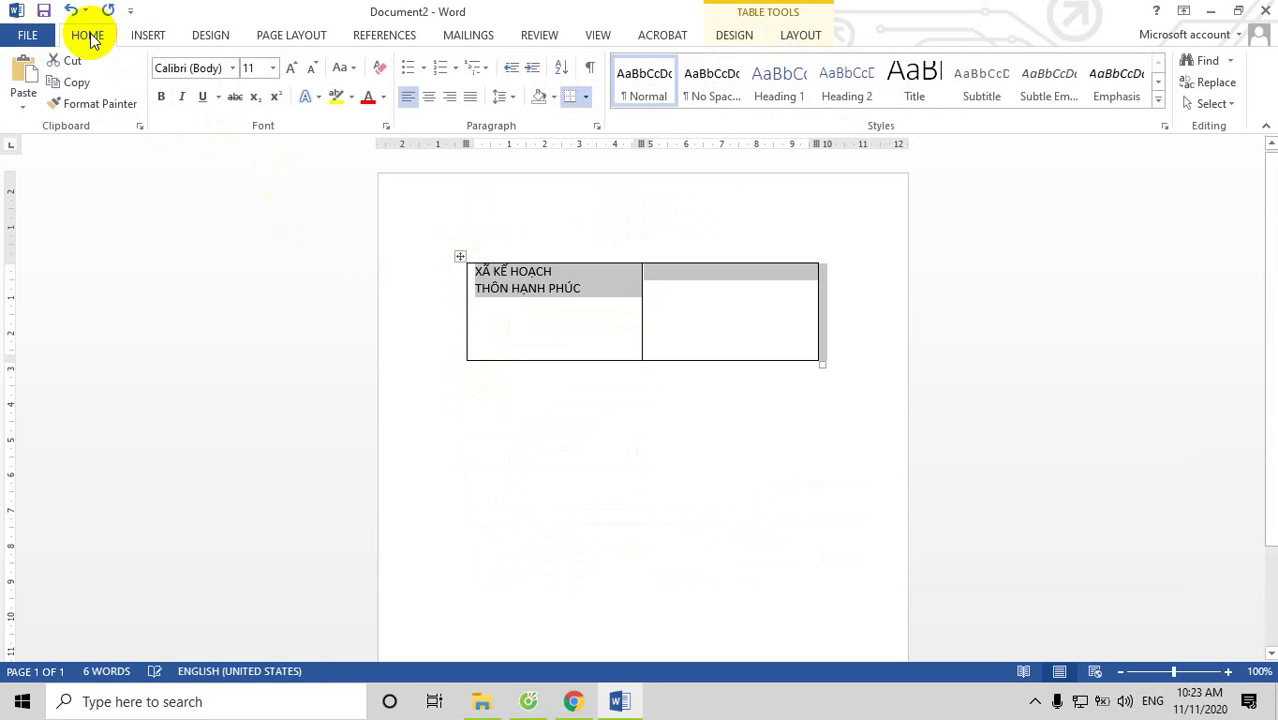
click(586, 100)
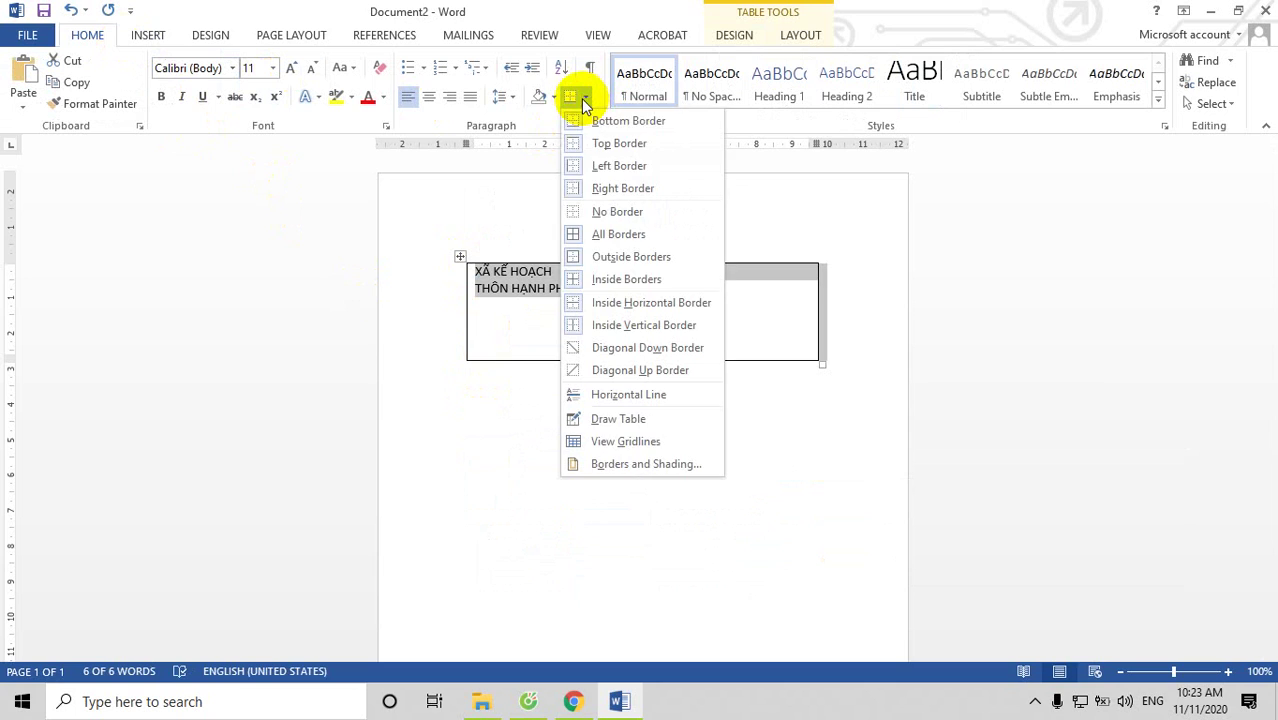
click(578, 208)
click(578, 208)
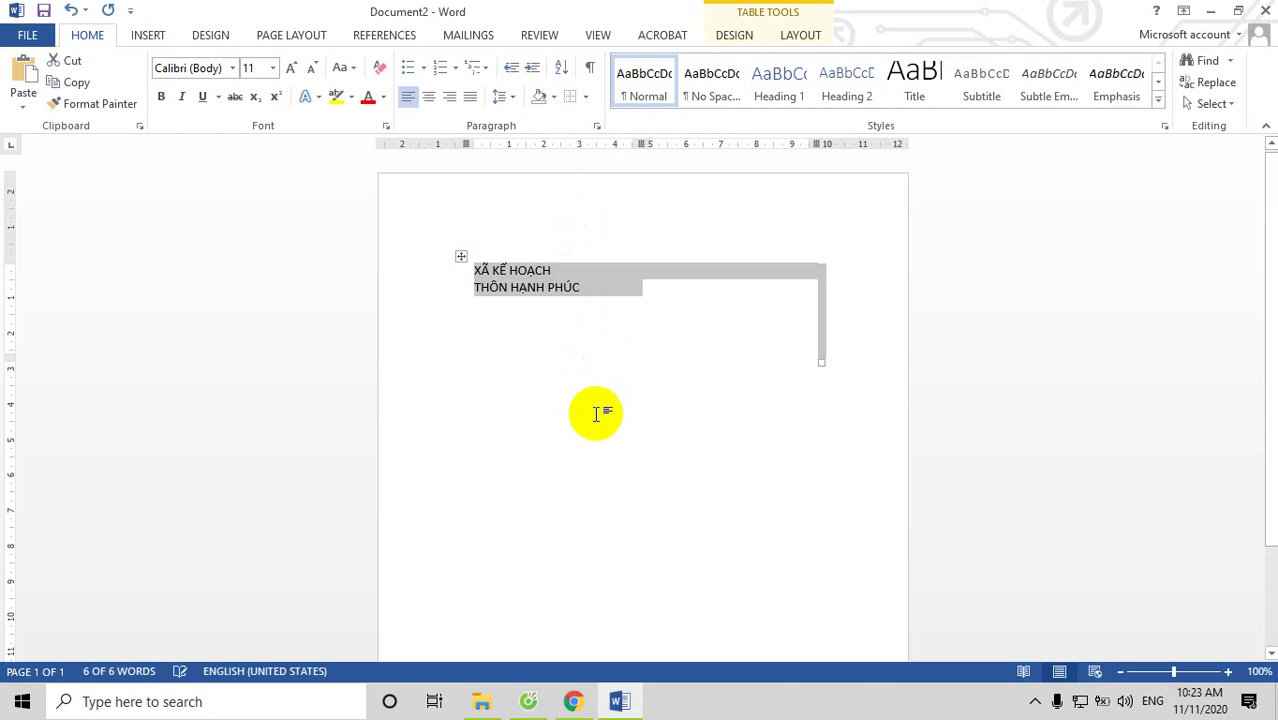
click(601, 420)
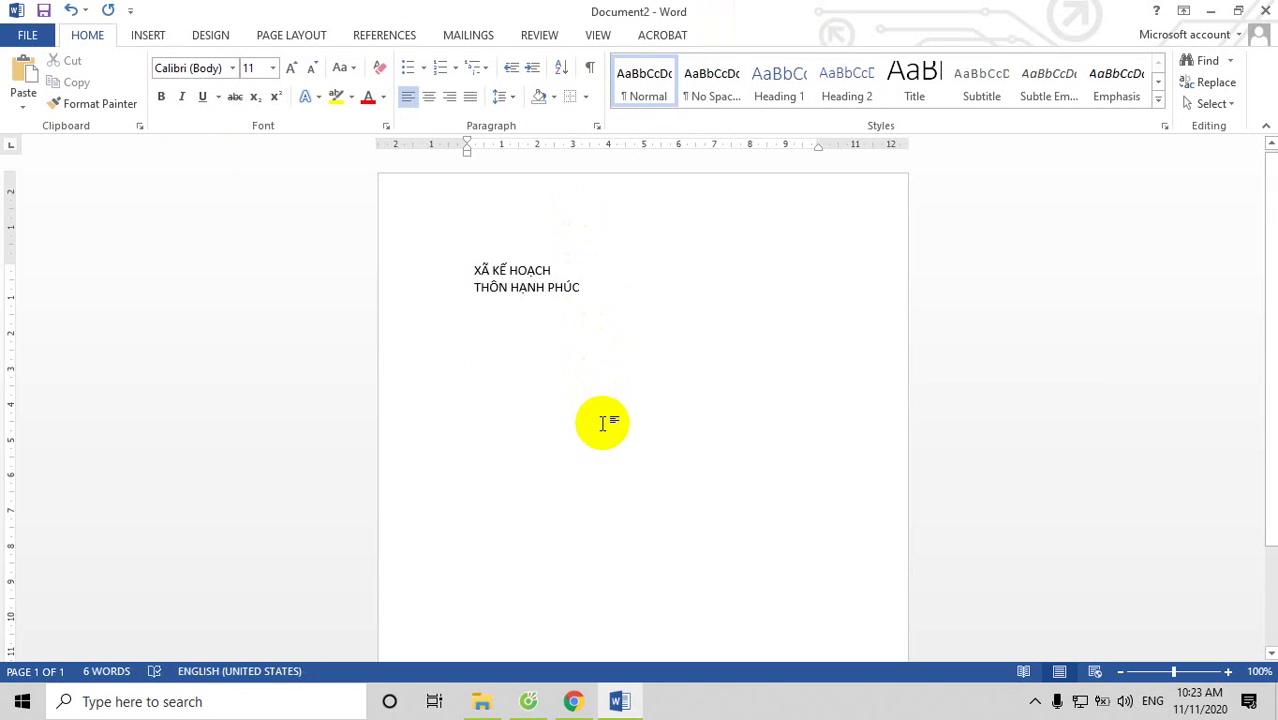
Step: Type the title GIẤY MỜI HỌP TRƯỞNG XÓM, then replace TRƯỞNG XÓM with THÔN
text(G)
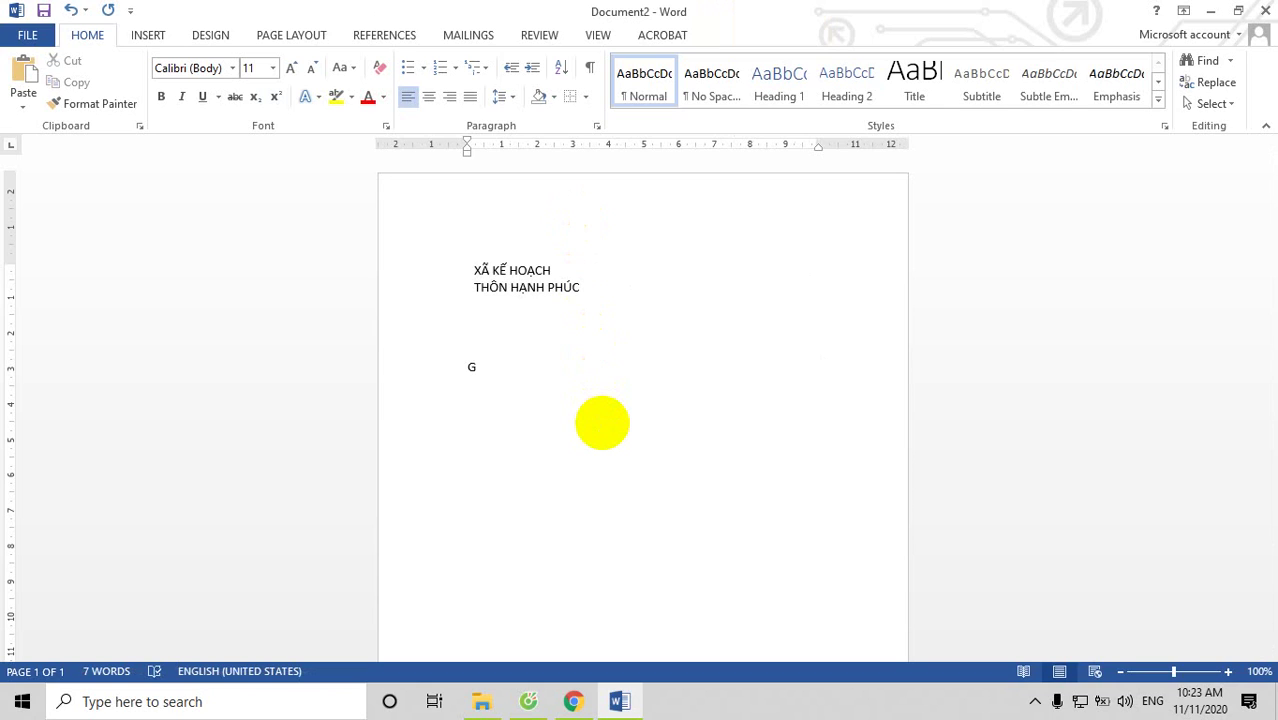
text(IA)
text(YS )
text(MƠI)
text(HO)
text(PJ)
text(T)
text(R)
text(ƯƠ)
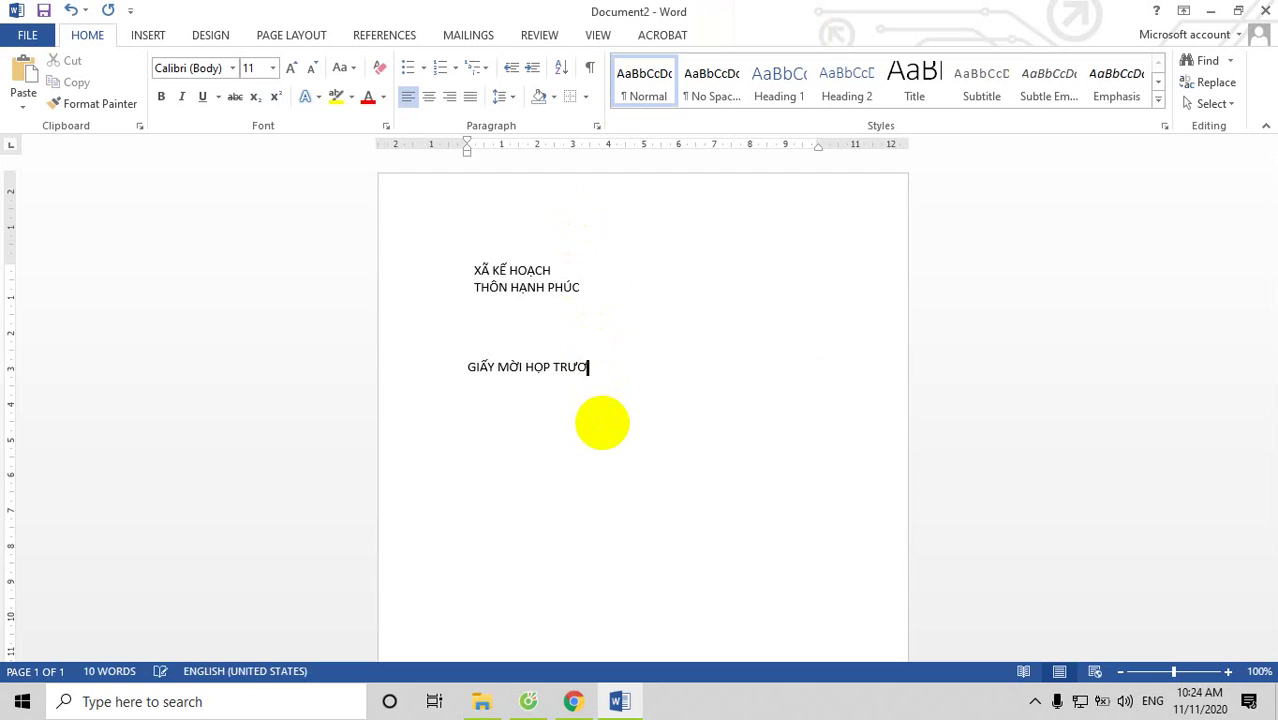
text(NG)
text(XOM)
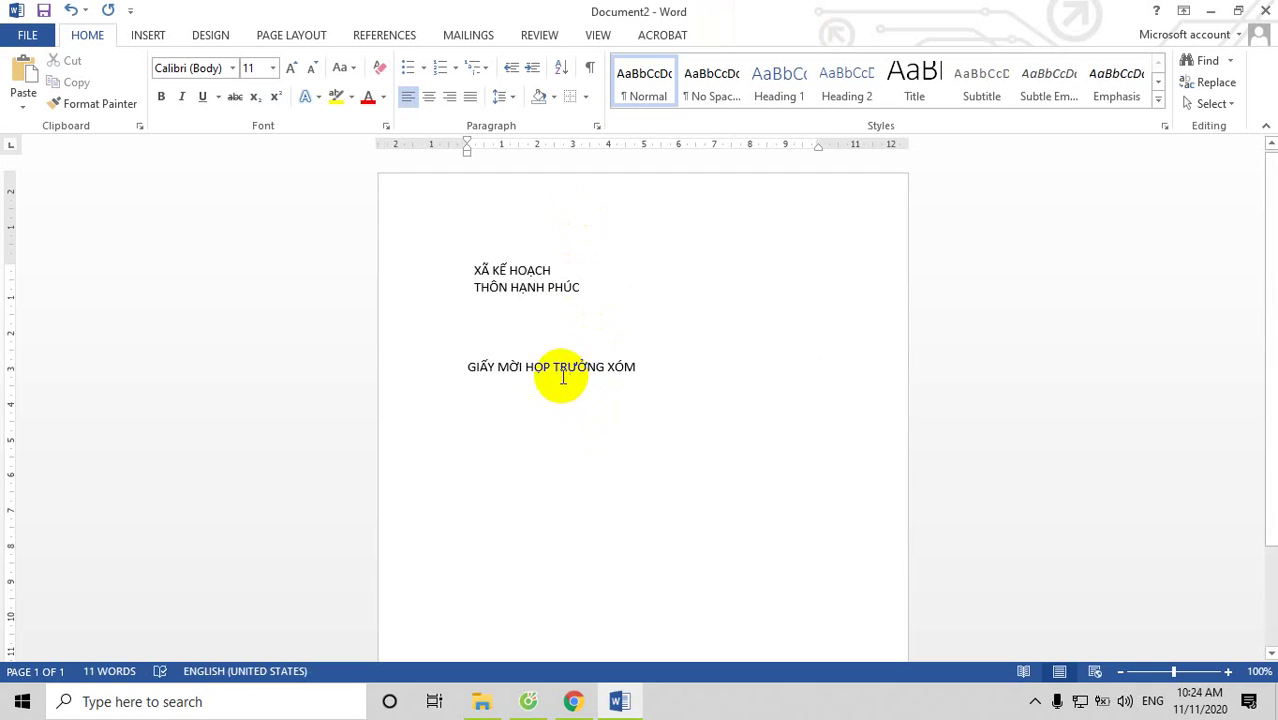
drag(555, 366, 662, 366)
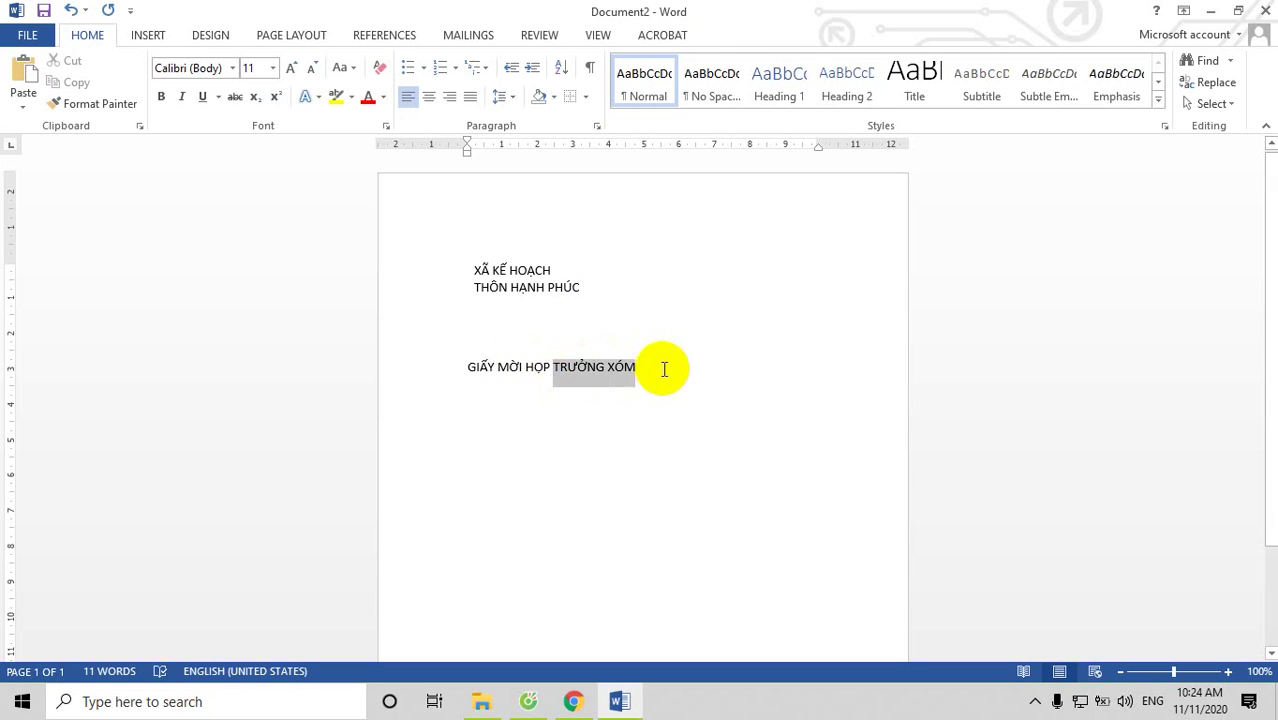
key(BackSpace)
text(TH)
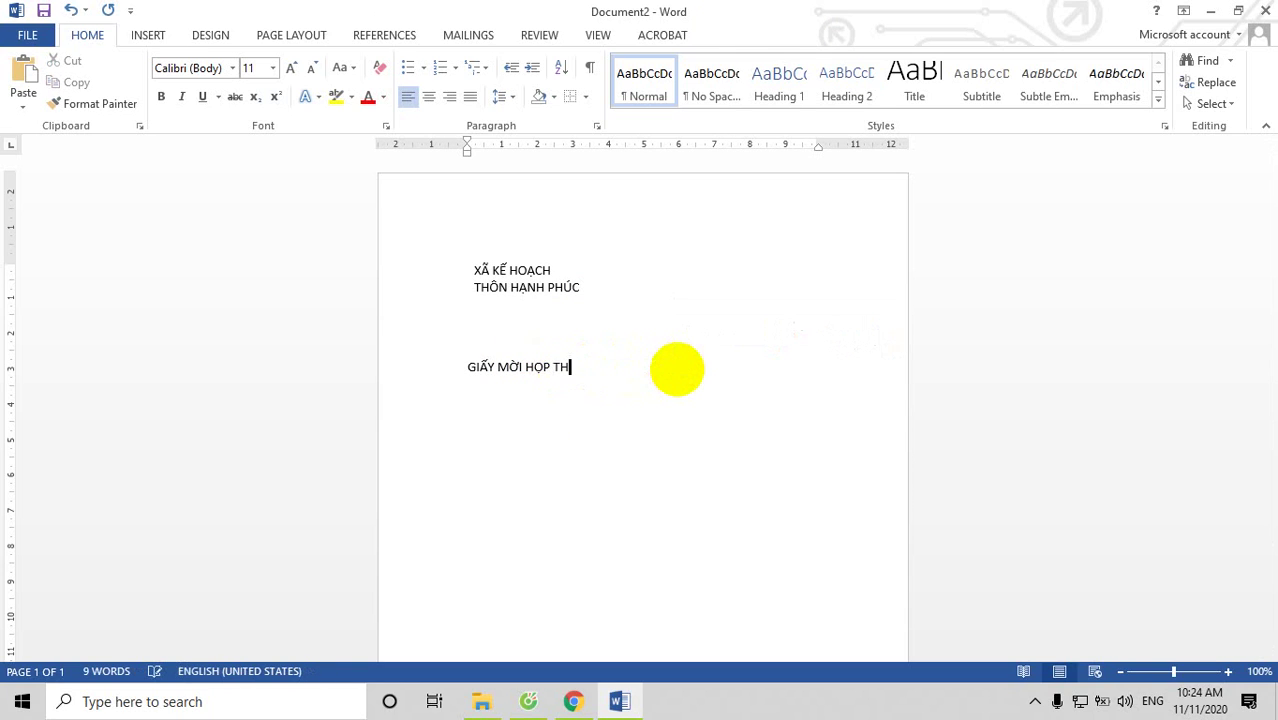
text(ÔN)
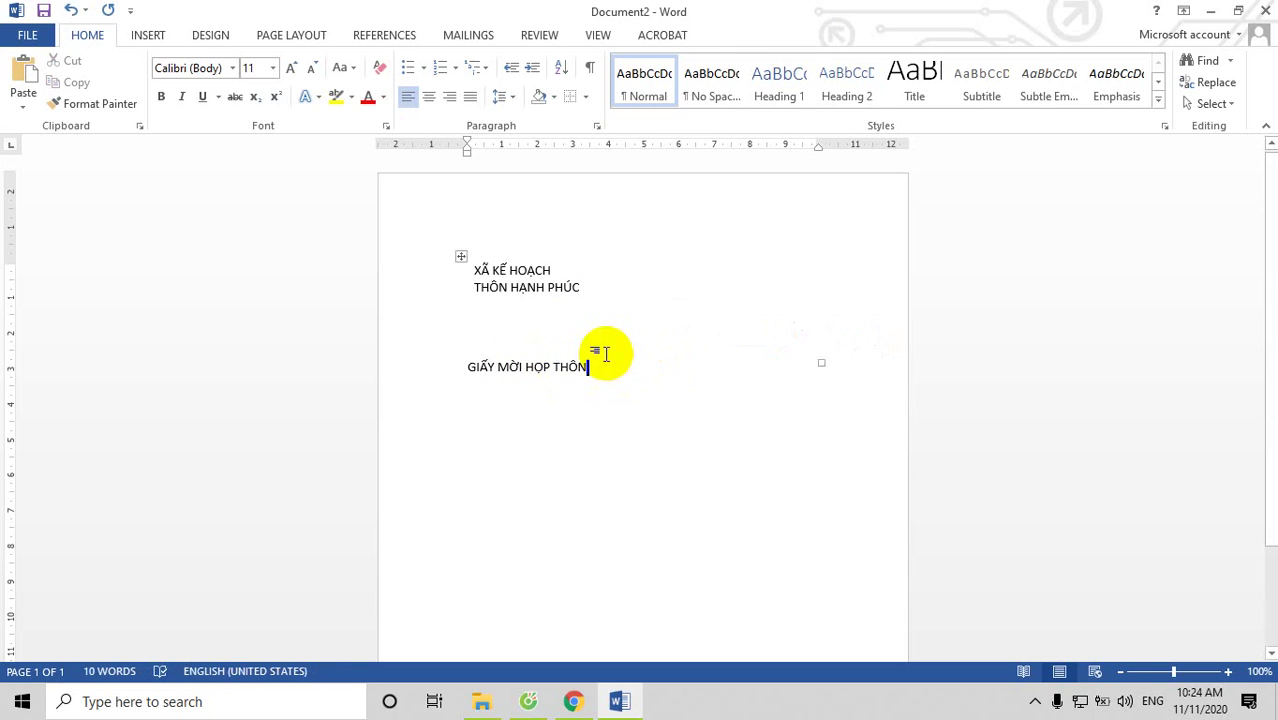
drag(471, 362, 473, 364)
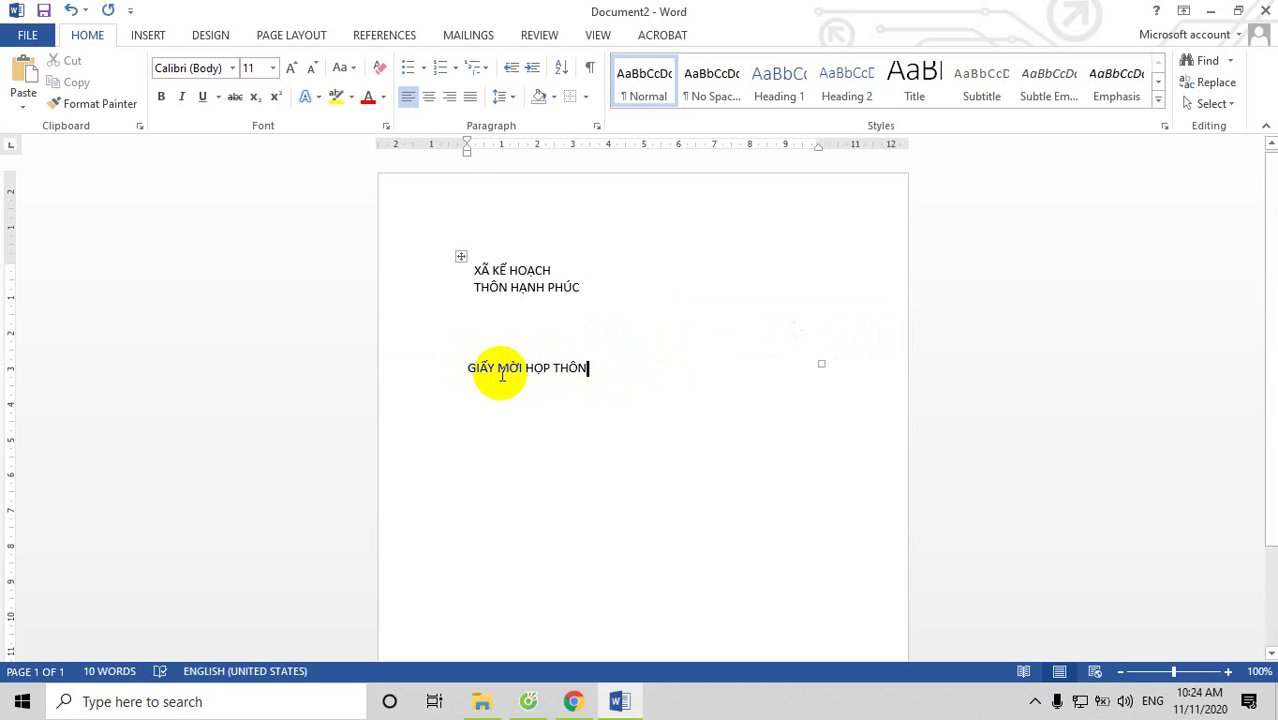
Step: Center the title line and break it after GIẤY MỜI
triple_click(513, 366)
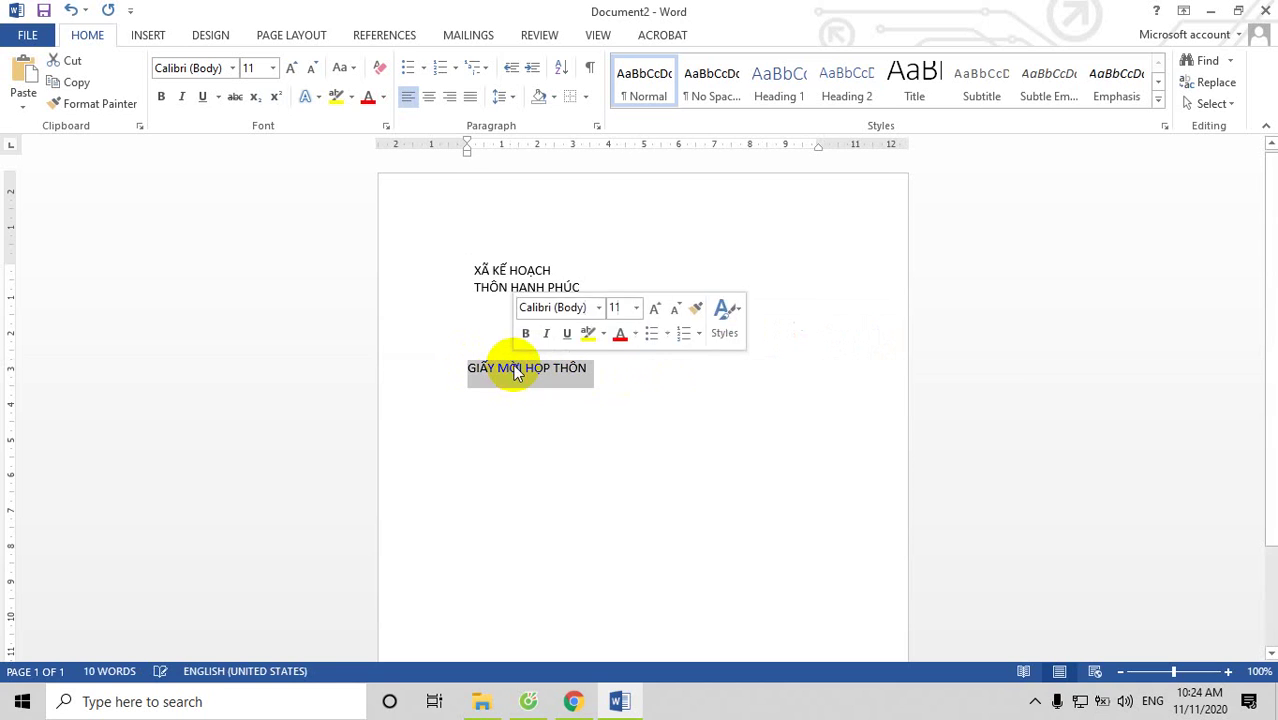
click(428, 96)
click(580, 369)
drag(587, 368, 779, 366)
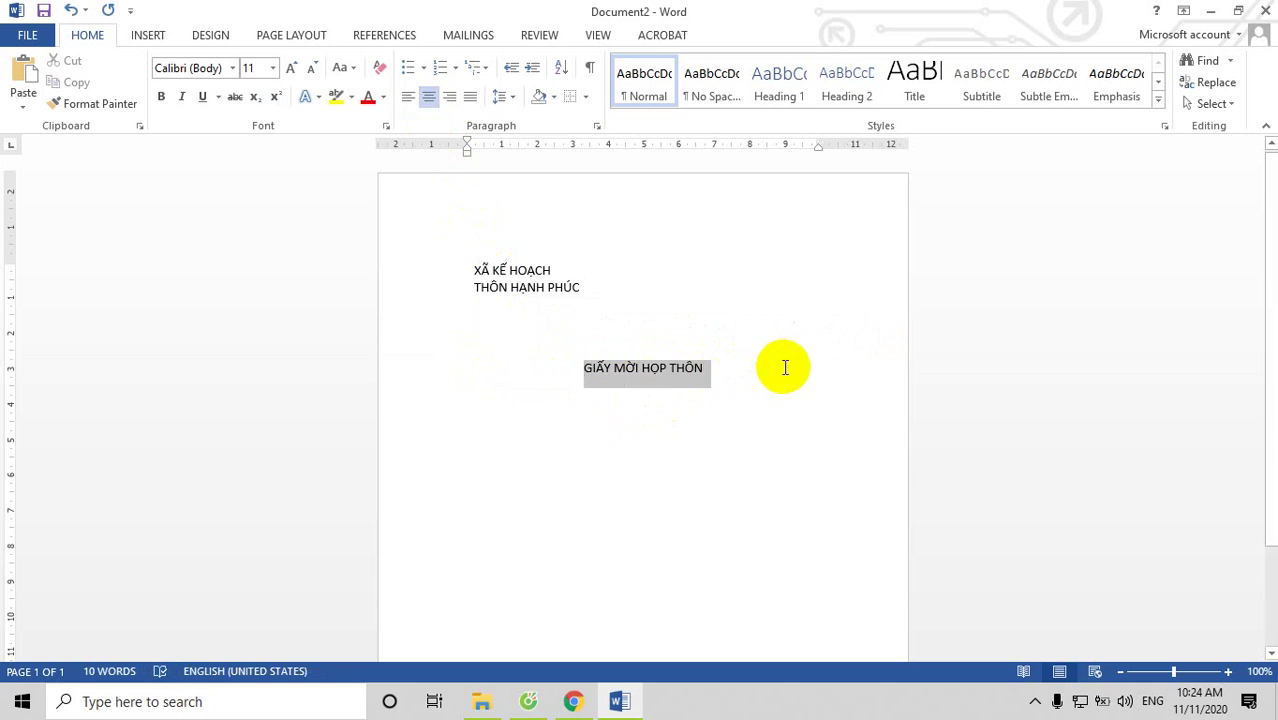
click(643, 373)
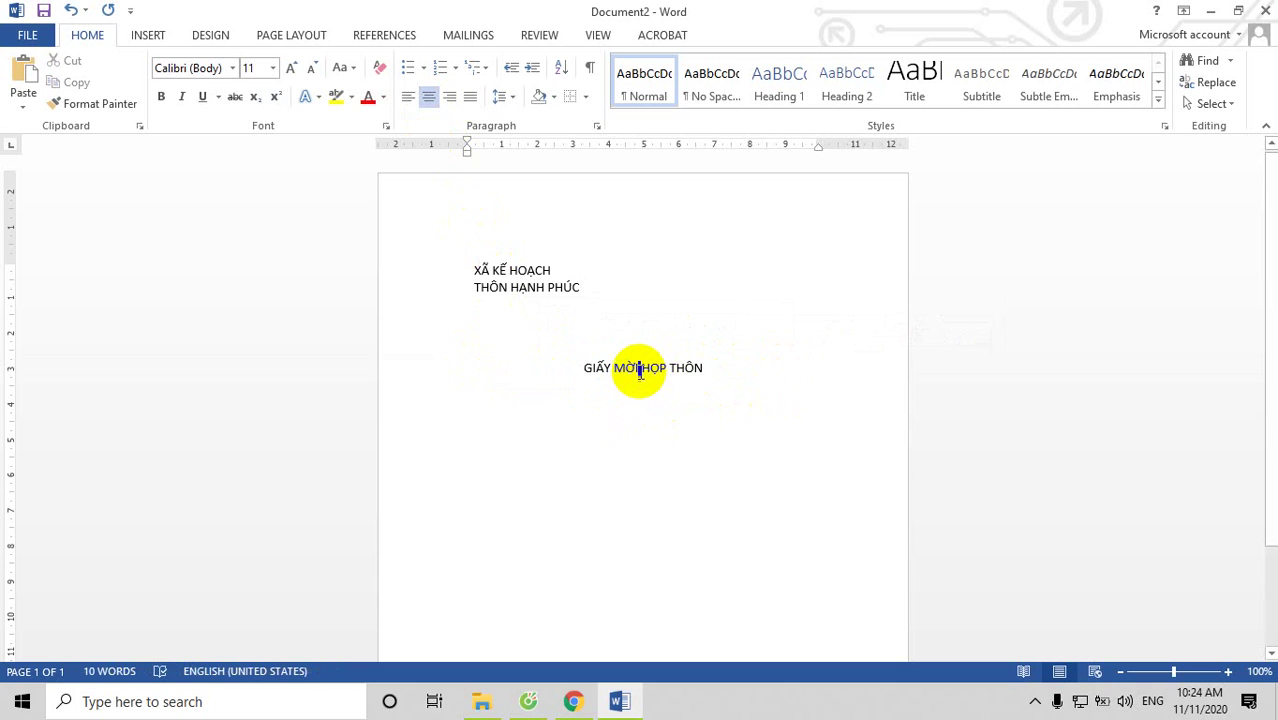
key(Return)
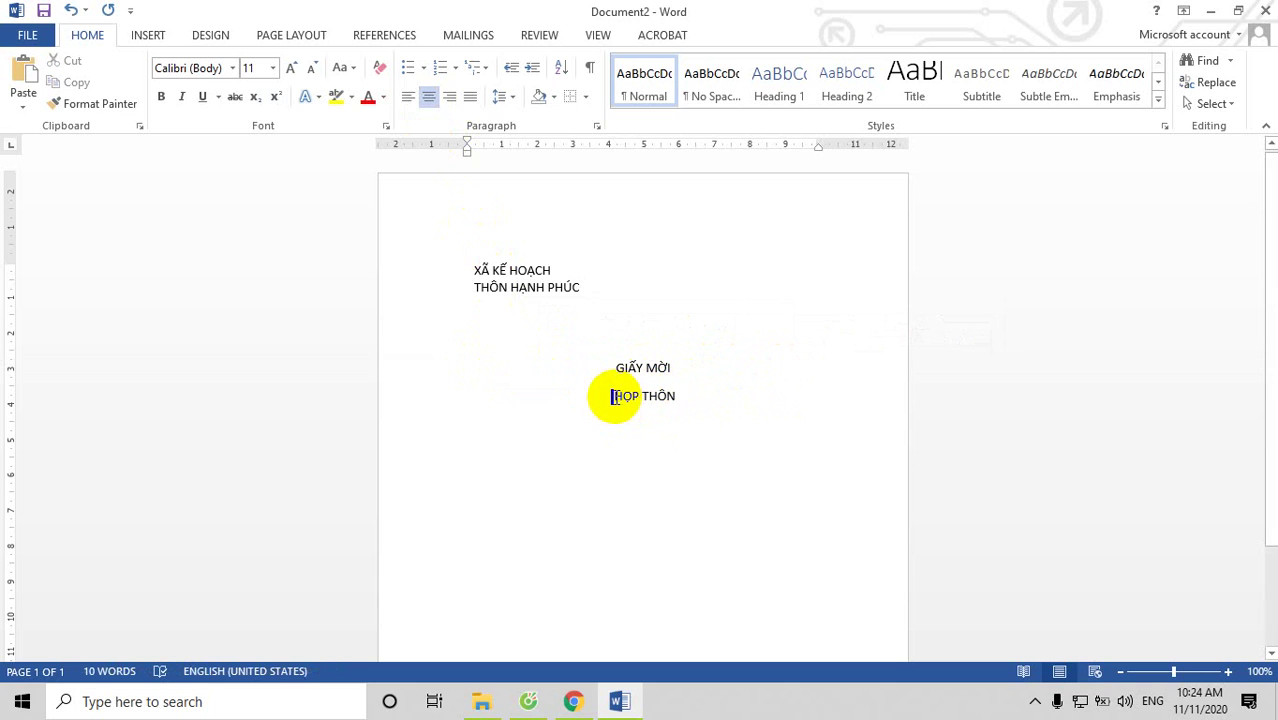
Step: Set GIẤY MỜI to font size 16
drag(614, 398, 684, 397)
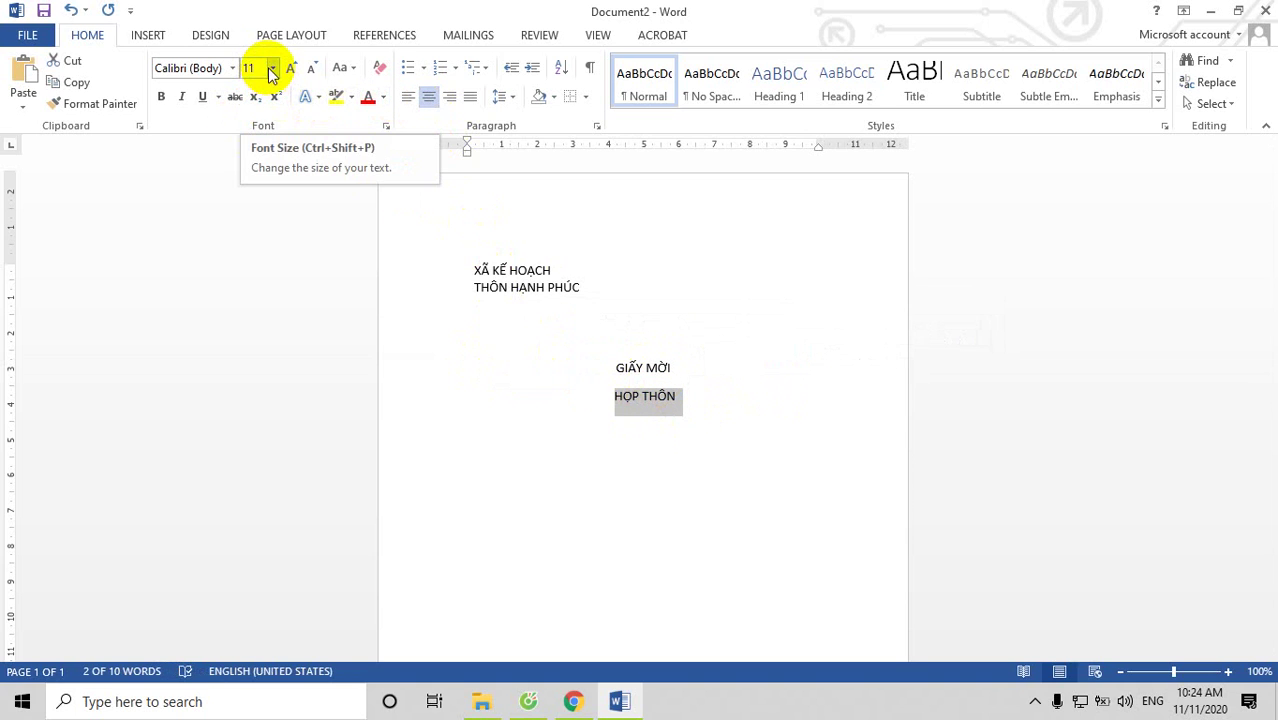
drag(614, 368, 678, 368)
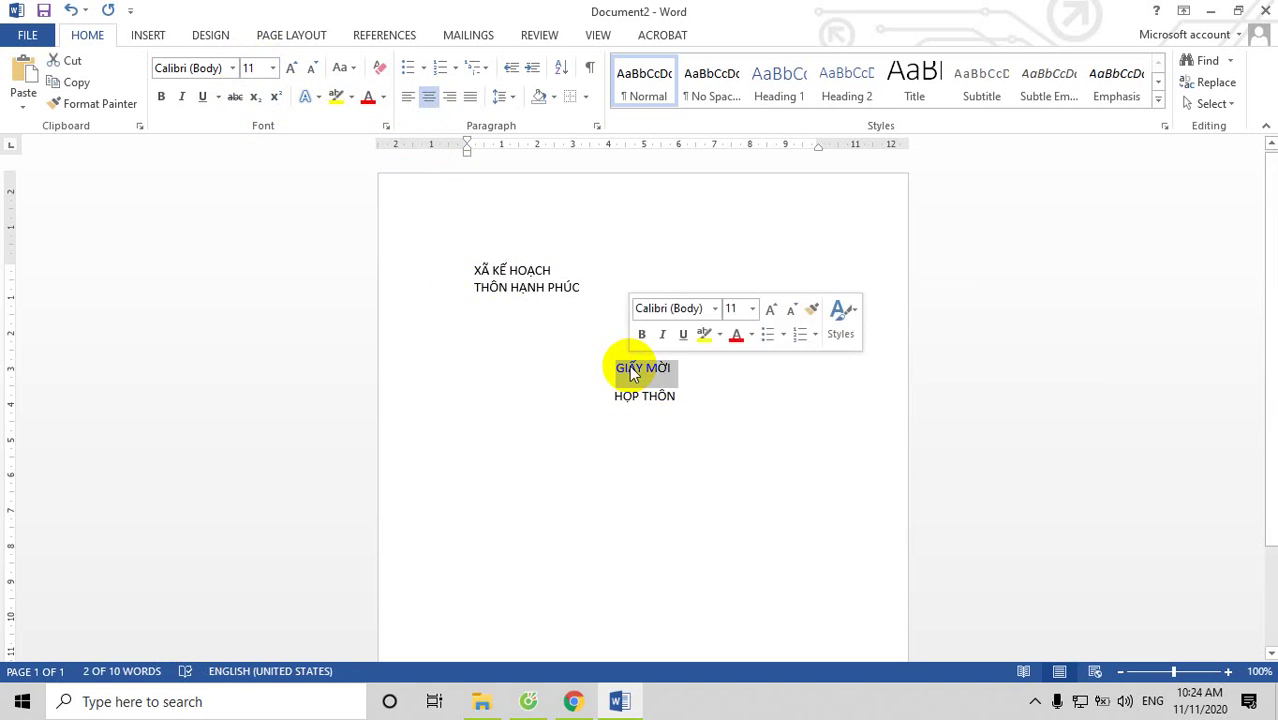
click(272, 68)
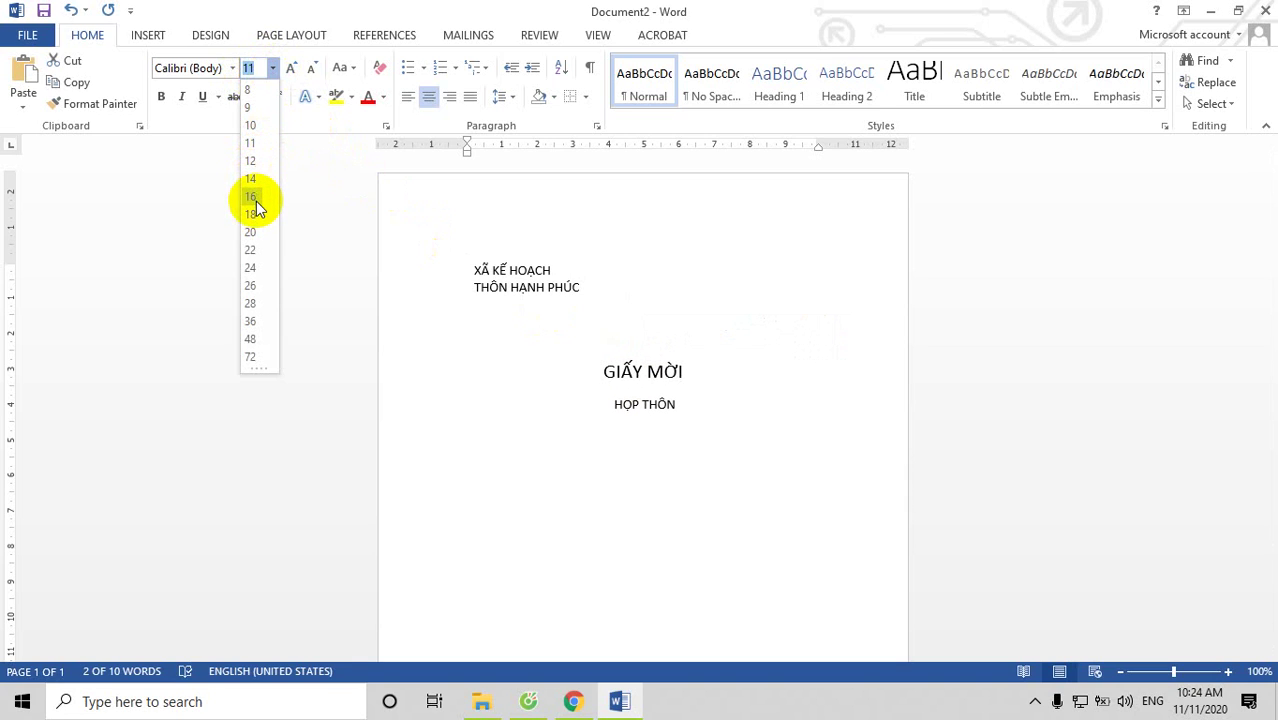
click(254, 198)
Step: Wrap HỌP THÔN in parentheses and start a left-aligned line below it
click(770, 410)
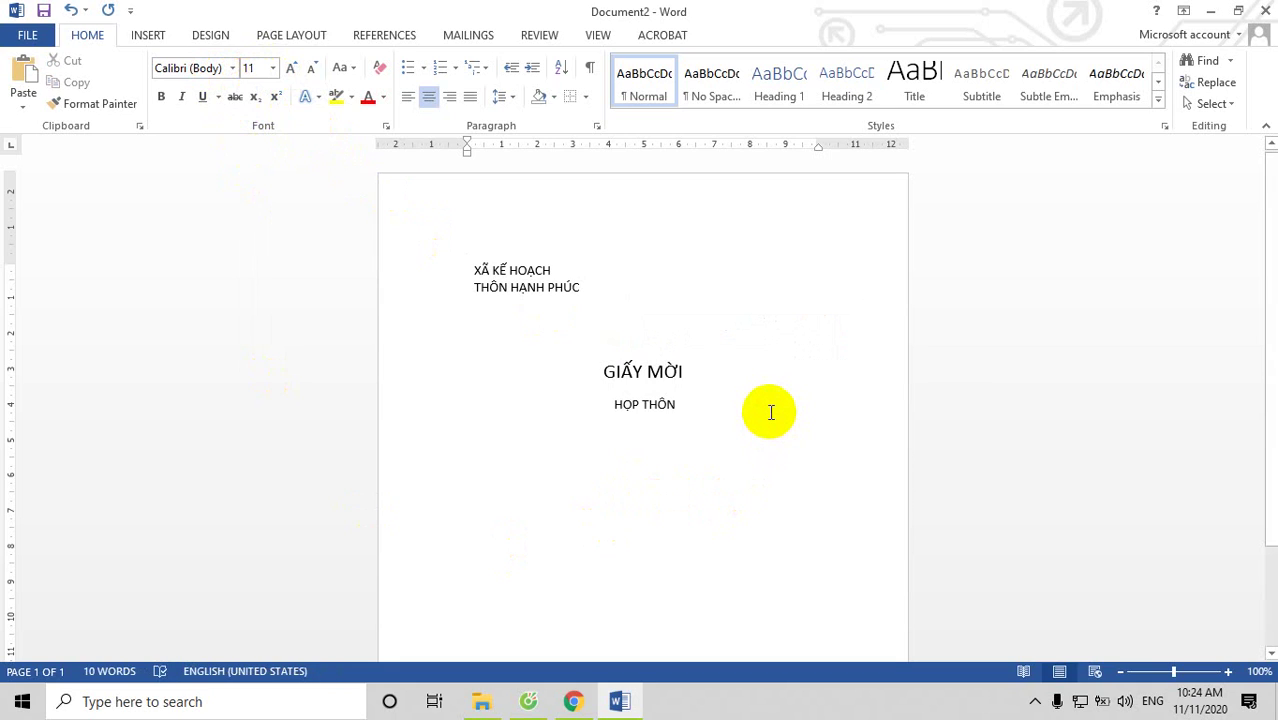
click(612, 404)
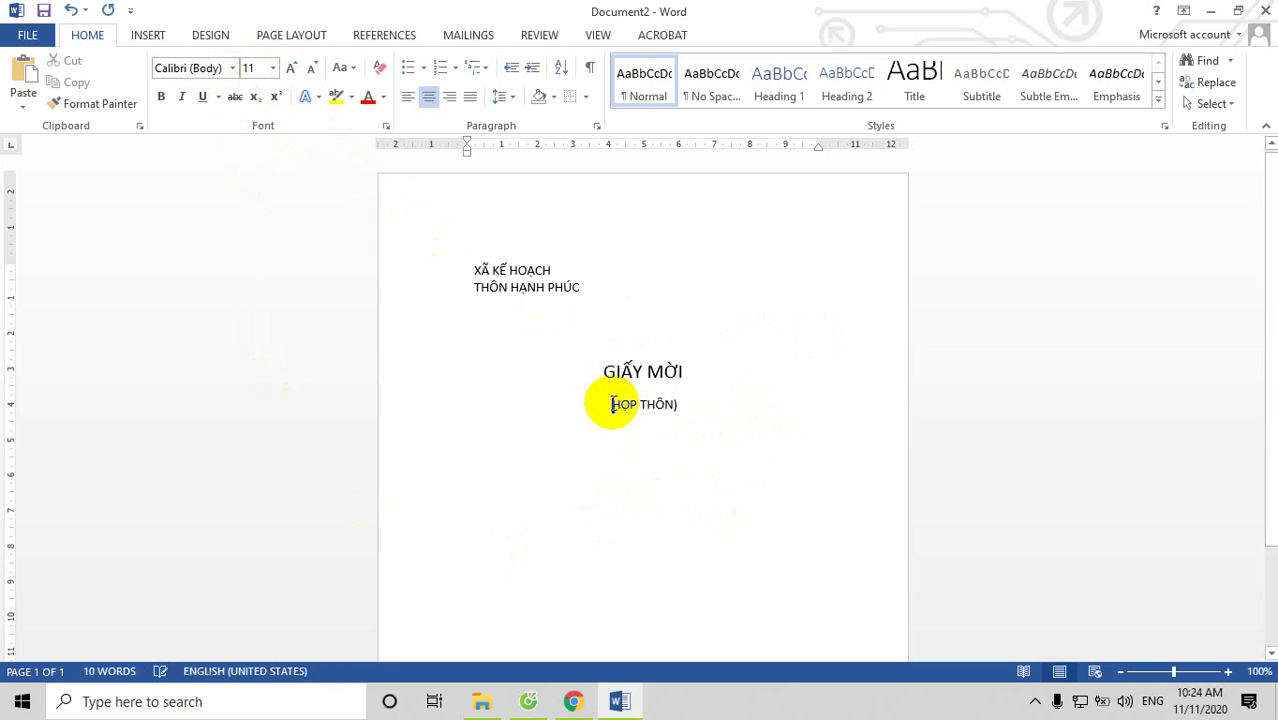
click(816, 405)
key(Return)
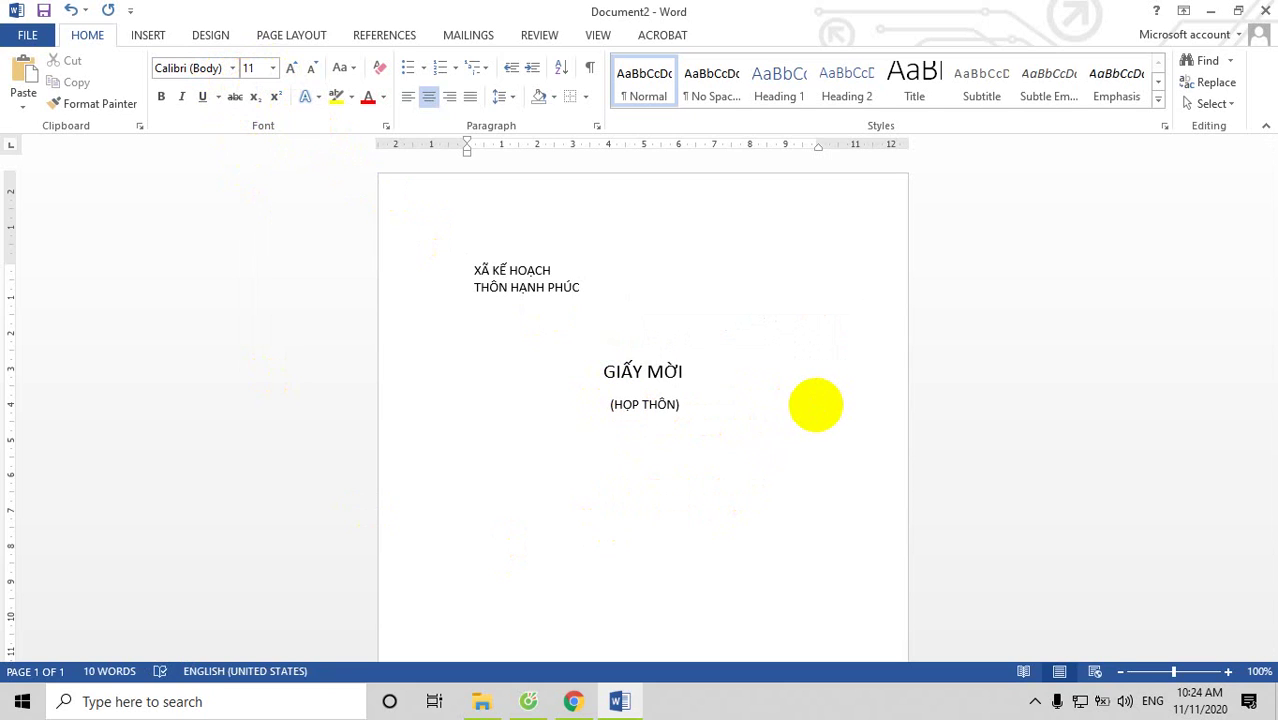
key(ctrl+l)
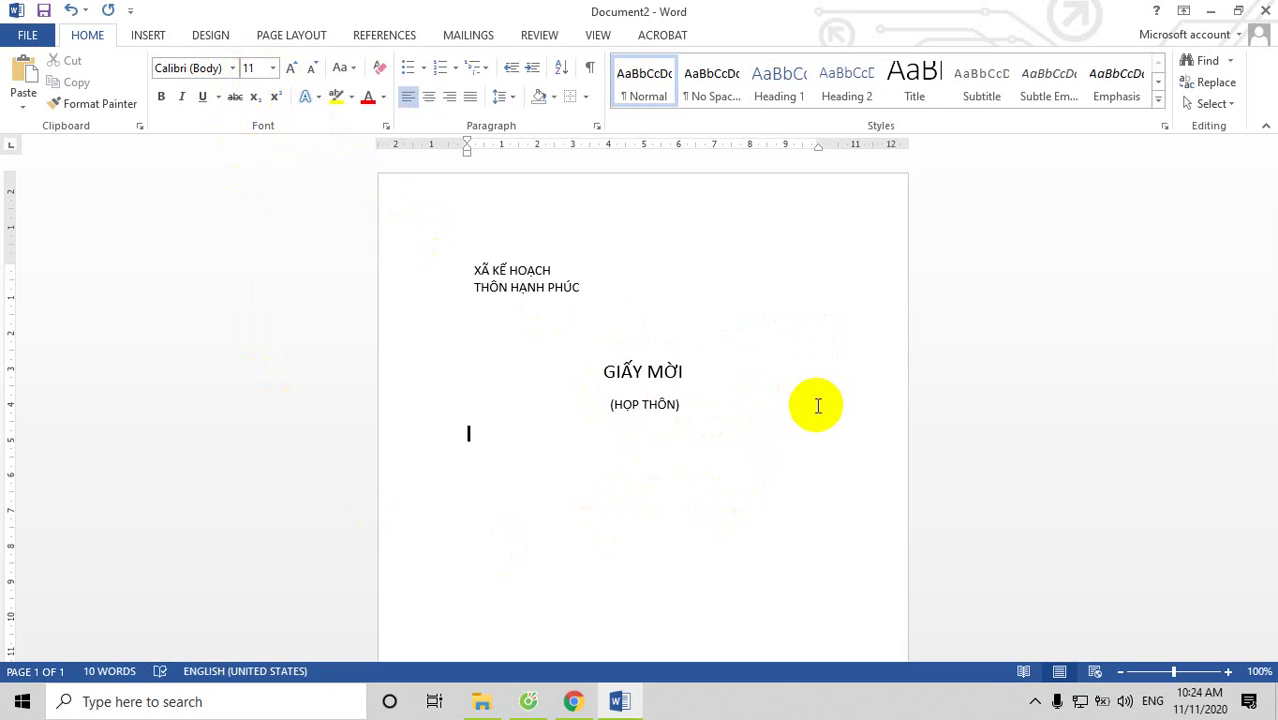
Step: Type the line Kính mời Ông/Bà
text(Kính )
text(mơ)
text( O)
text(n)
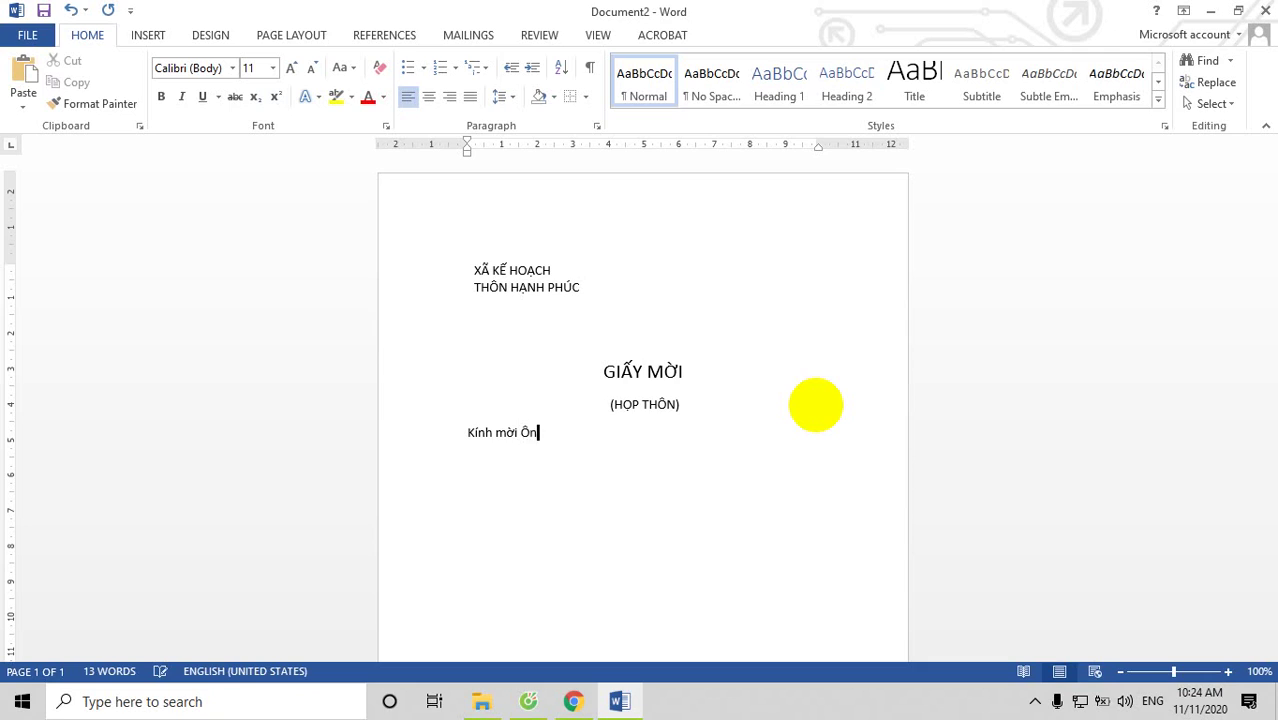
text(g/BA)
key(BackSpace)
text(a)
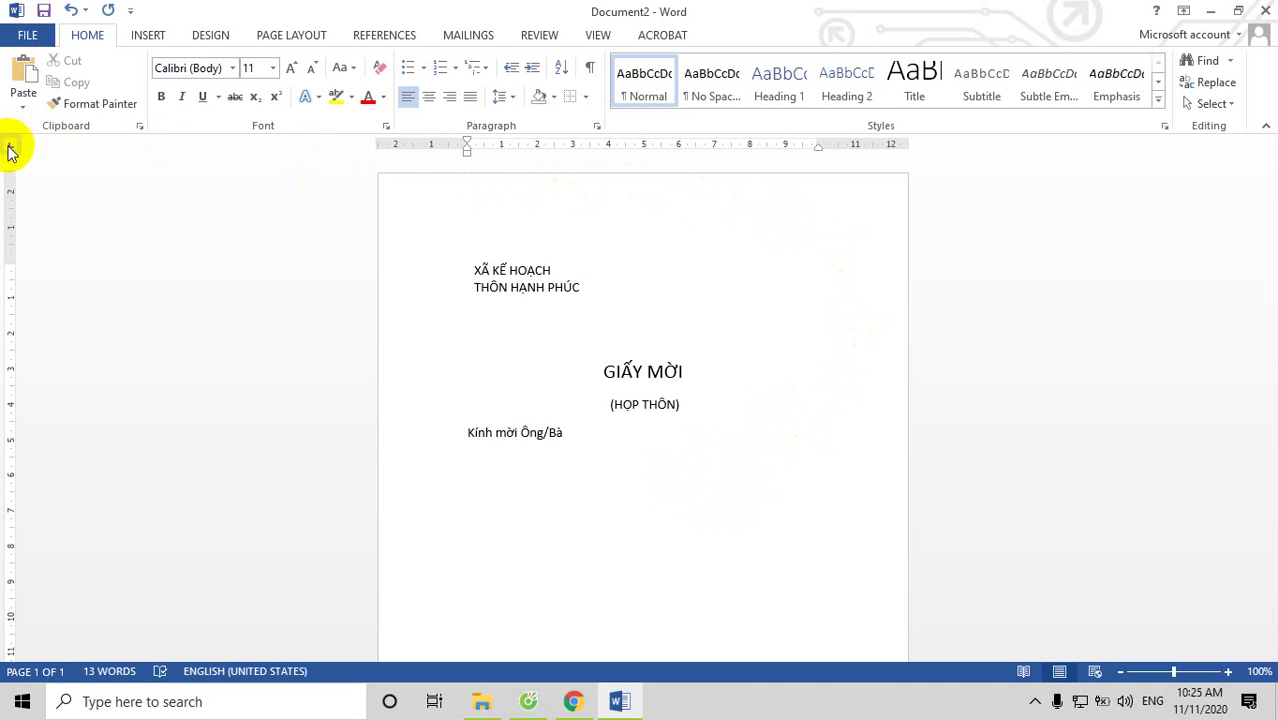
Step: Place a left tab stop near 9.5 cm on the ruler
click(10, 145)
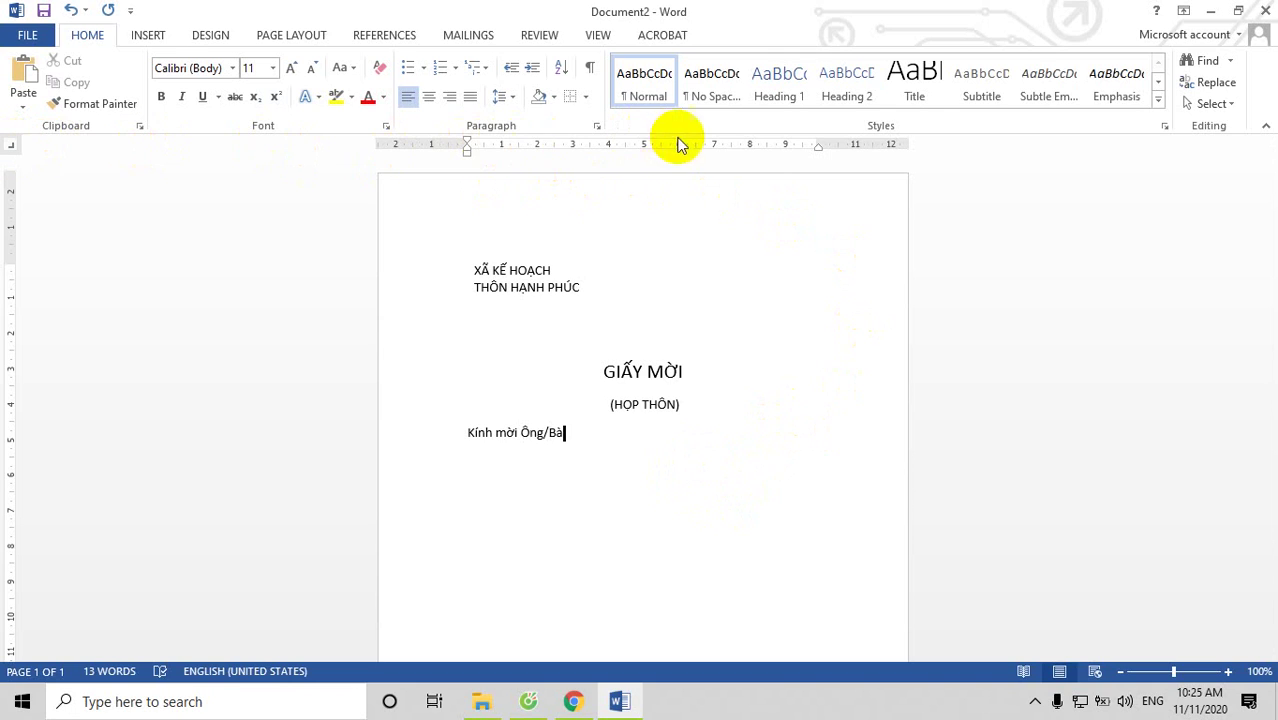
click(11, 146)
click(11, 146)
click(11, 146)
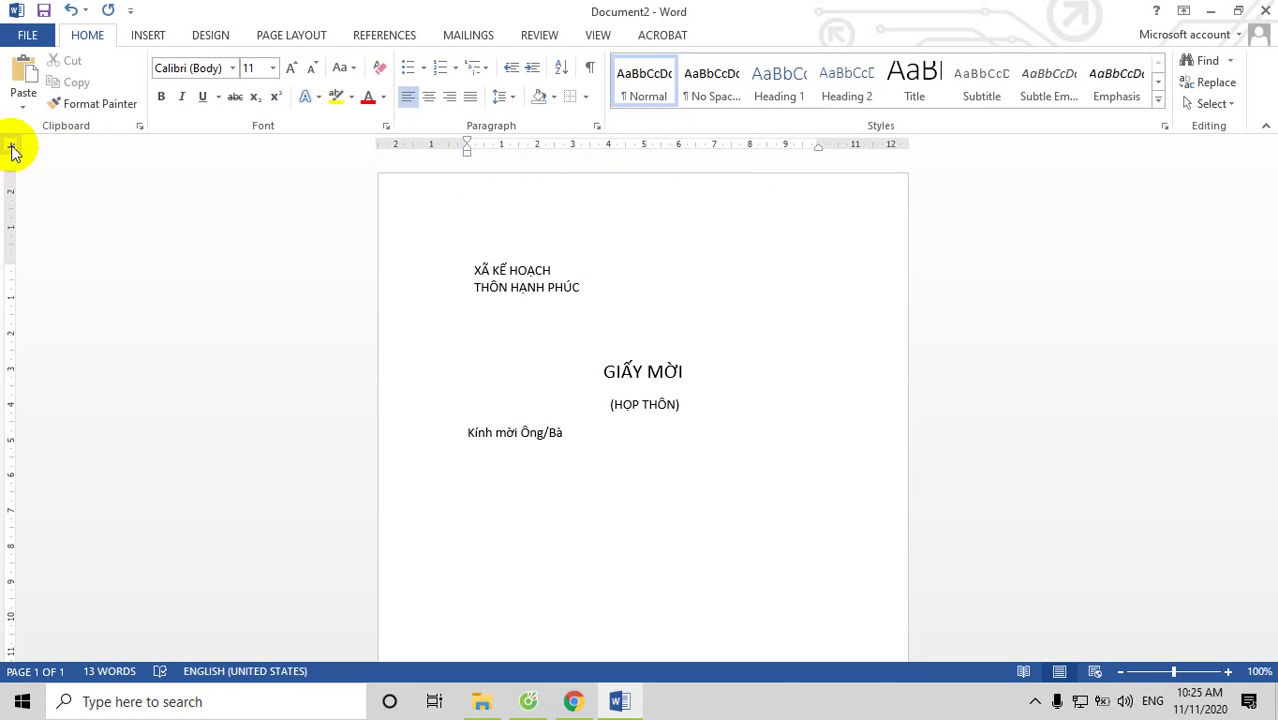
click(11, 146)
click(11, 146)
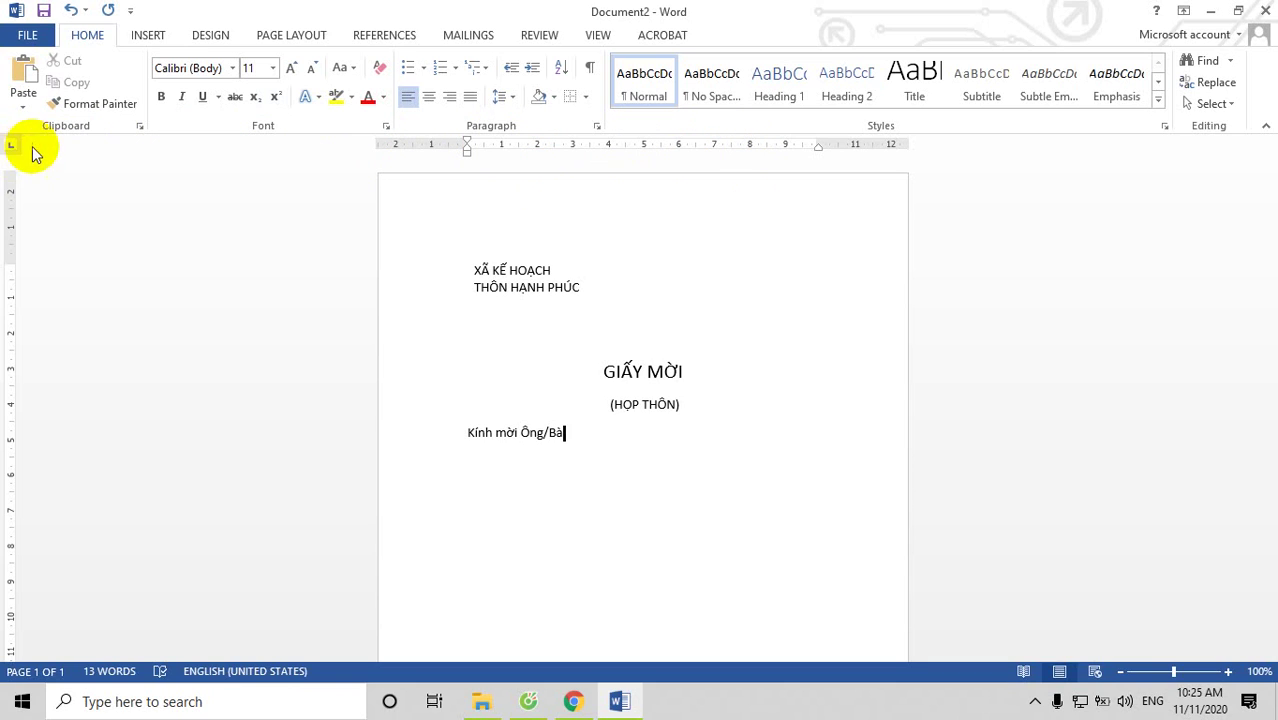
click(805, 146)
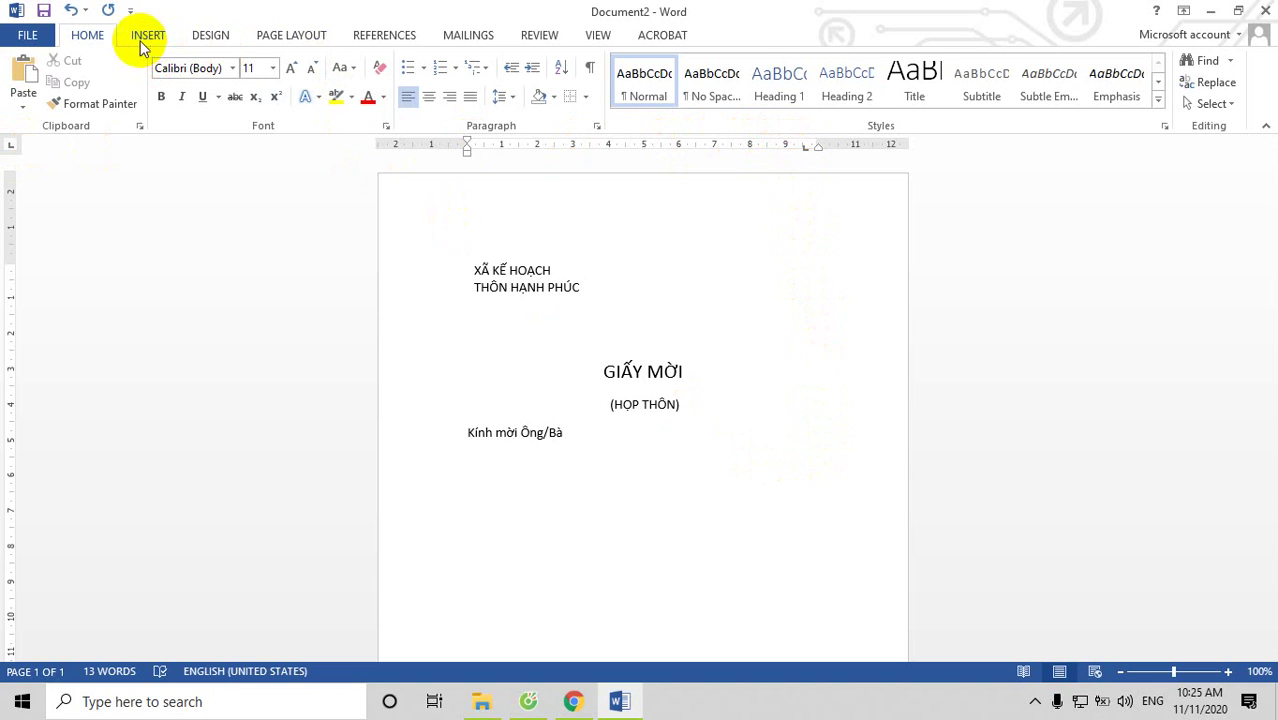
Step: Give the 9.5 cm tab a dotted leader (style 2) and tab across to it
click(597, 129)
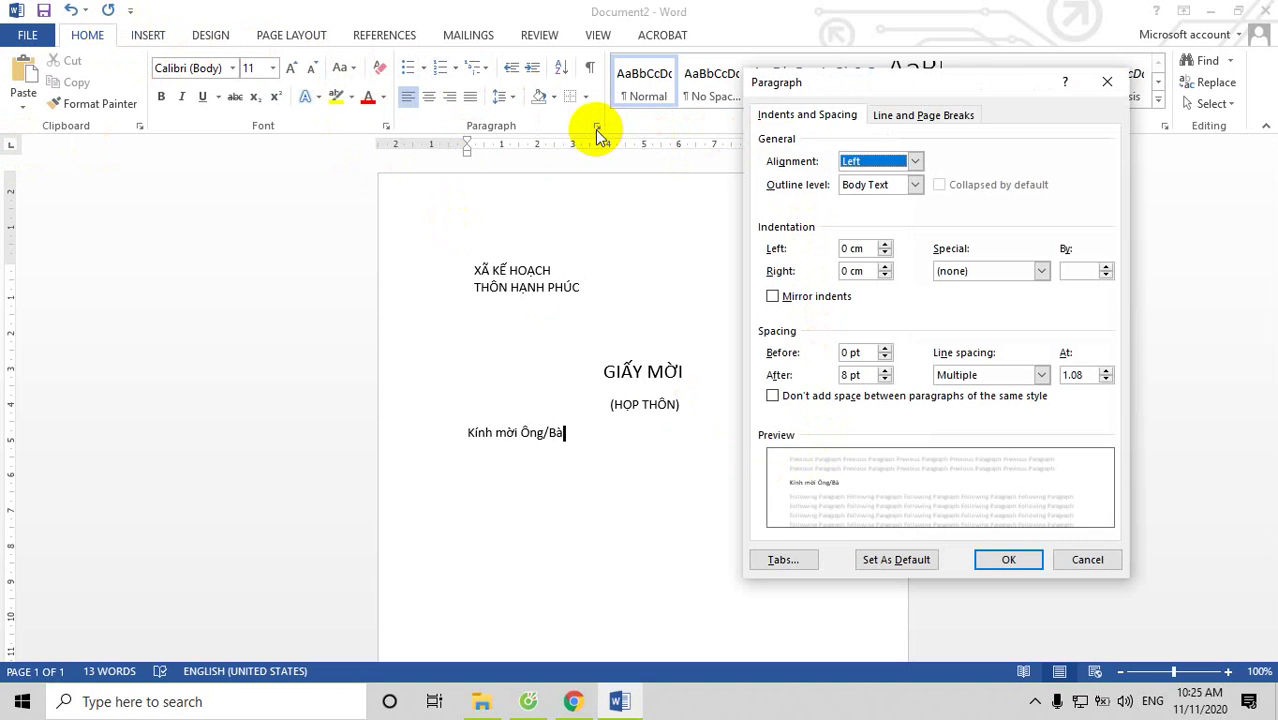
click(779, 557)
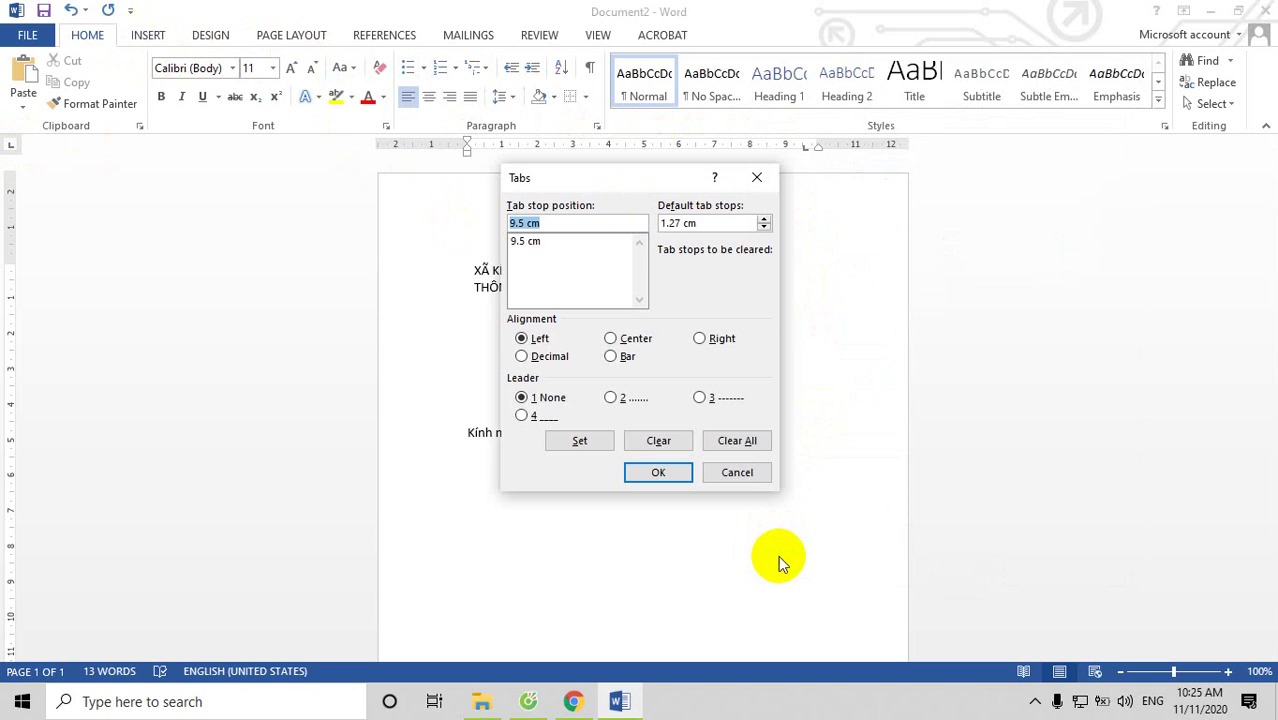
click(611, 397)
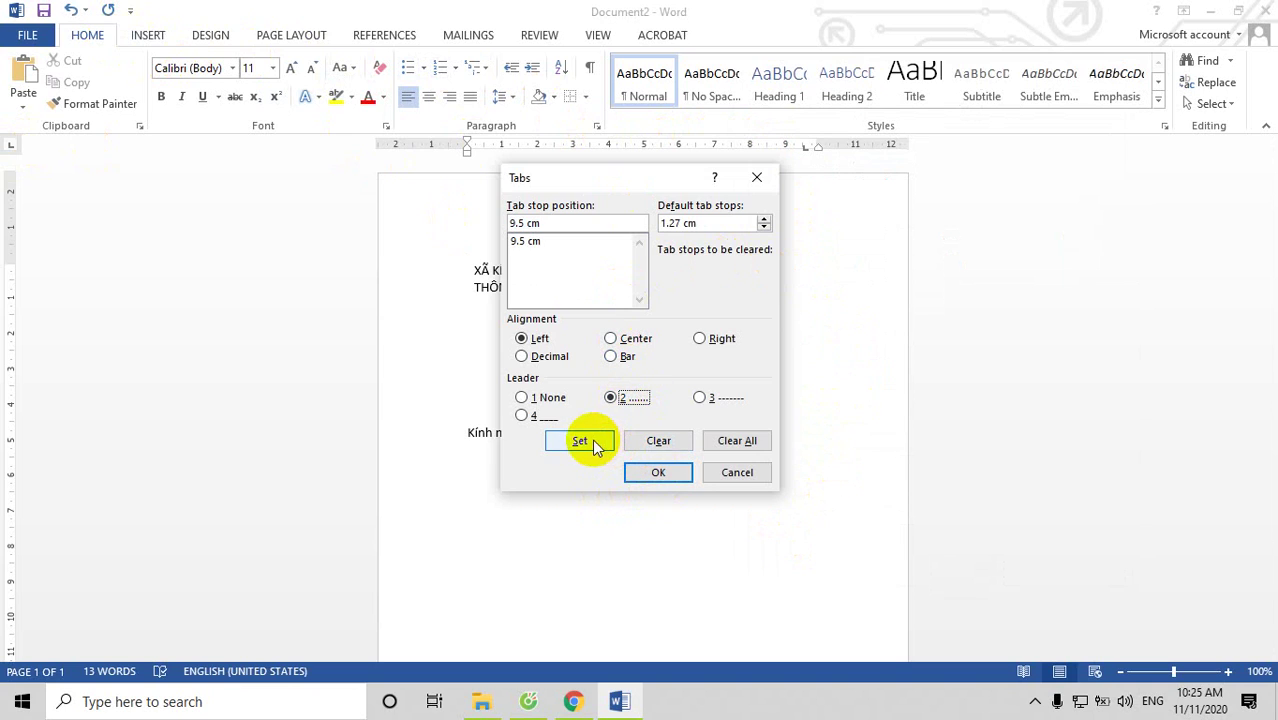
click(592, 443)
click(658, 472)
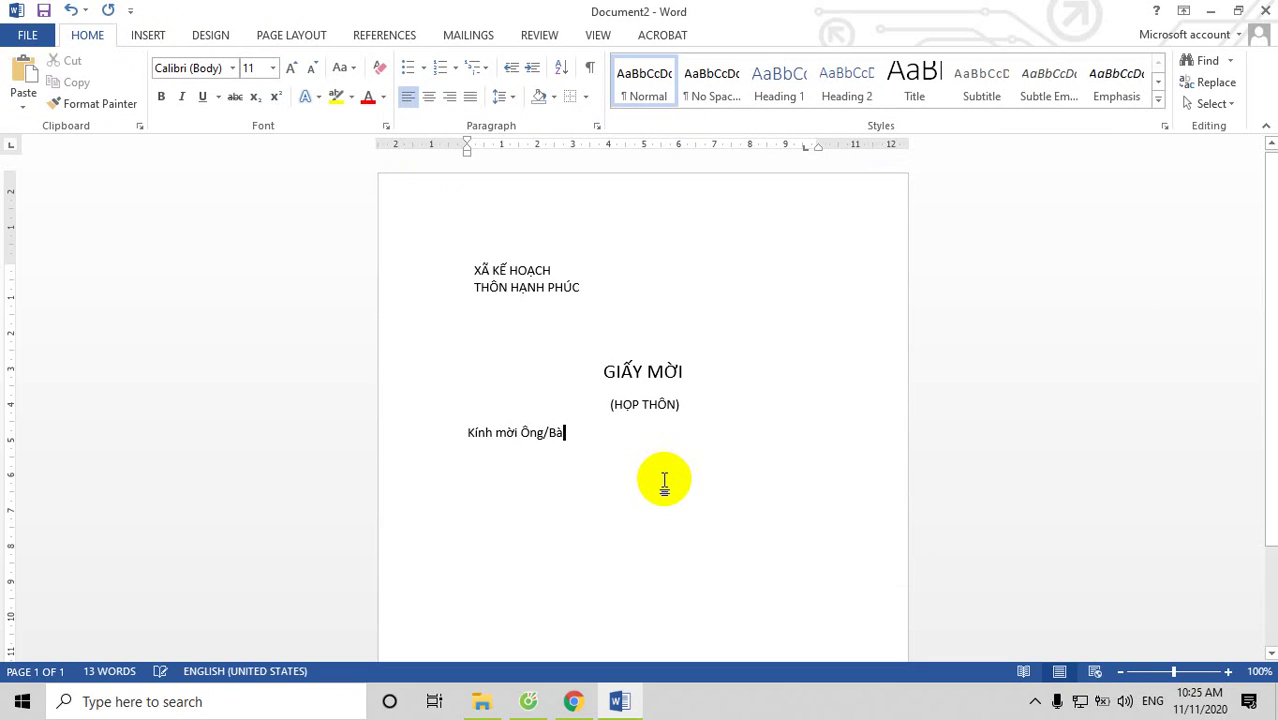
key(Tab)
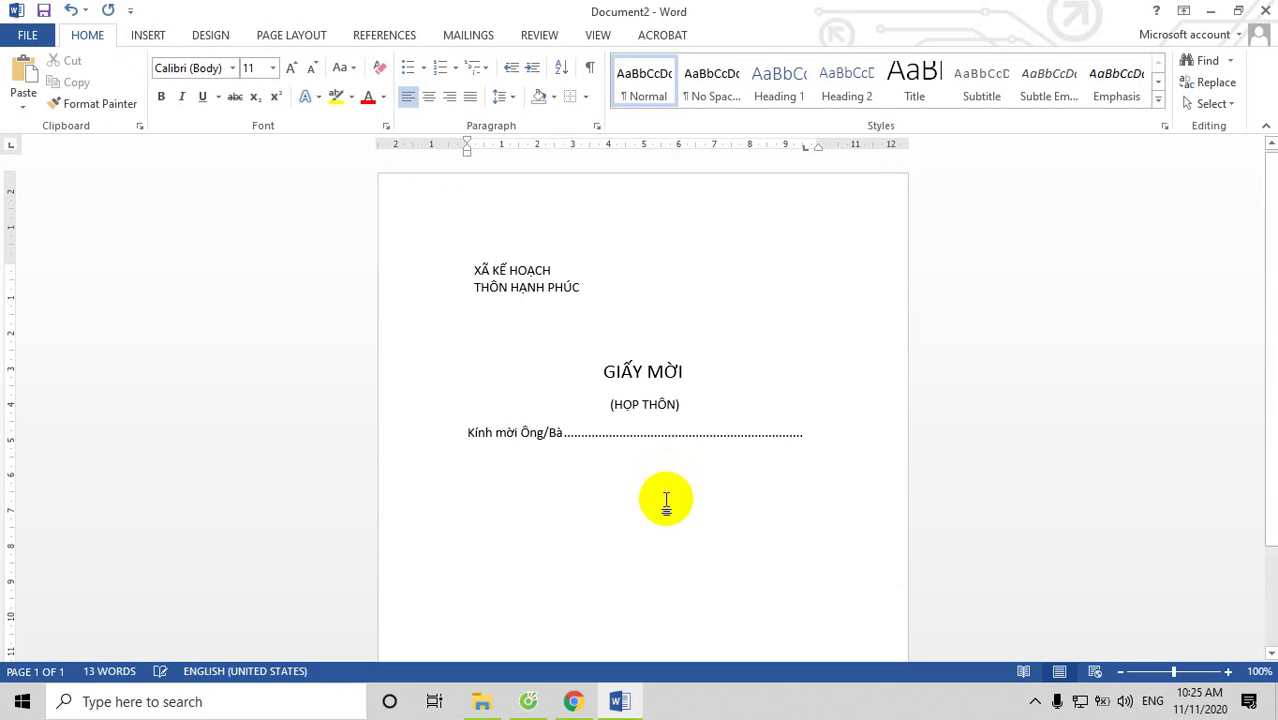
Step: On a new line type 'Tổ dân Thôn số', fixing typos and the capital D in dân
key(Return)
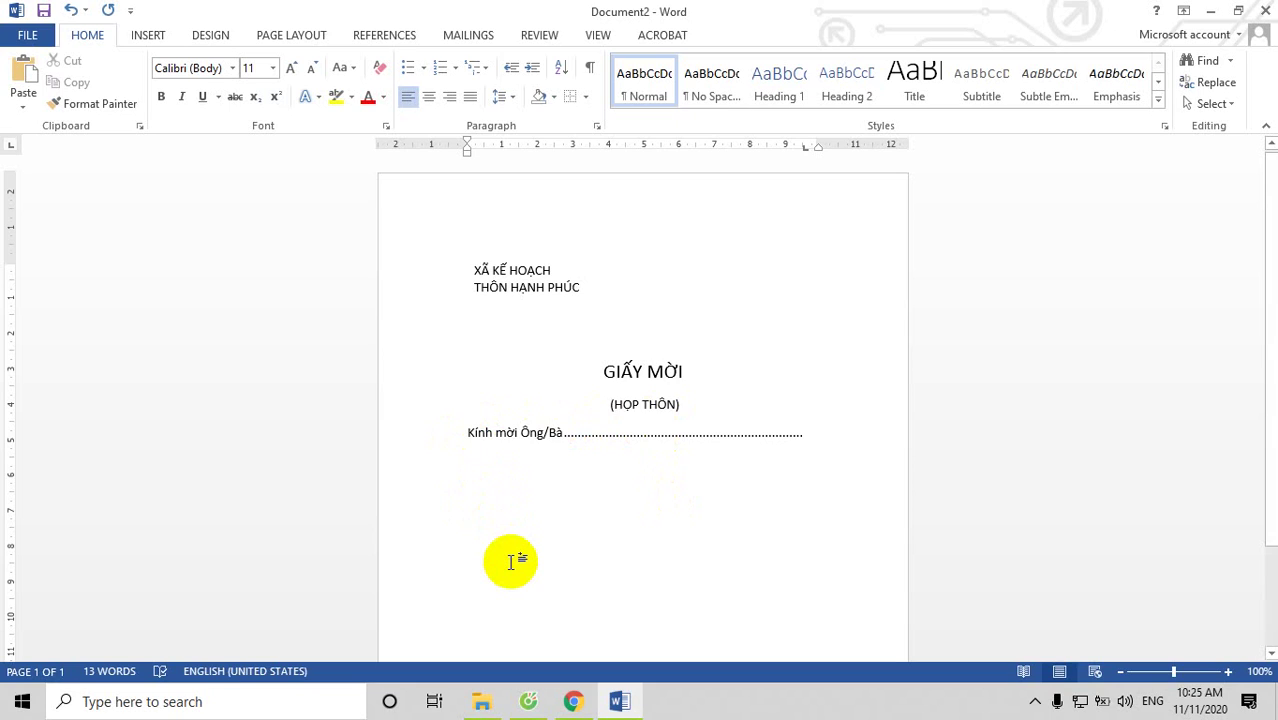
text(T)
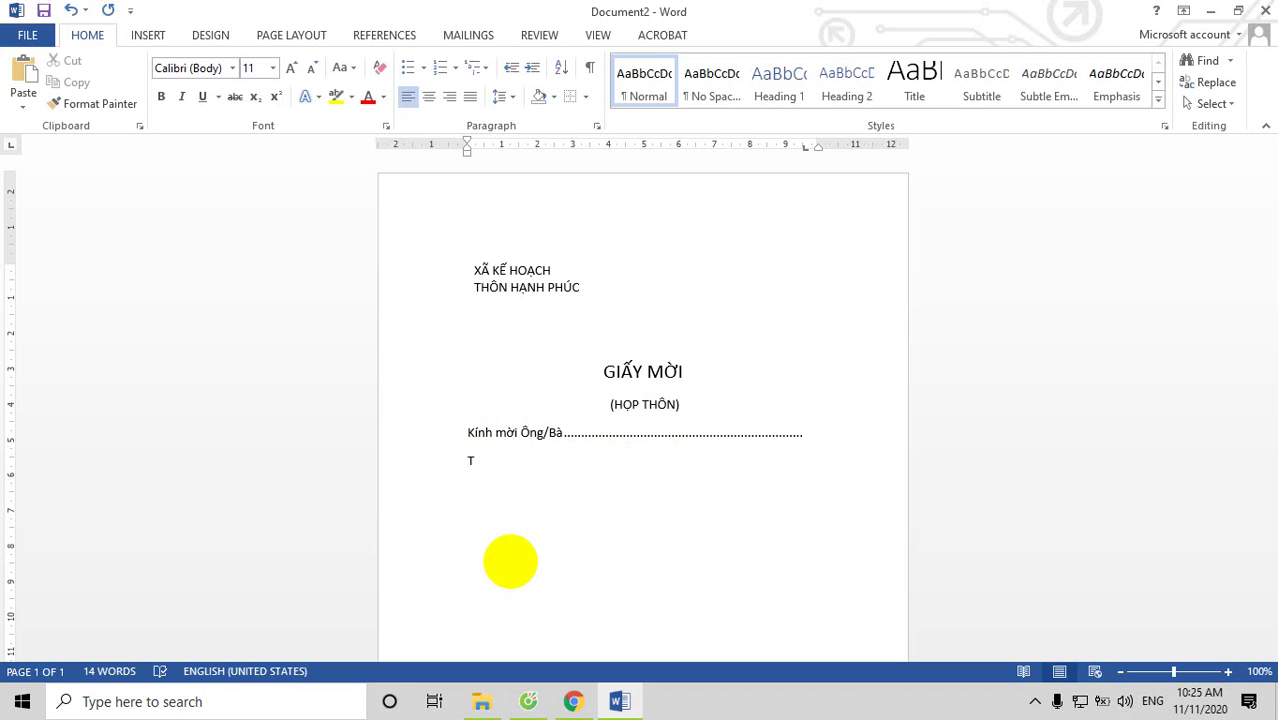
text(h)
key(BackSpace)
key(BackSpace)
text(Tô)
text(Dâ)
text(n)
text(th)
text(ôn)
key(BackSpace)
key(BackSpace)
key(BackSpace)
key(BackSpace)
text(Thôn)
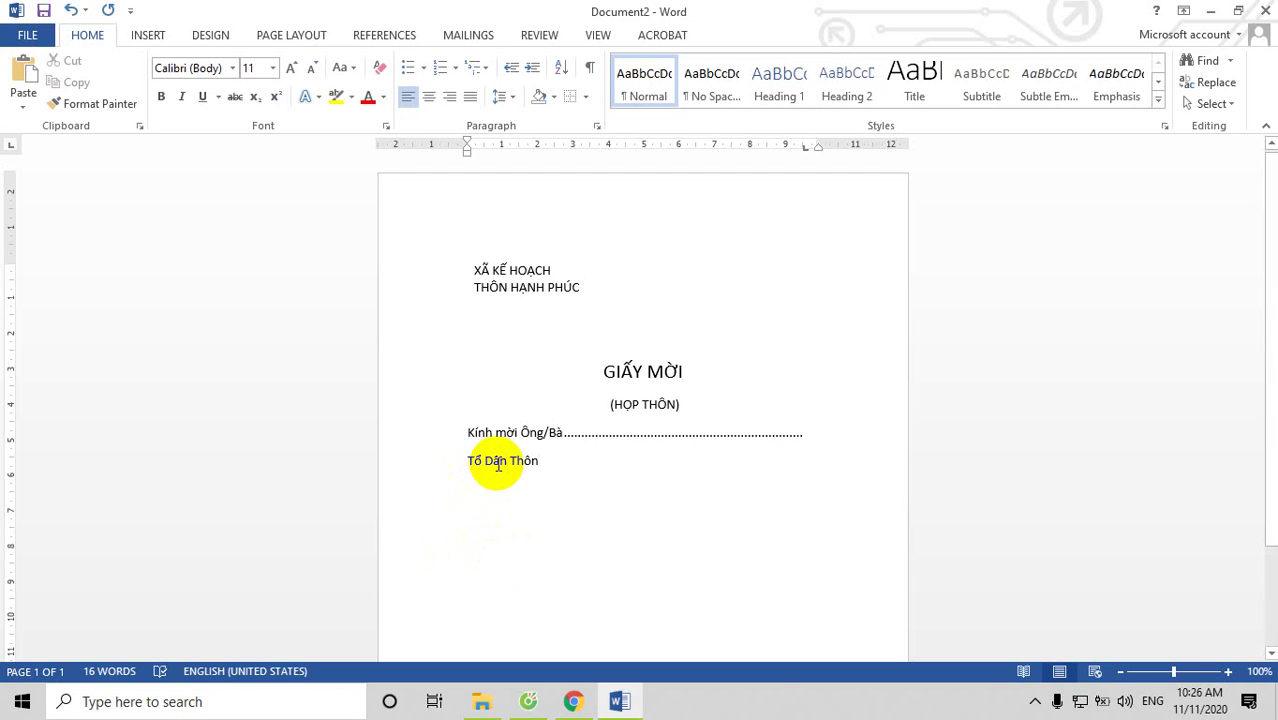
click(492, 461)
key(BackSpace)
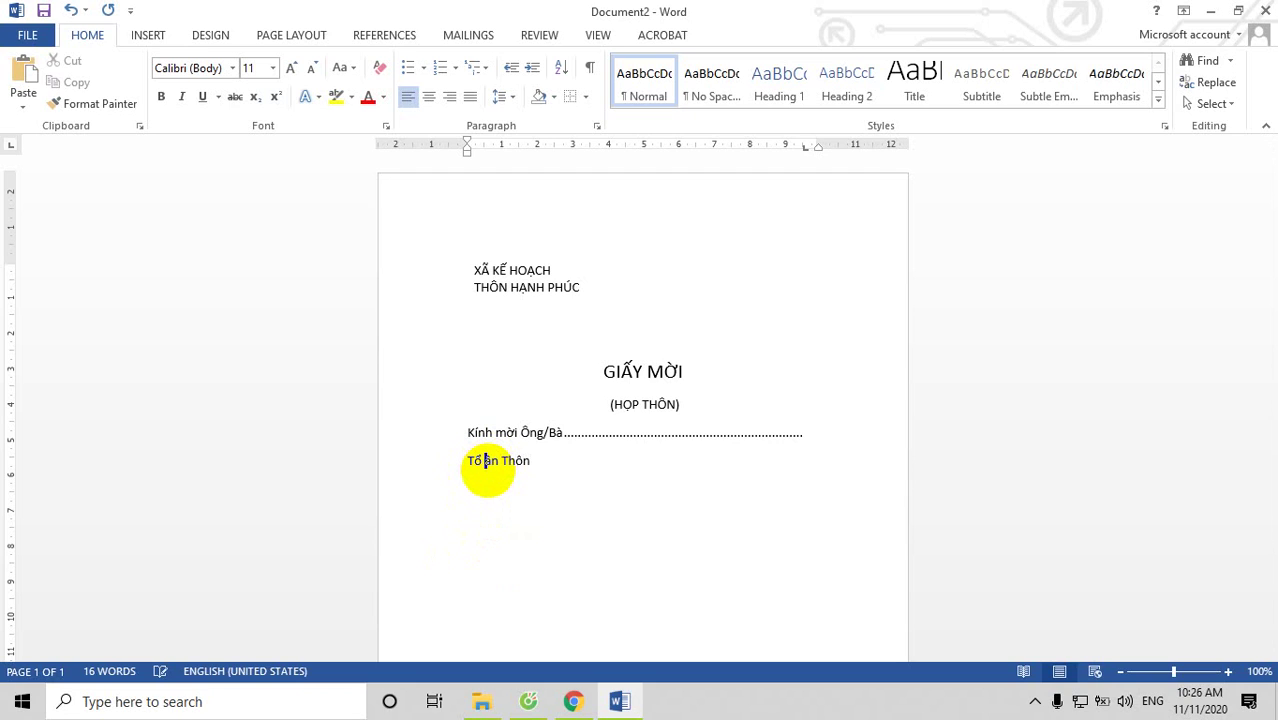
text(dâ)
click(569, 453)
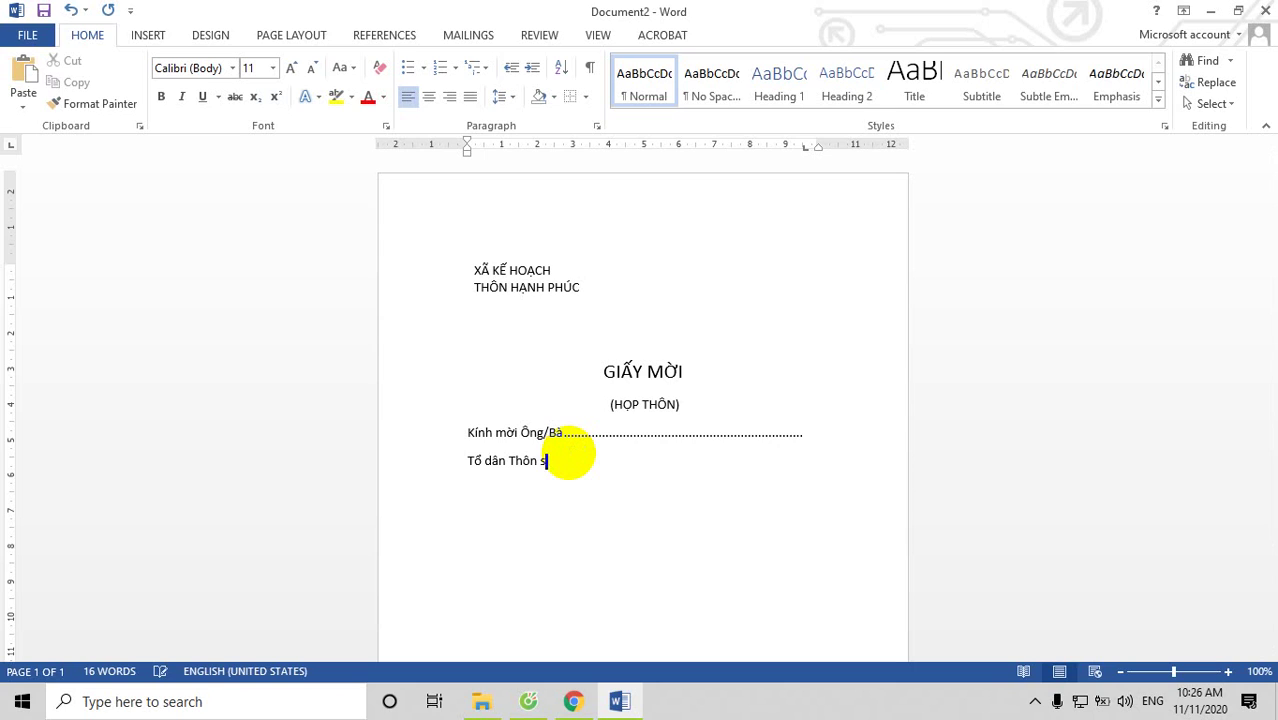
text(số)
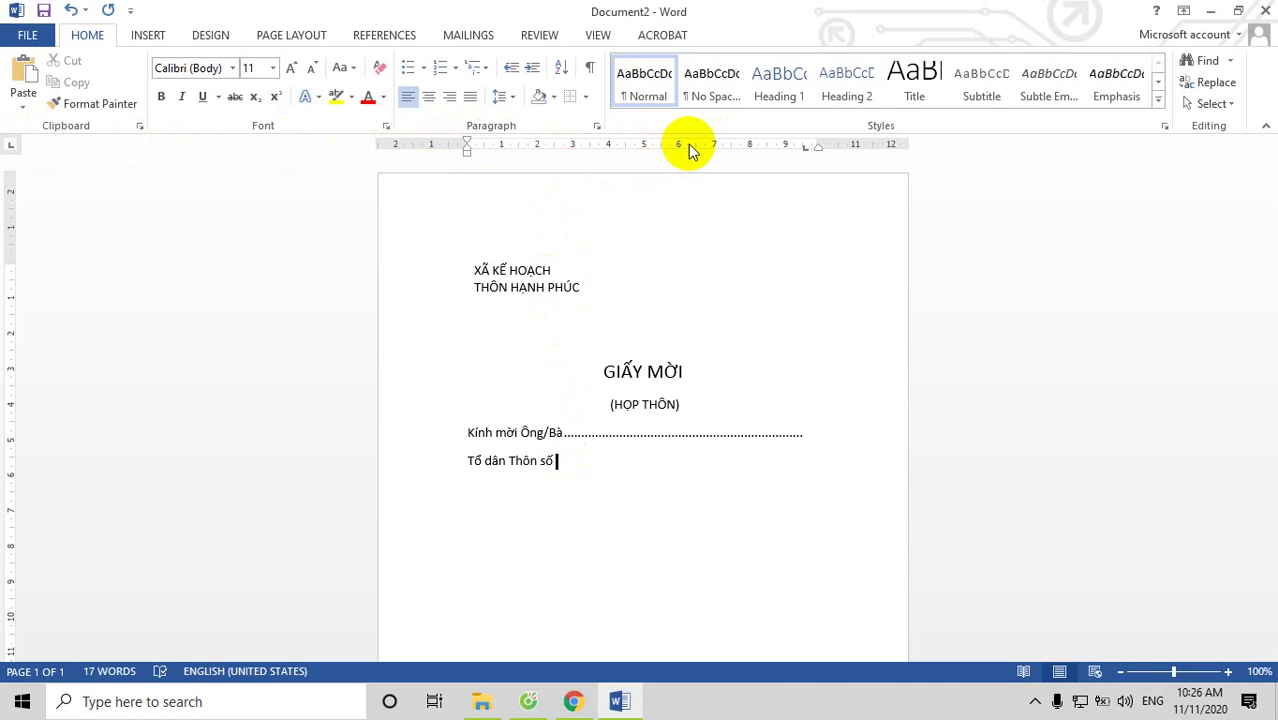
Step: Set a 6.5 cm dotted-leader tab, tab across after Tổ dân Thôn số, and start a new line
click(697, 145)
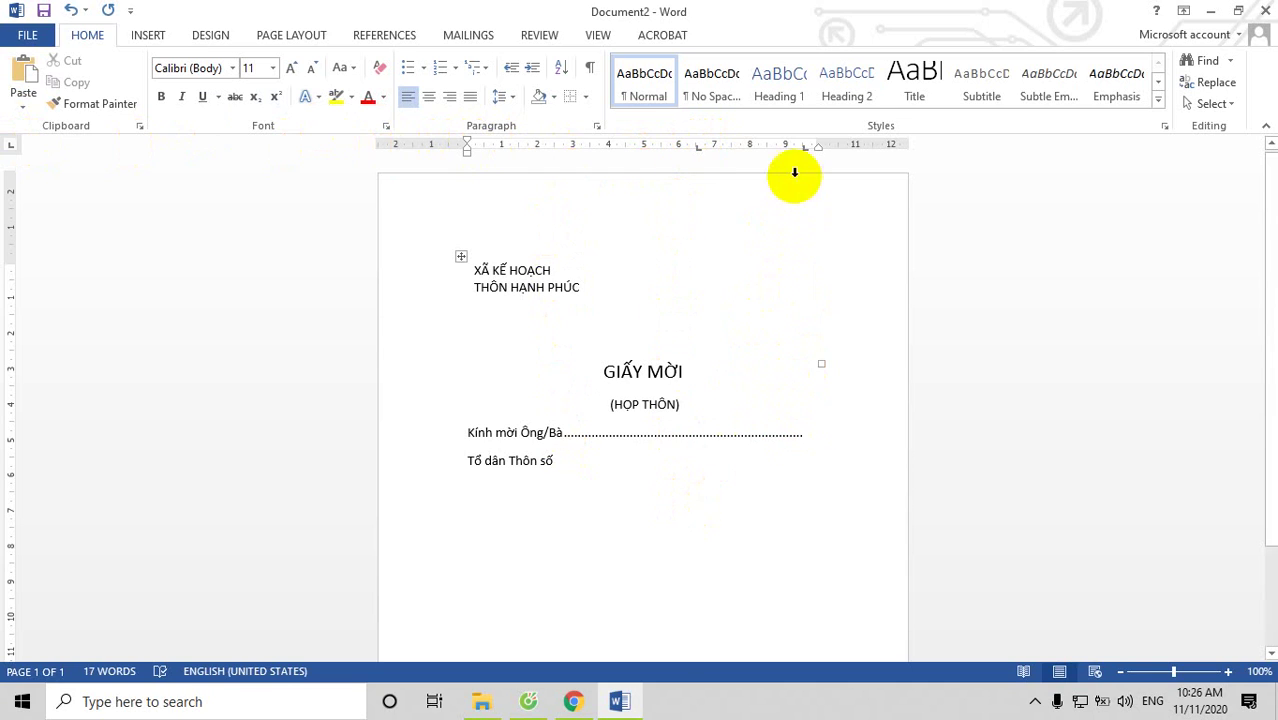
drag(803, 147, 810, 203)
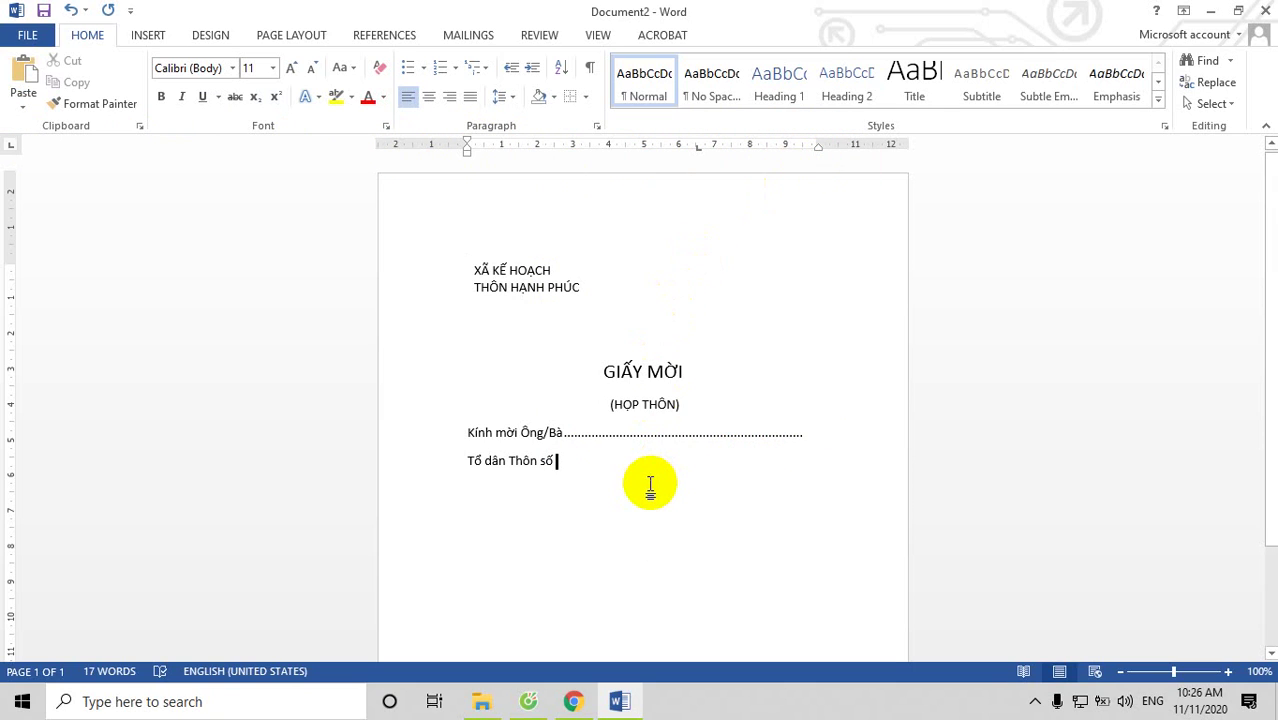
click(597, 126)
click(770, 560)
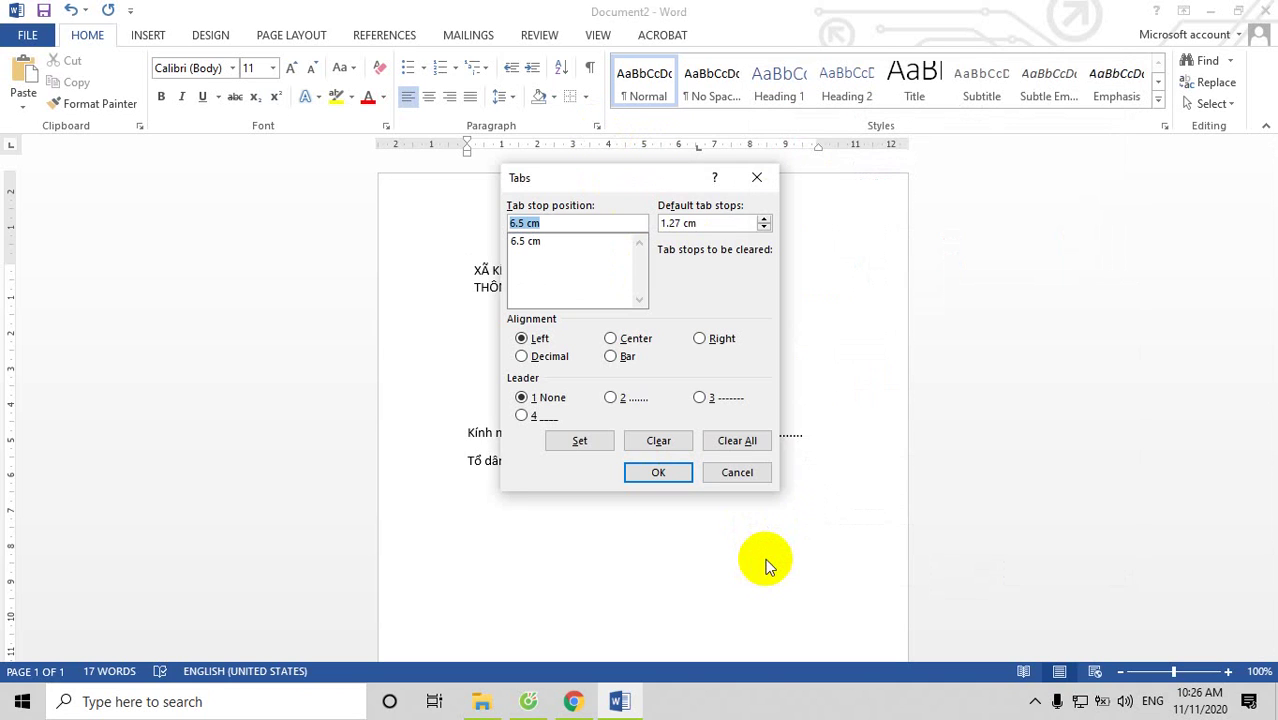
click(611, 398)
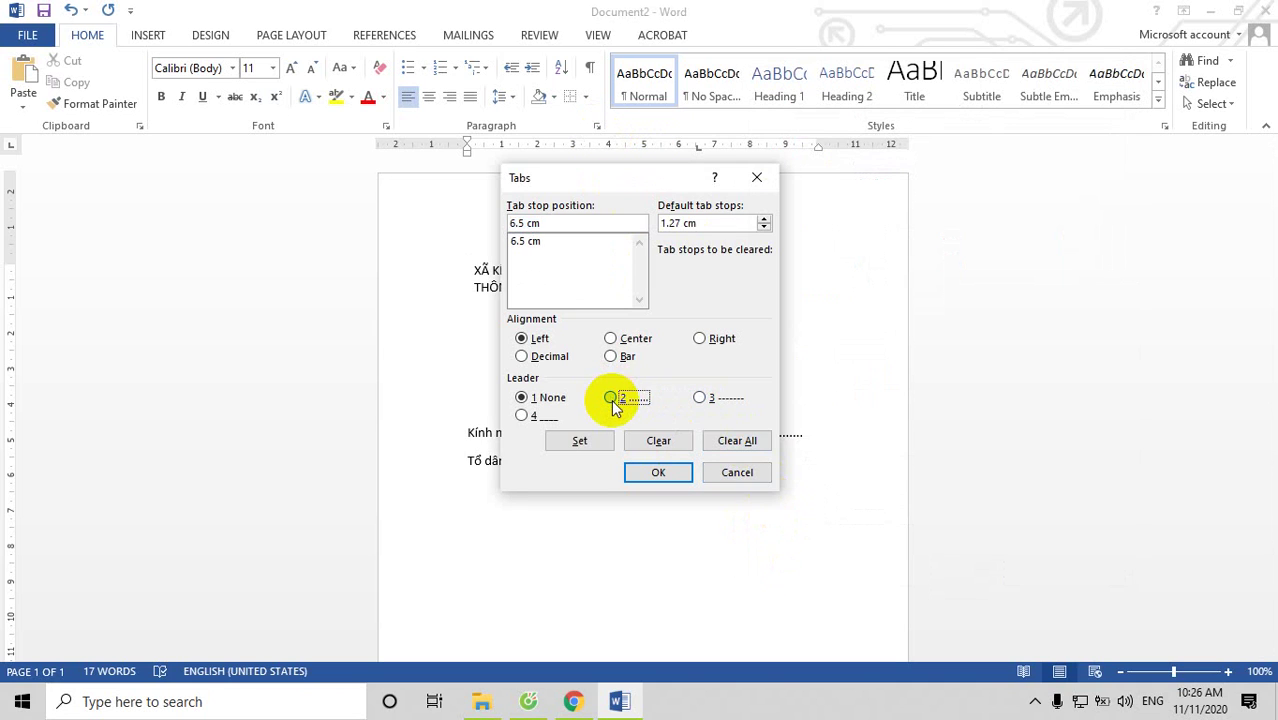
click(597, 448)
click(652, 470)
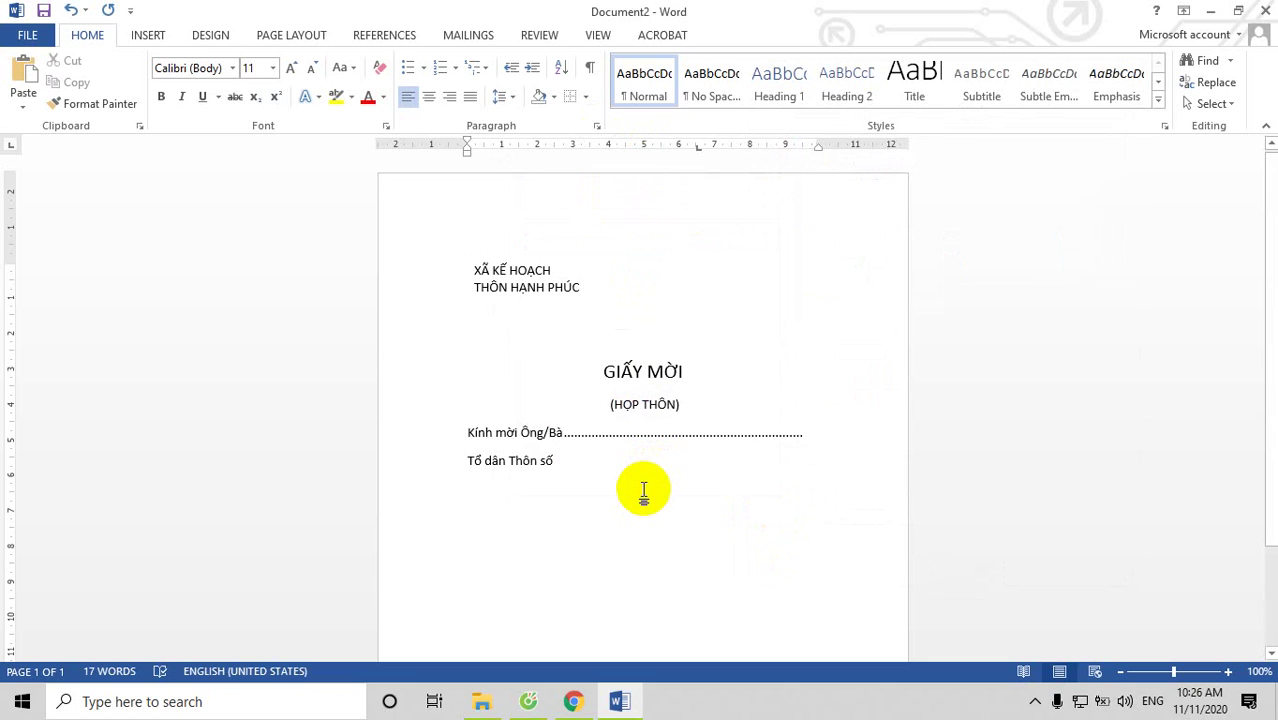
key(Tab)
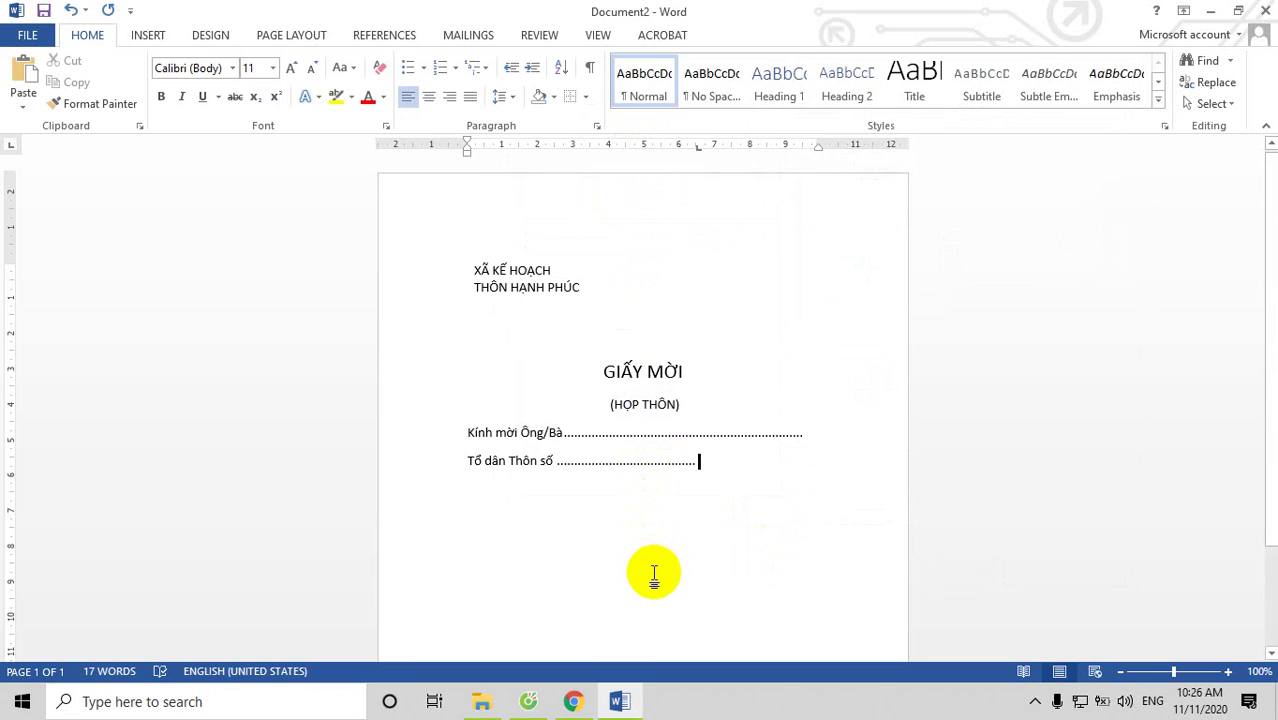
key(Return)
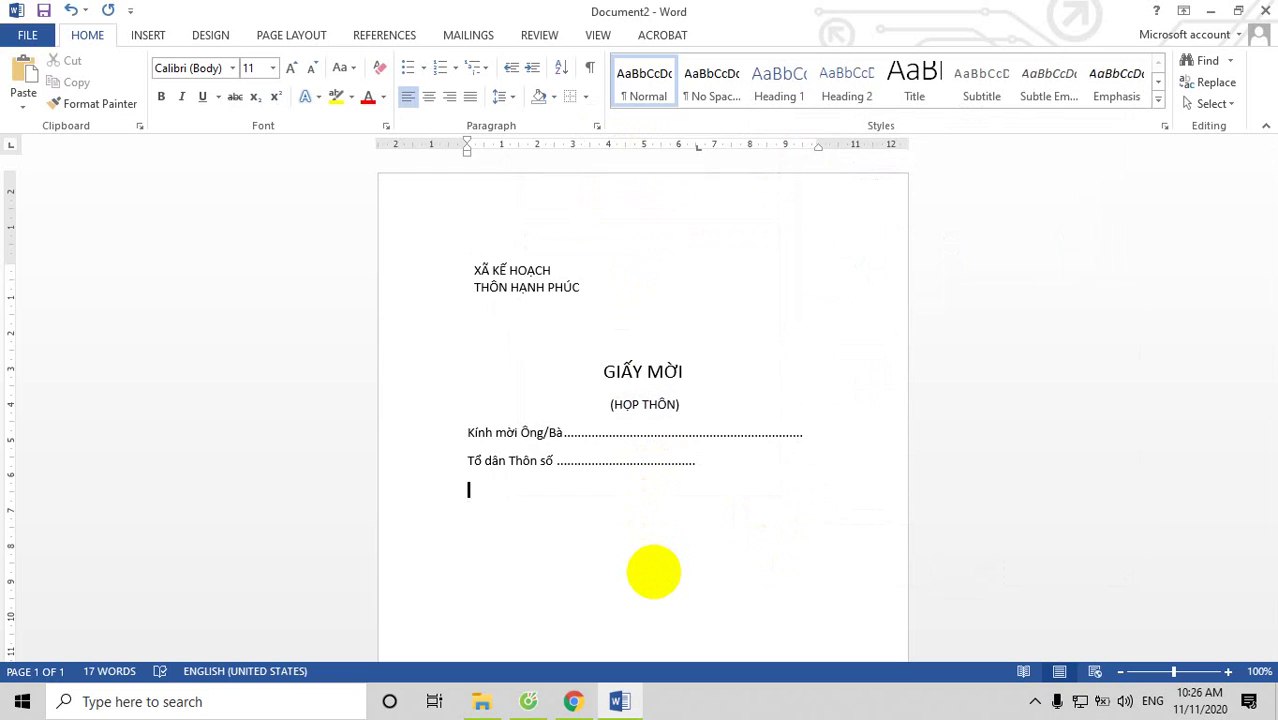
Step: Type the paragraph about meeting at the village office on 18/11/2020, then the closing Trân trọng!
text(D)
text(ến)
text( đúng nga)
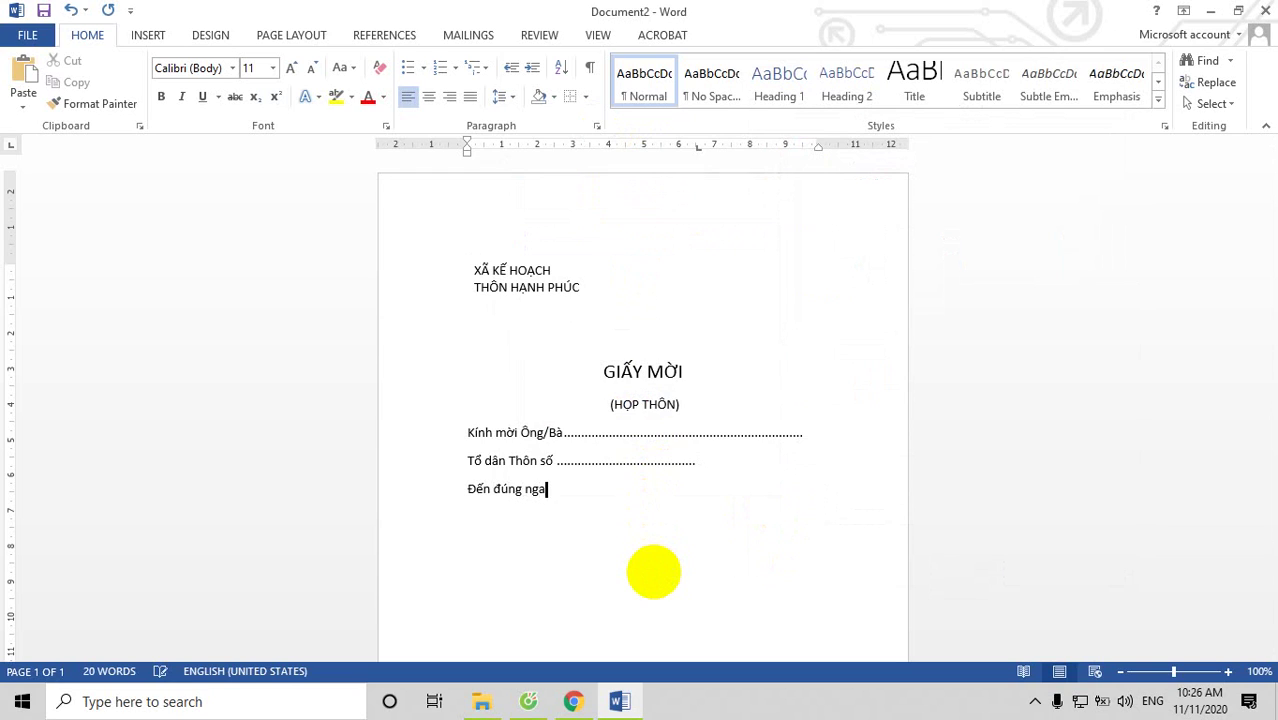
text(yf 1)
text(8)
text(/11 )
text(/202)
text(0)
text(đ)
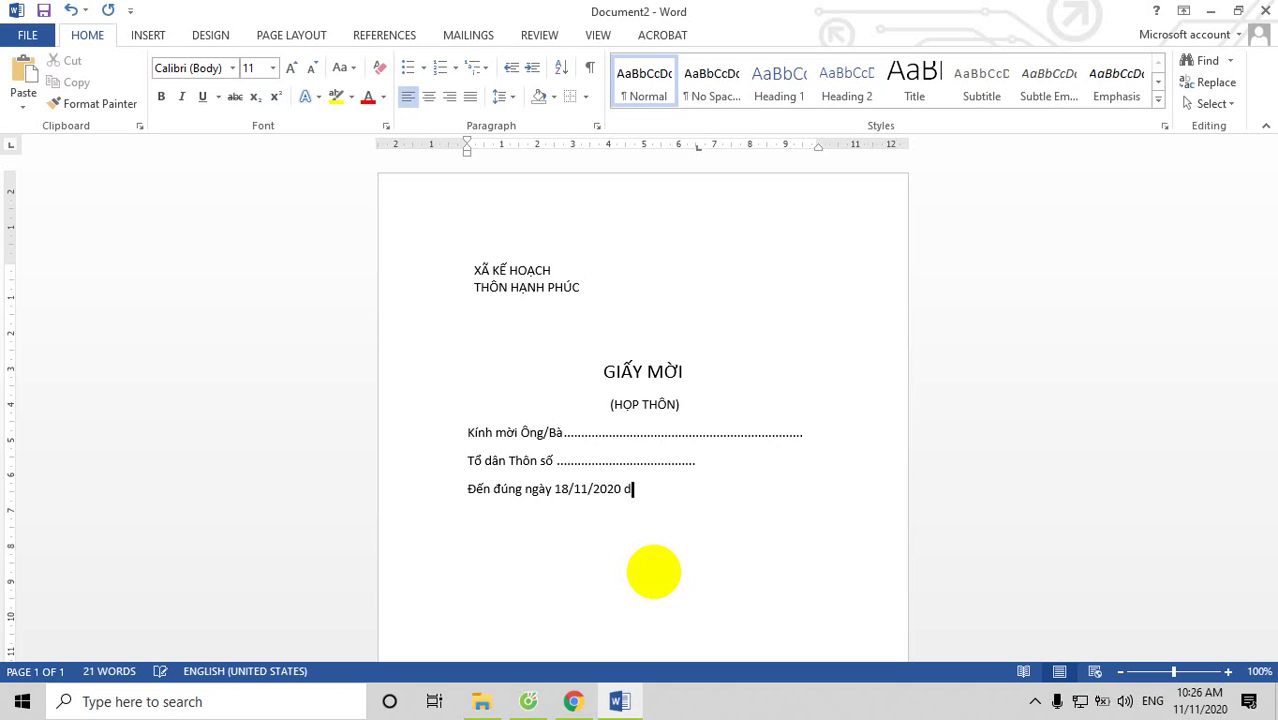
text(ến)
key(BackSpace)
key(BackSpace)
text(c)
text(ó mặt )
text(tại)
text( trụ )
text(sở )
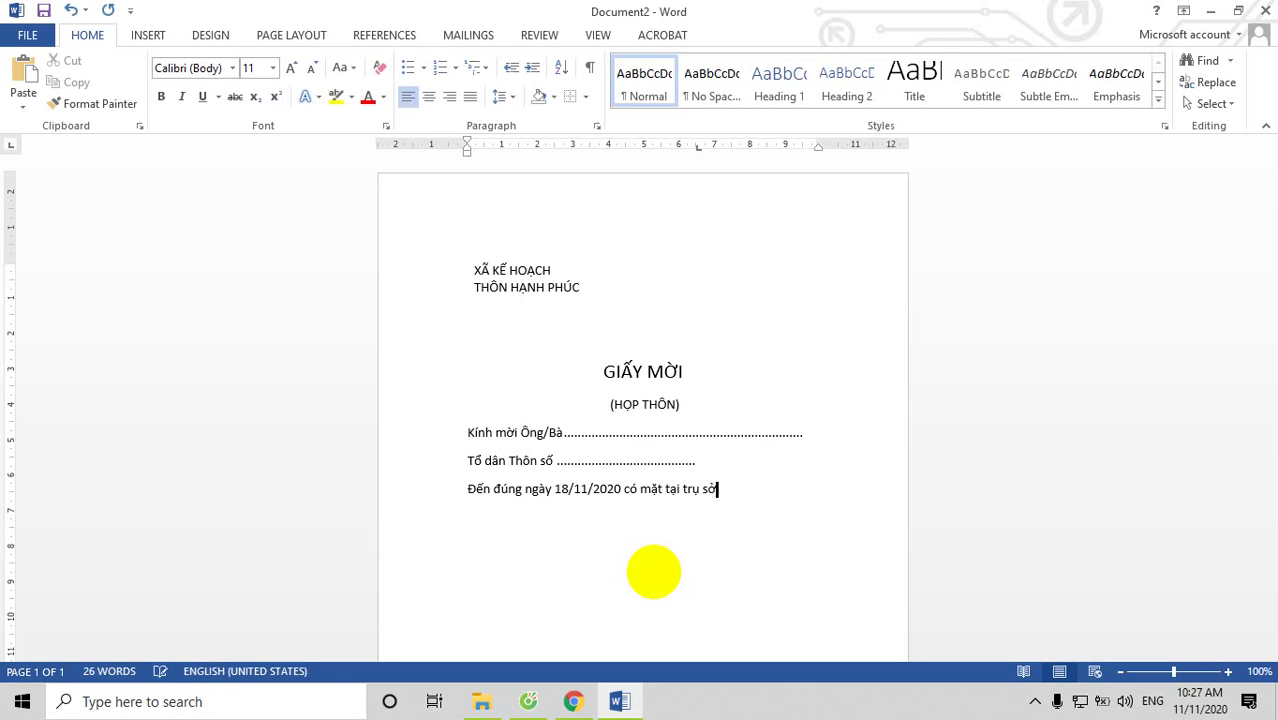
text(th)
text(ô)
text(n đêr )
text(hơ)
key(BackSpace)
text(ọp ban)
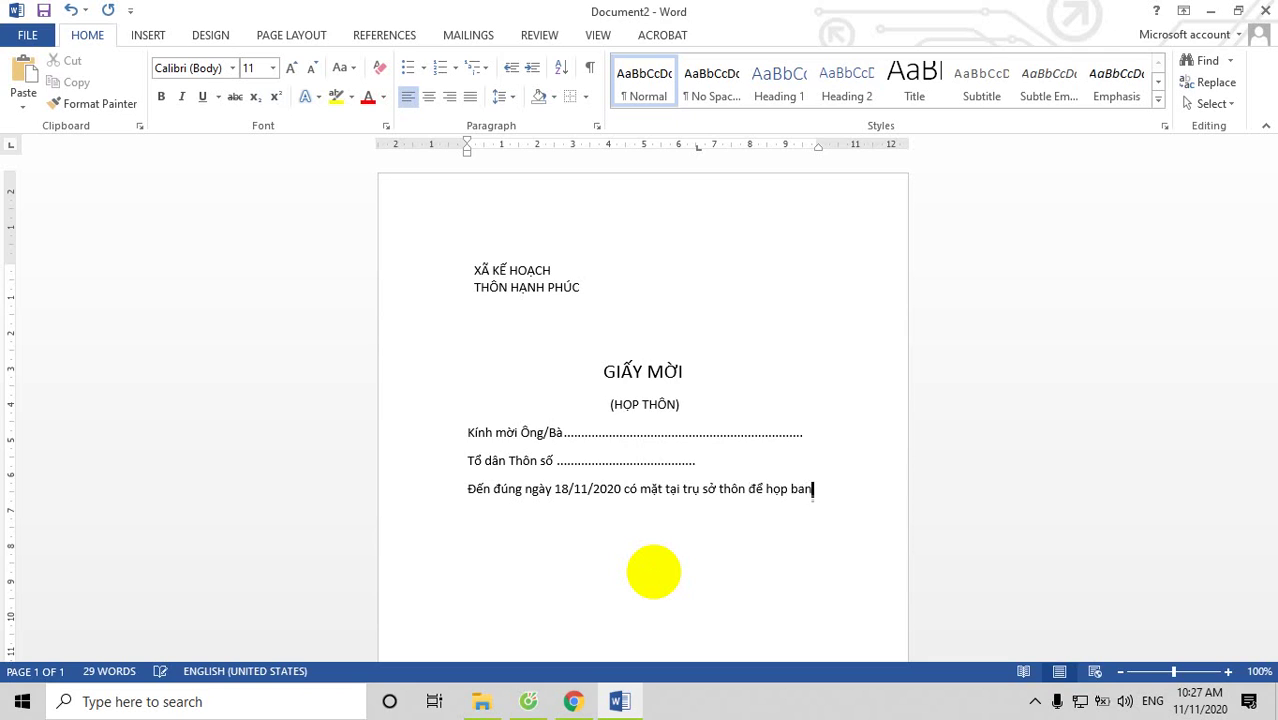
text(f ve)
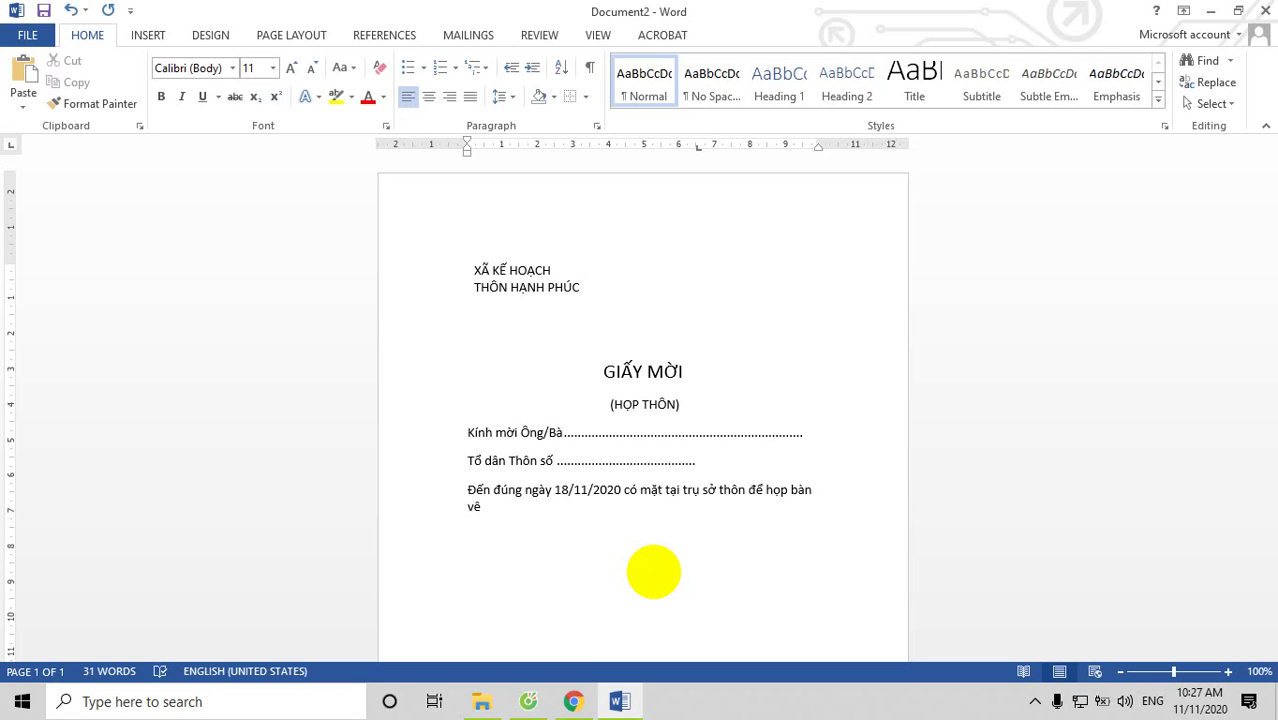
text(f vieec)
text( toor ch)
text(uwsc 2)
text(0)
text(/11)
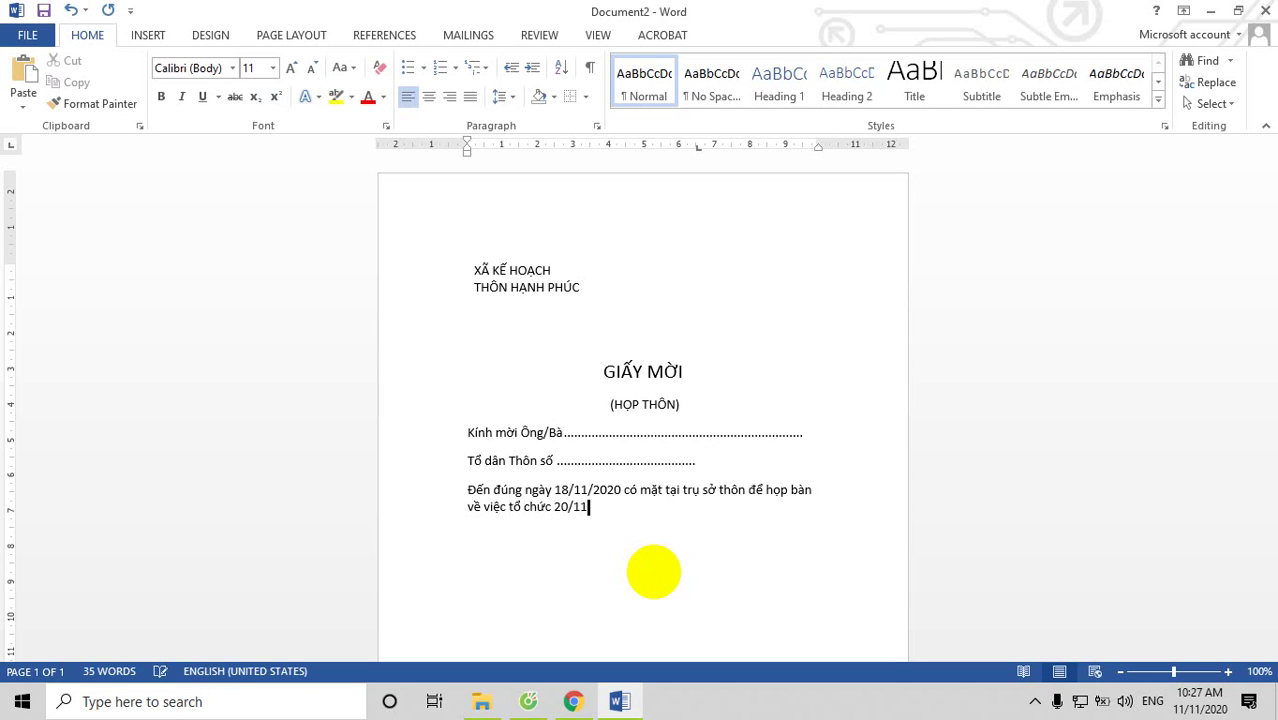
text( cho cacs)
text(giaos)
text( vieen )
text(tieeur )
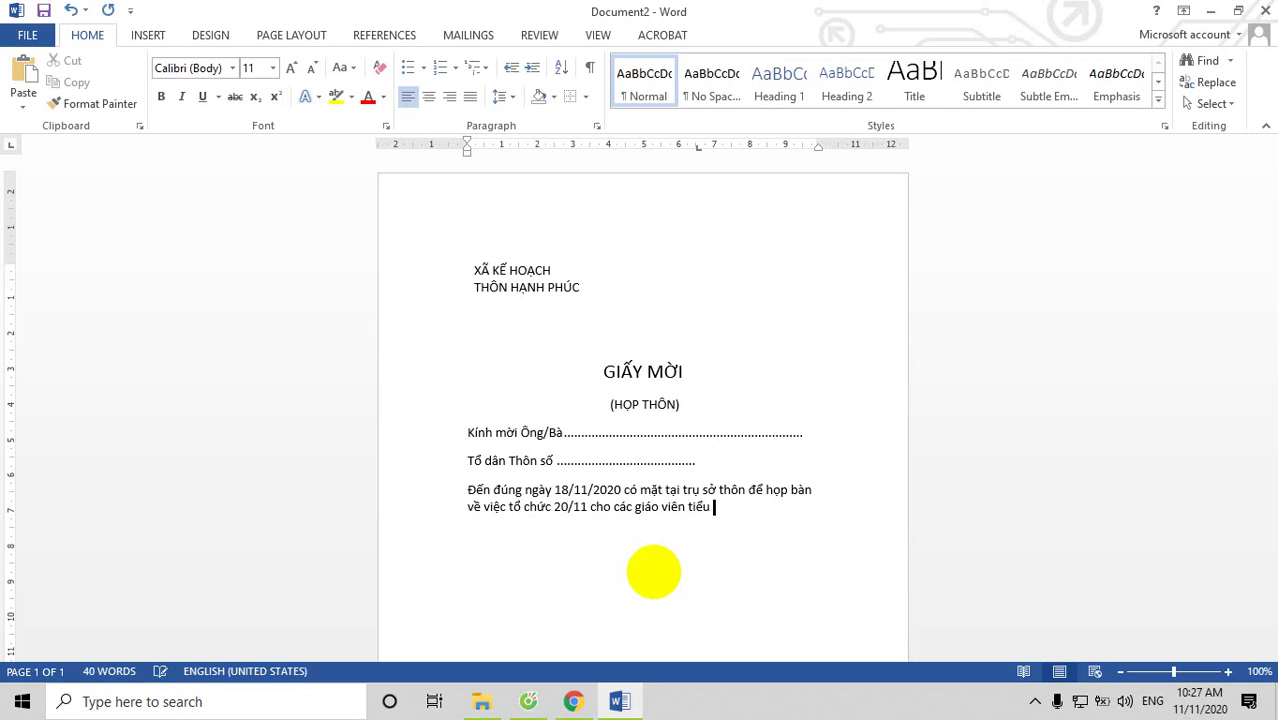
text(hoc, m)
text(ẫu giáo )
text(trên )
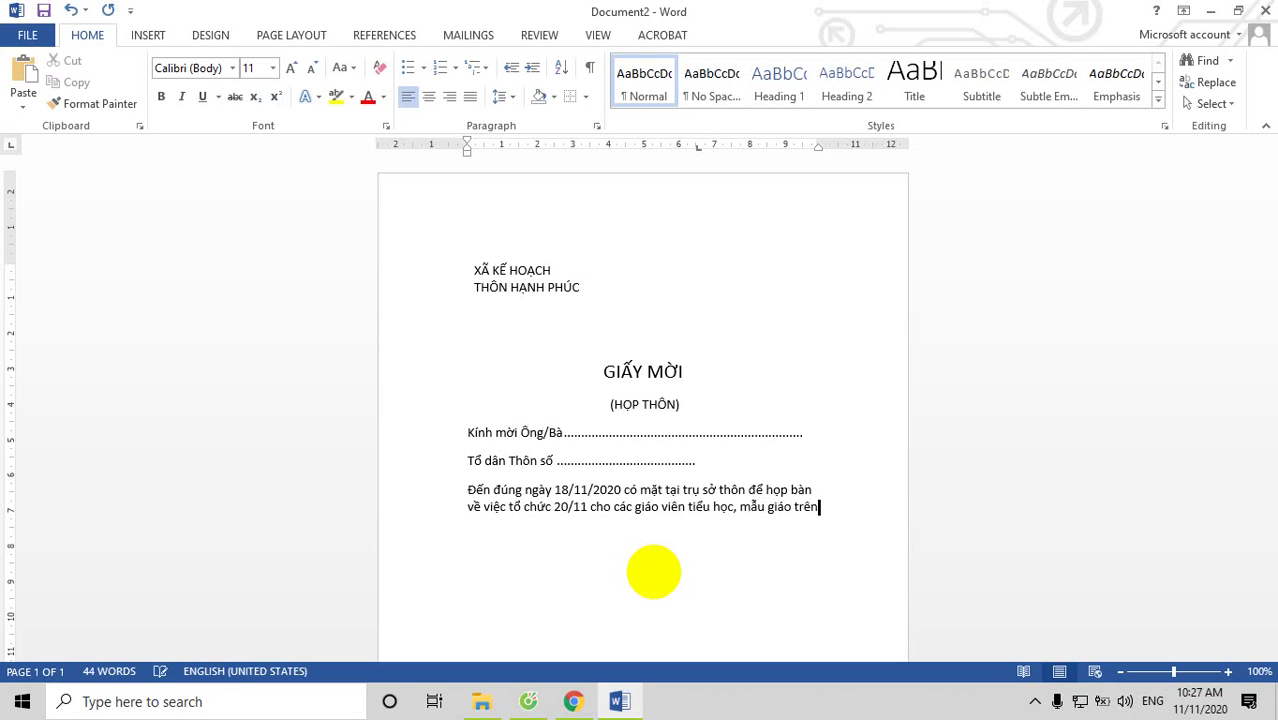
text(đa ban )
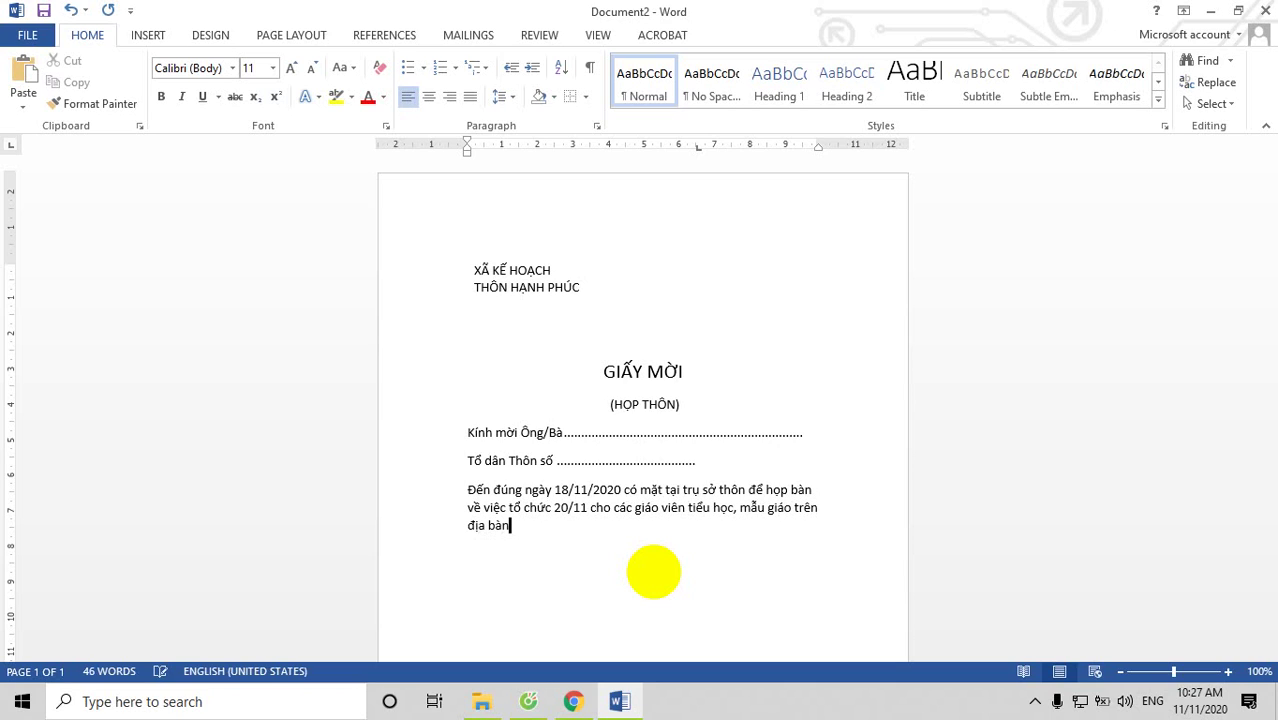
text(thôn)
text(.)
text(Trân )
text(trong)
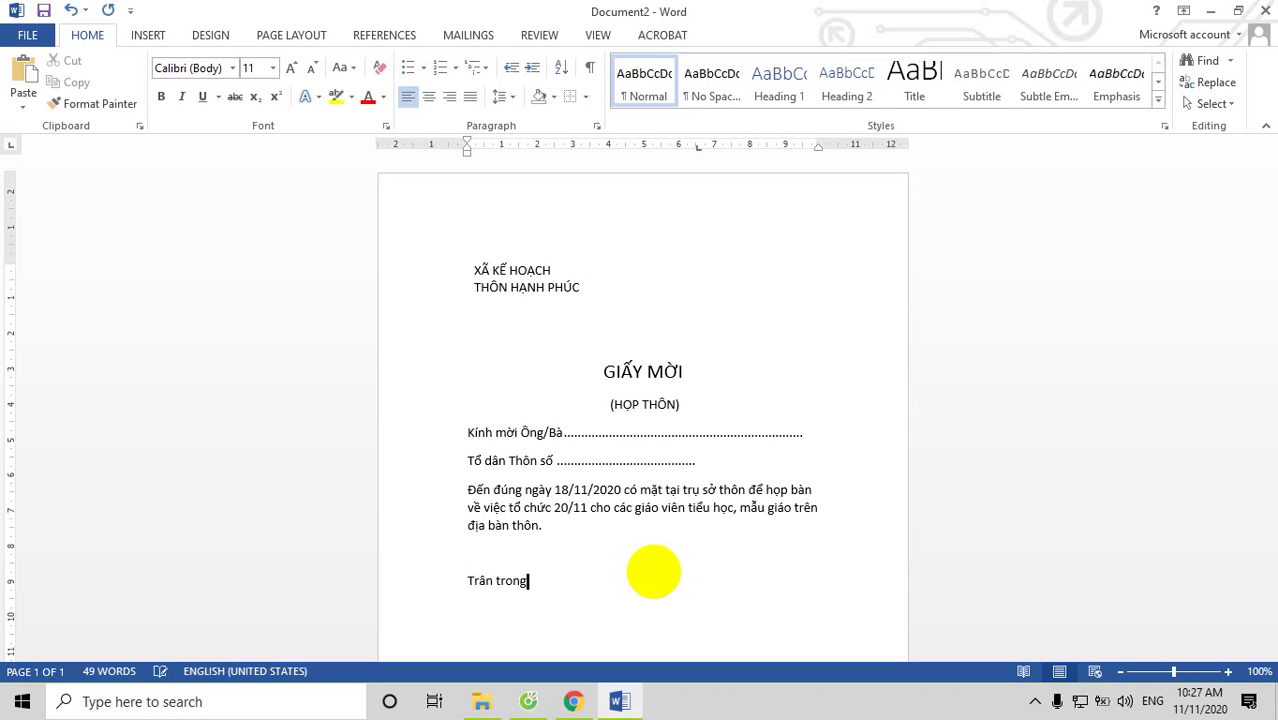
text( k)
key(BackSpace)
key(BackSpace)
key(BackSpace)
scroll(653, 571, down, 2)
key(Return)
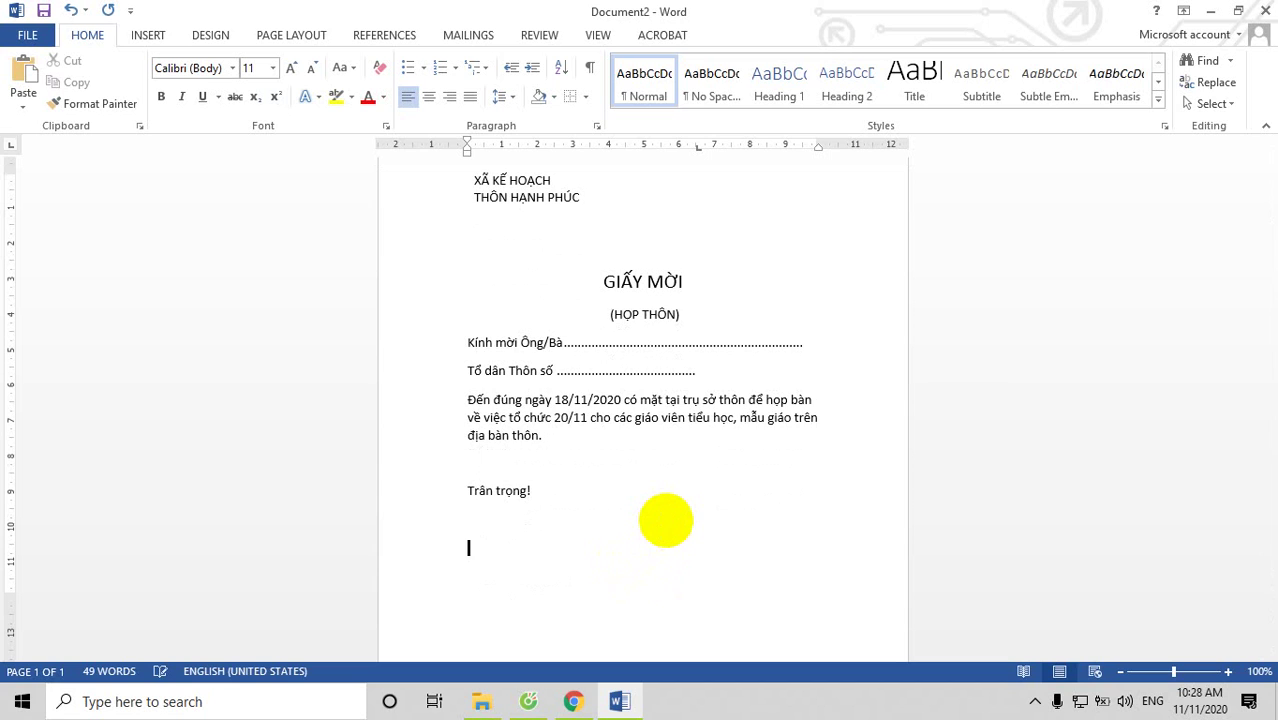
Step: Insert a two-column, one-row table below the closing
click(148, 36)
click(122, 80)
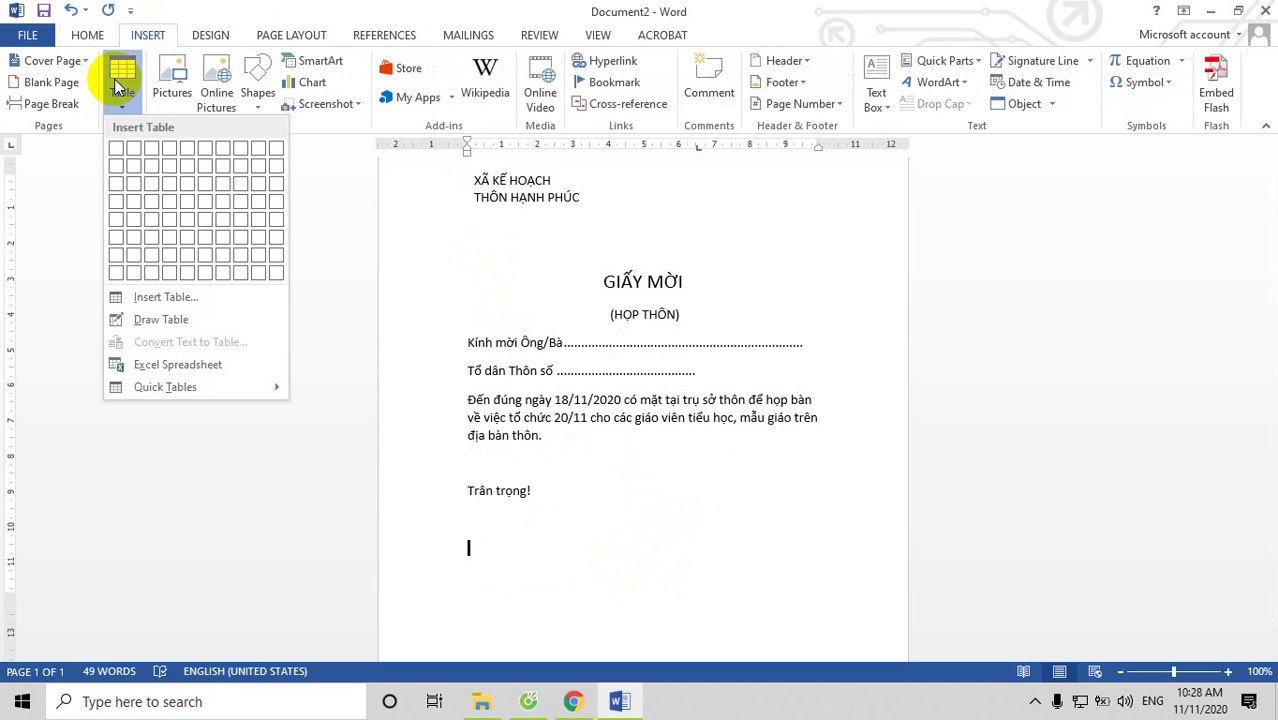
click(136, 155)
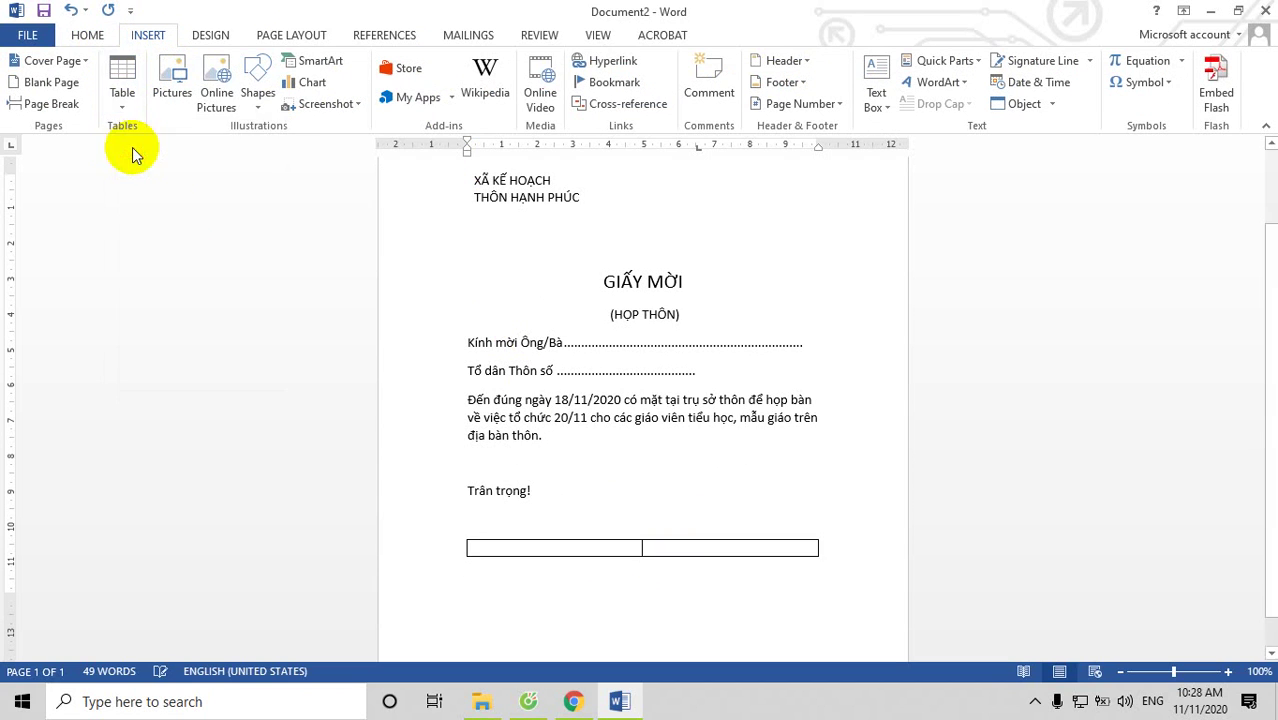
Step: Type Ngày 15/11/2020 over Trưởng thôn in the right-hand cell
click(686, 547)
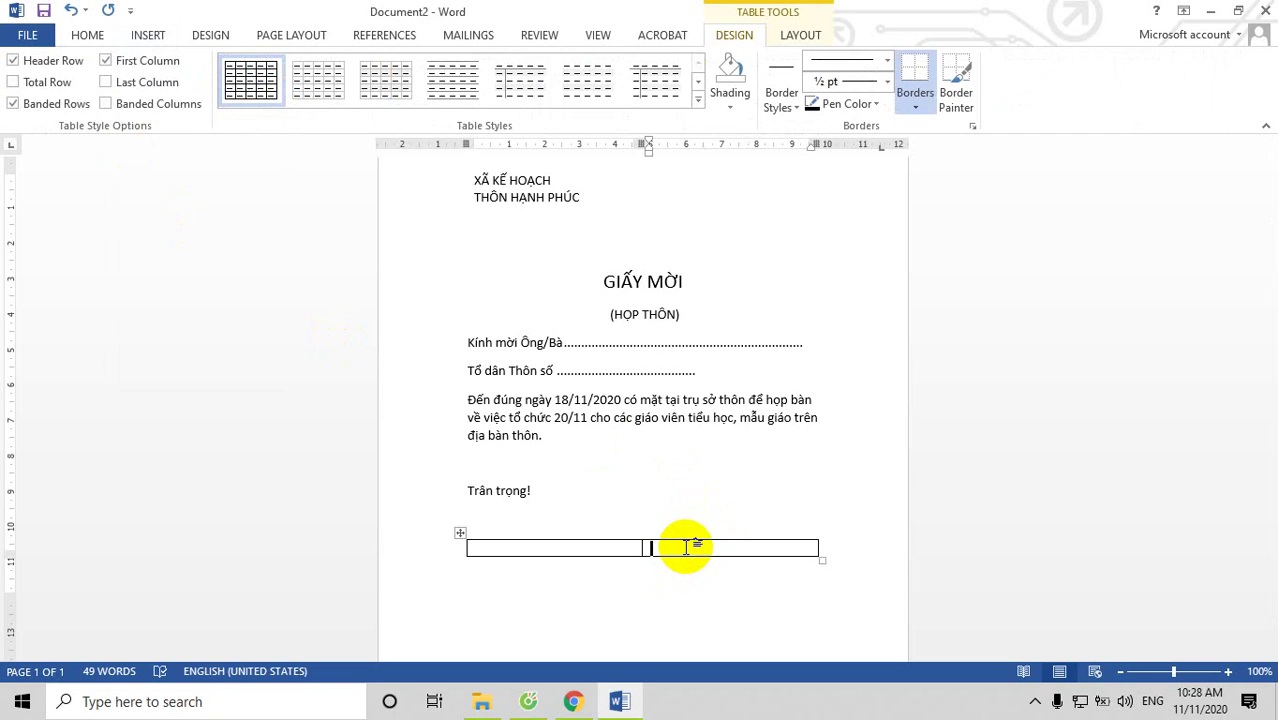
text(Ngày 15/11/2020)
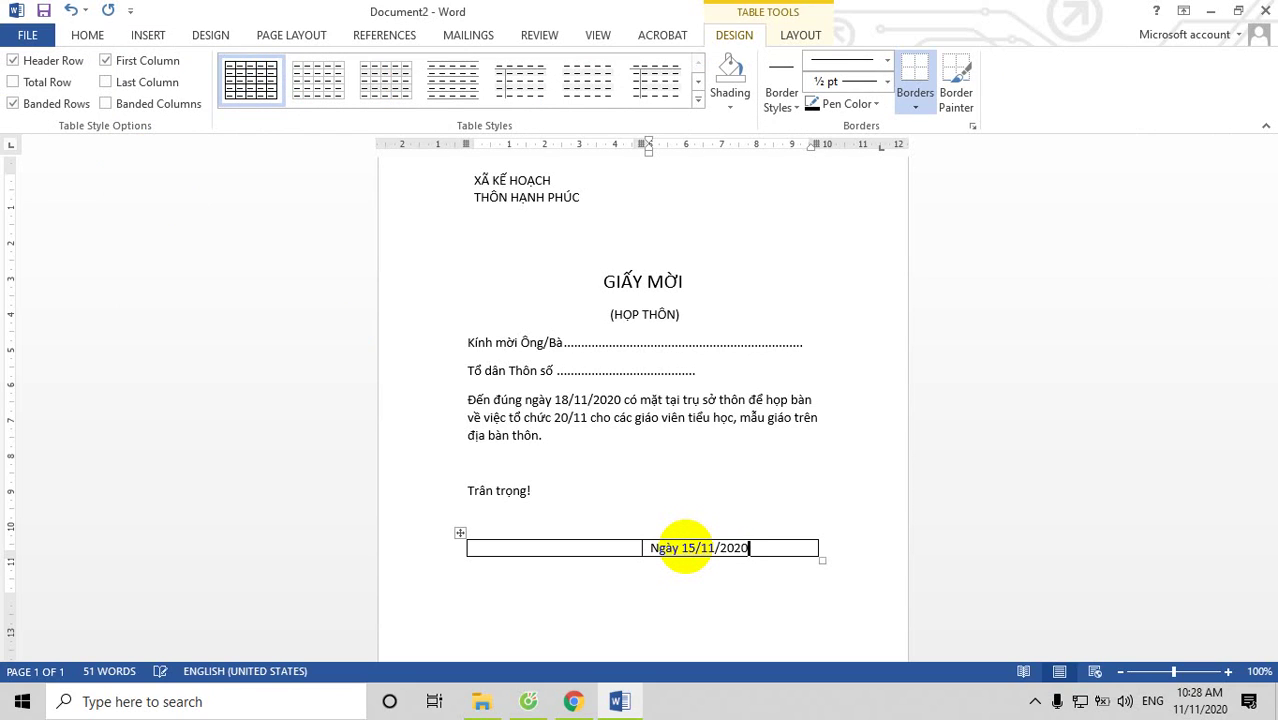
key(Return)
key(Return)
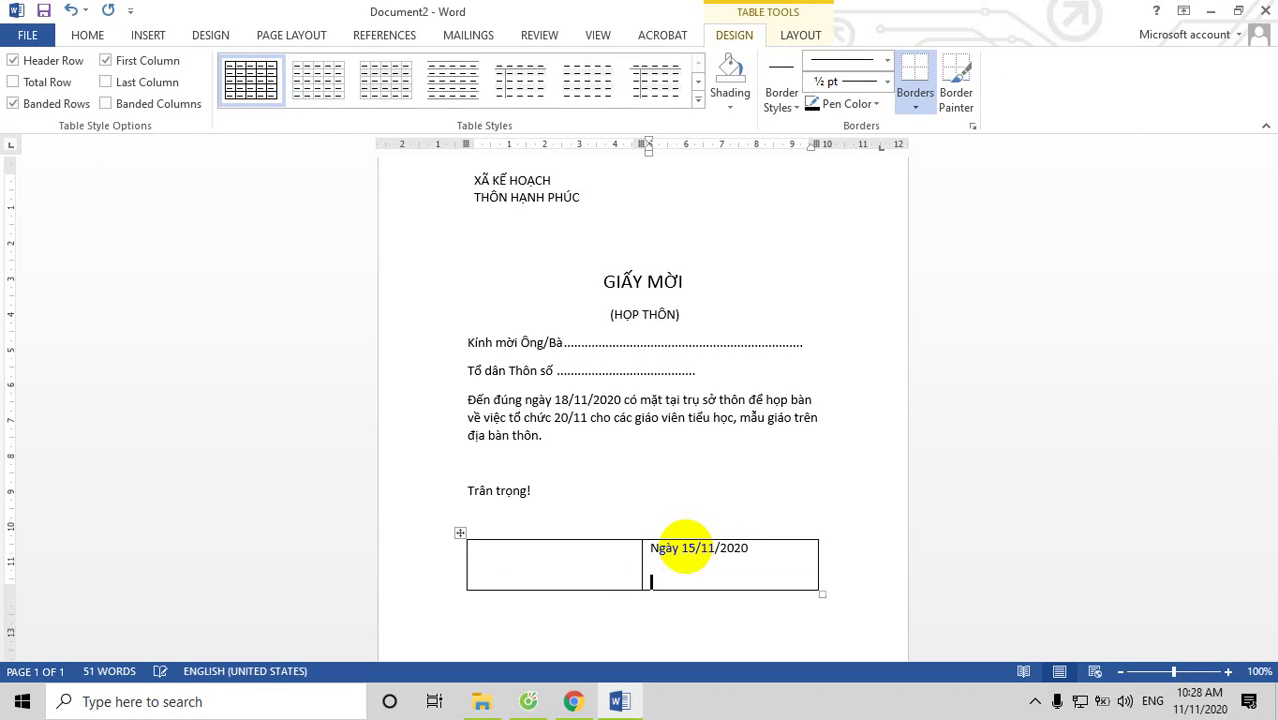
key(Return)
key(Return)
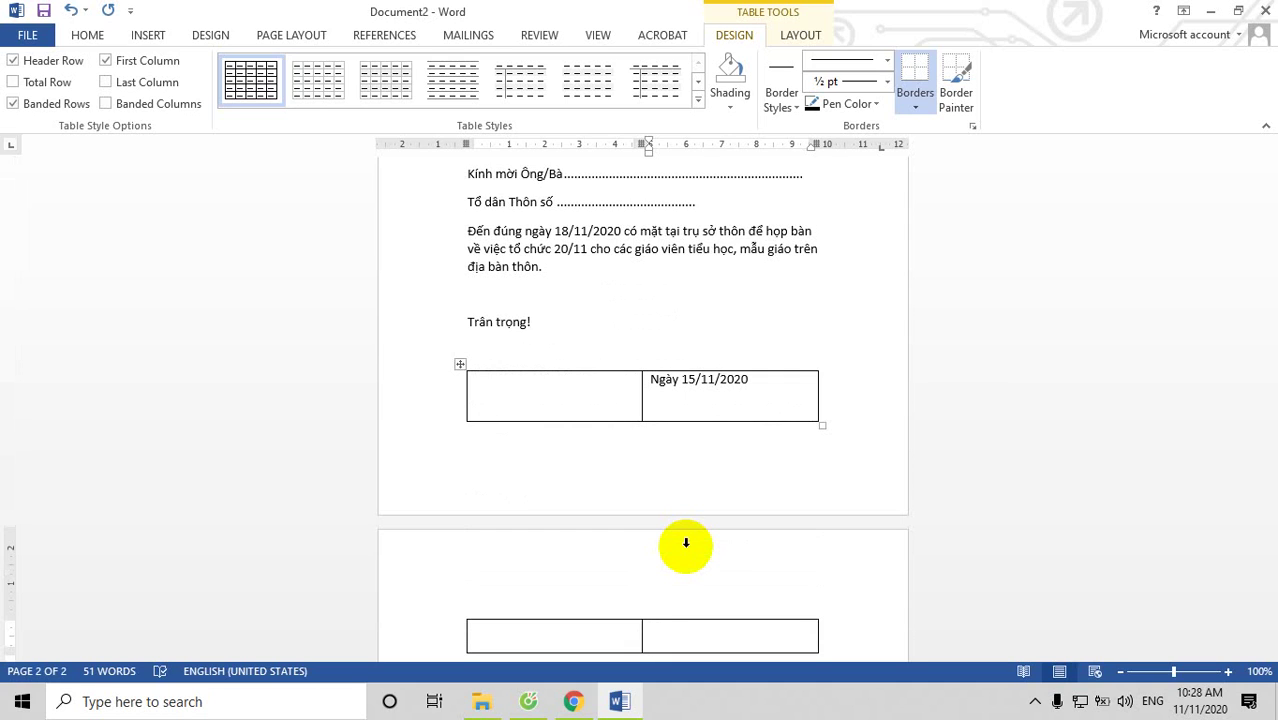
scroll(645, 523, up, 1)
scroll(655, 522, up, 1)
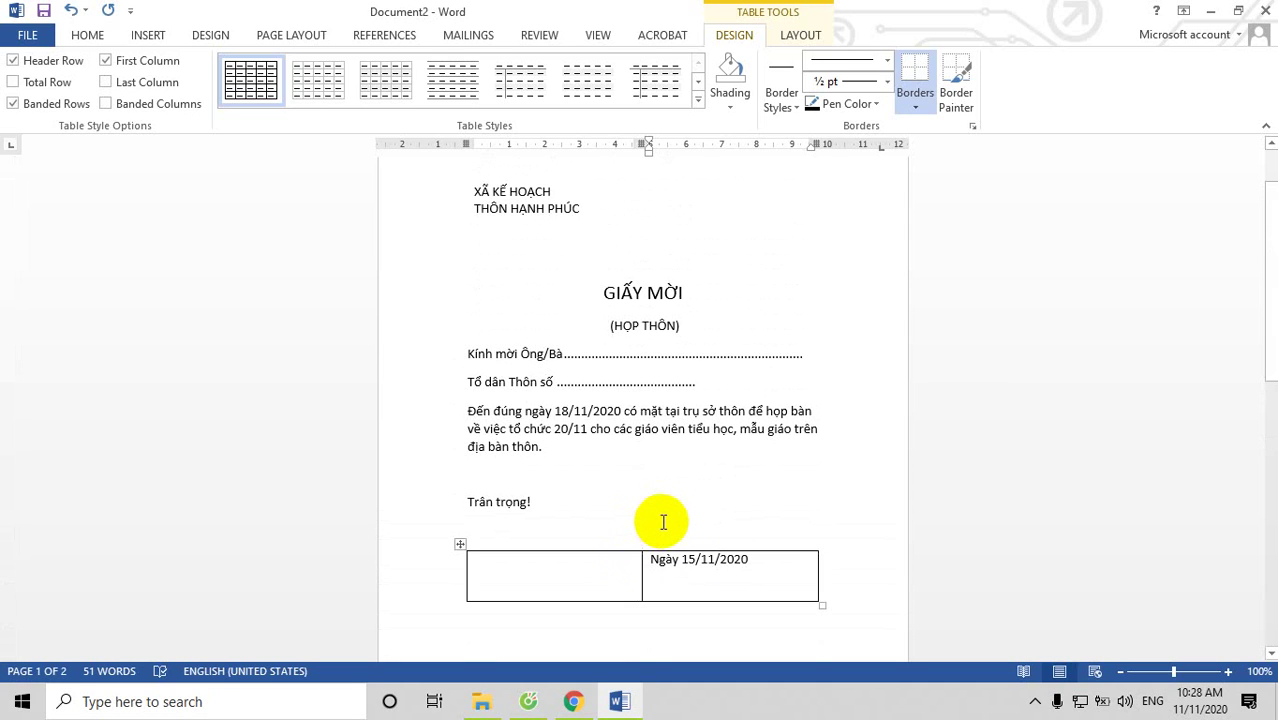
scroll(670, 515, down, 1)
click(684, 484)
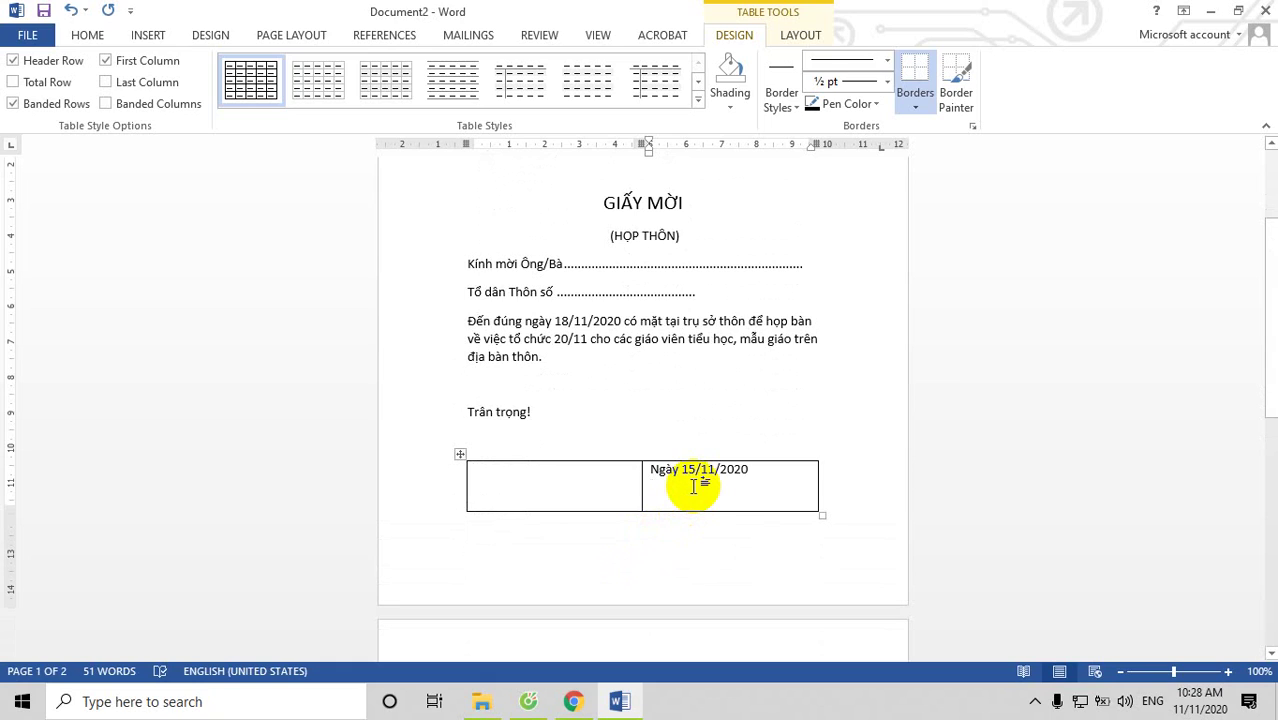
text(Trưởng thôn)
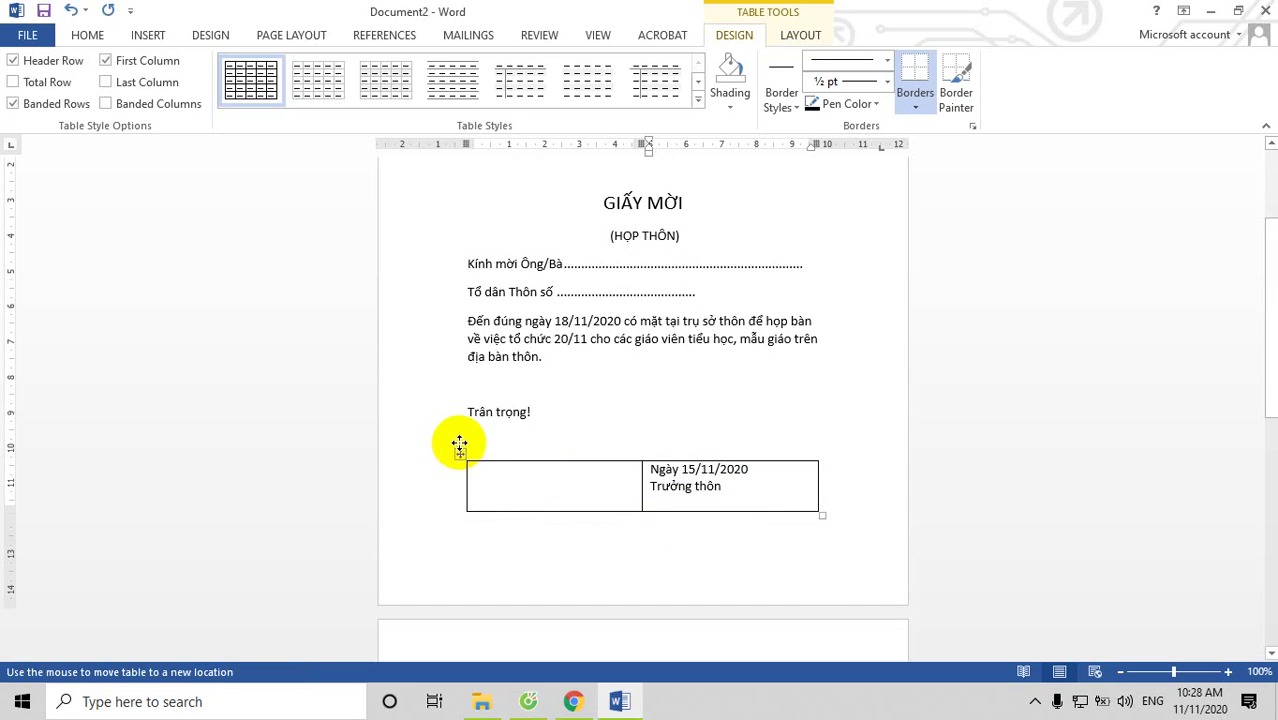
Step: Delete the empty line between Trân trọng! and the signature table
drag(459, 456, 458, 442)
click(568, 441)
click(562, 410)
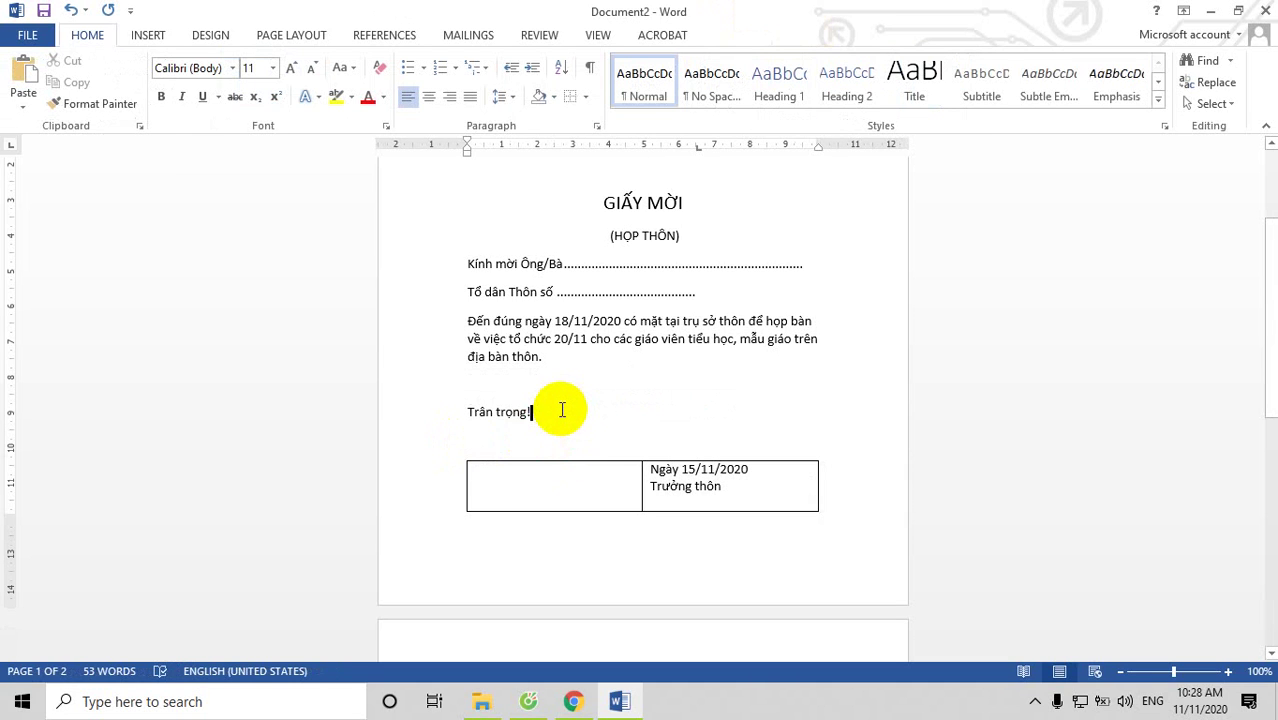
key(Delete)
Step: Apply No Border to the signature table, then bring up the Save As options
click(459, 426)
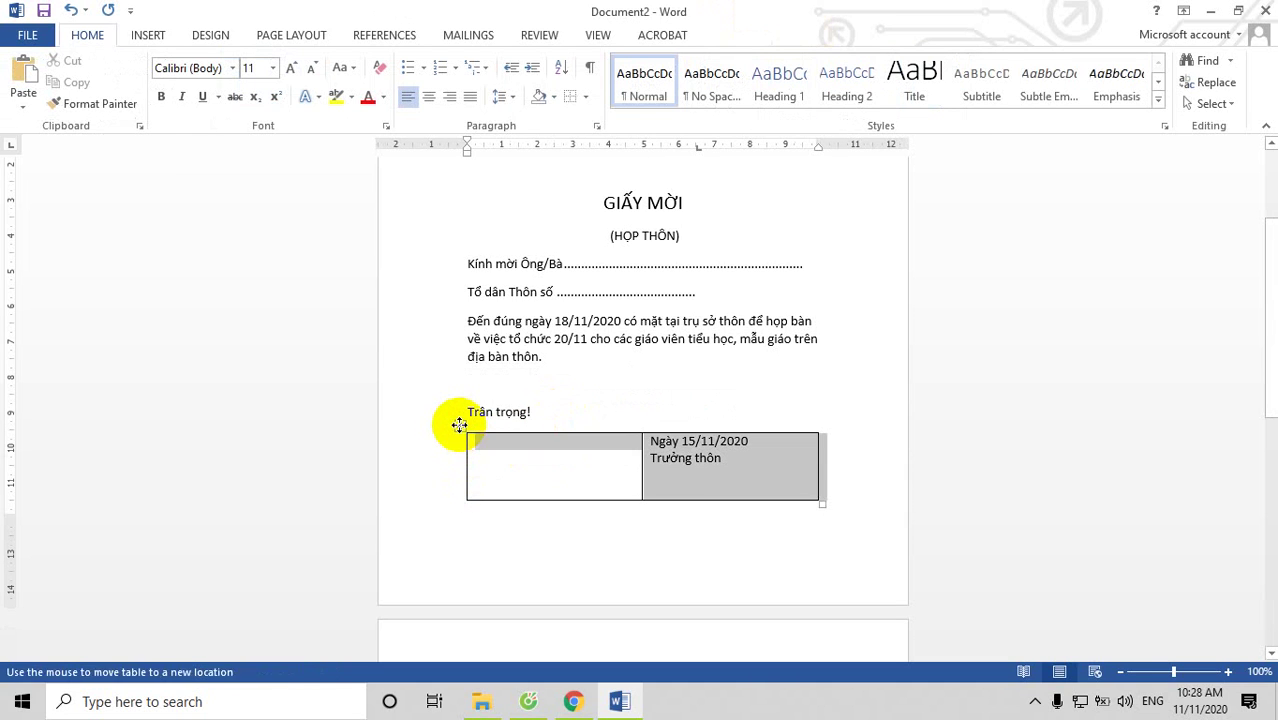
click(585, 97)
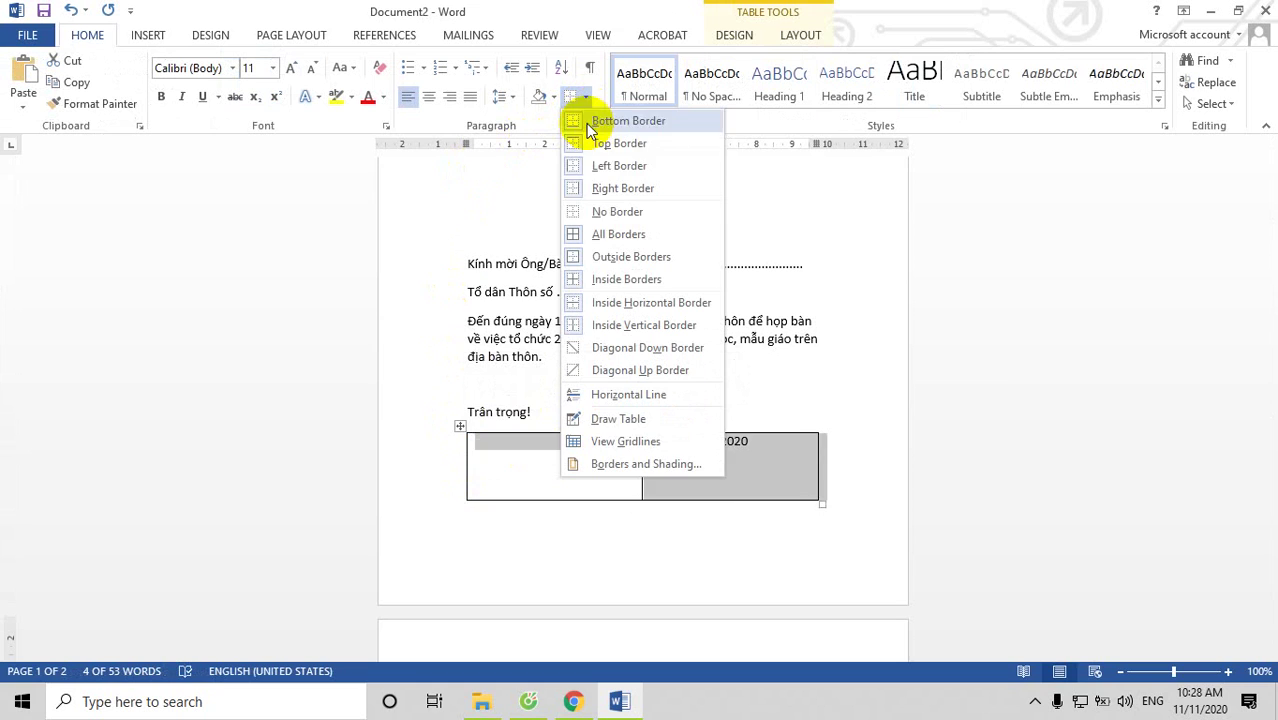
click(596, 210)
click(776, 531)
scroll(822, 456, up, 1)
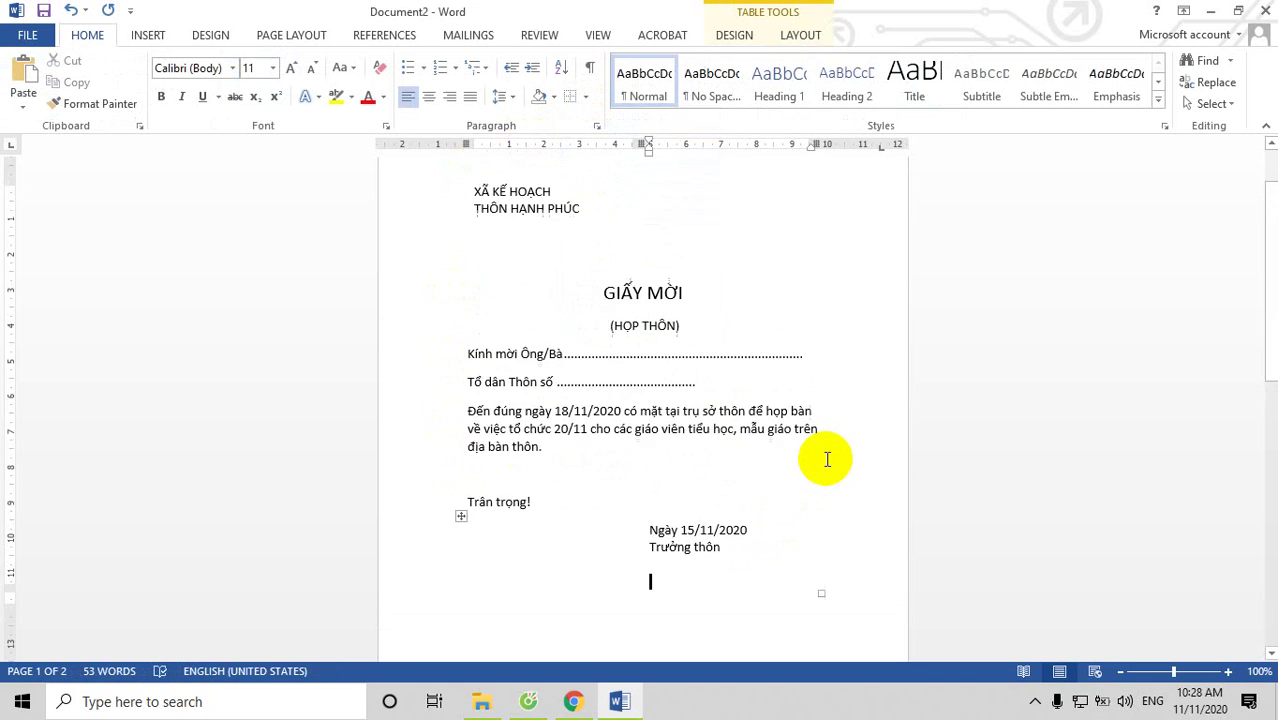
scroll(830, 483, down, 3)
scroll(831, 484, down, 5)
scroll(833, 485, up, 6)
scroll(842, 456, up, 3)
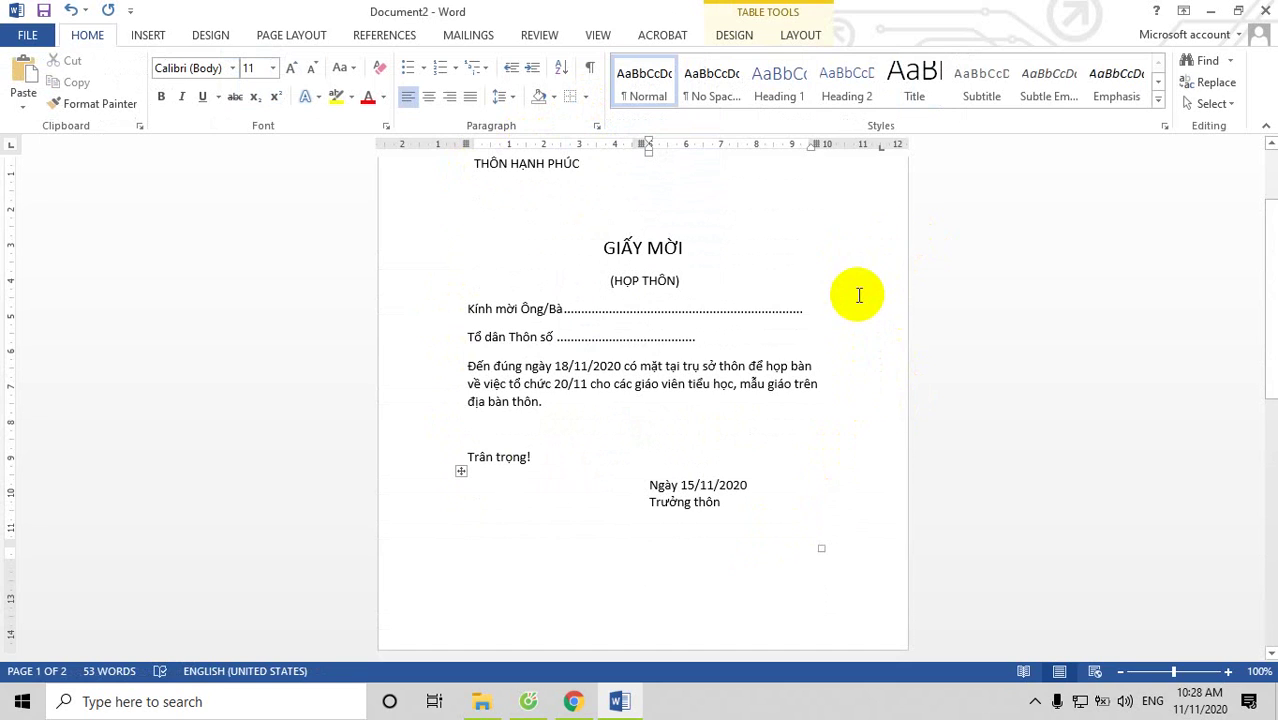
key(ctrl+s)
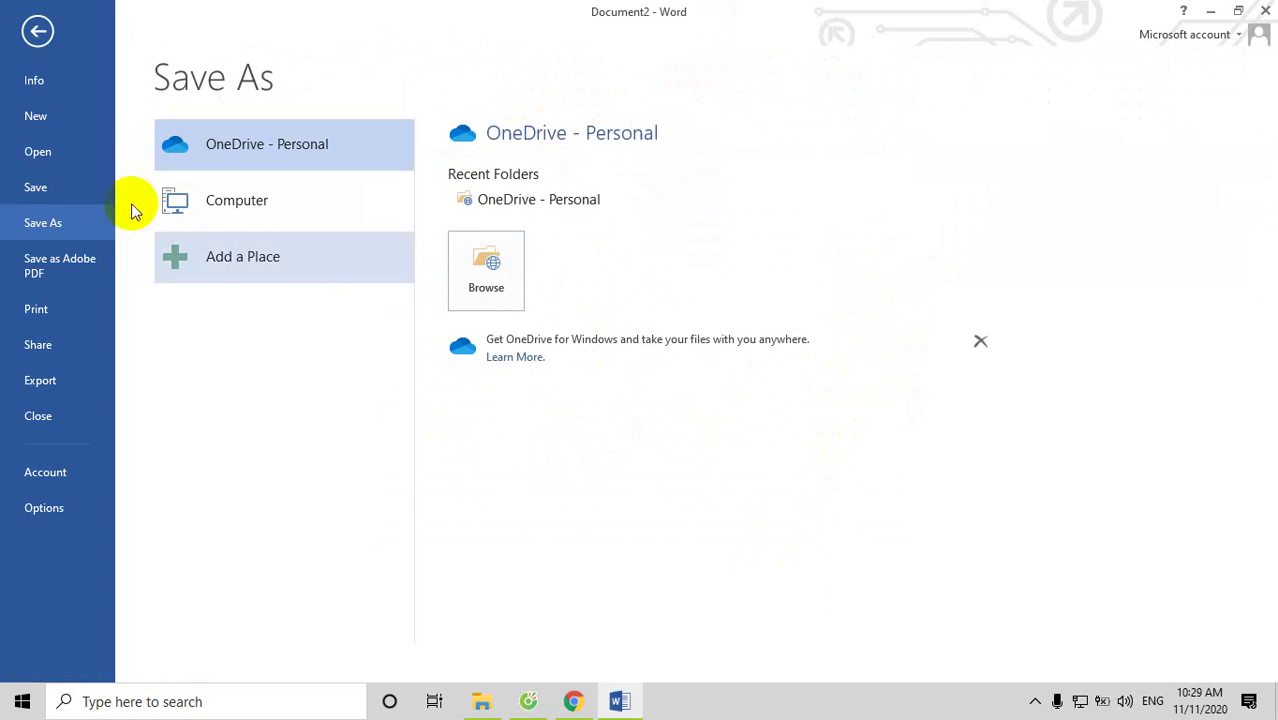
Step: Save the invitation through Save As > Computer into the Desktop folder with the file name 'GIAY MOI'
click(47, 191)
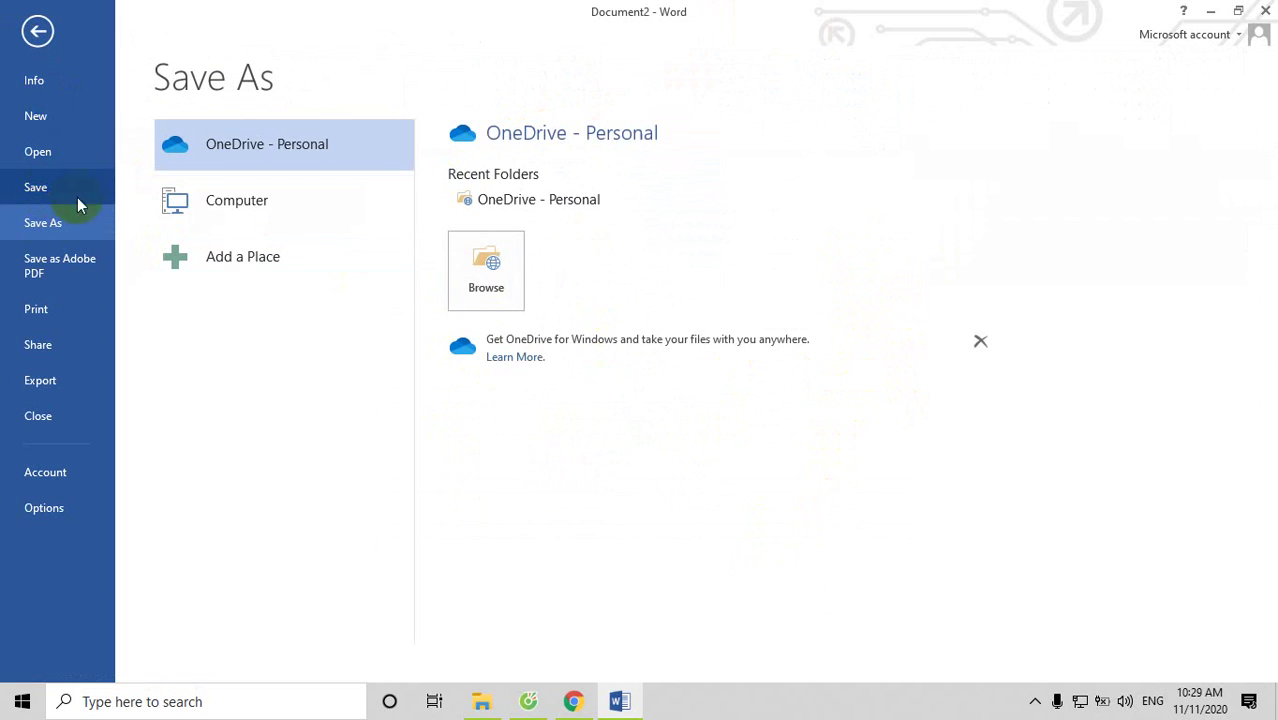
click(241, 209)
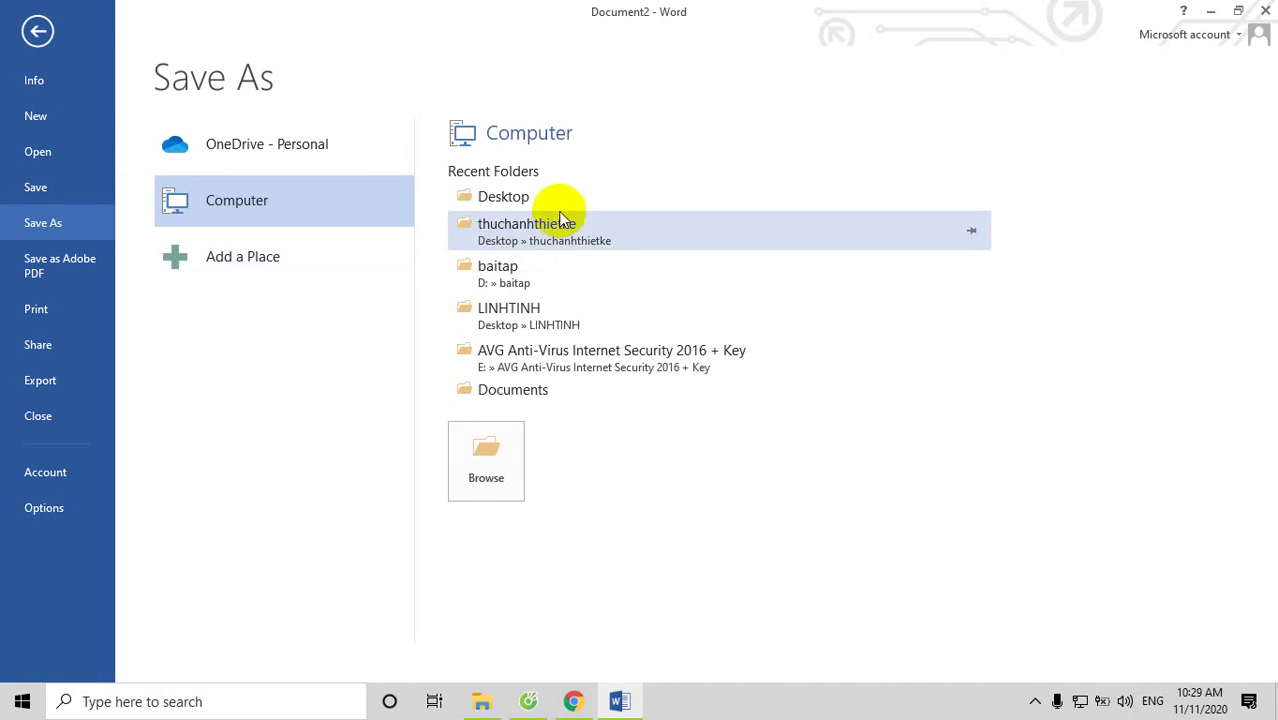
click(512, 200)
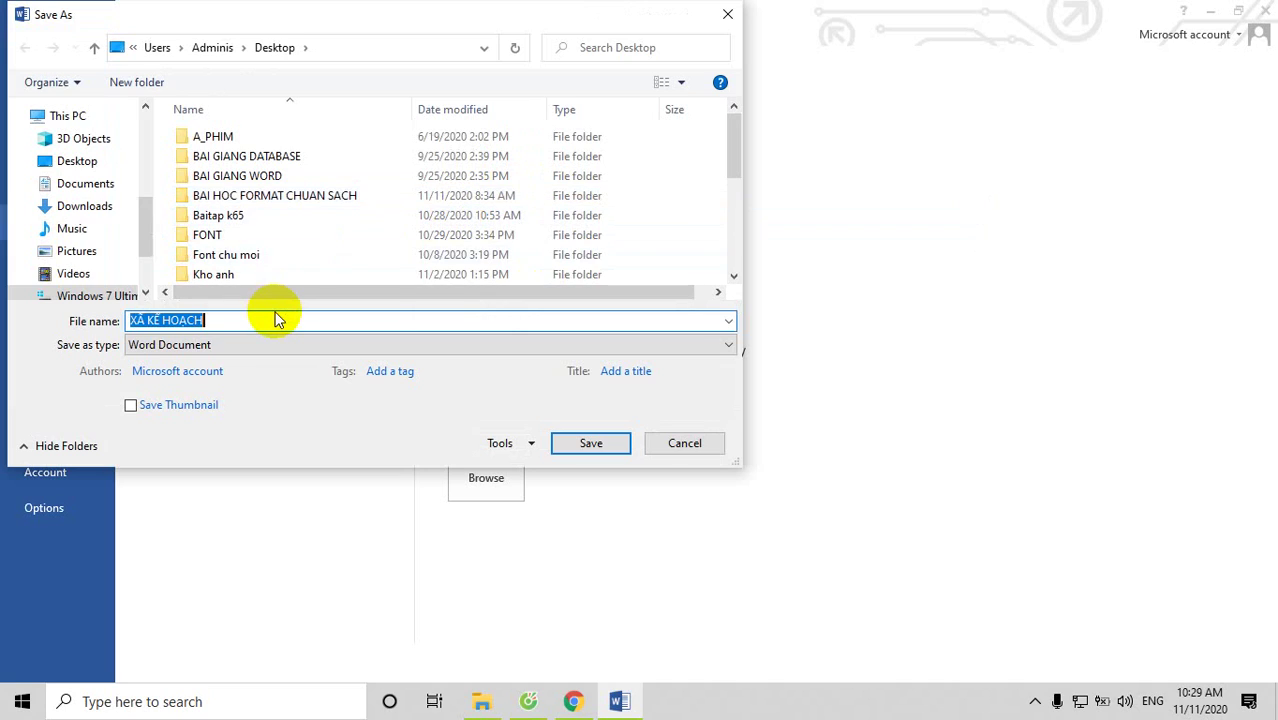
key(BackSpace)
text(GI)
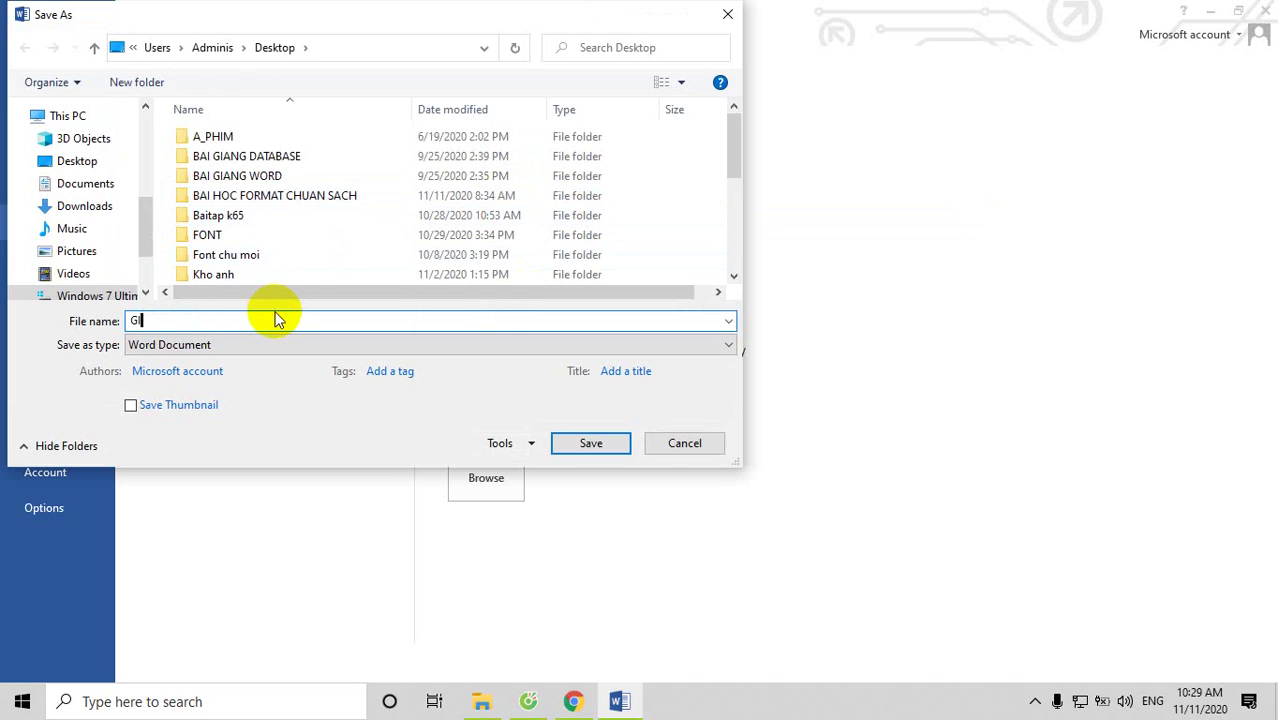
text(AY MOI)
click(612, 443)
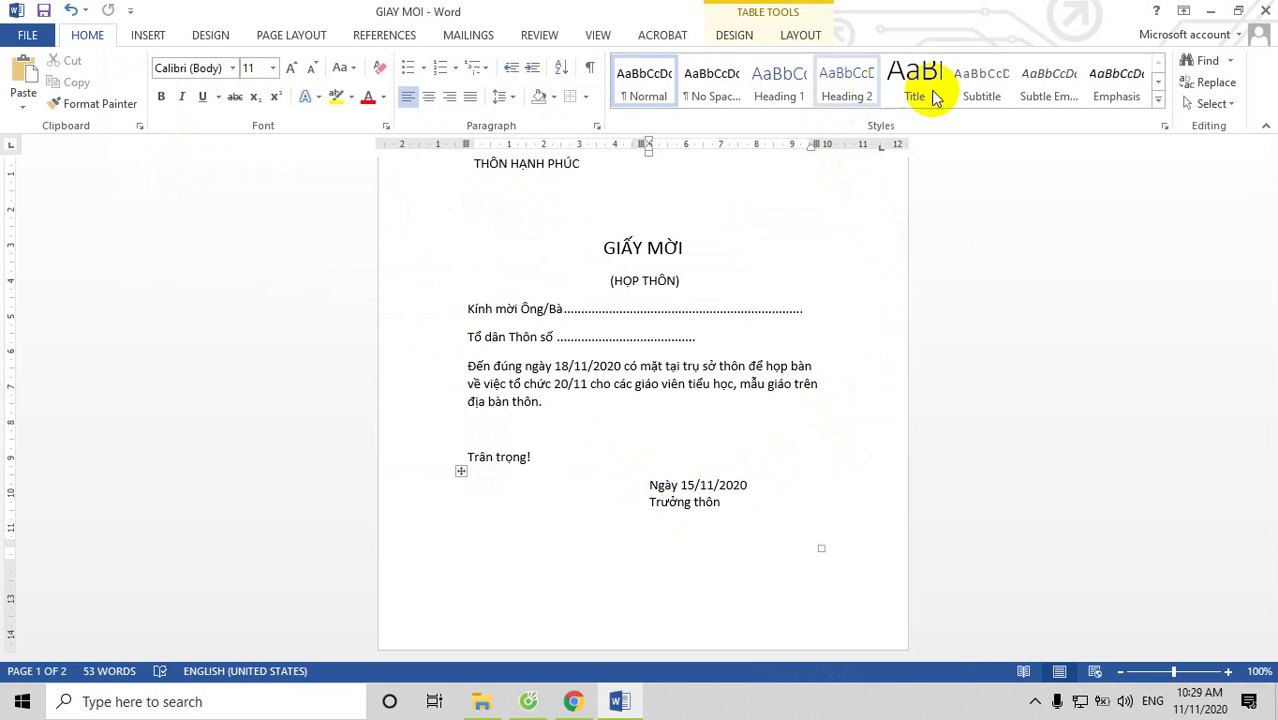
Step: Under Mailings > Select Recipients > Use an Existing List, pick DANH SACH LANH DAO THON from the Desktop
click(456, 45)
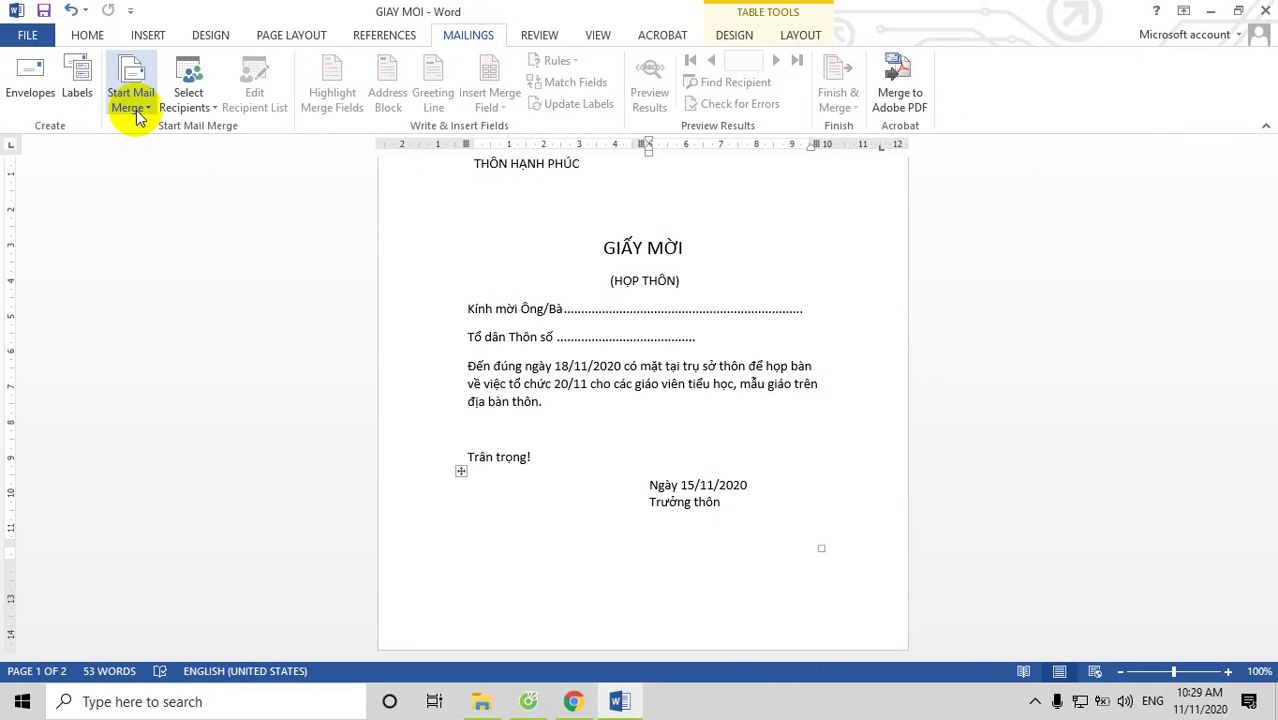
click(189, 105)
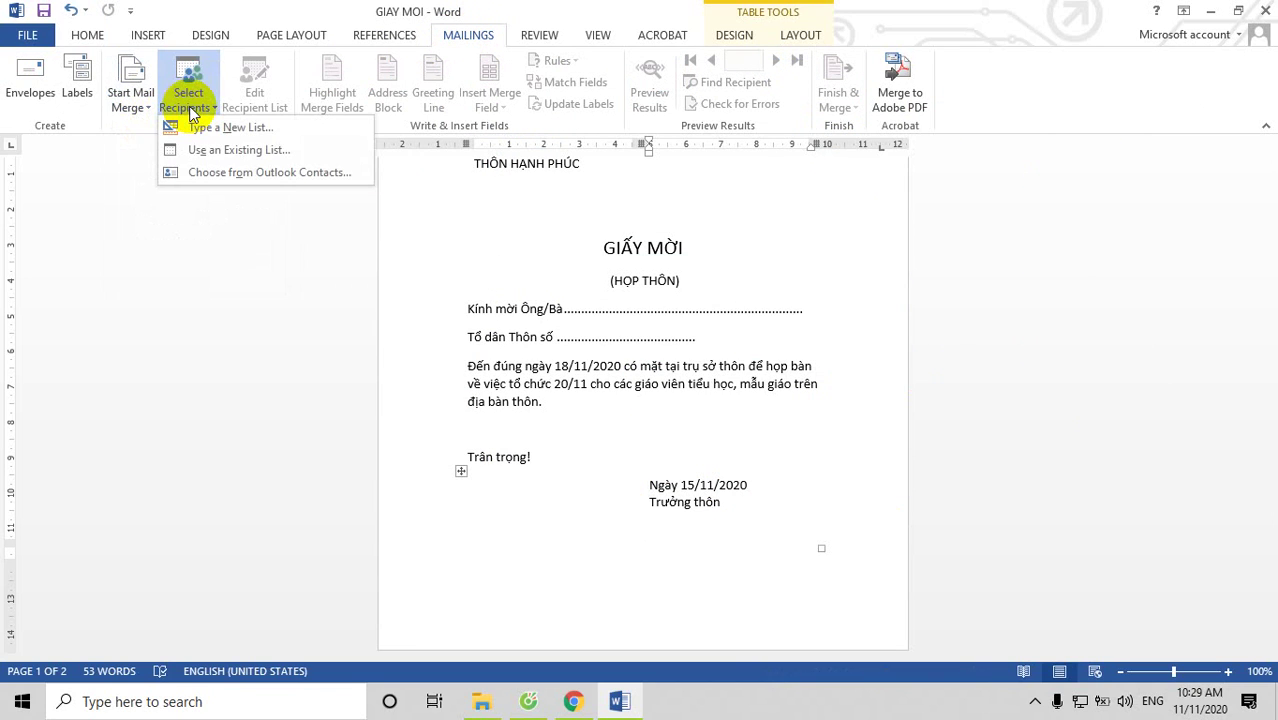
click(241, 160)
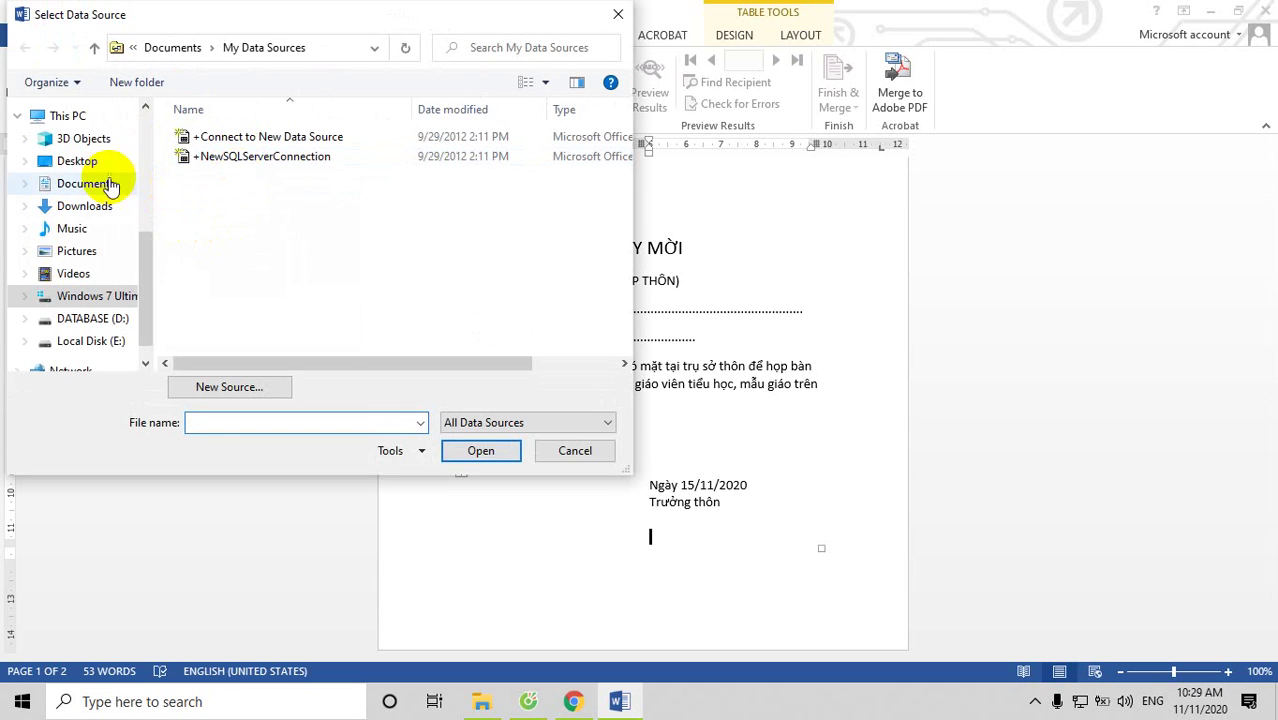
click(76, 160)
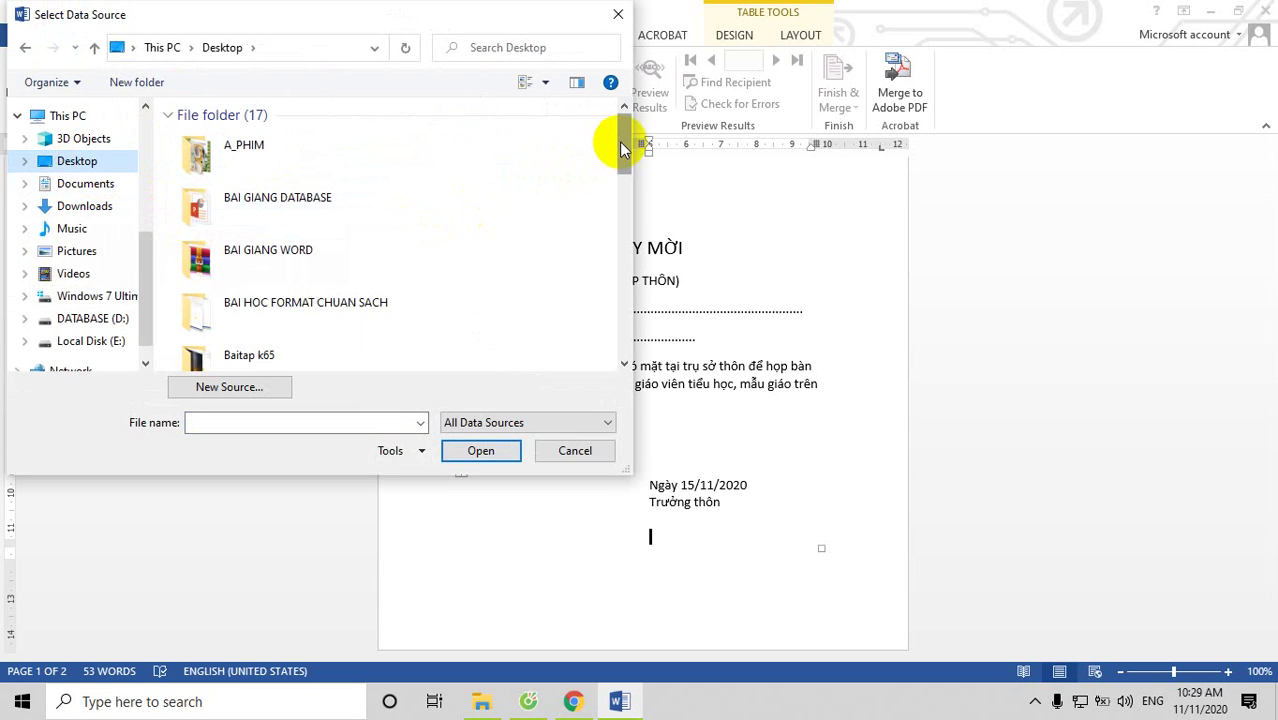
drag(622, 148, 620, 330)
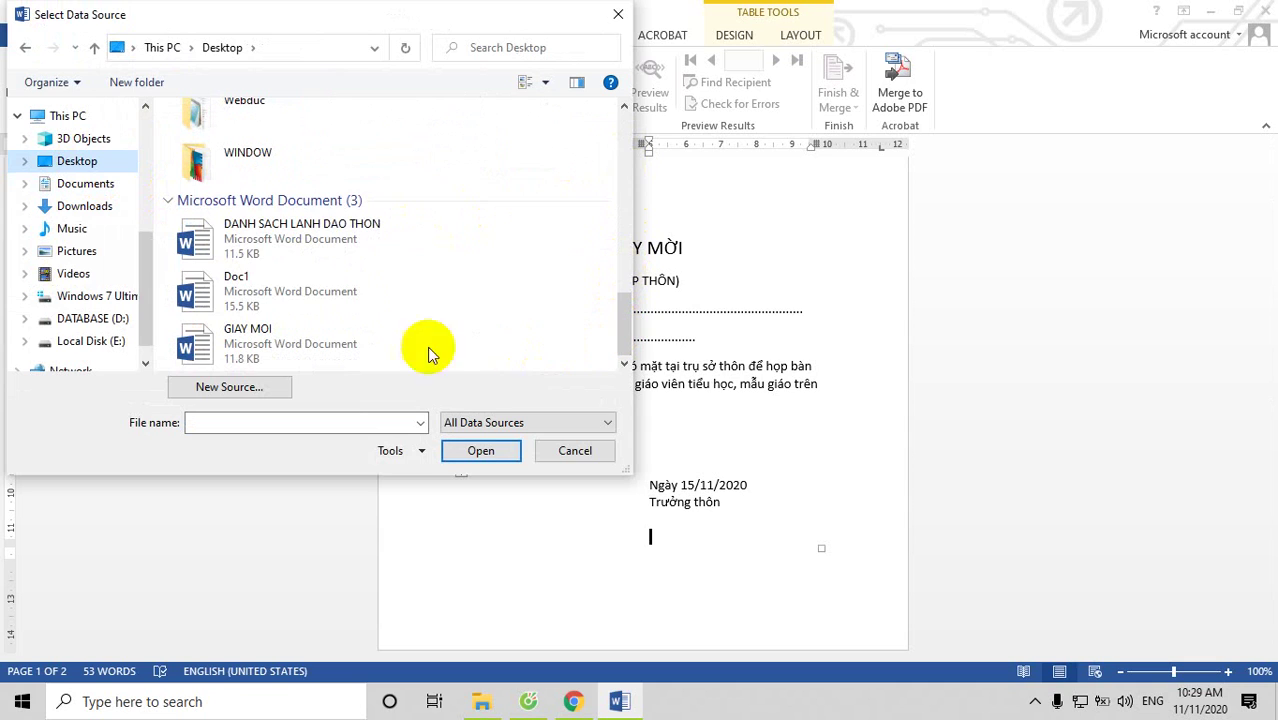
double_click(203, 247)
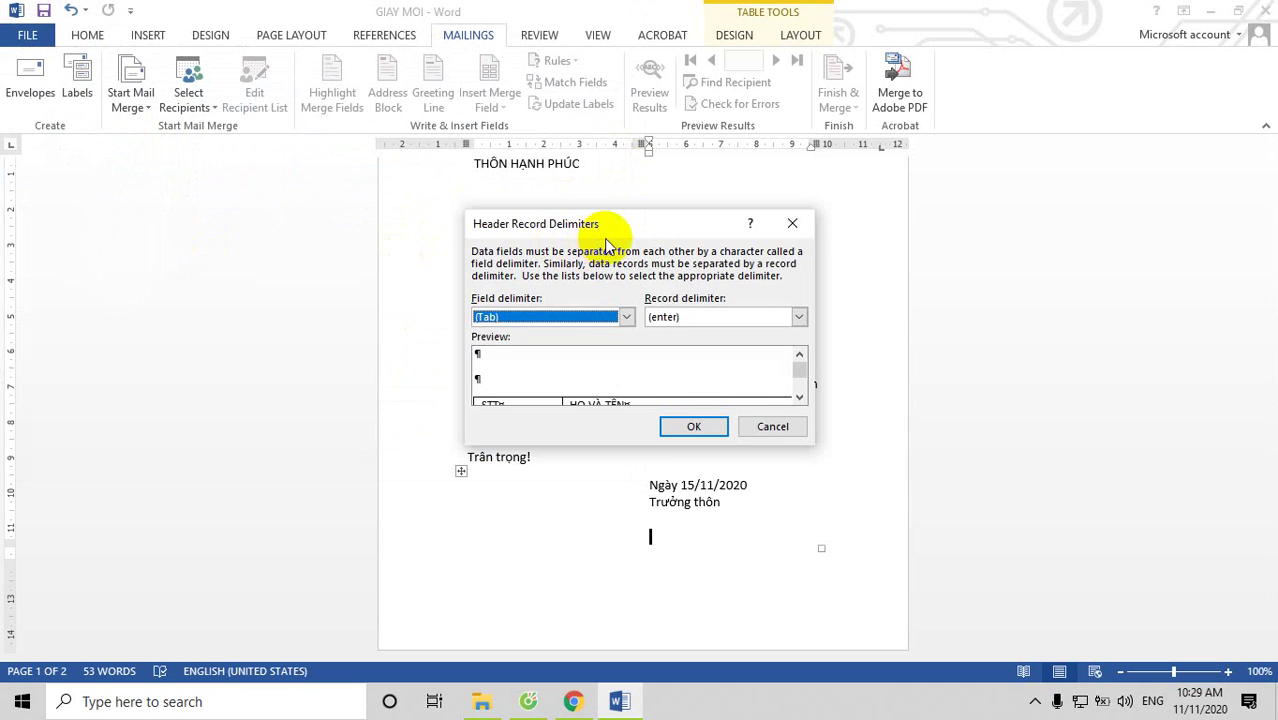
drag(615, 226, 991, 163)
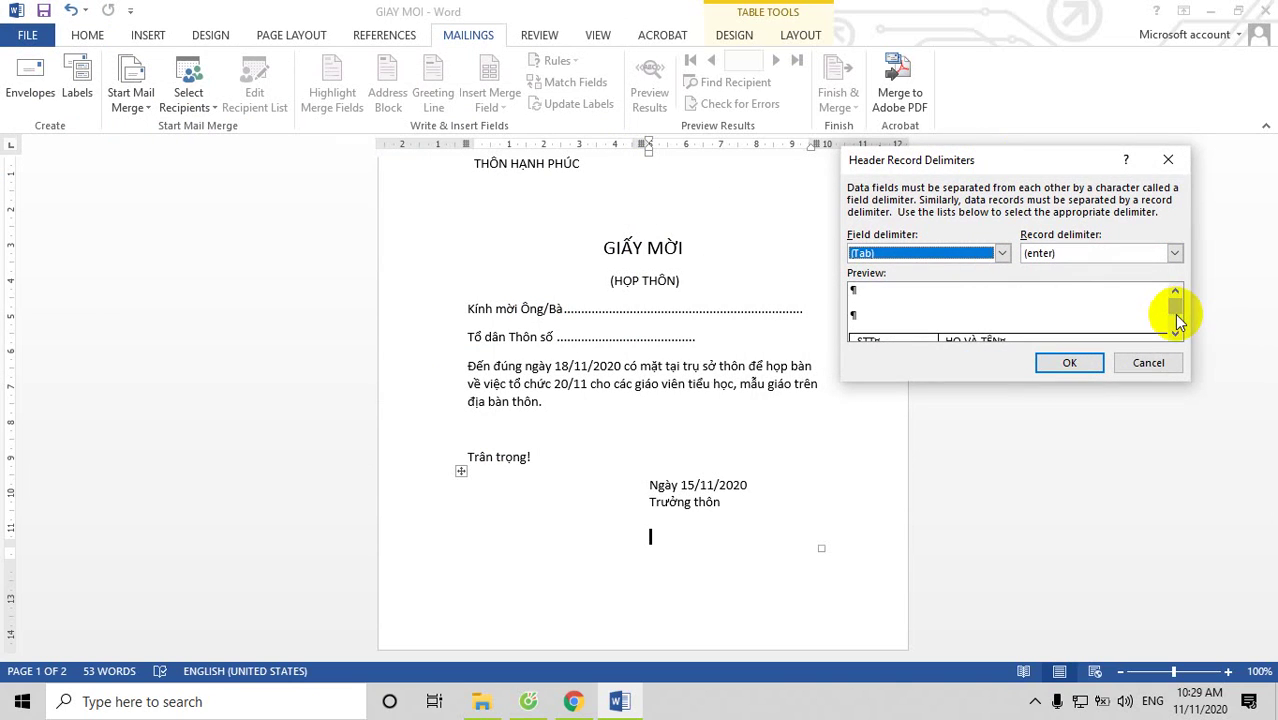
drag(1175, 309, 1171, 317)
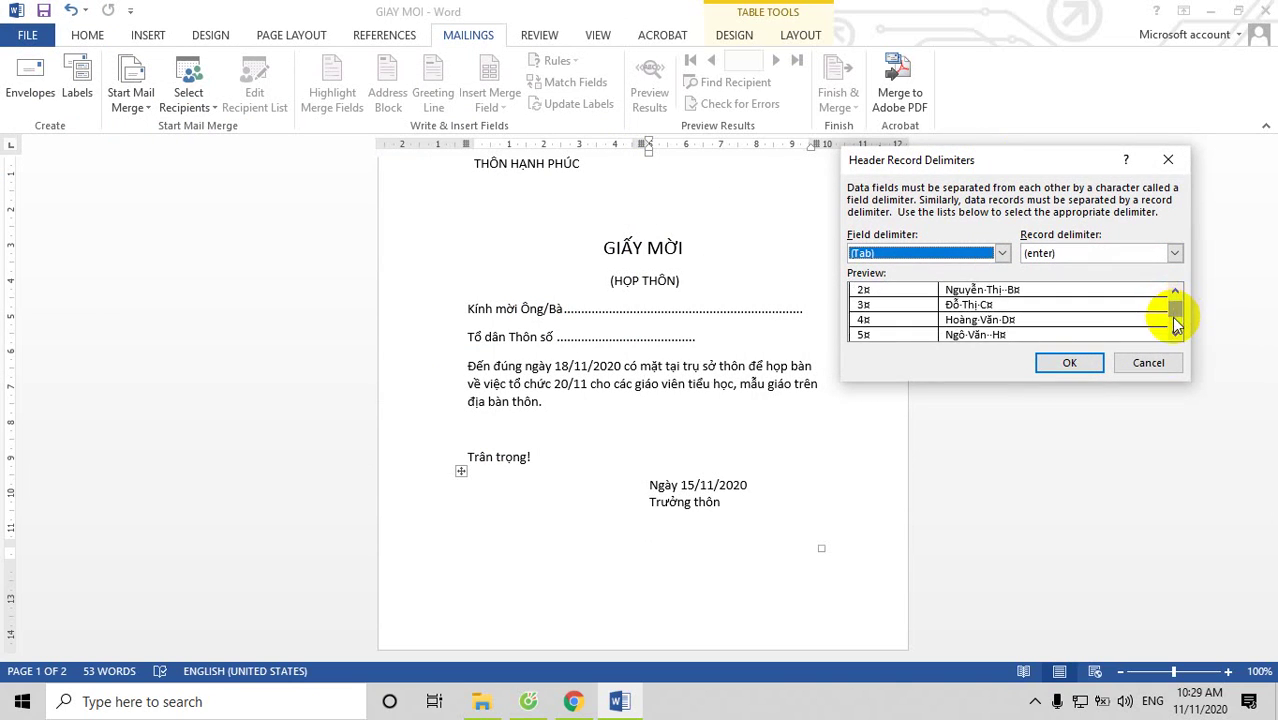
click(1138, 366)
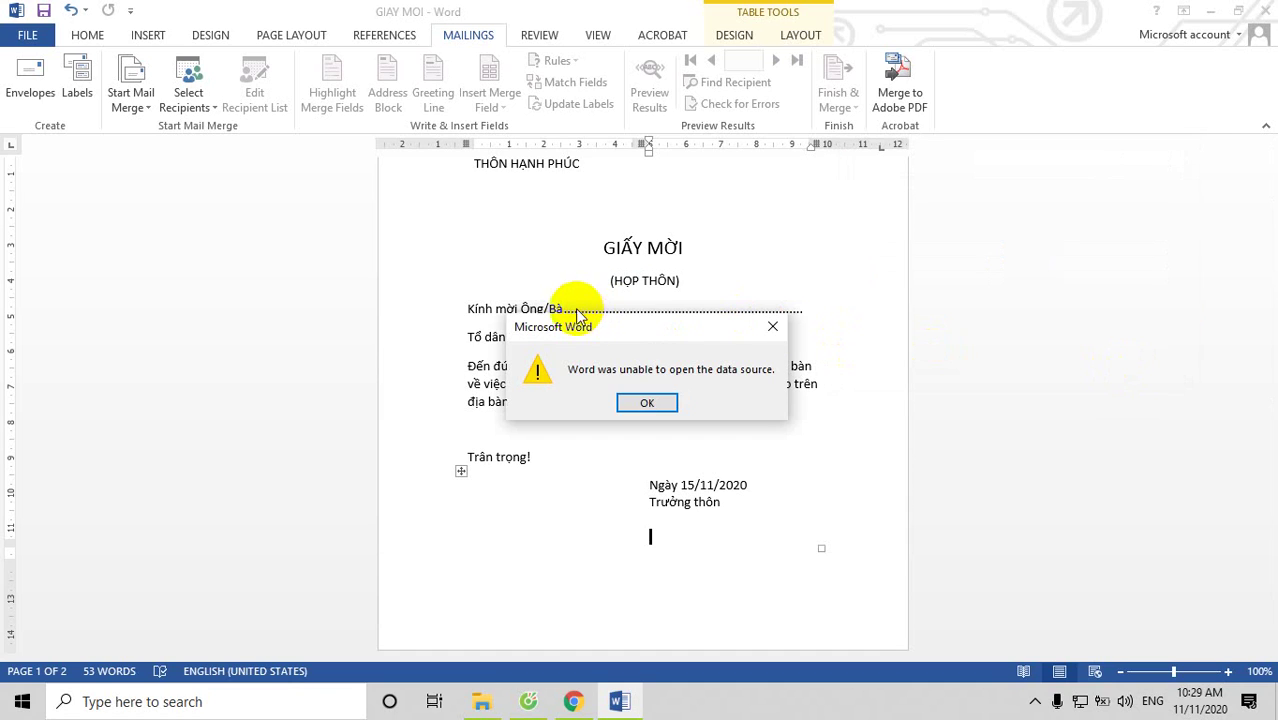
click(645, 400)
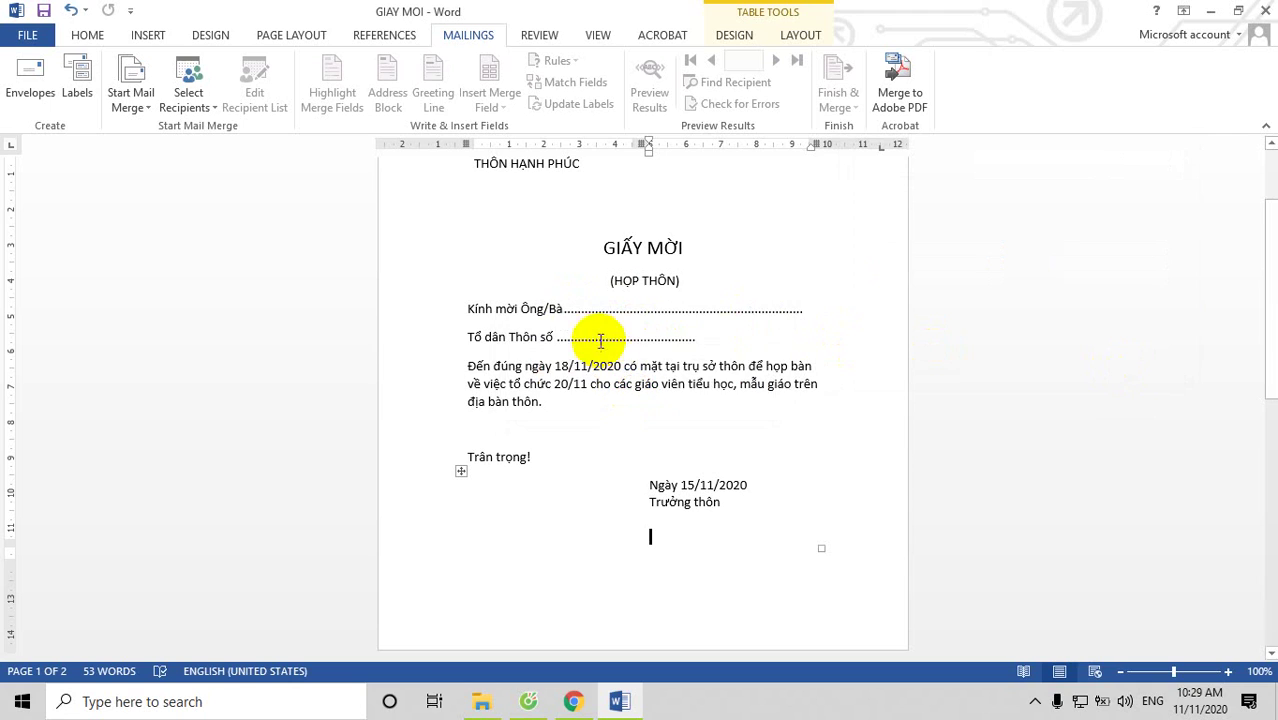
click(566, 308)
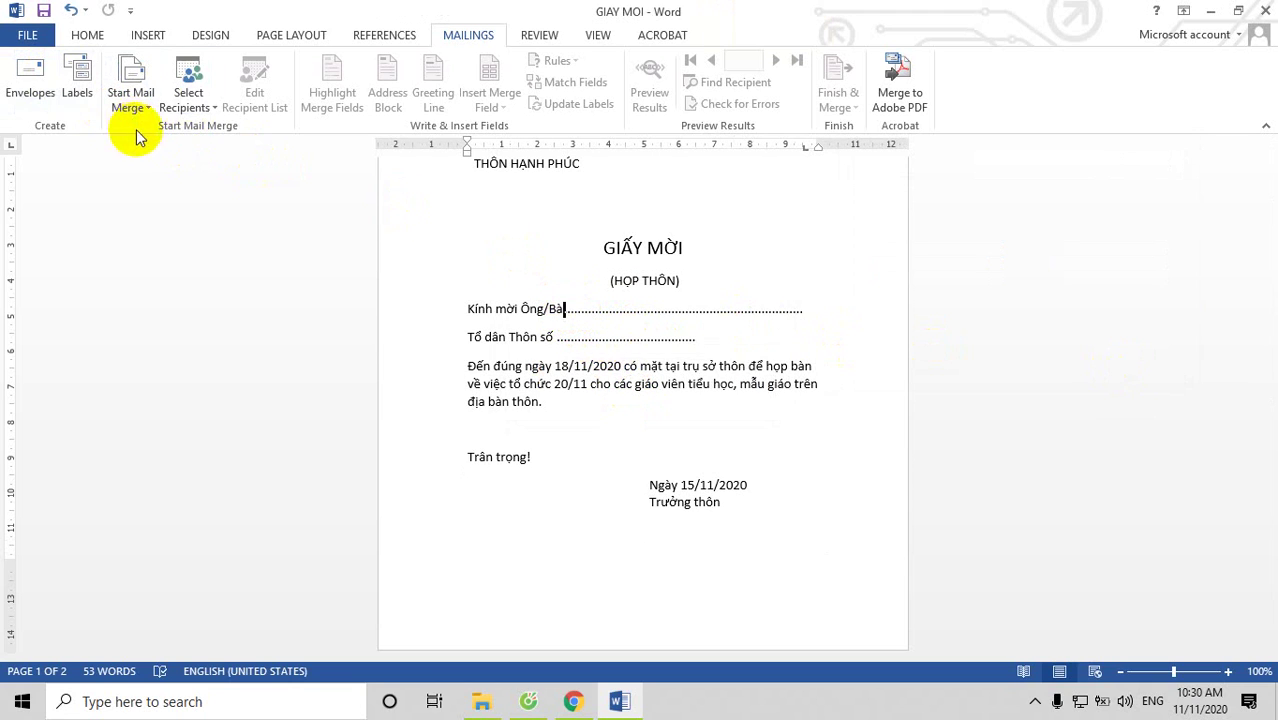
click(186, 100)
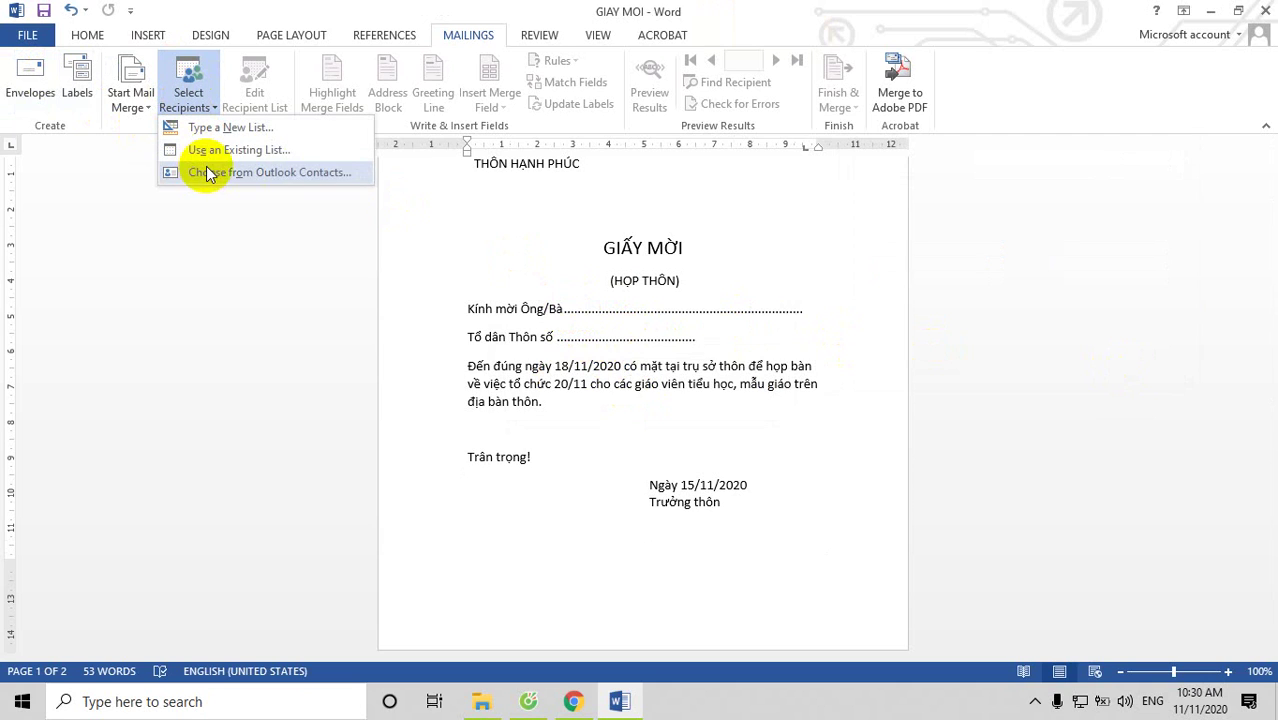
click(216, 154)
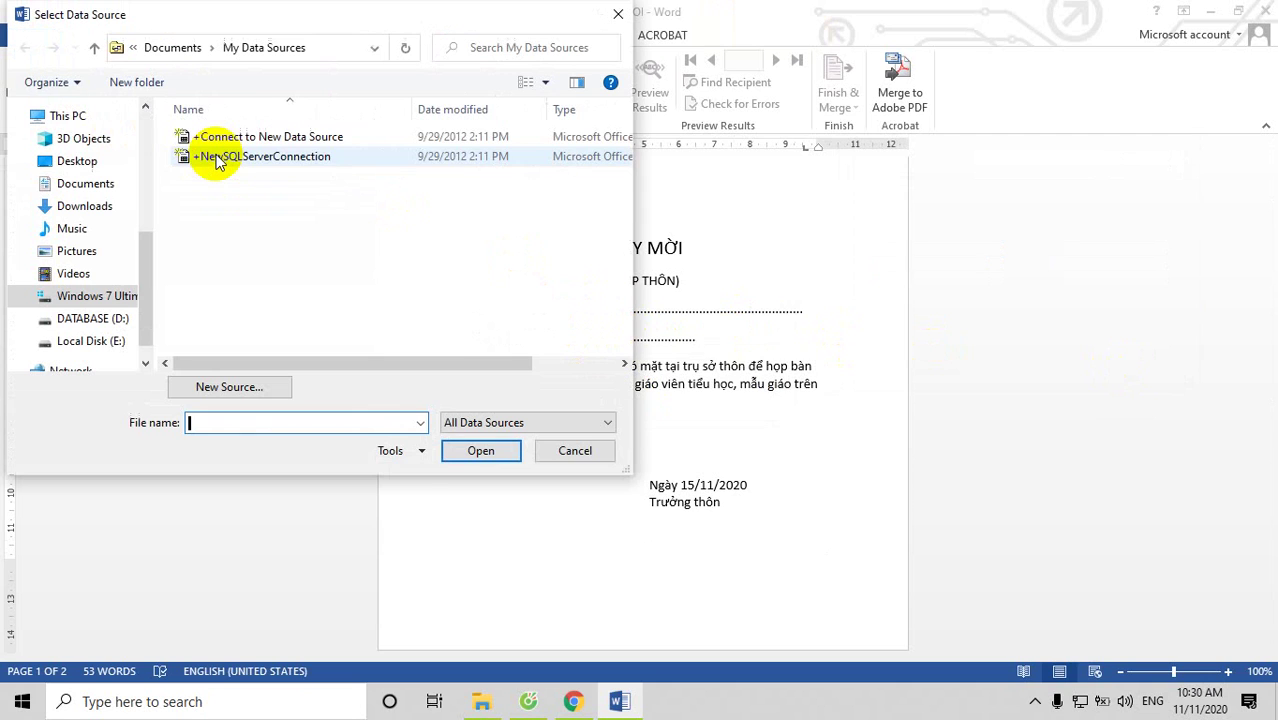
click(72, 161)
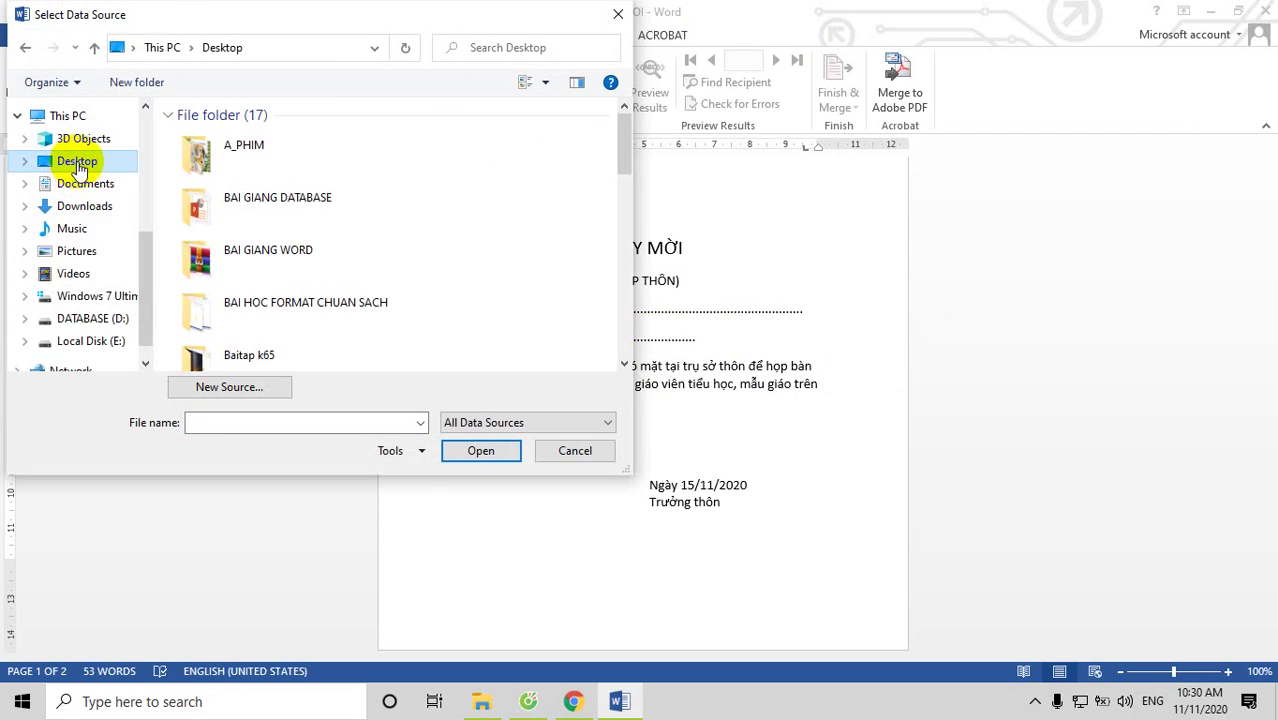
drag(624, 162, 595, 348)
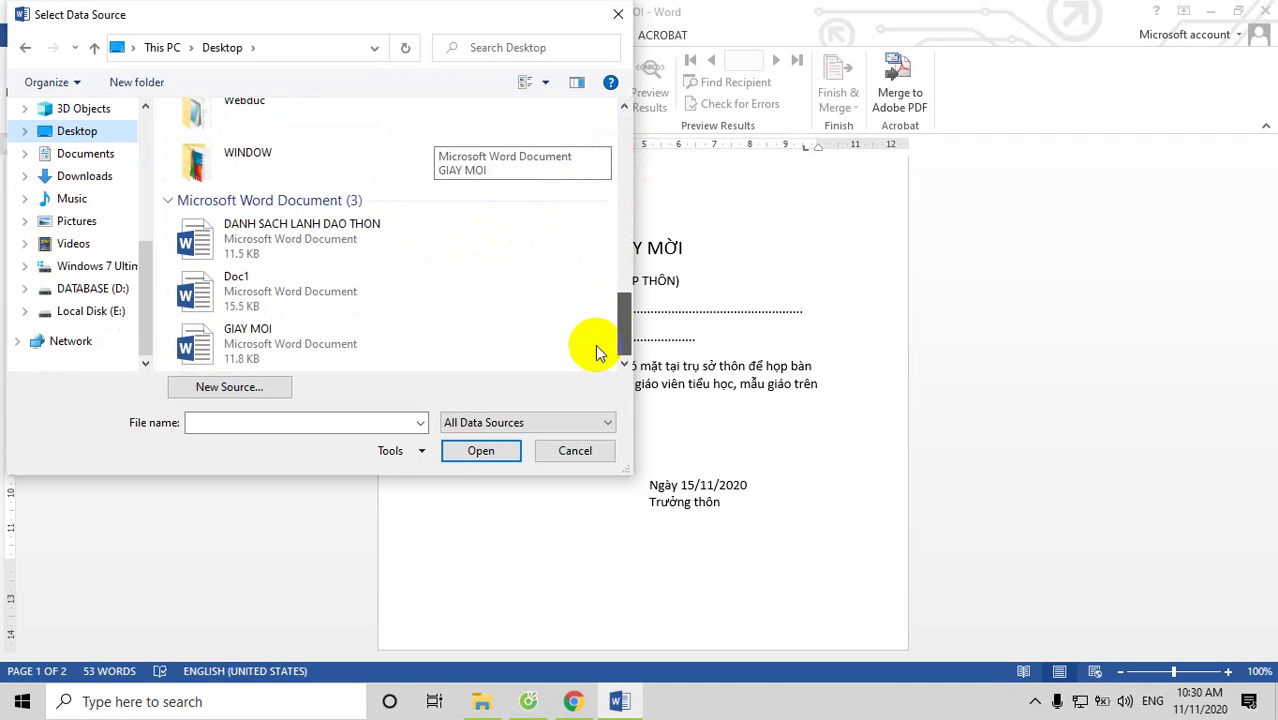
double_click(204, 249)
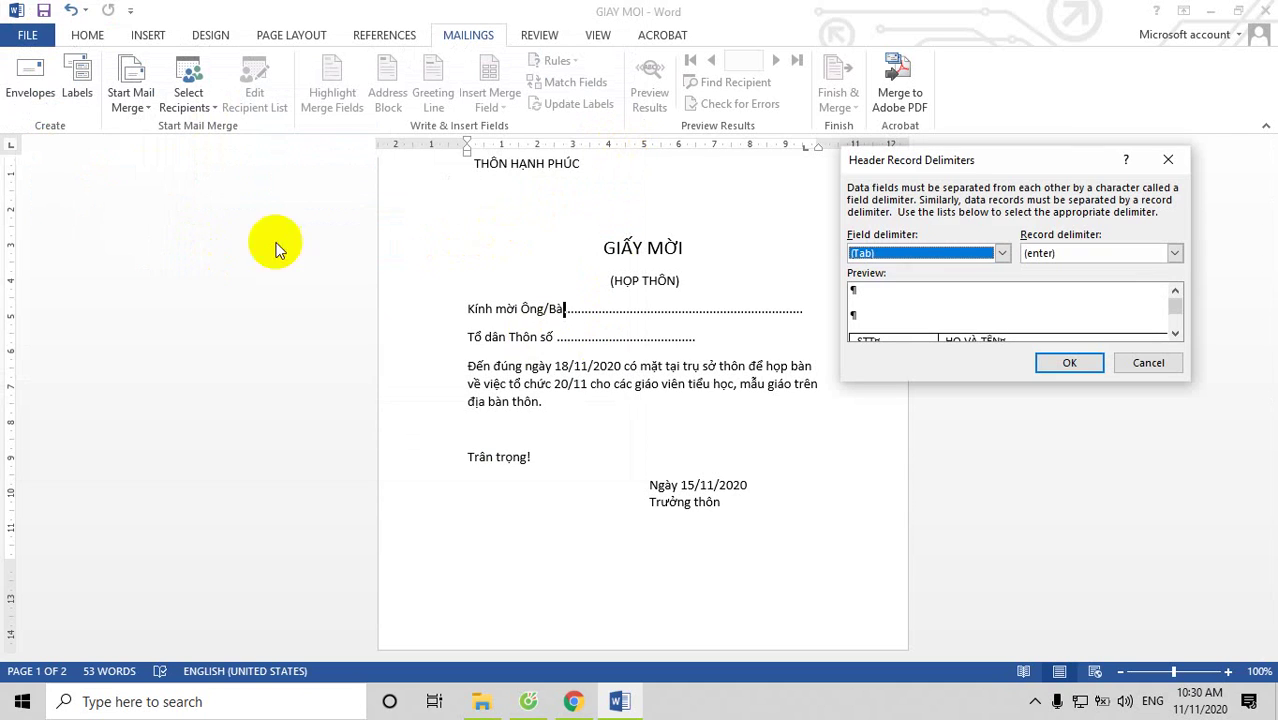
Step: In Header Record Delimiters, keep Tab as the field delimiter and enter as the record delimiter
click(1003, 253)
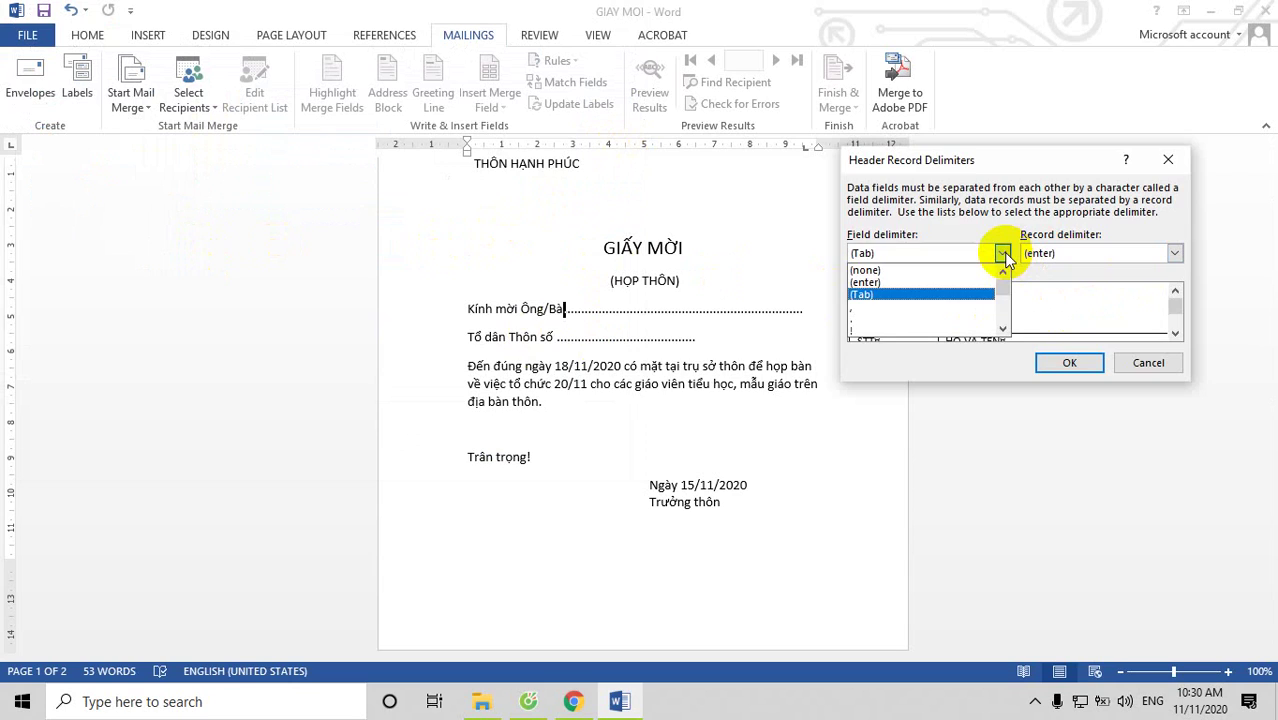
click(1003, 253)
click(1173, 254)
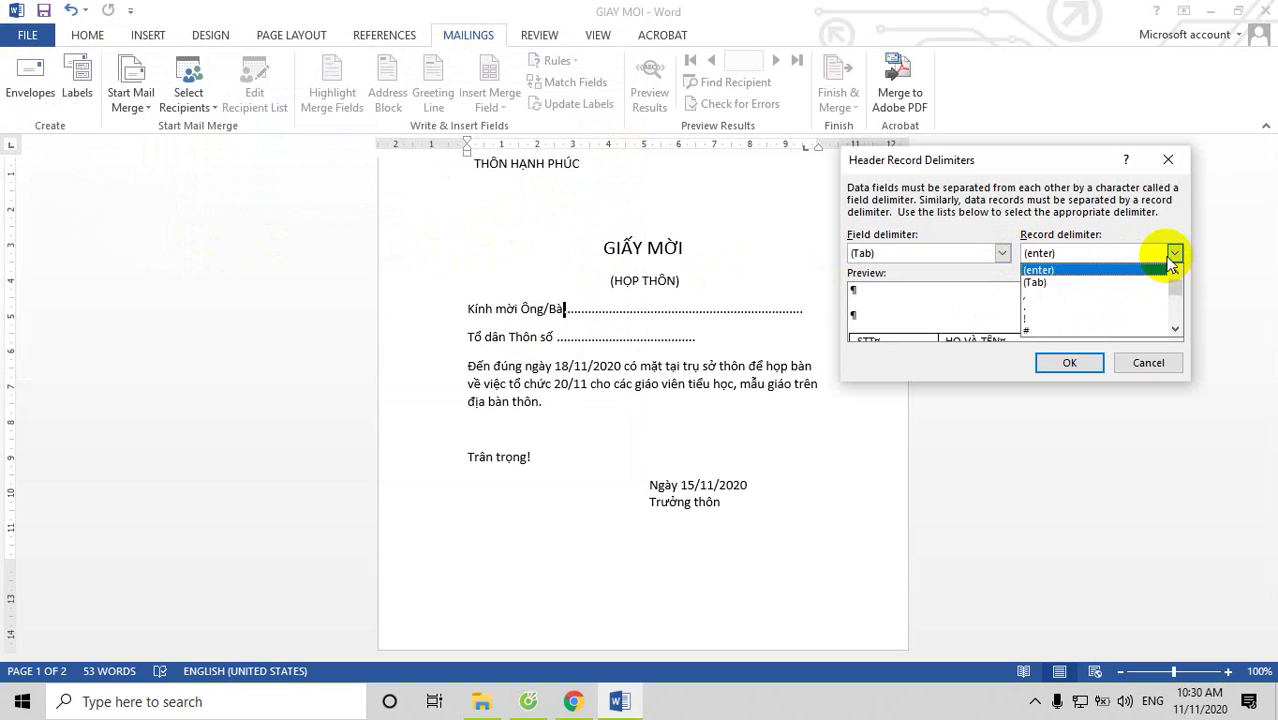
click(1168, 266)
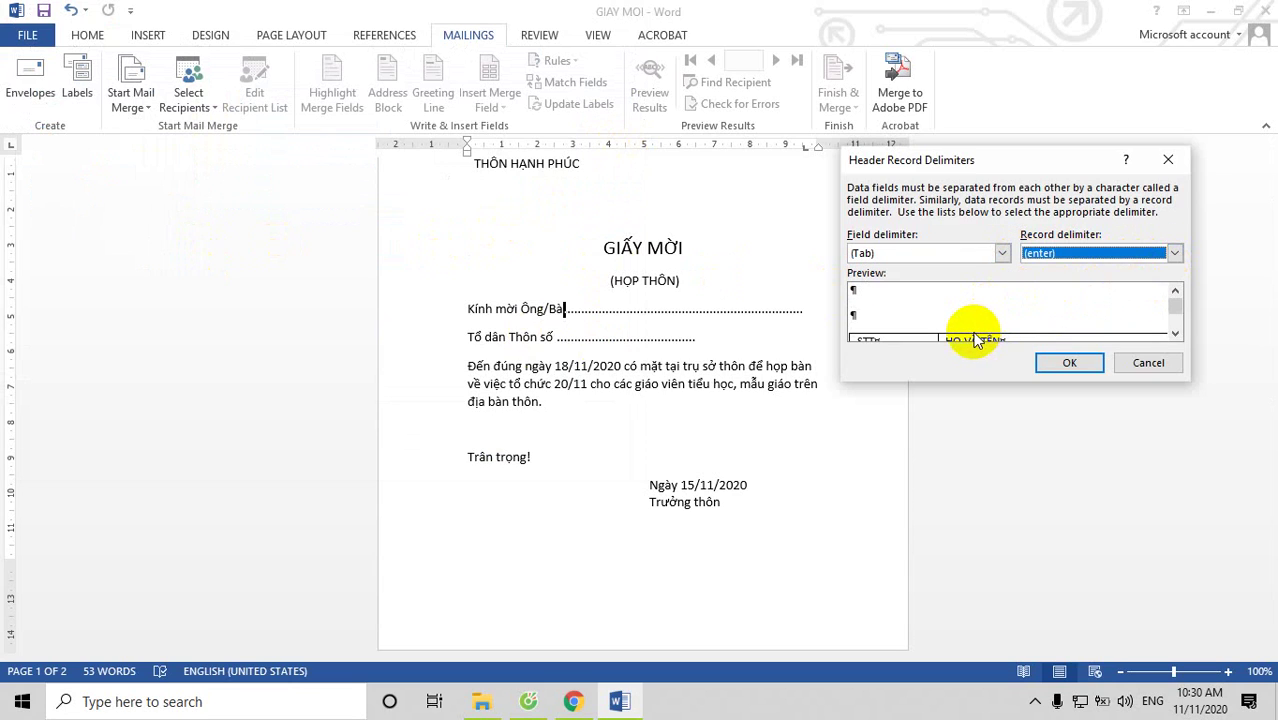
scroll(1174, 312, down, 1)
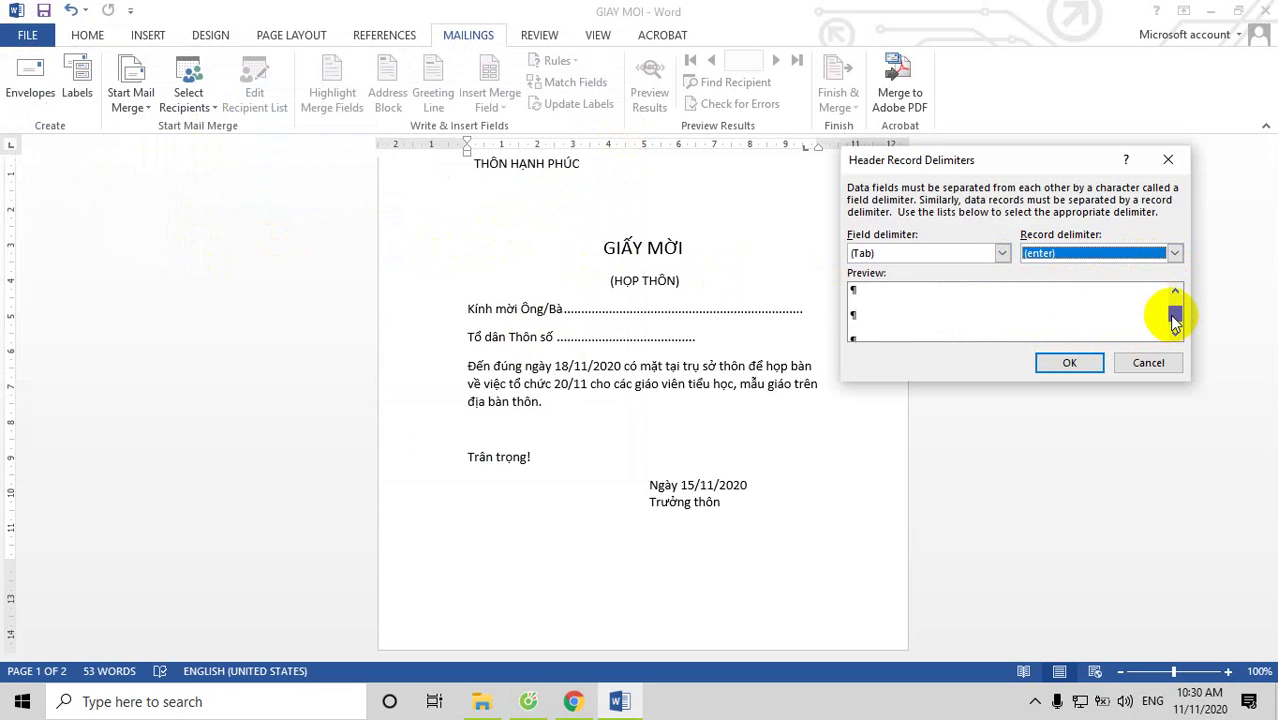
scroll(1174, 314, down, 2)
scroll(1174, 313, up, 3)
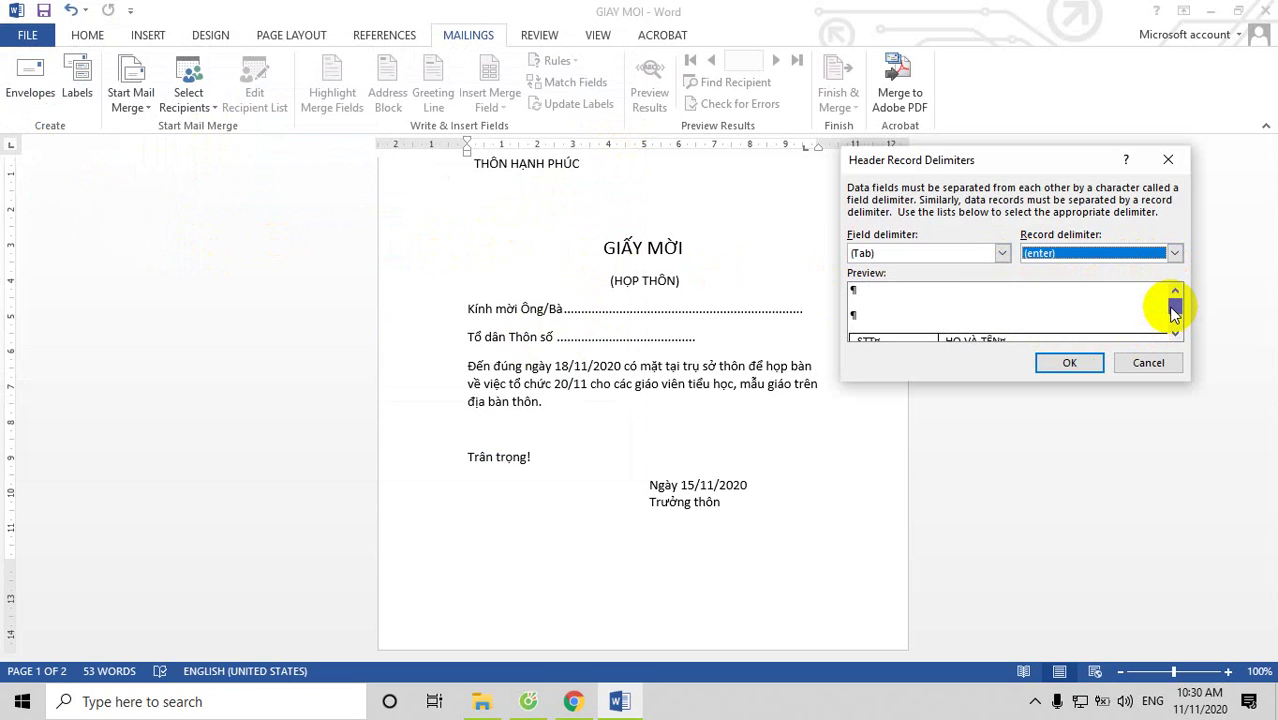
scroll(1174, 312, down, 2)
scroll(1174, 313, down, 3)
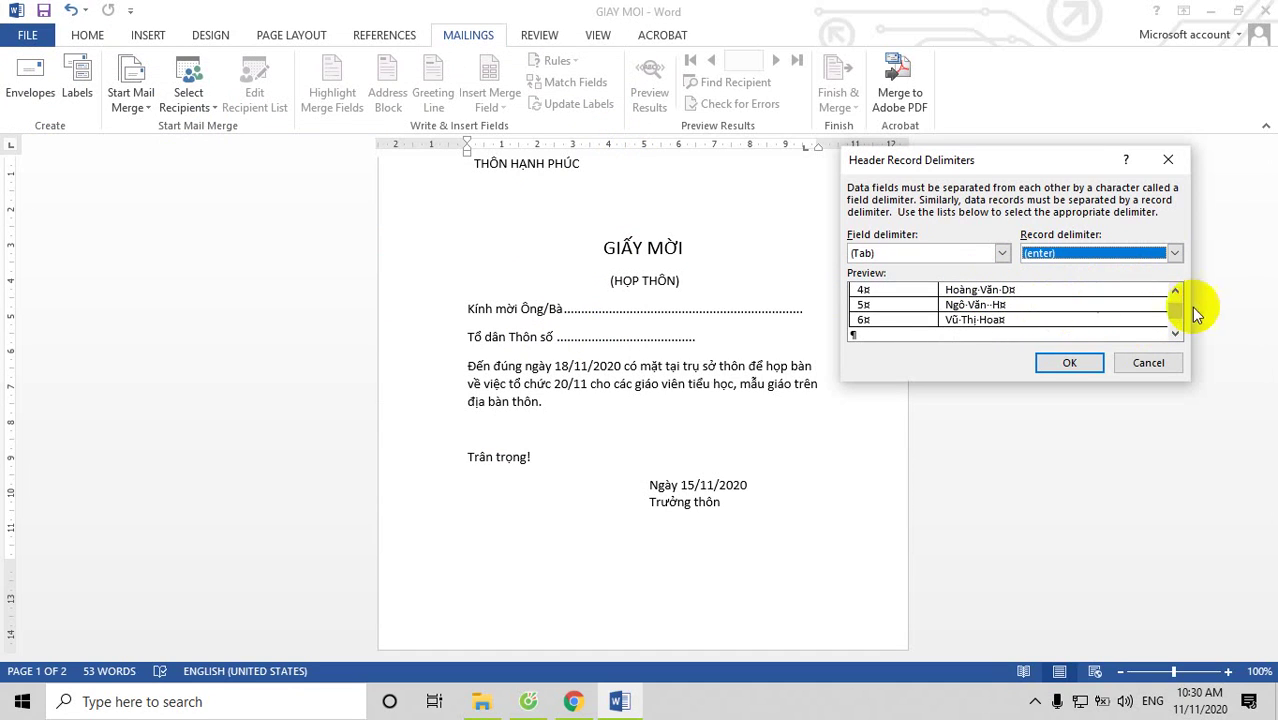
scroll(1173, 307, up, 2)
scroll(1172, 305, up, 2)
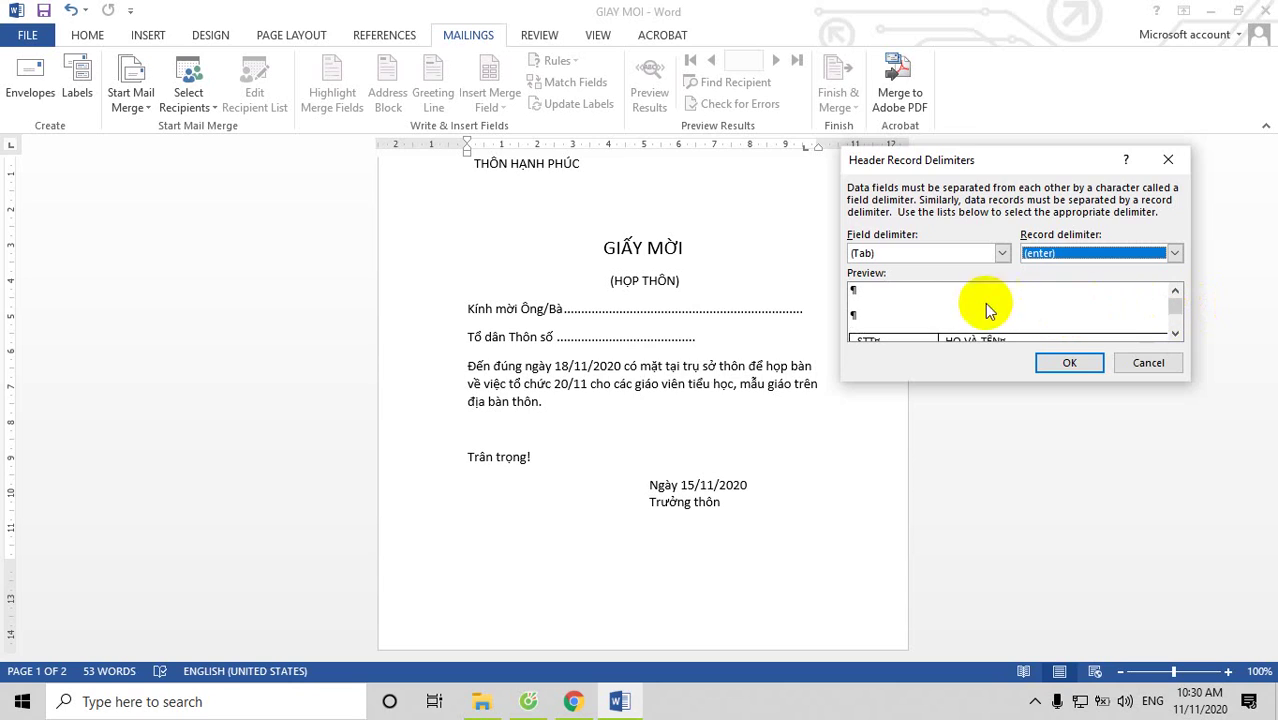
Step: Accept the delimiter settings and dismiss the 'unable to open the data source' error
click(1001, 253)
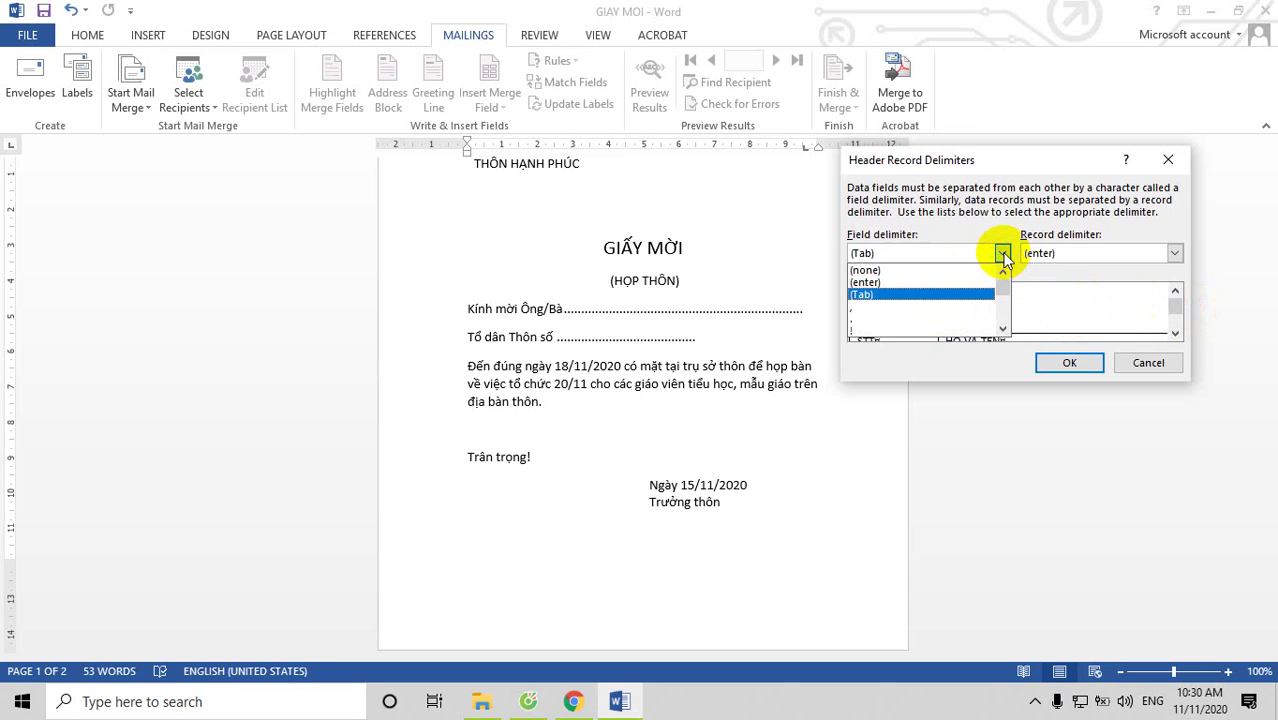
drag(1002, 280, 1003, 325)
click(1150, 363)
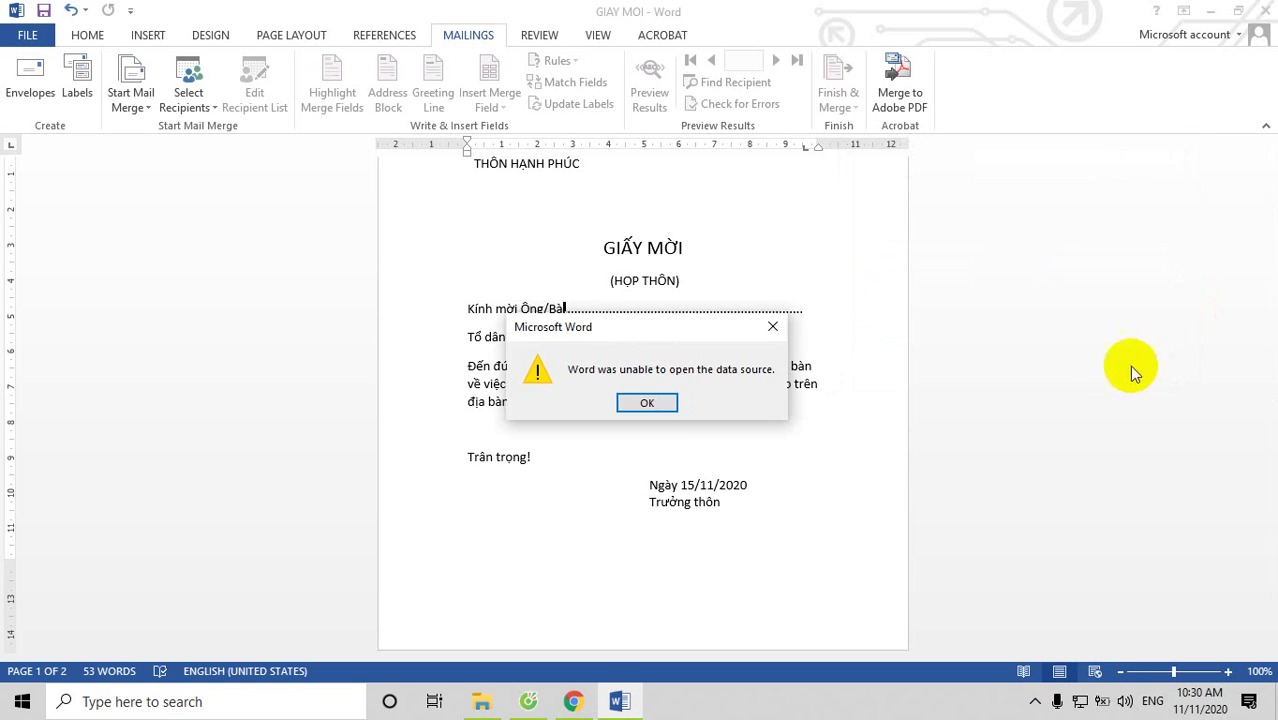
click(638, 401)
click(683, 431)
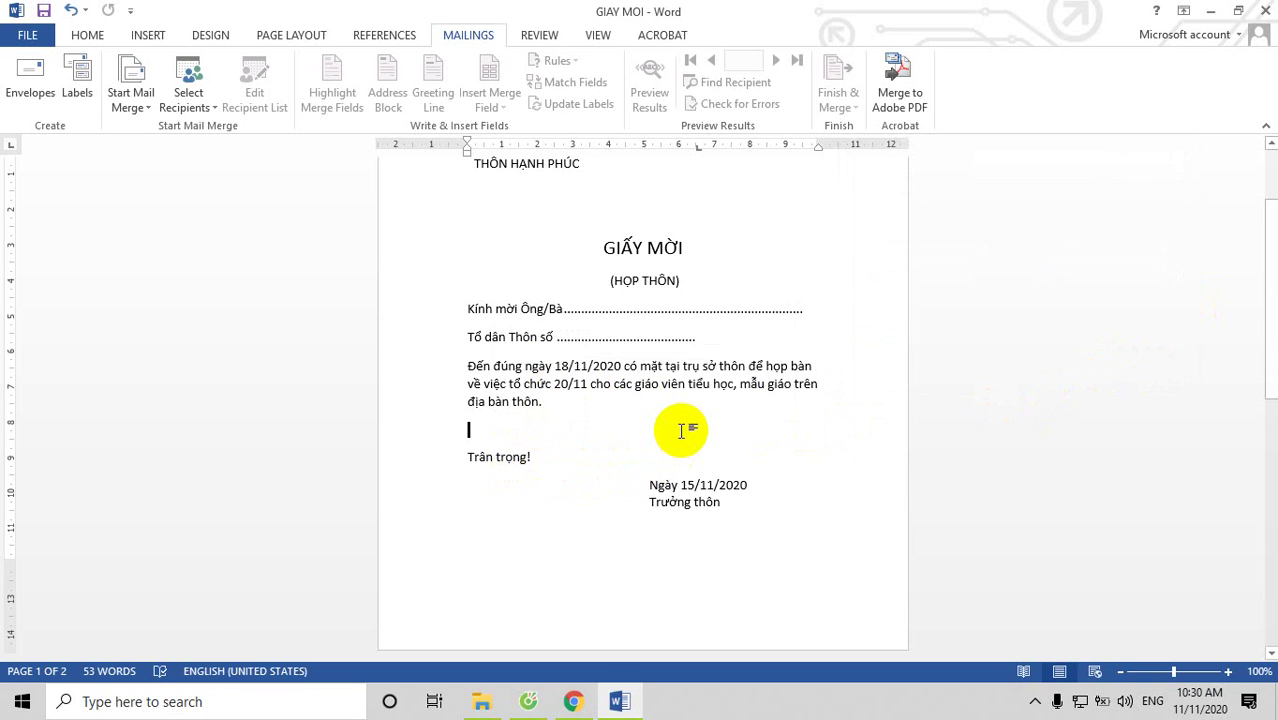
click(620, 703)
Step: Open the DANH SACH LANH DAO THON document from the desktop
click(622, 705)
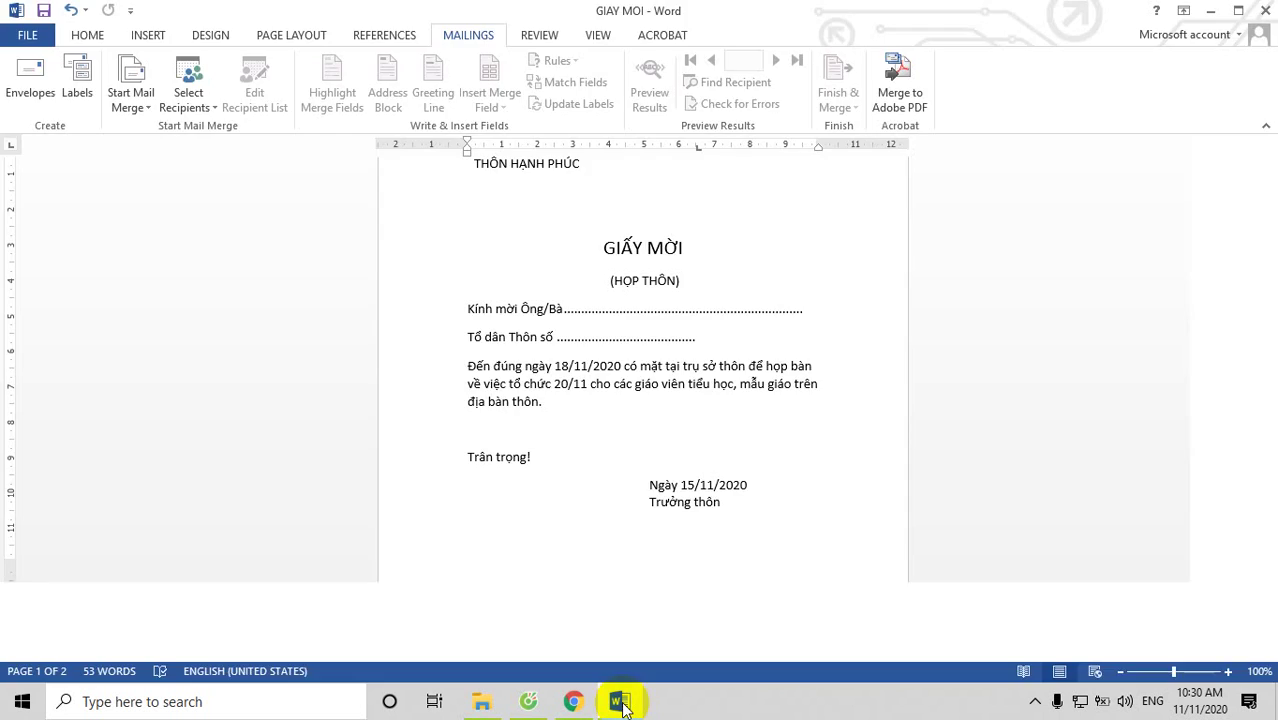
click(622, 705)
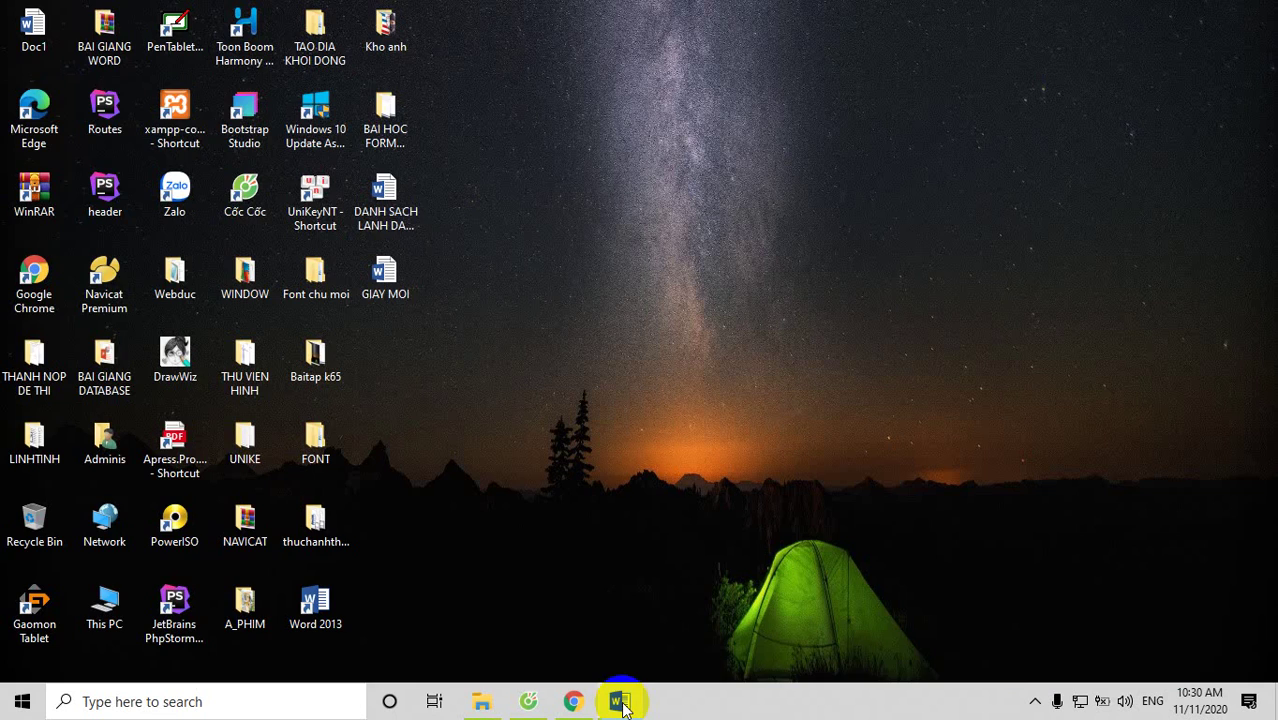
double_click(386, 197)
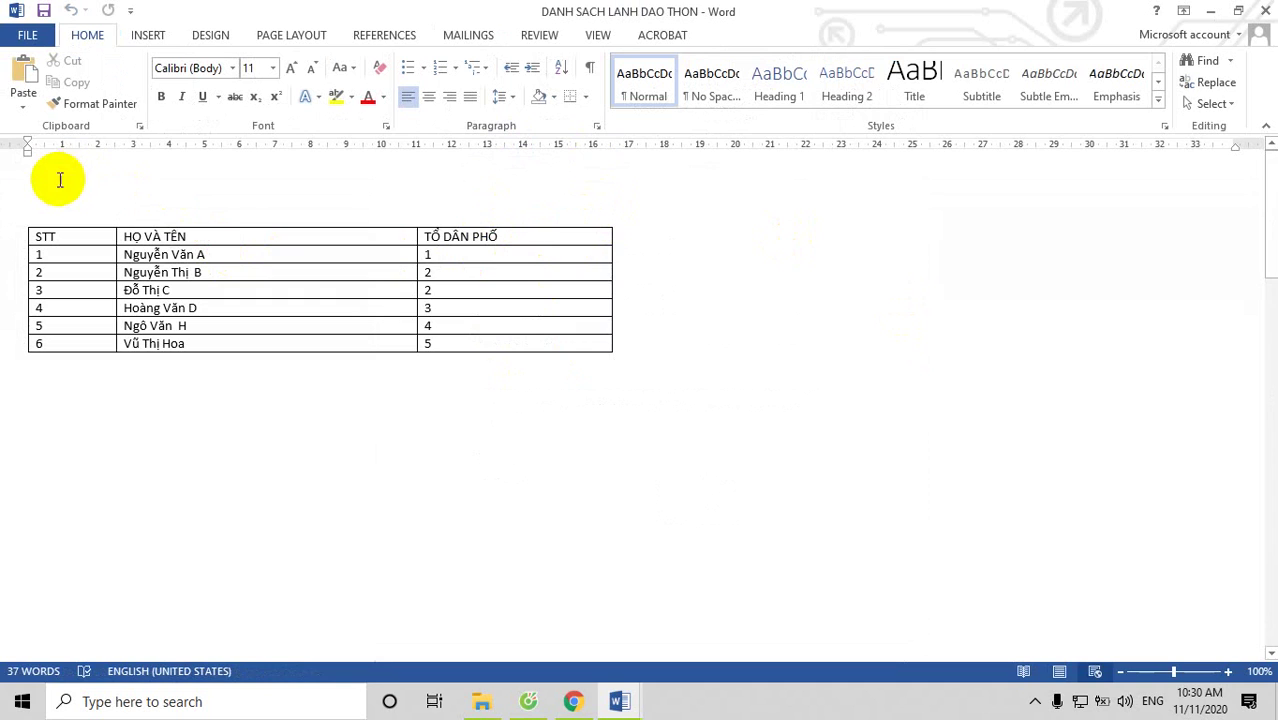
Step: Delete the blank lines above its table, then switch back to the GIAY MOI invitation
drag(30, 187, 117, 206)
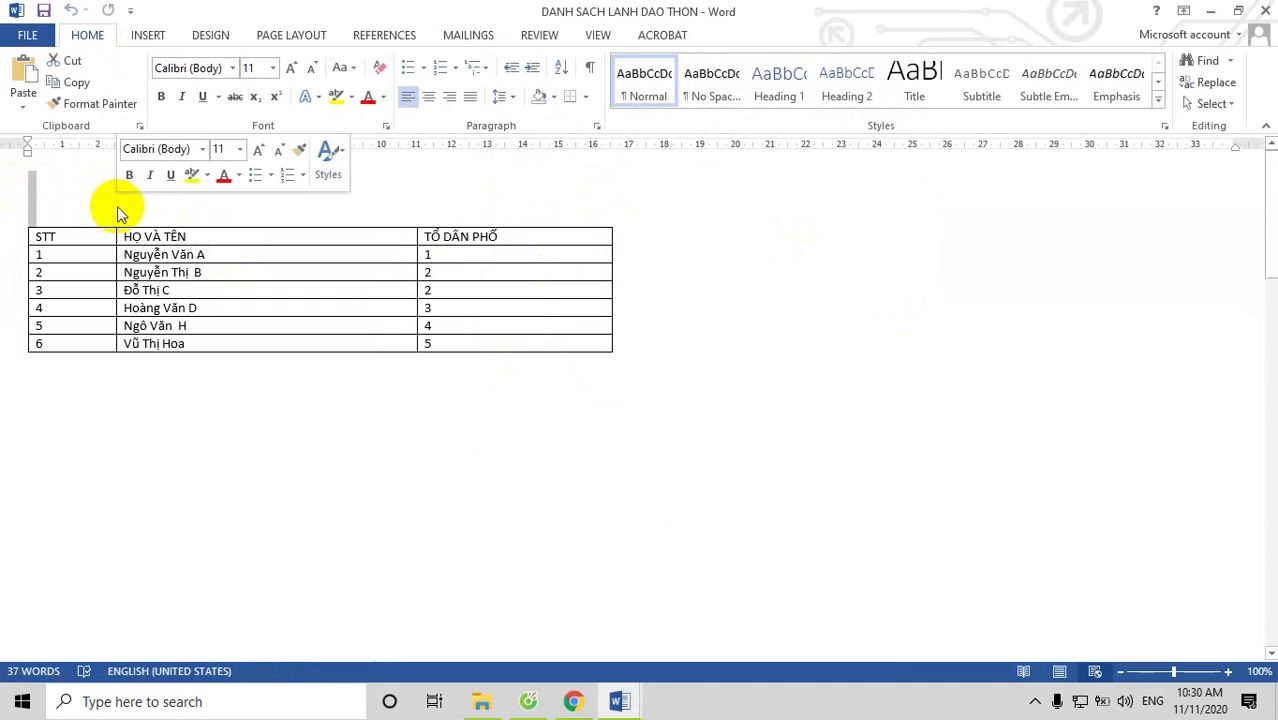
key(Delete)
click(246, 402)
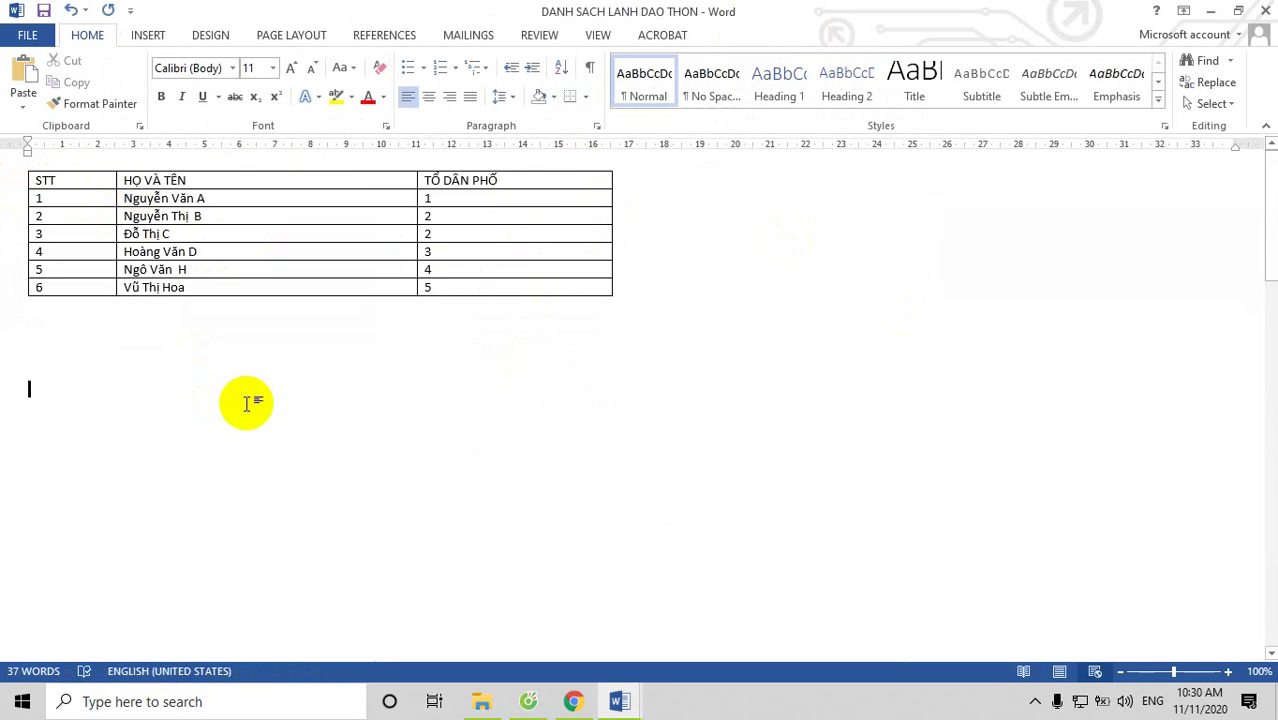
mouse_move(620, 700)
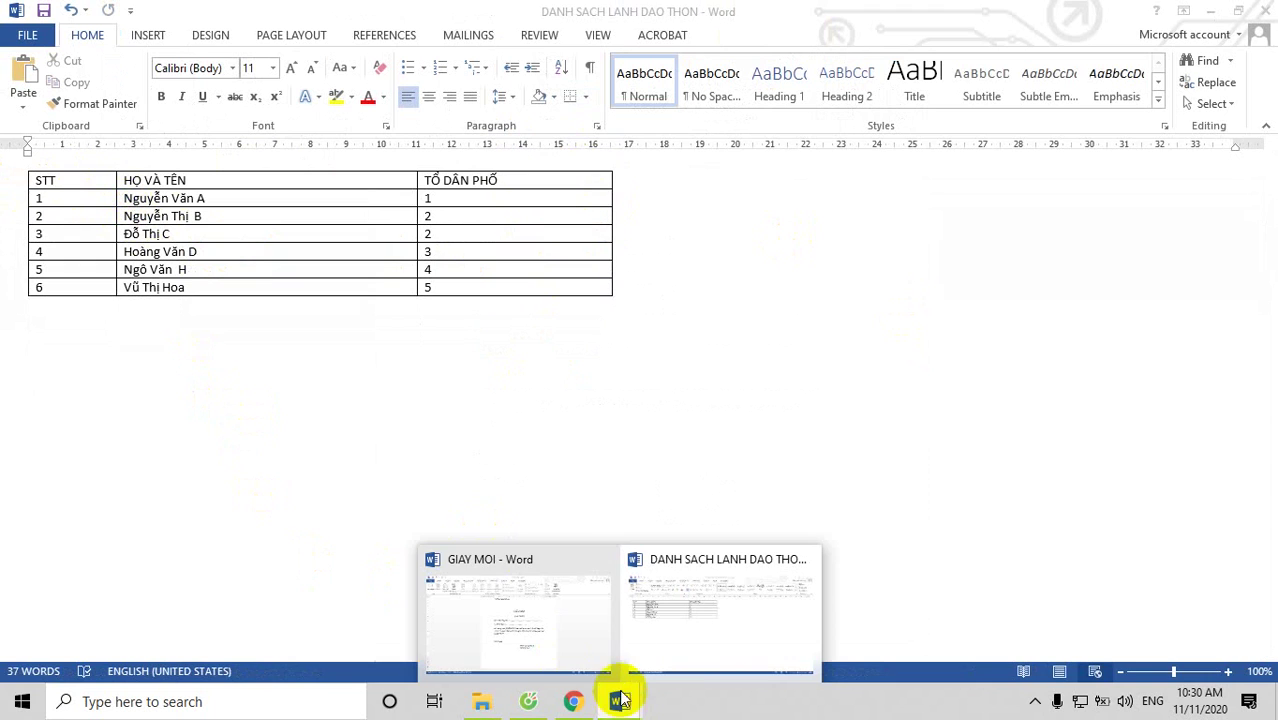
click(570, 634)
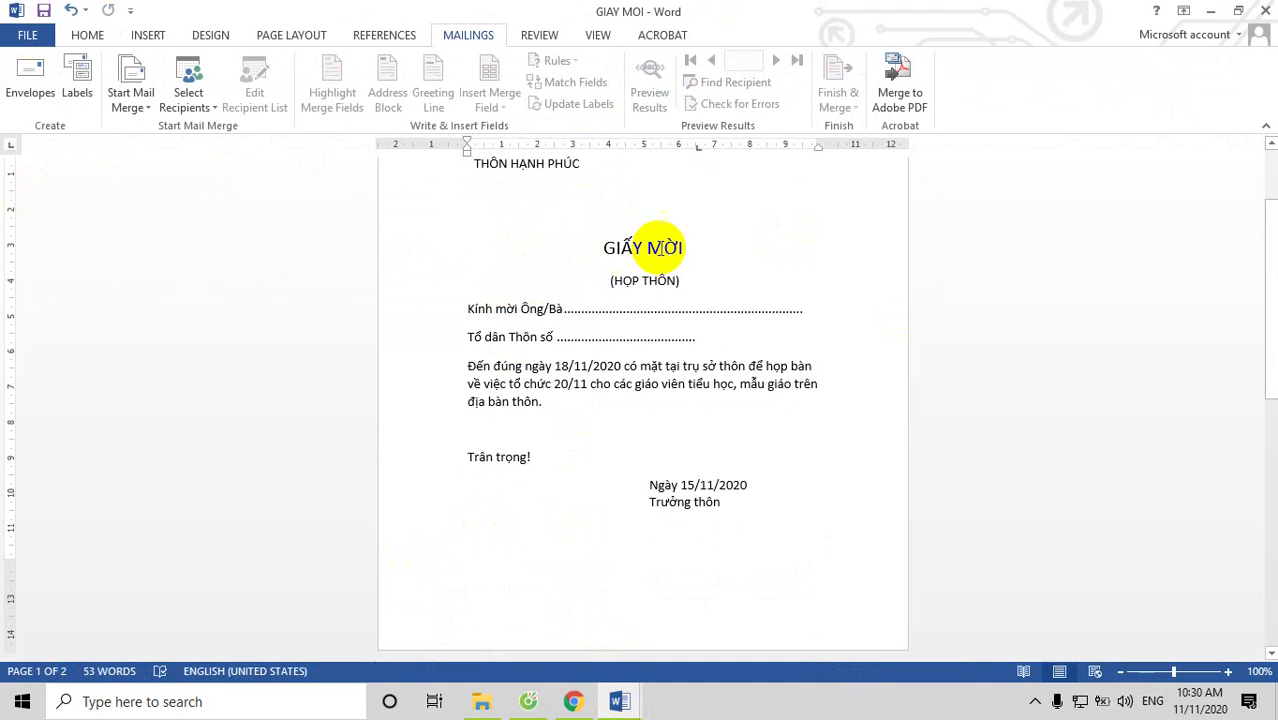
Step: Launch the Step-by-Step Mail Merge Wizard, then try Type a New List and cancel it
click(138, 105)
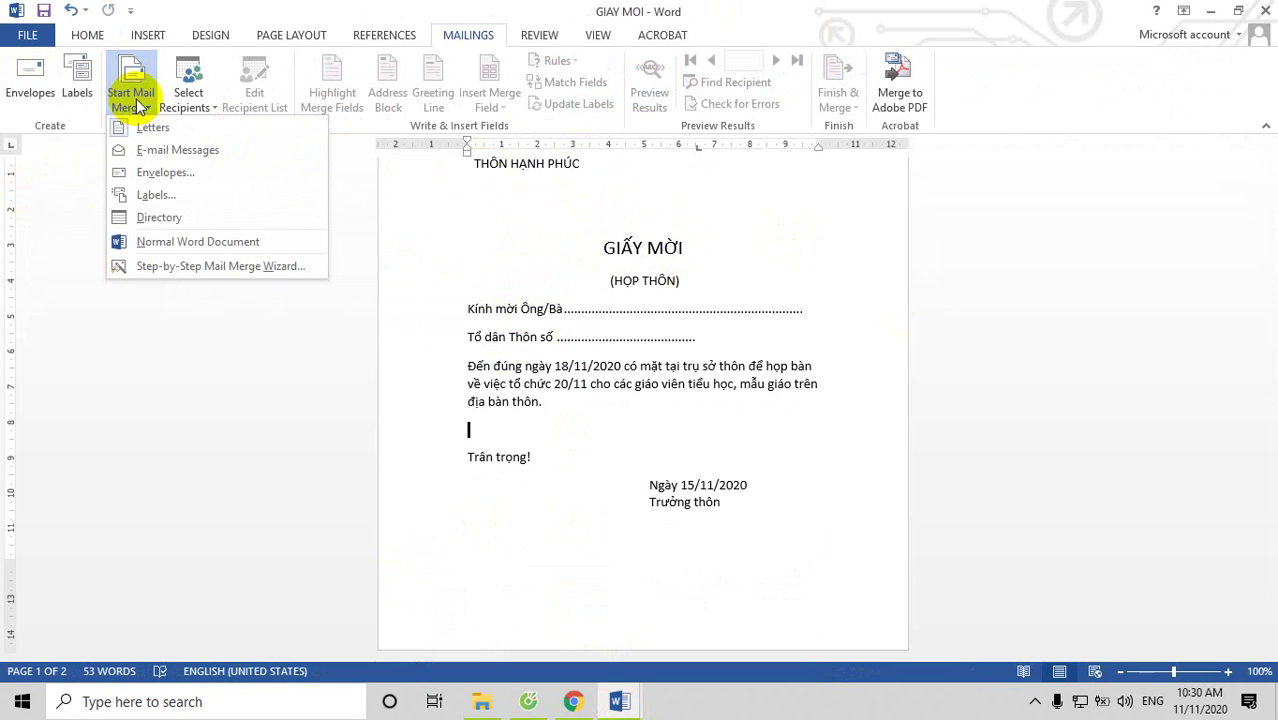
click(197, 267)
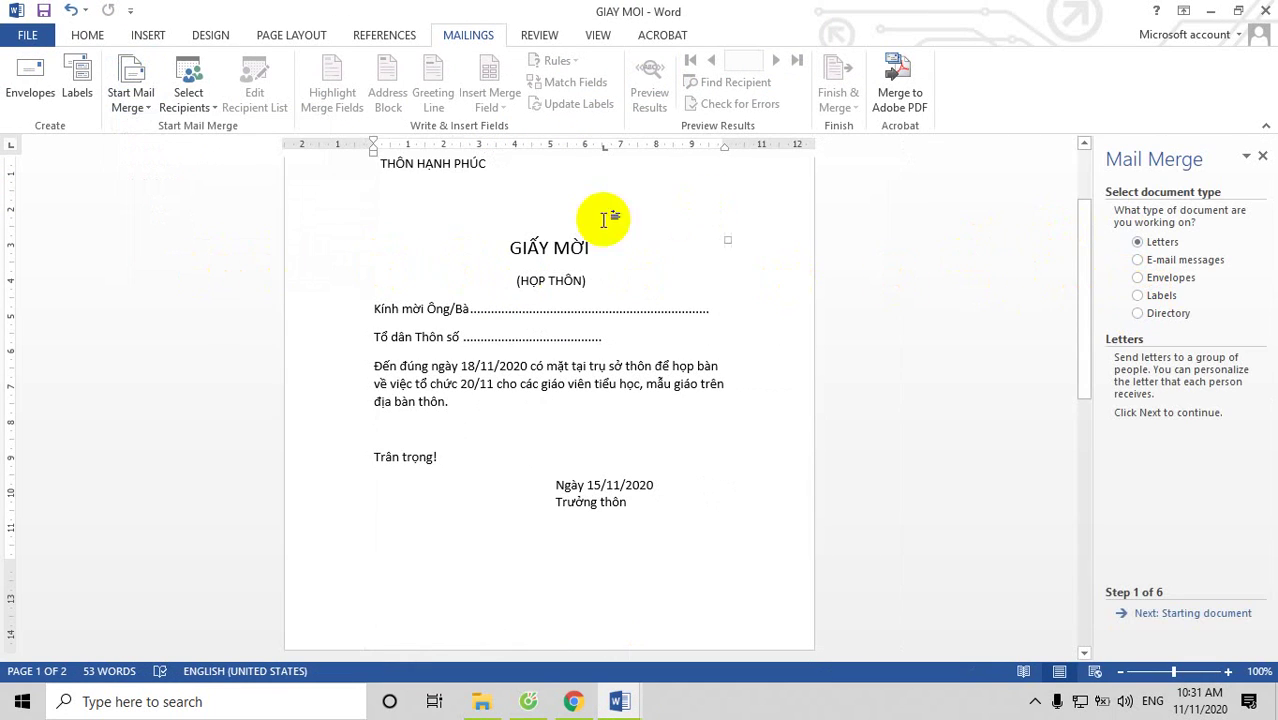
click(185, 105)
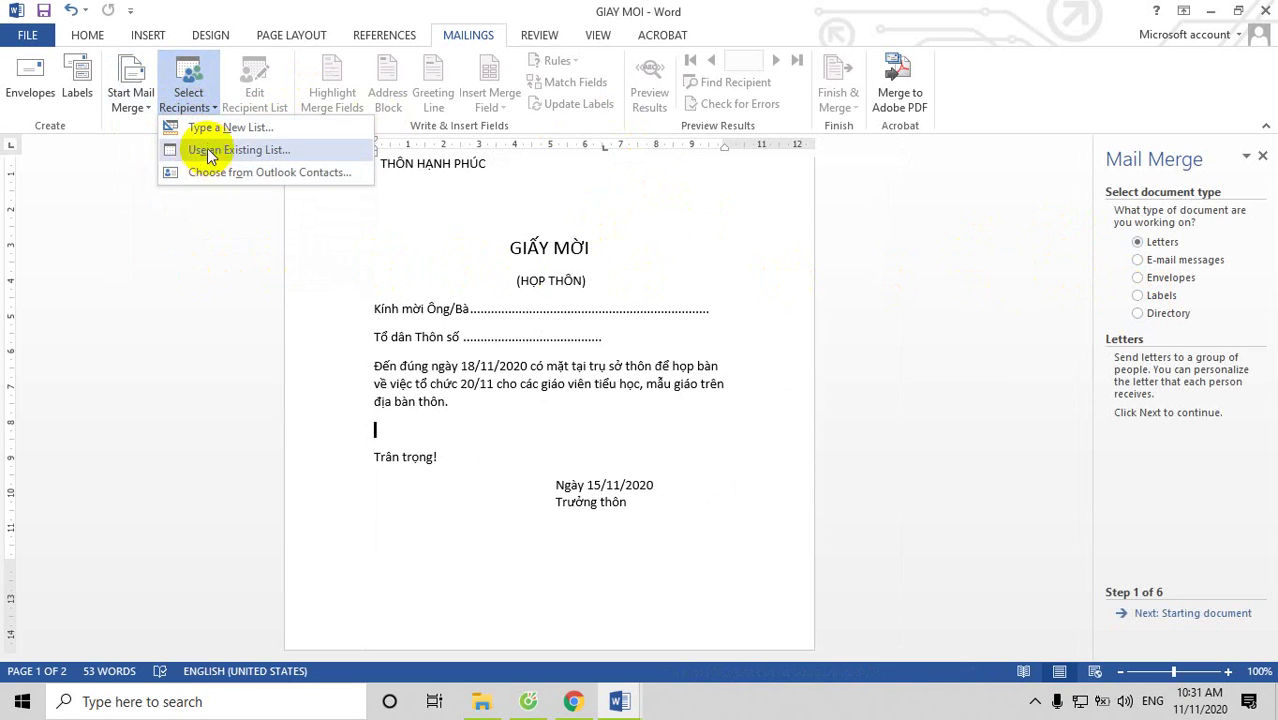
click(215, 130)
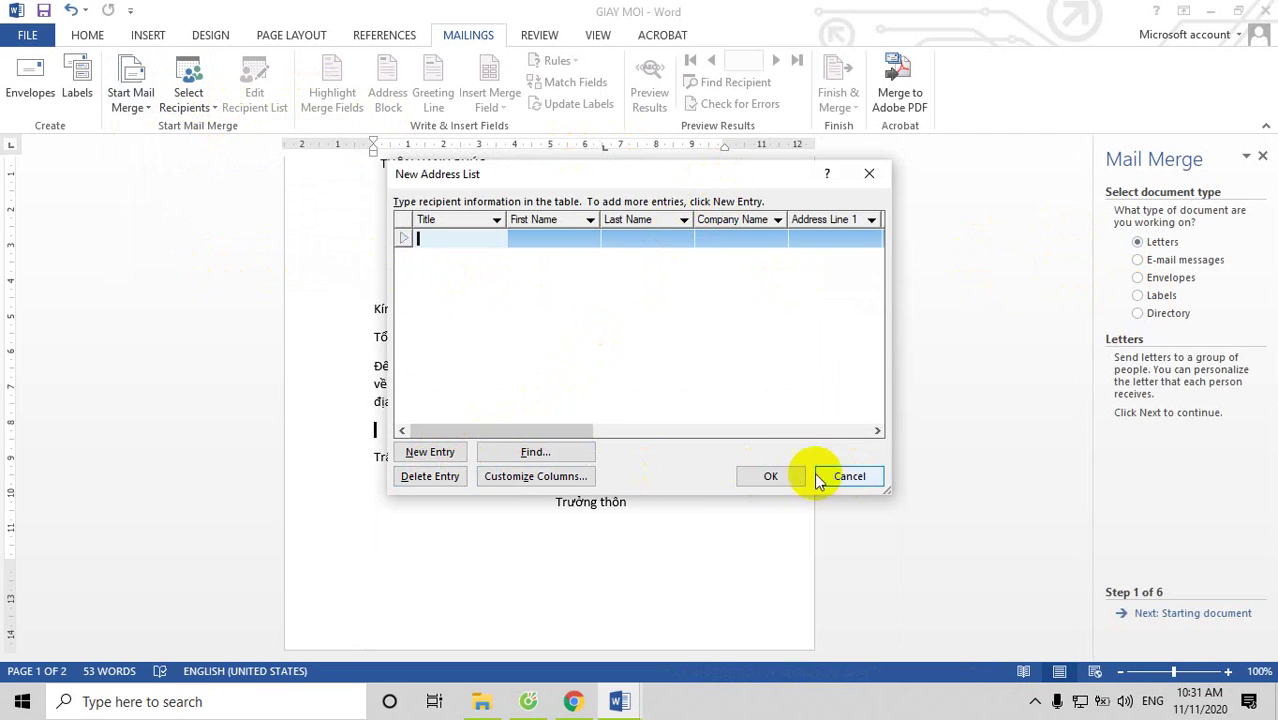
click(847, 478)
click(202, 108)
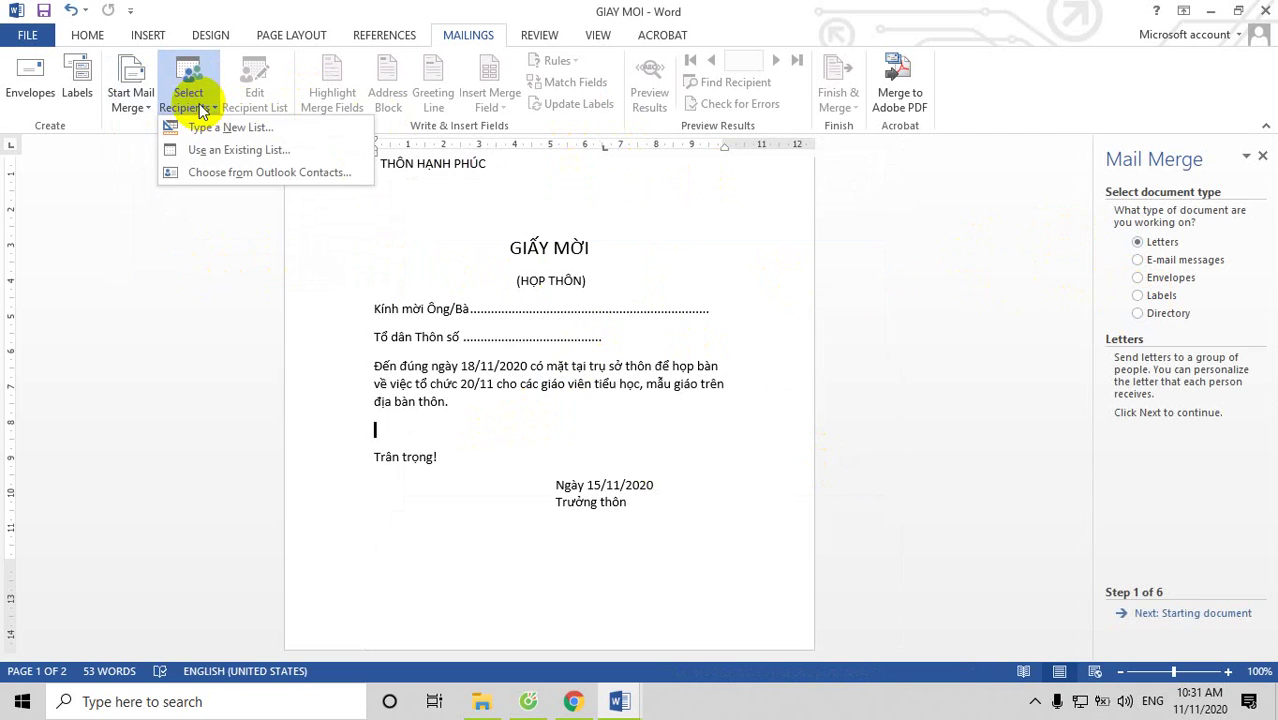
Step: Use an Existing List to connect DANH SACH LANH DAO THON from the Desktop as recipients
click(203, 148)
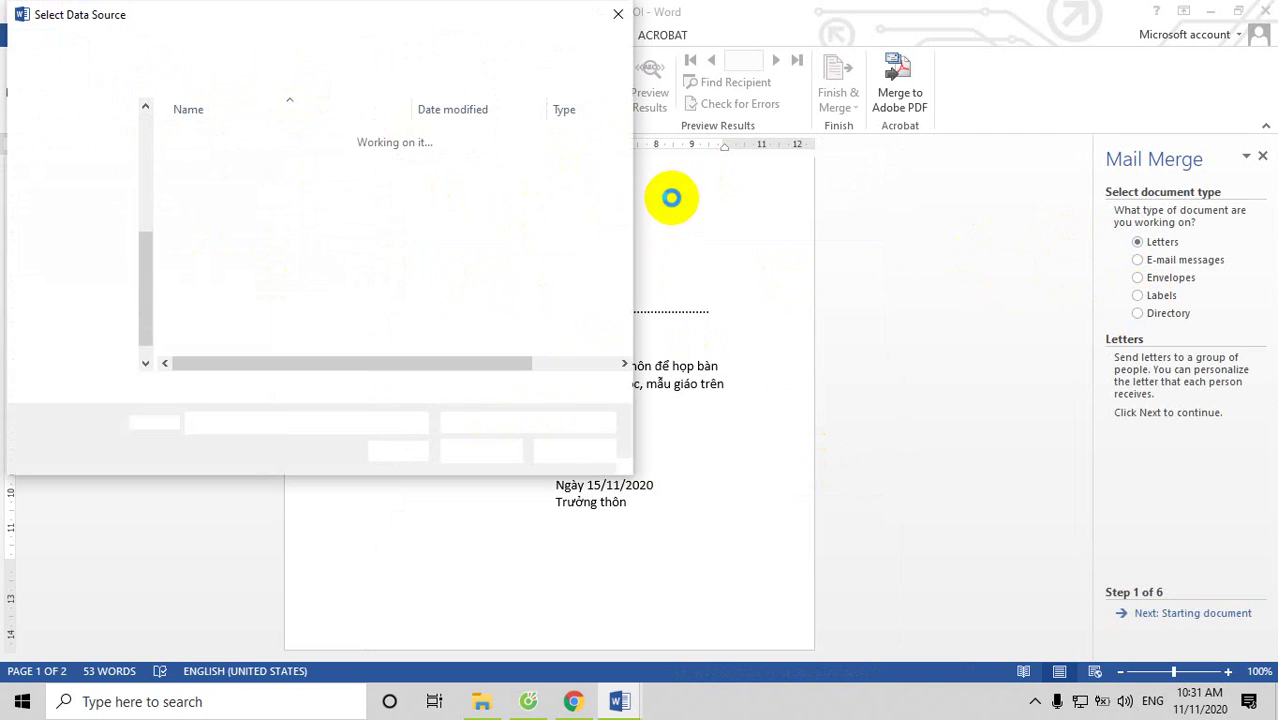
drag(145, 258, 140, 114)
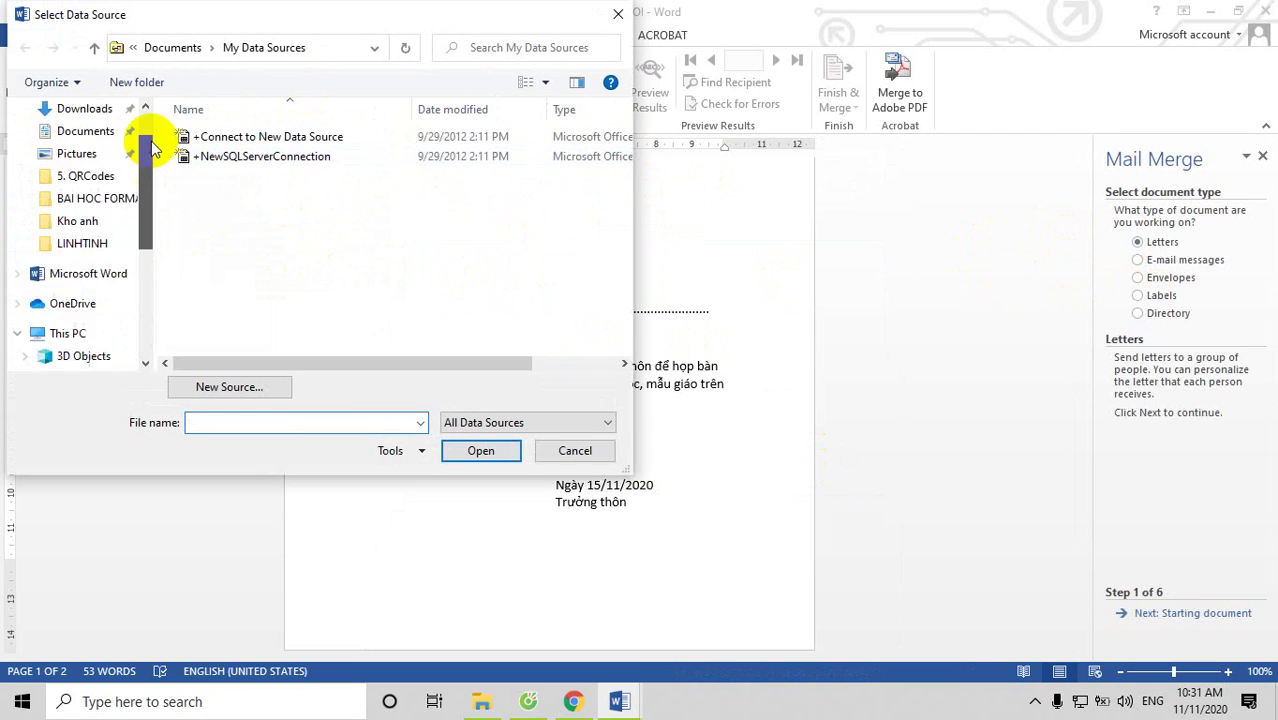
click(77, 146)
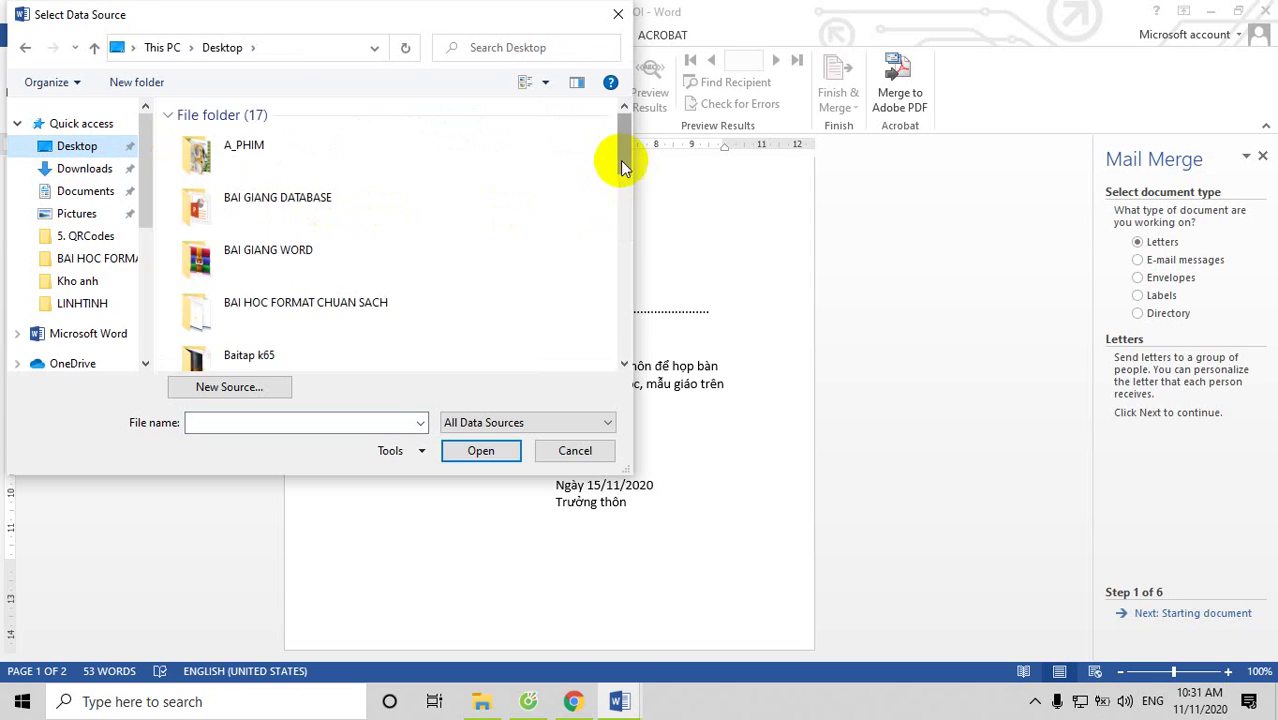
drag(622, 163, 607, 350)
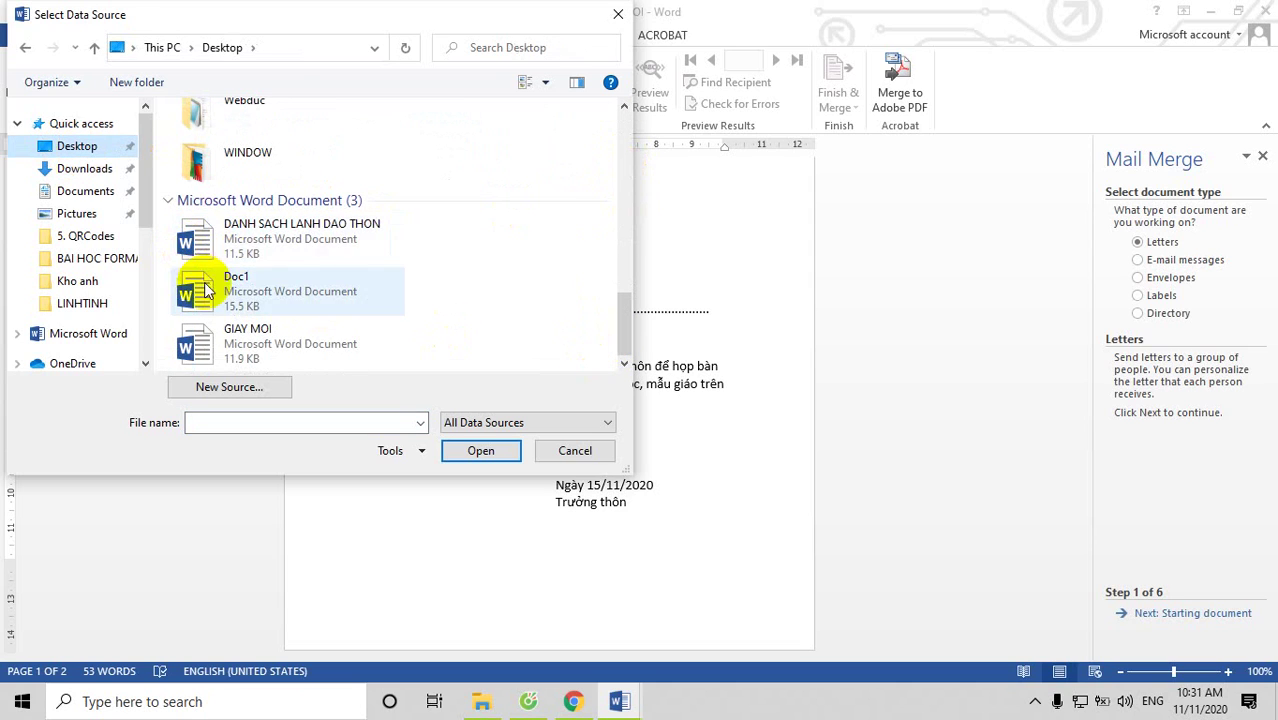
double_click(201, 238)
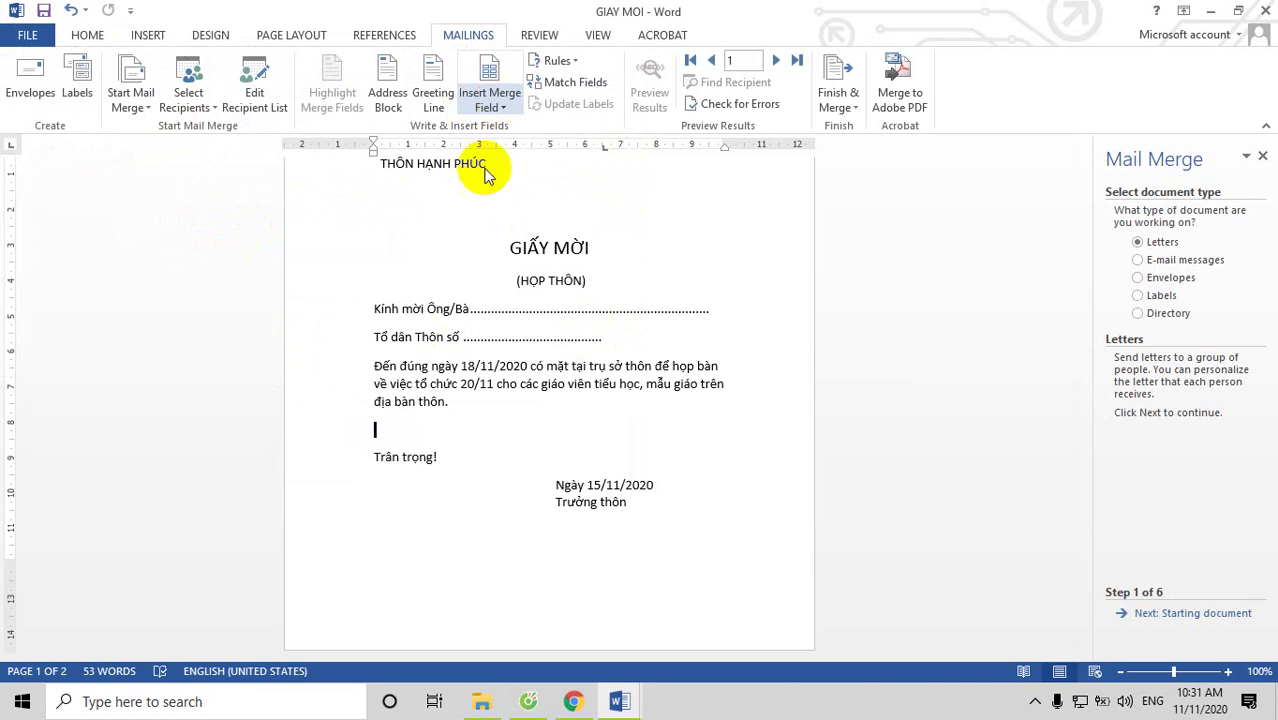
Step: Insert the HỌ_VÀ_TÊN merge field right after 'Kính mời Ông/Bà'
click(471, 309)
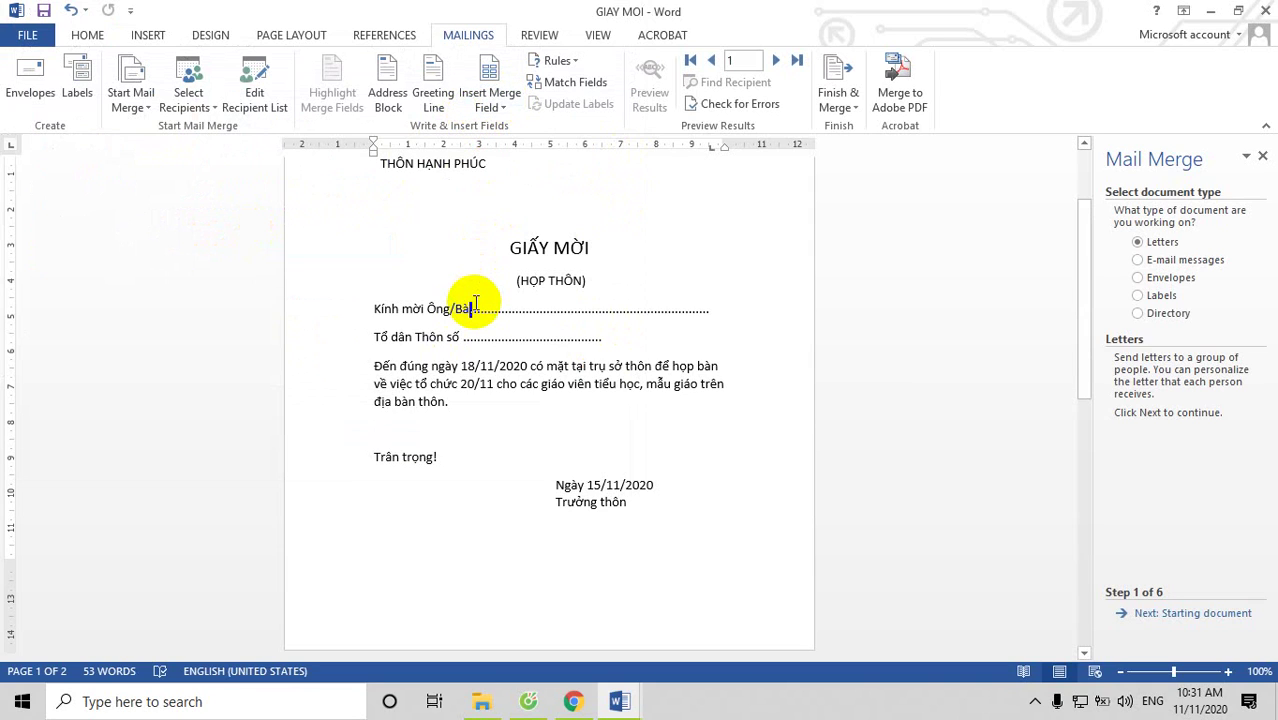
click(503, 103)
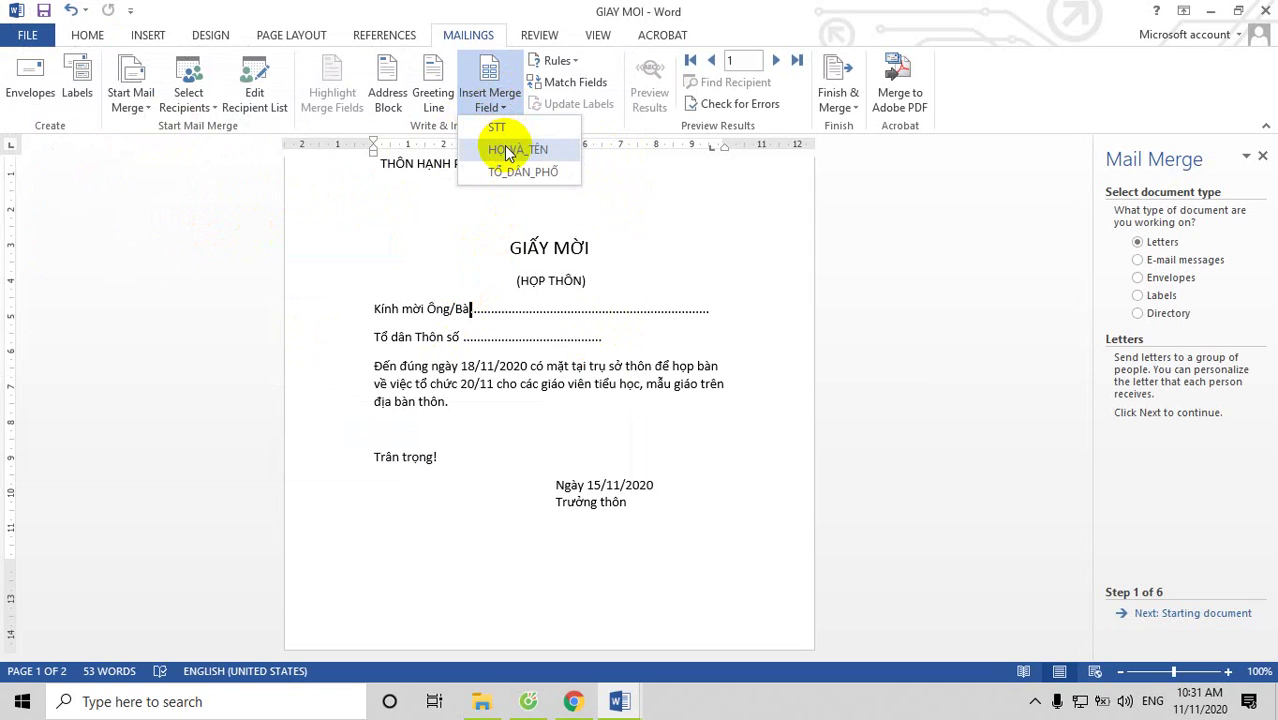
click(507, 150)
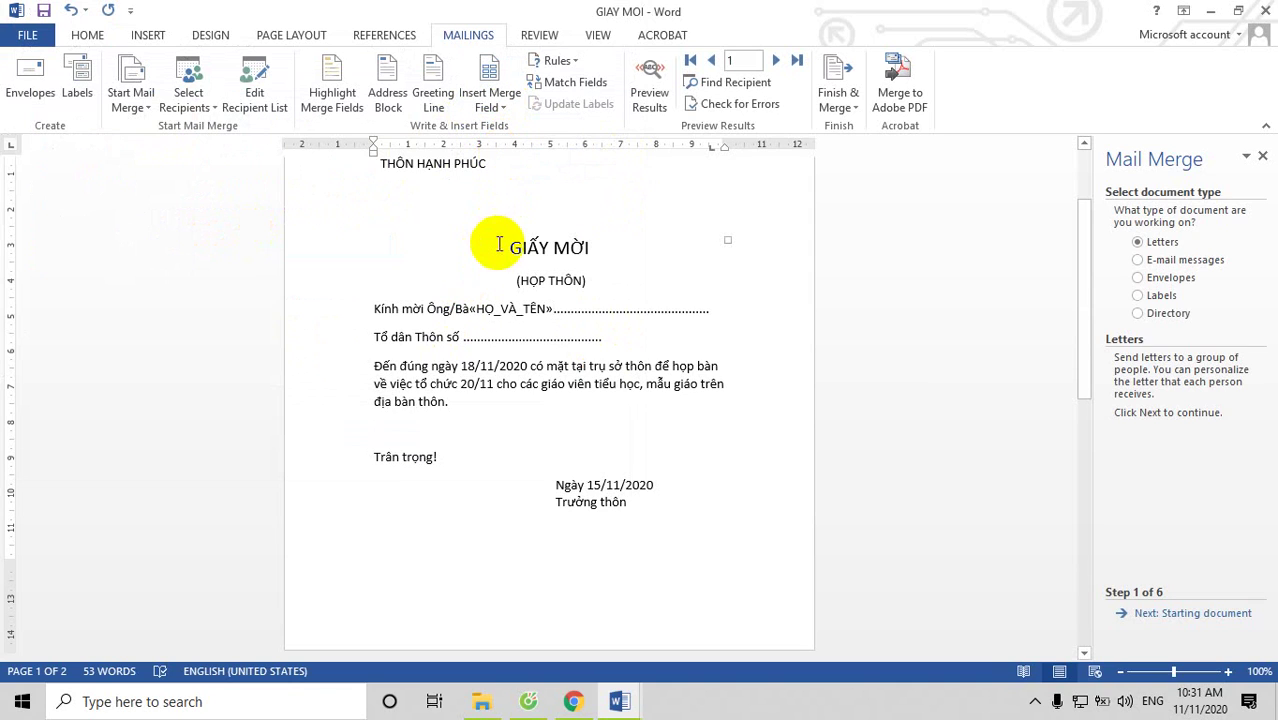
Step: Insert the TỔ_DÂN_PHỐ merge field on the 'Tổ dân Thôn số' line
click(461, 337)
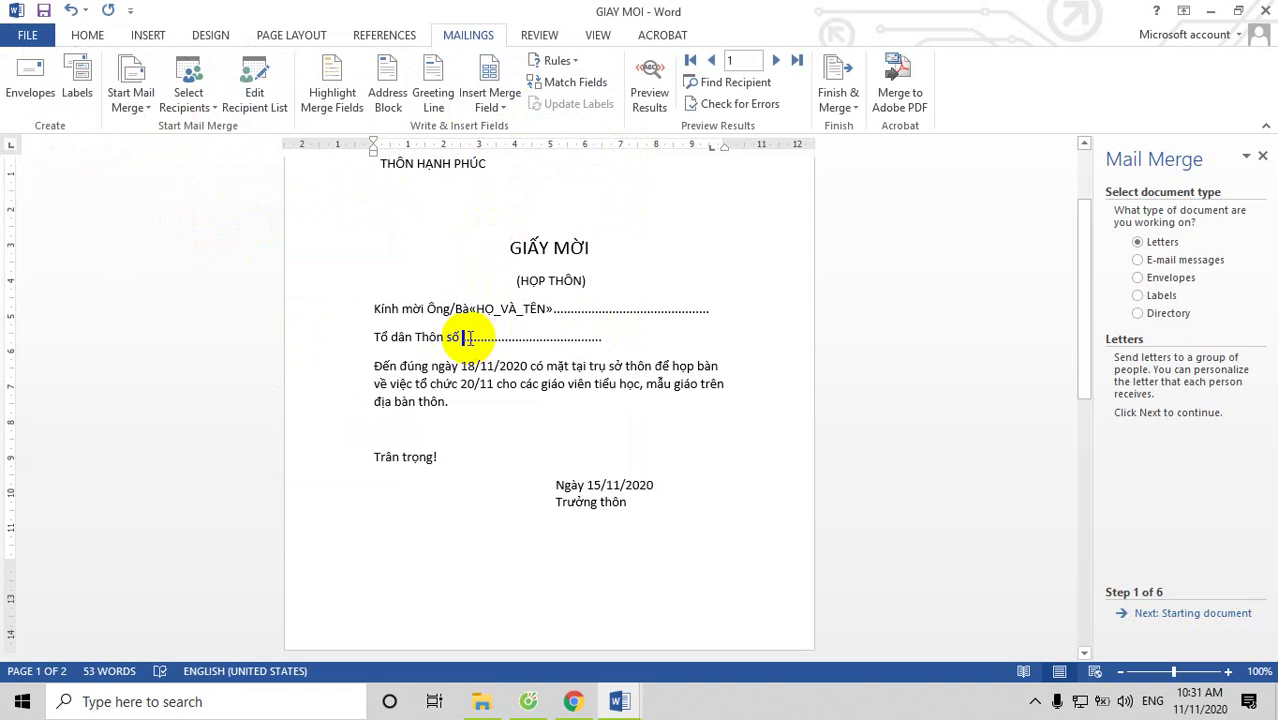
click(507, 100)
click(507, 168)
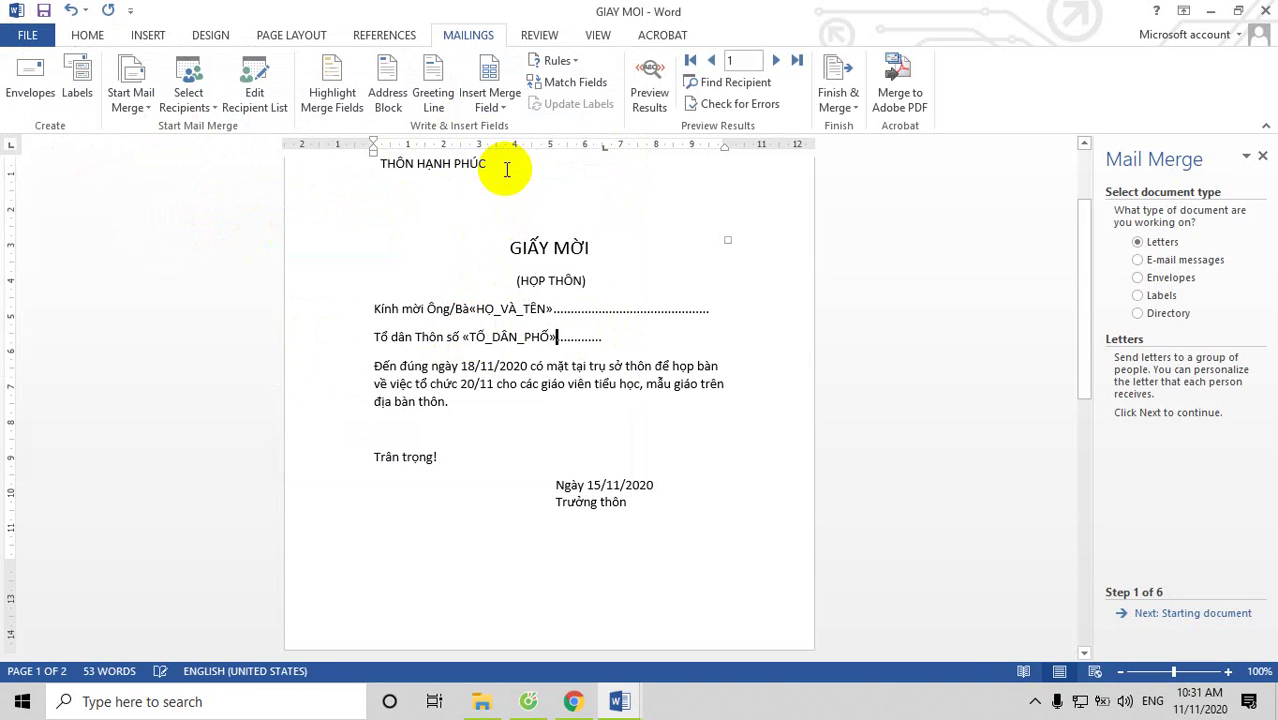
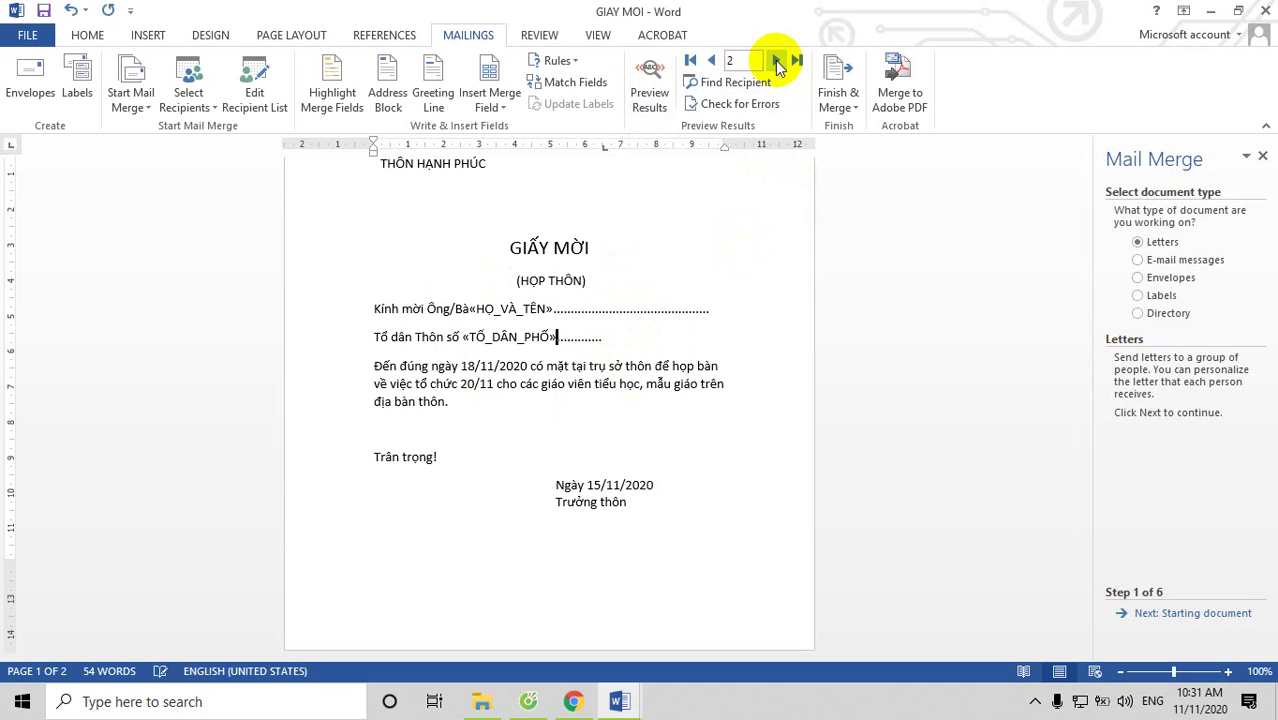
Step: Step the merge preview forward to record 6, showing that recipient's name and group 5
click(776, 61)
click(650, 85)
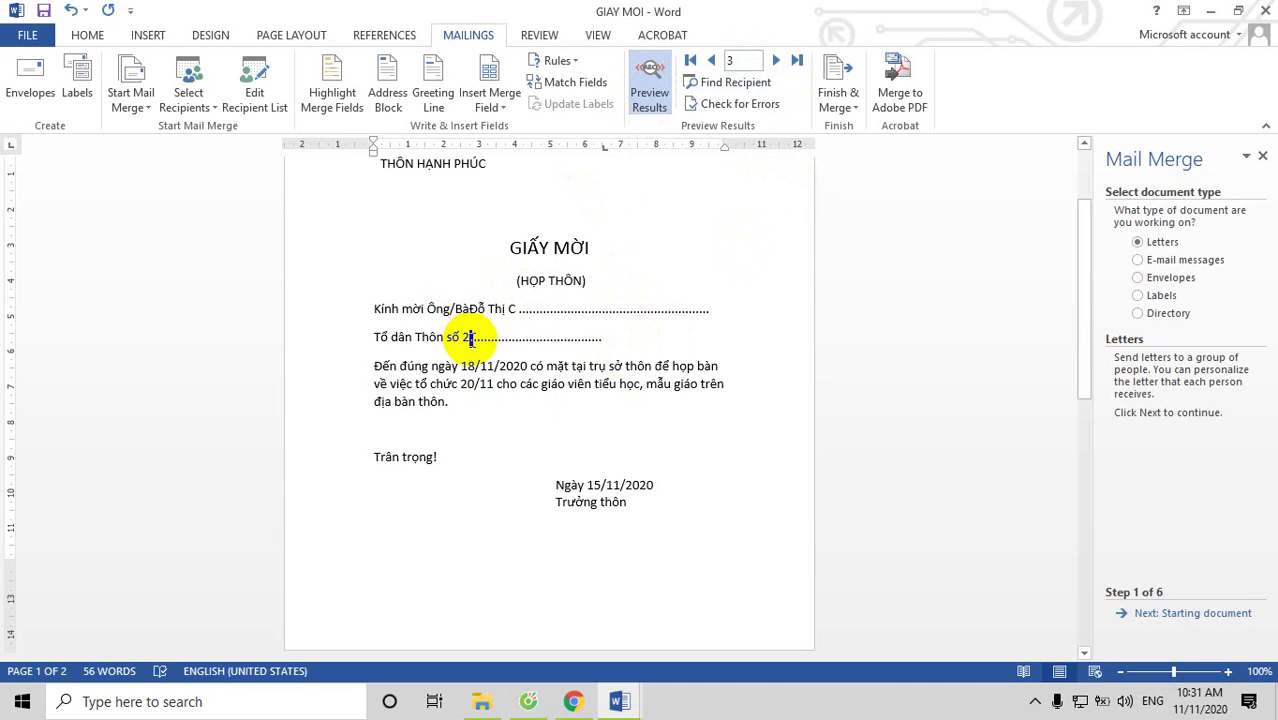
click(779, 62)
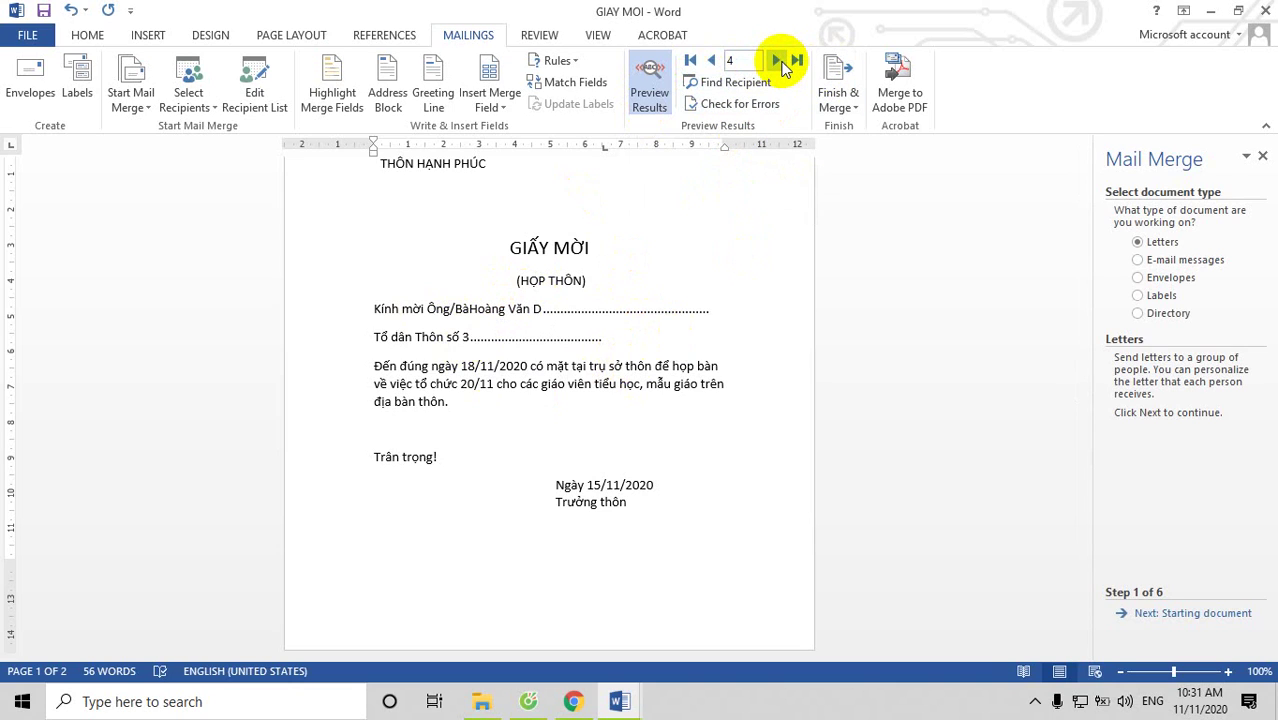
click(778, 61)
click(778, 61)
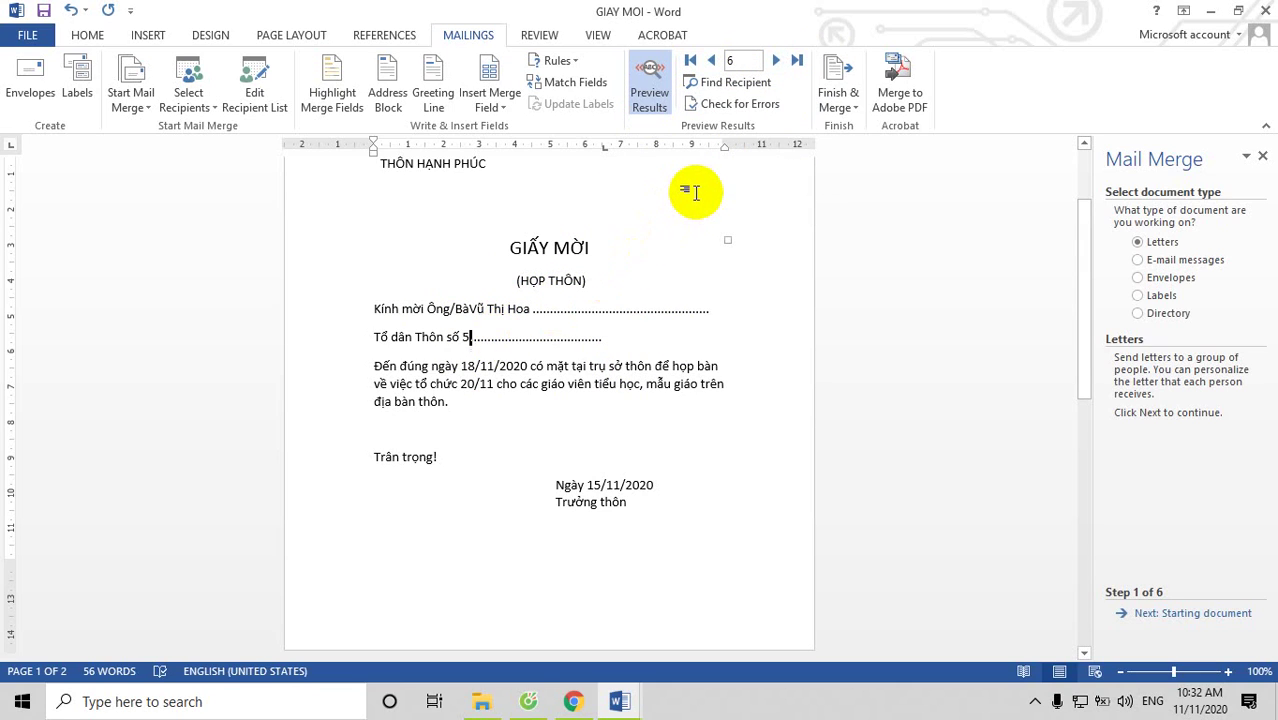
click(455, 309)
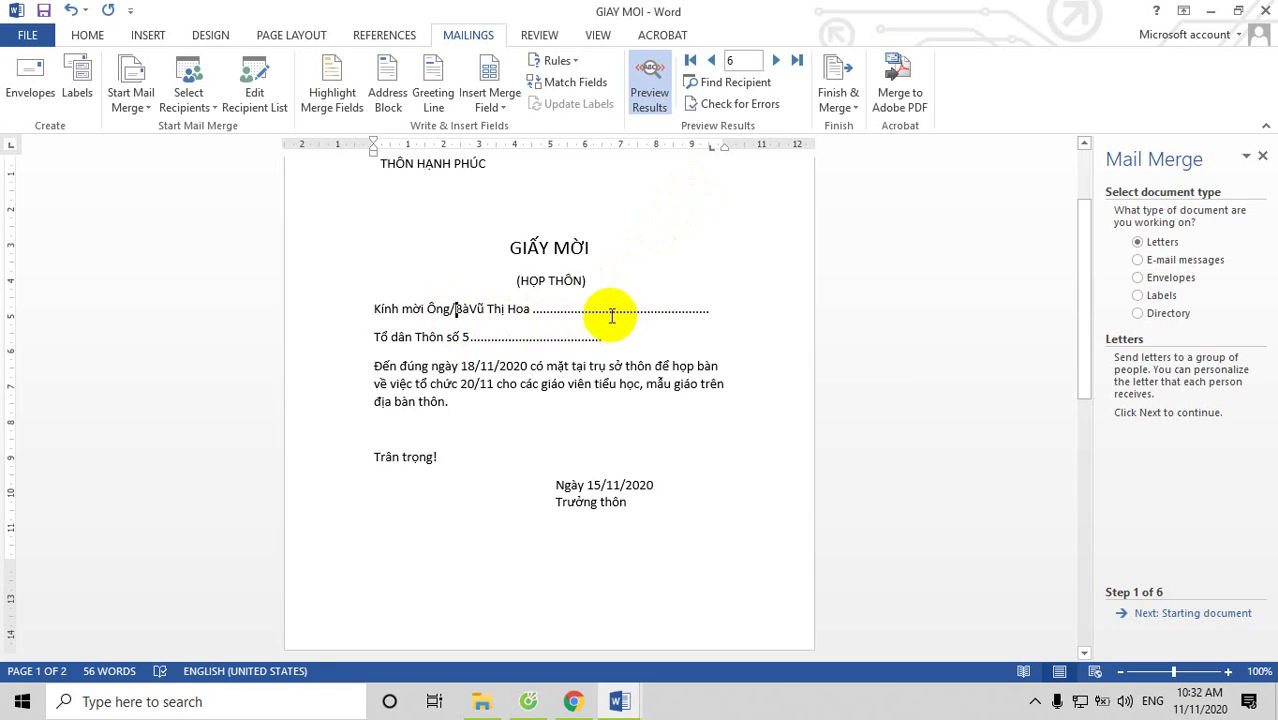
click(556, 309)
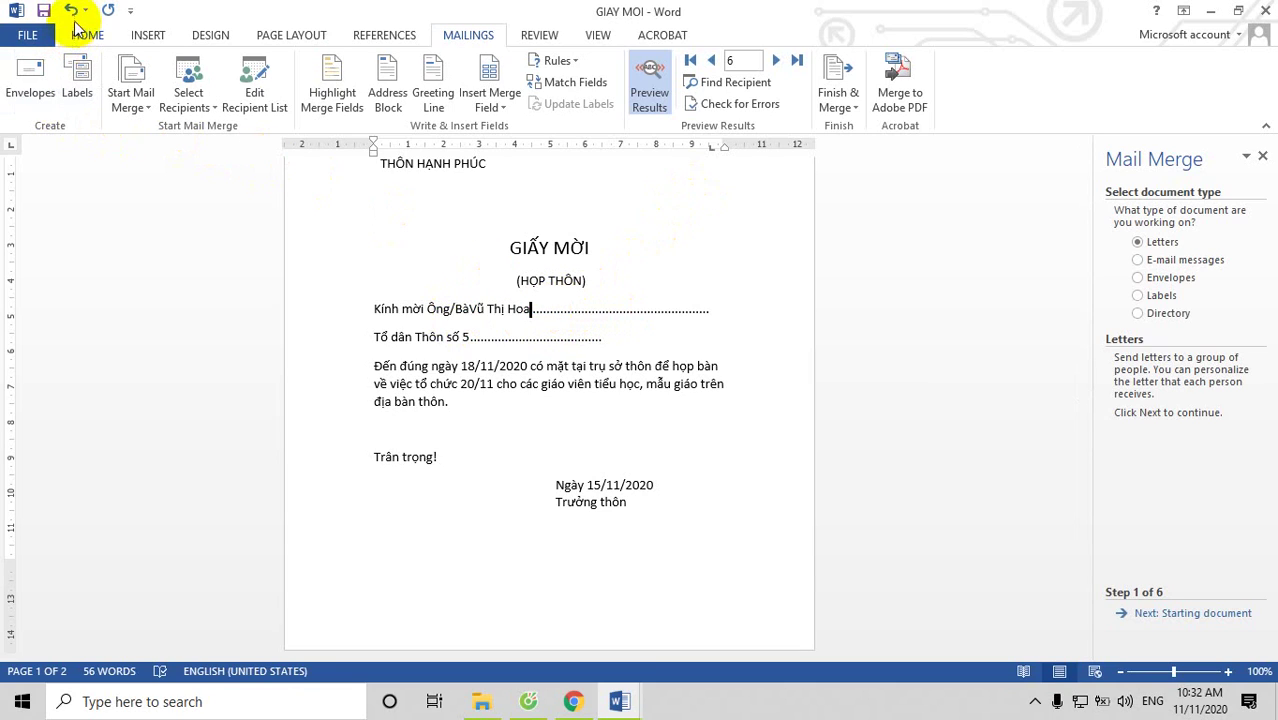
Step: Undo back past the recipient previews until the raw merge fields show
click(71, 12)
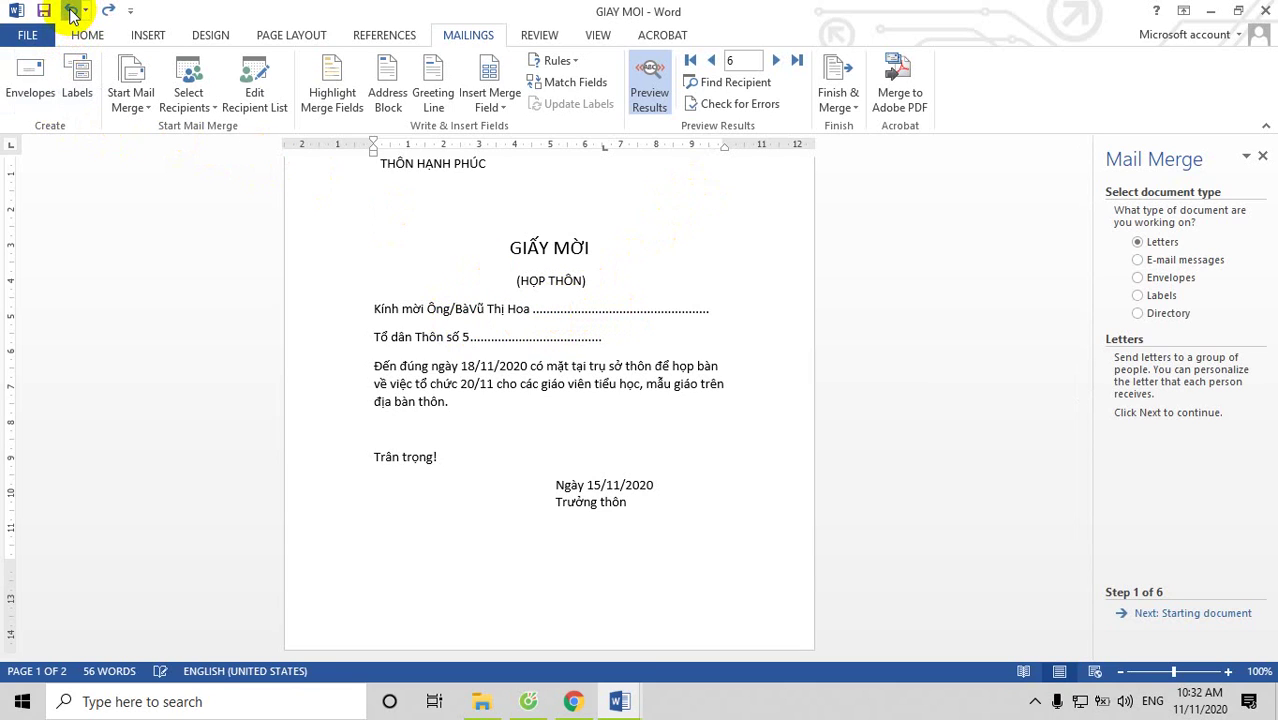
click(71, 12)
click(71, 12)
click(71, 12)
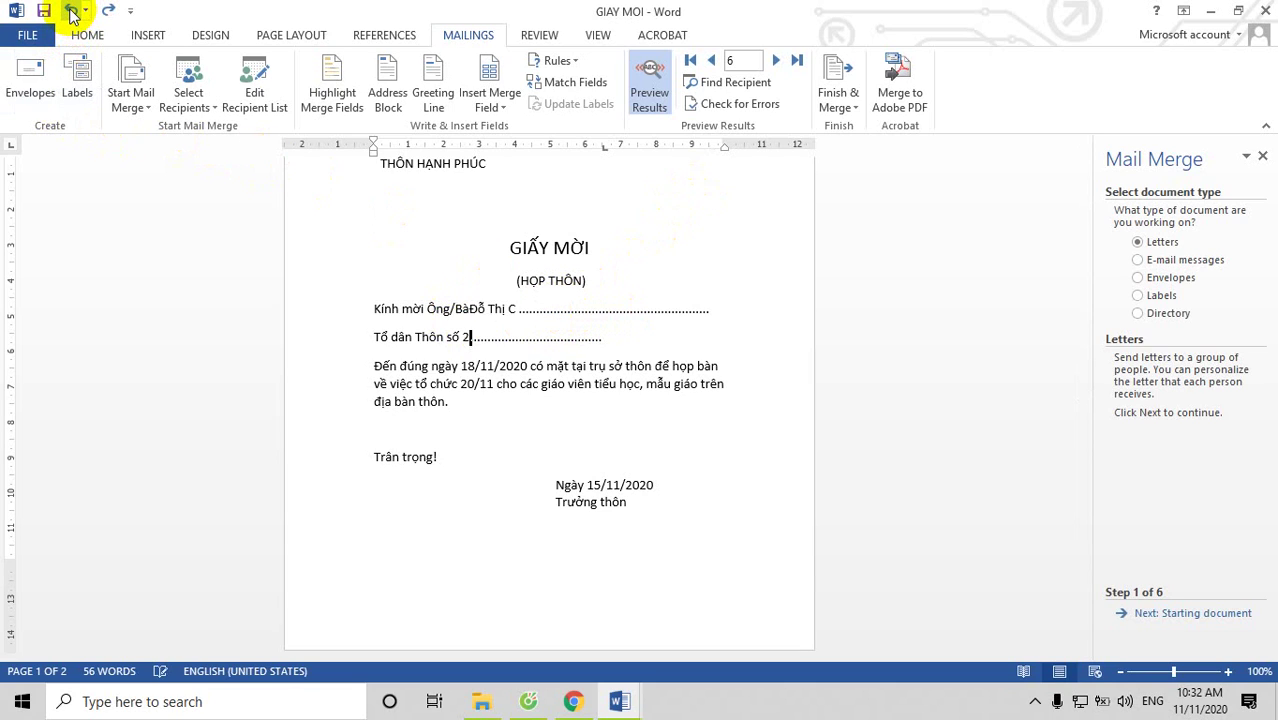
click(71, 12)
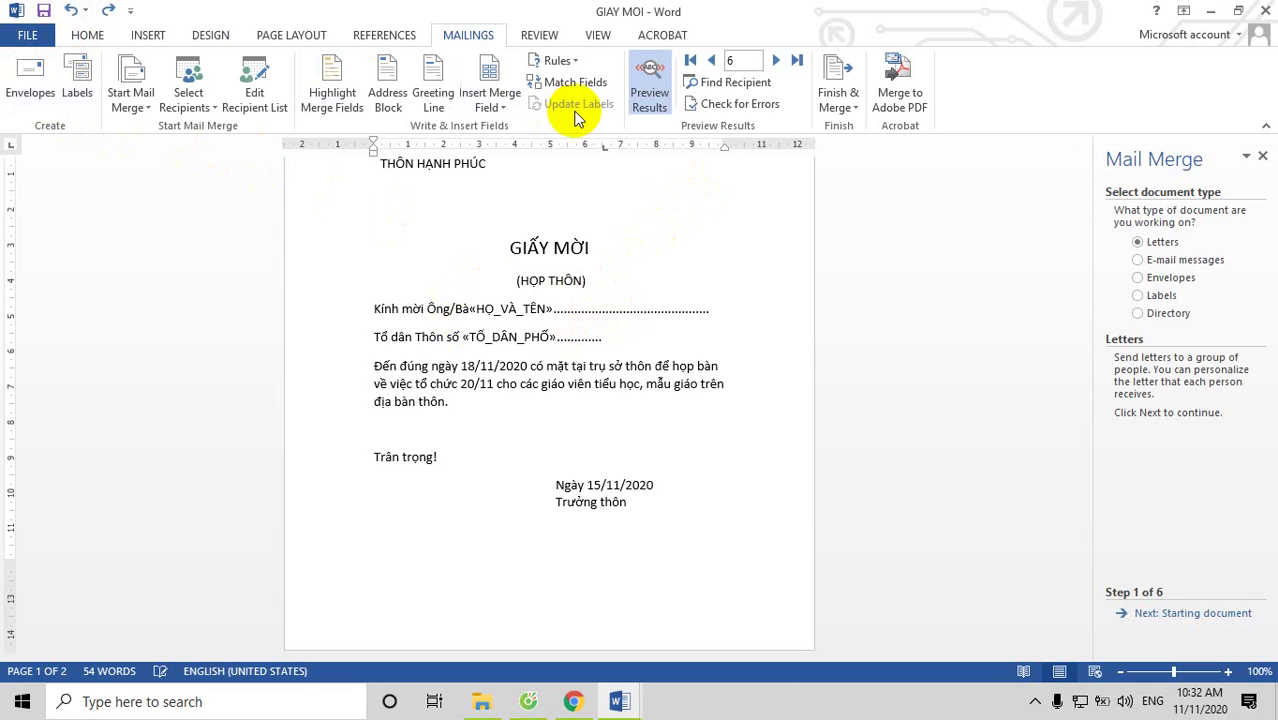
Step: Undo the TỔ_DÂN_PHỐ and HỌ_VÀ_TÊN field insertions, leaving plain dotted blanks
click(470, 309)
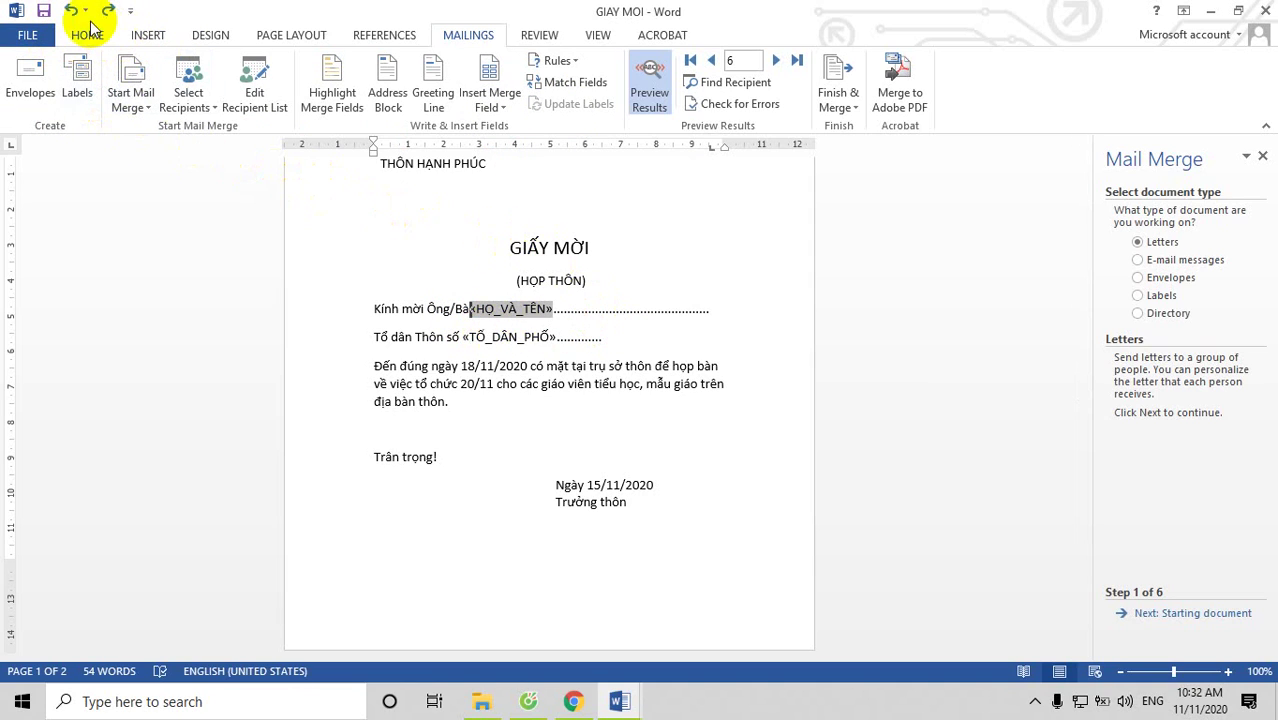
click(70, 12)
click(70, 12)
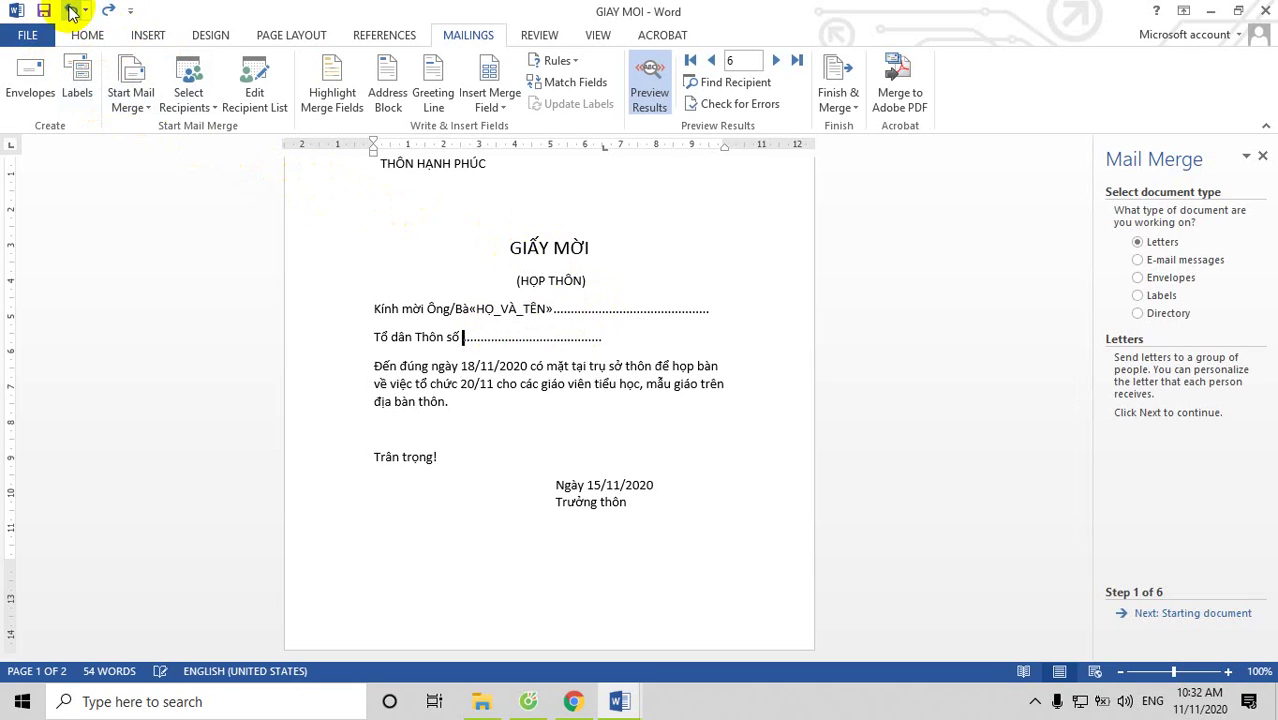
click(70, 12)
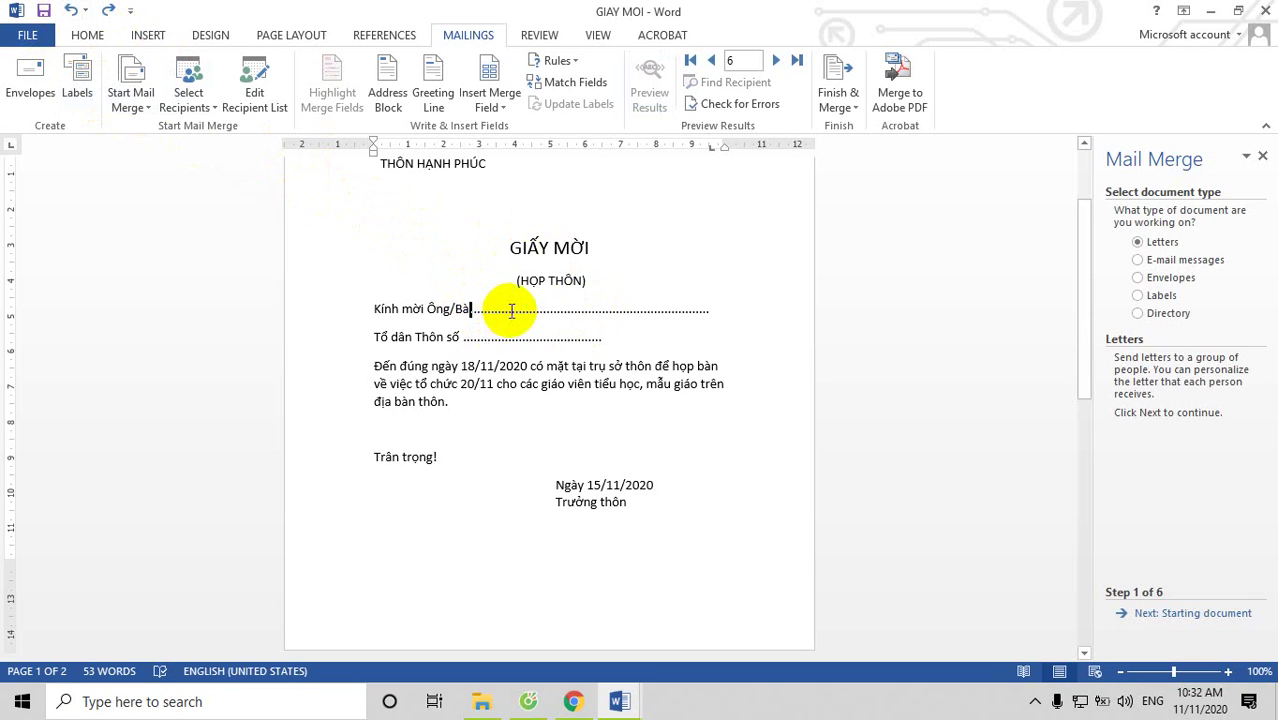
Step: Restore single dotted fill lines after Ông/Bà and Tổ dân Thôn số
key(ctrl+z)
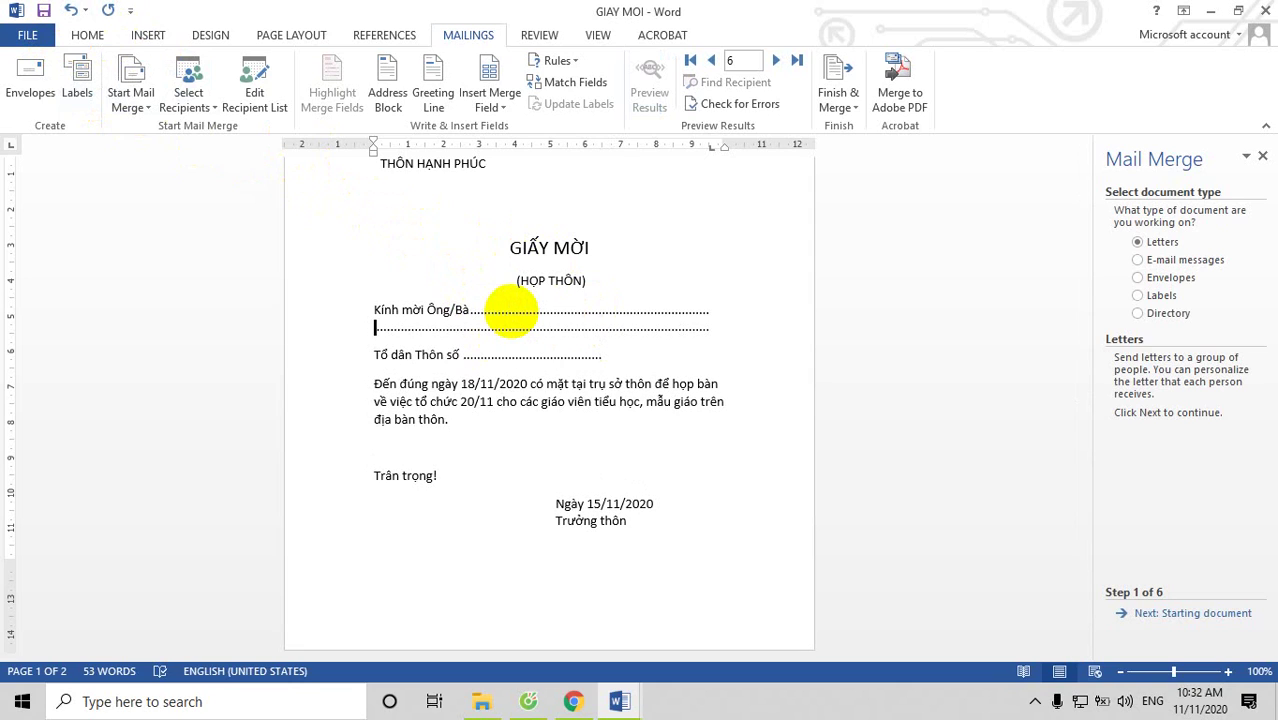
key(ctrl+z)
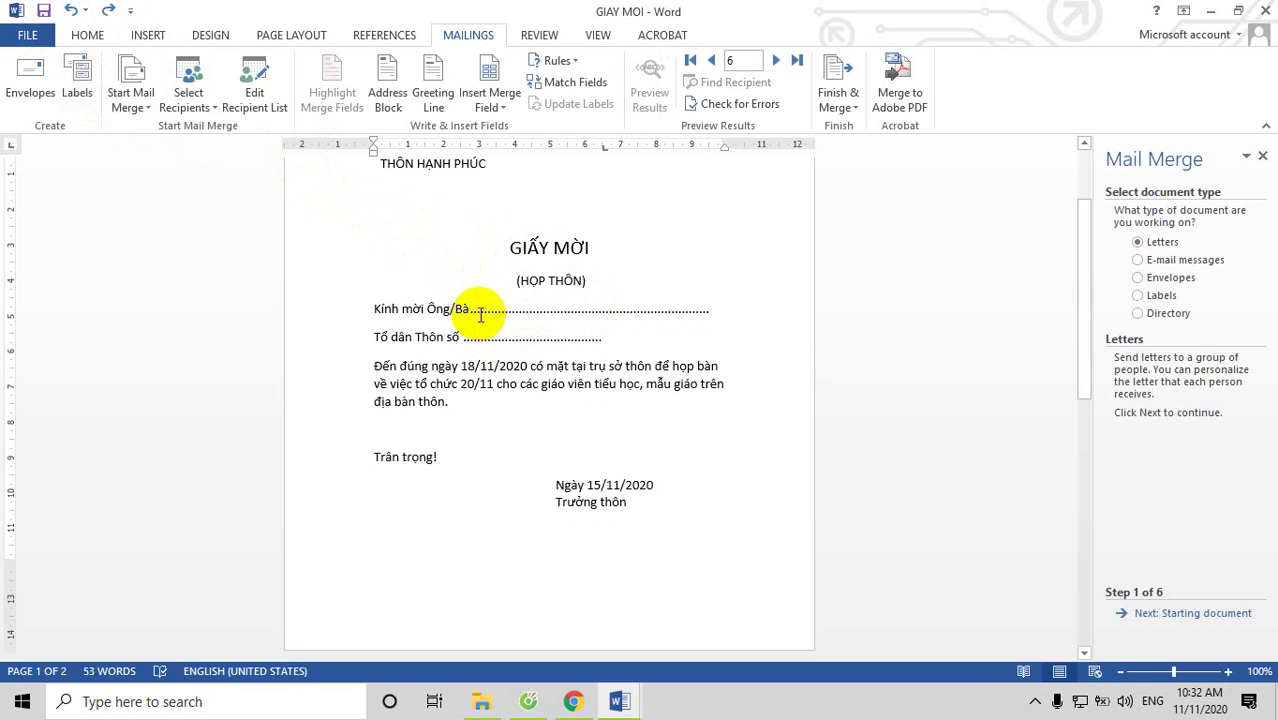
click(471, 310)
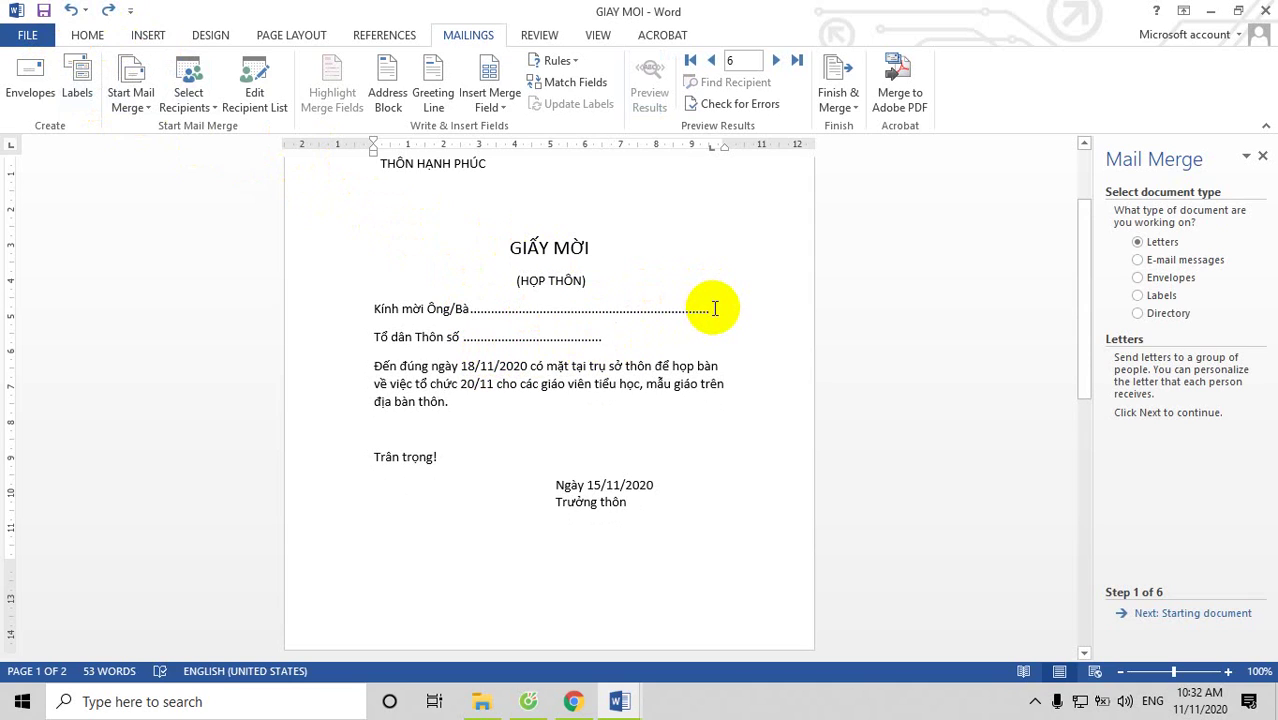
drag(710, 310, 470, 310)
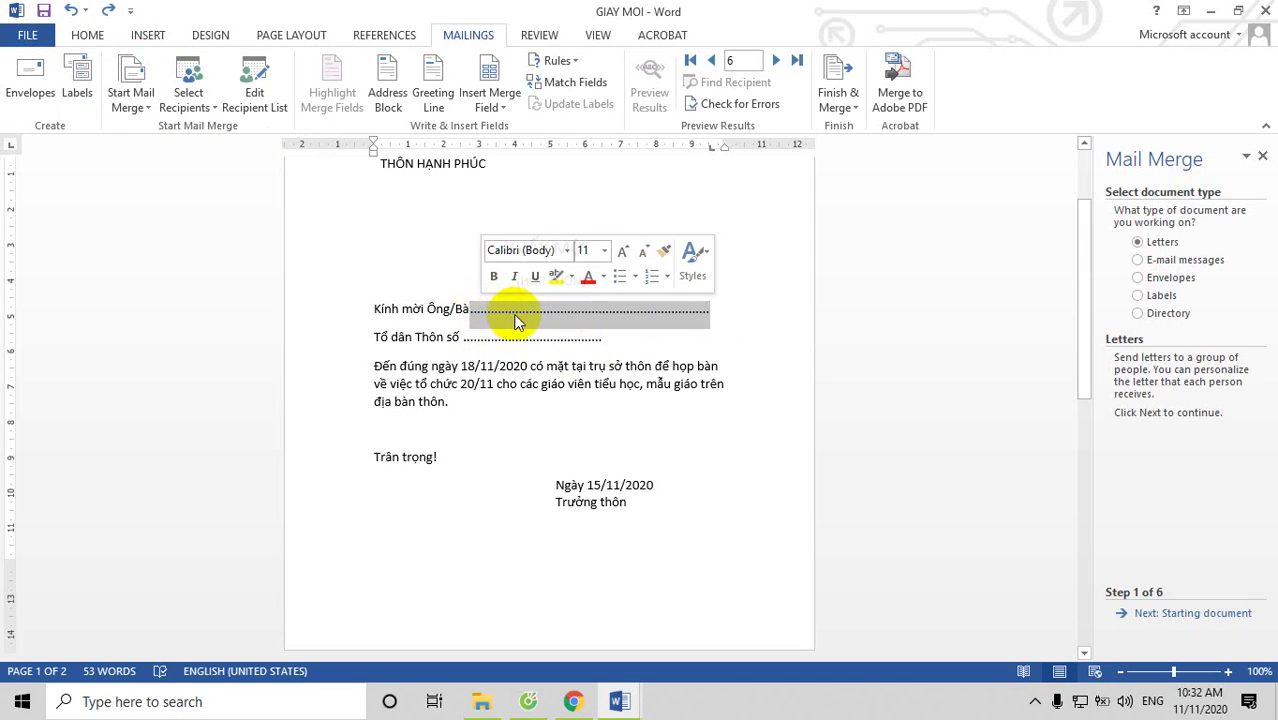
key(Delete)
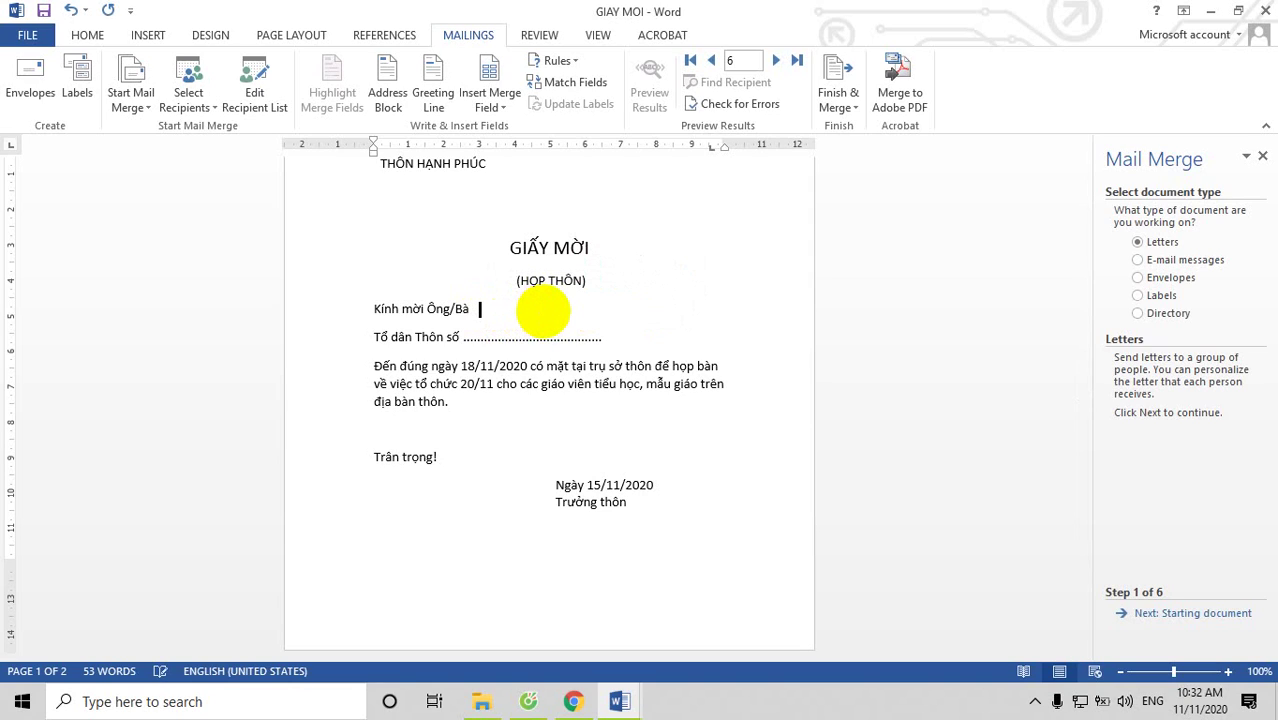
key(ctrl+v)
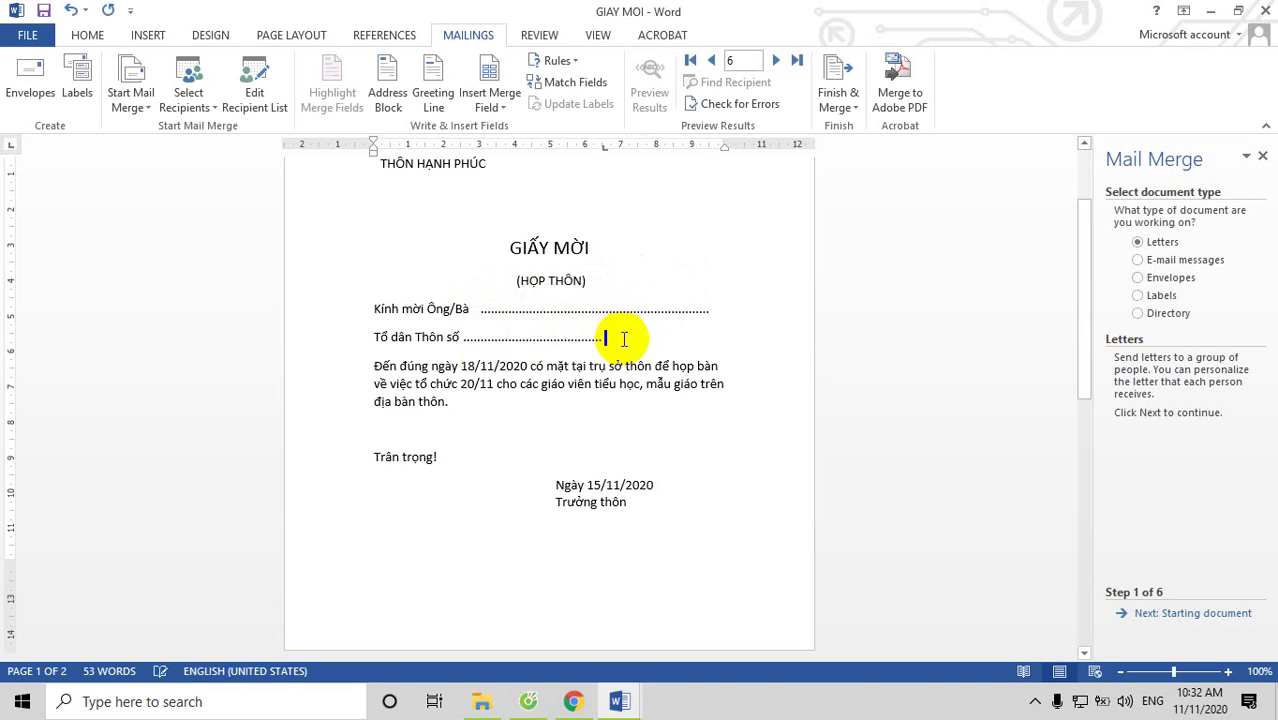
key(Delete)
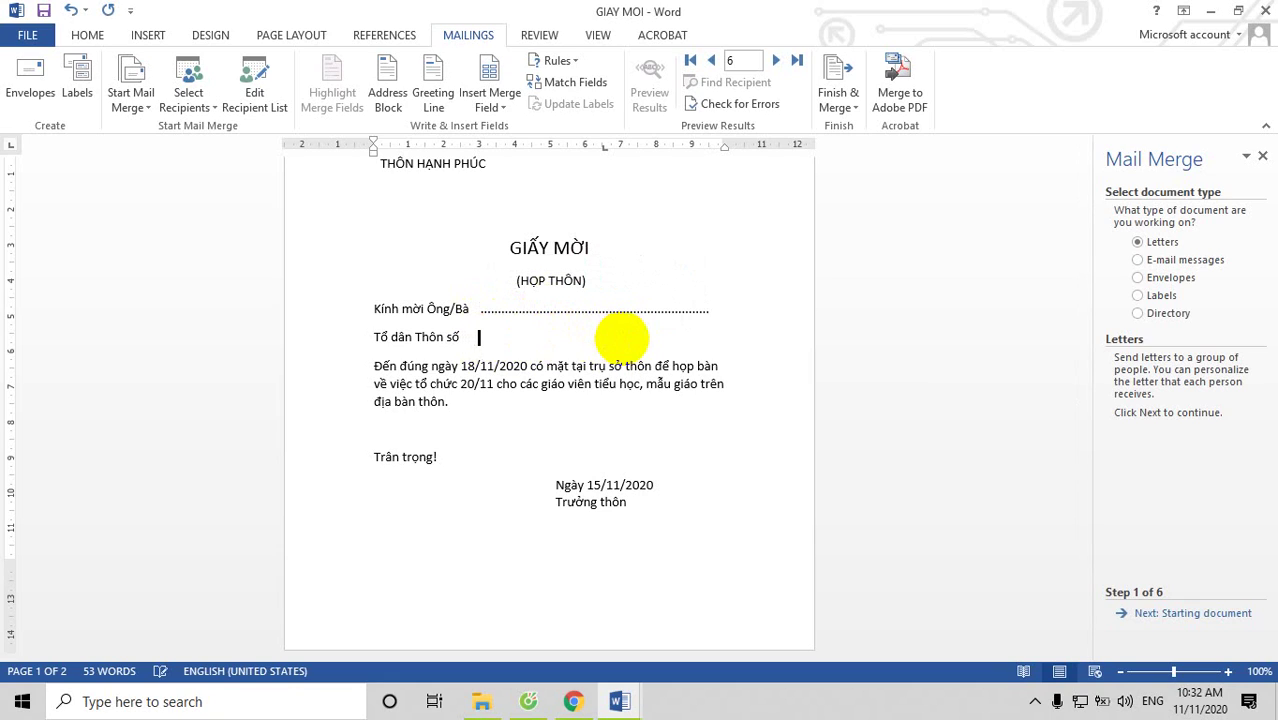
key(Tab)
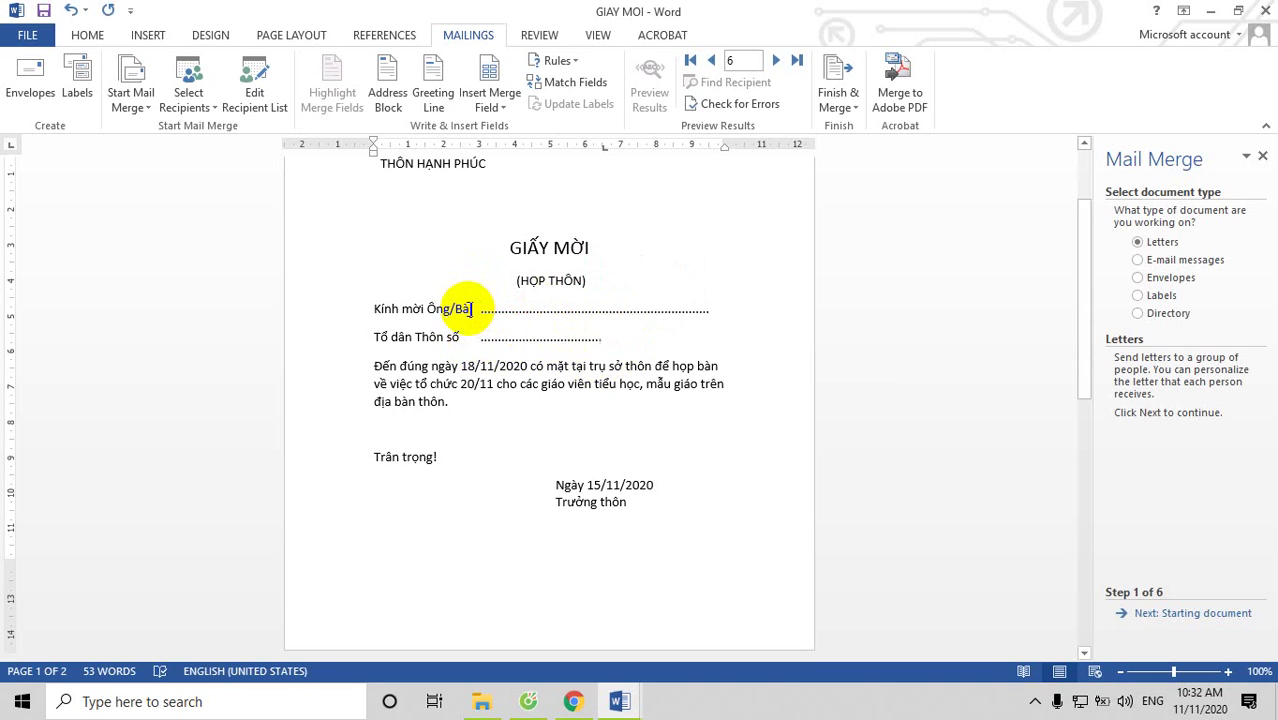
Step: Add a colon after 'Kính mời Ông/Bà' and after 'Tổ dân Thôn số'
click(471, 309)
text(:)
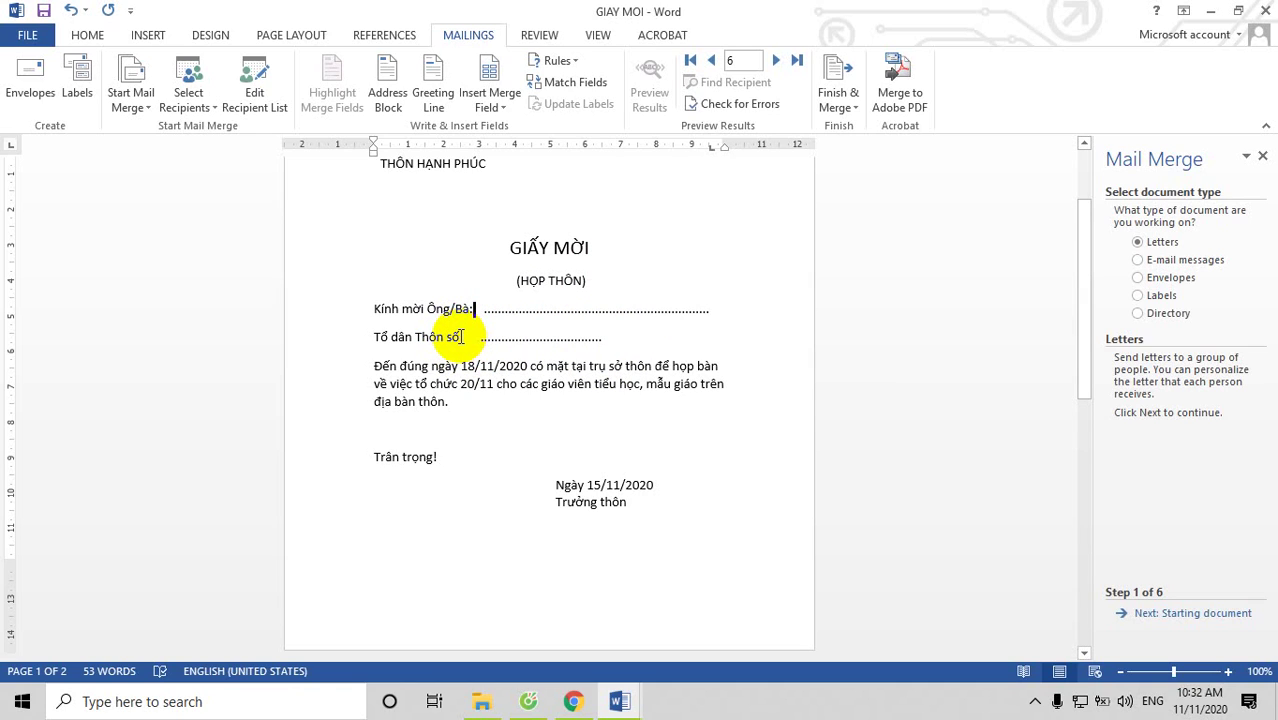
click(462, 336)
text(:)
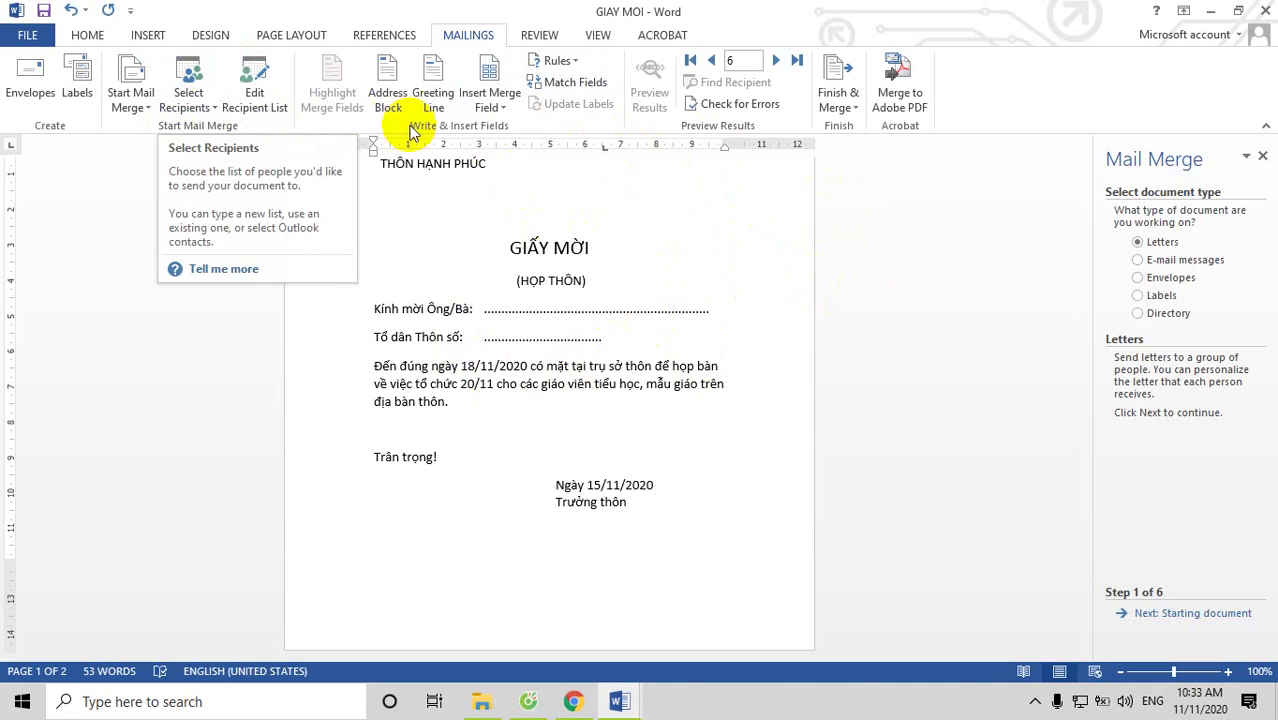
Step: Insert the HỌ_VÀ_TÊN merge field after 'Kính mời Ông/Bà:'
click(464, 337)
click(500, 100)
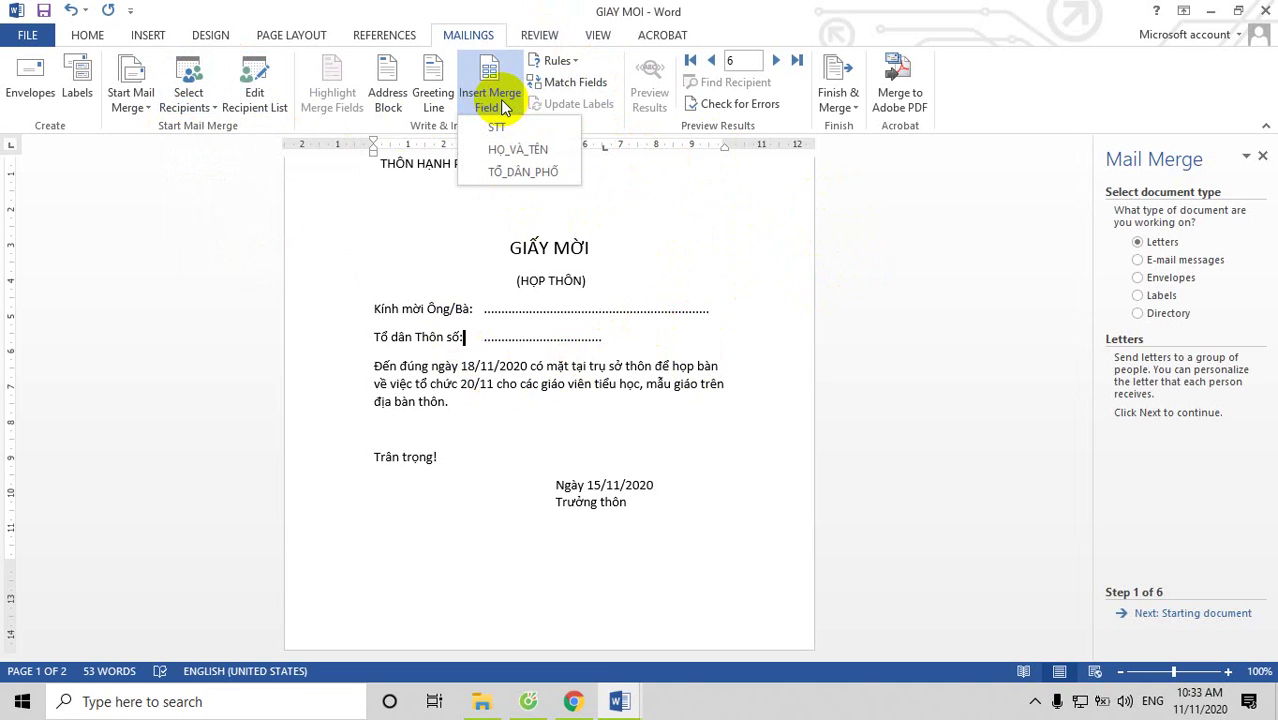
click(481, 310)
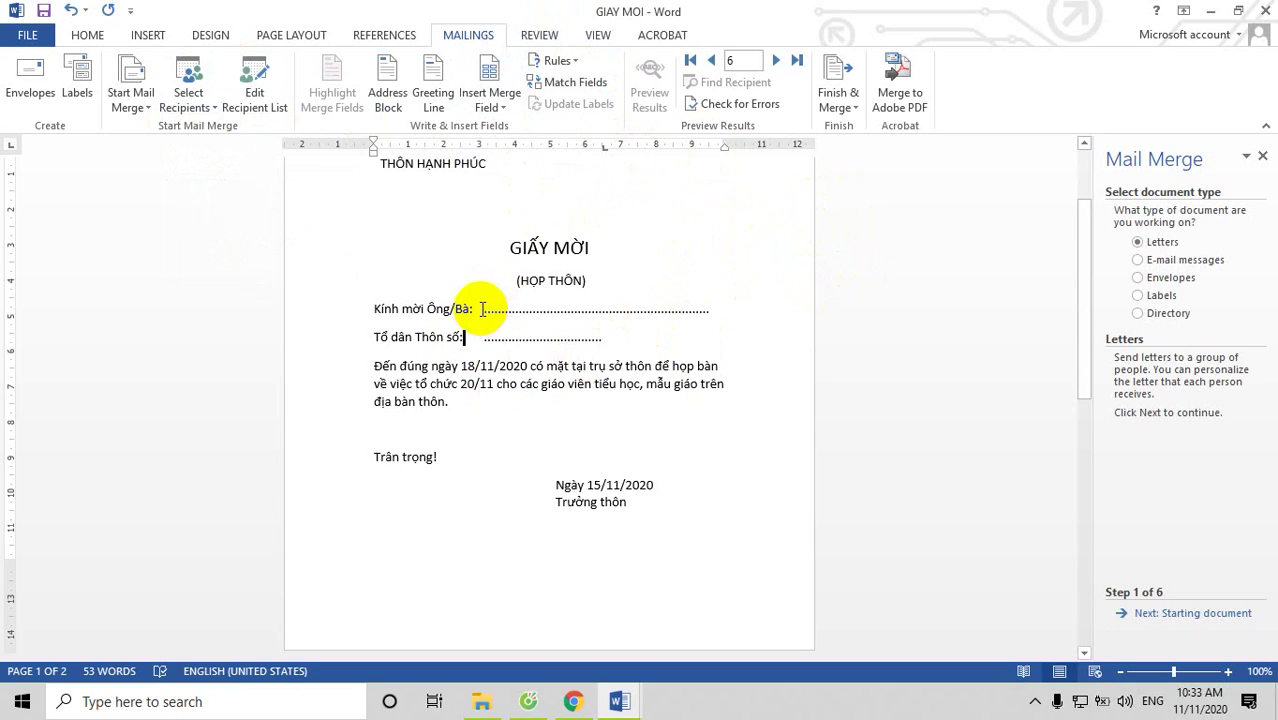
click(481, 310)
click(490, 100)
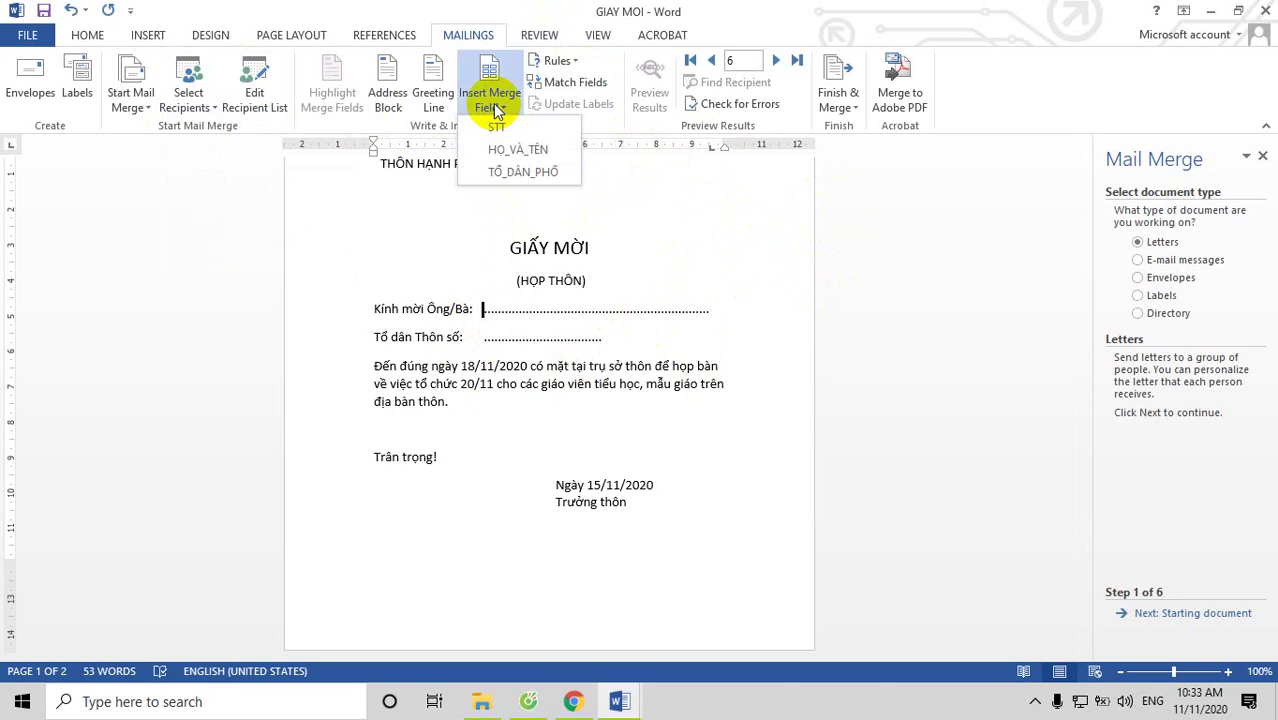
click(518, 150)
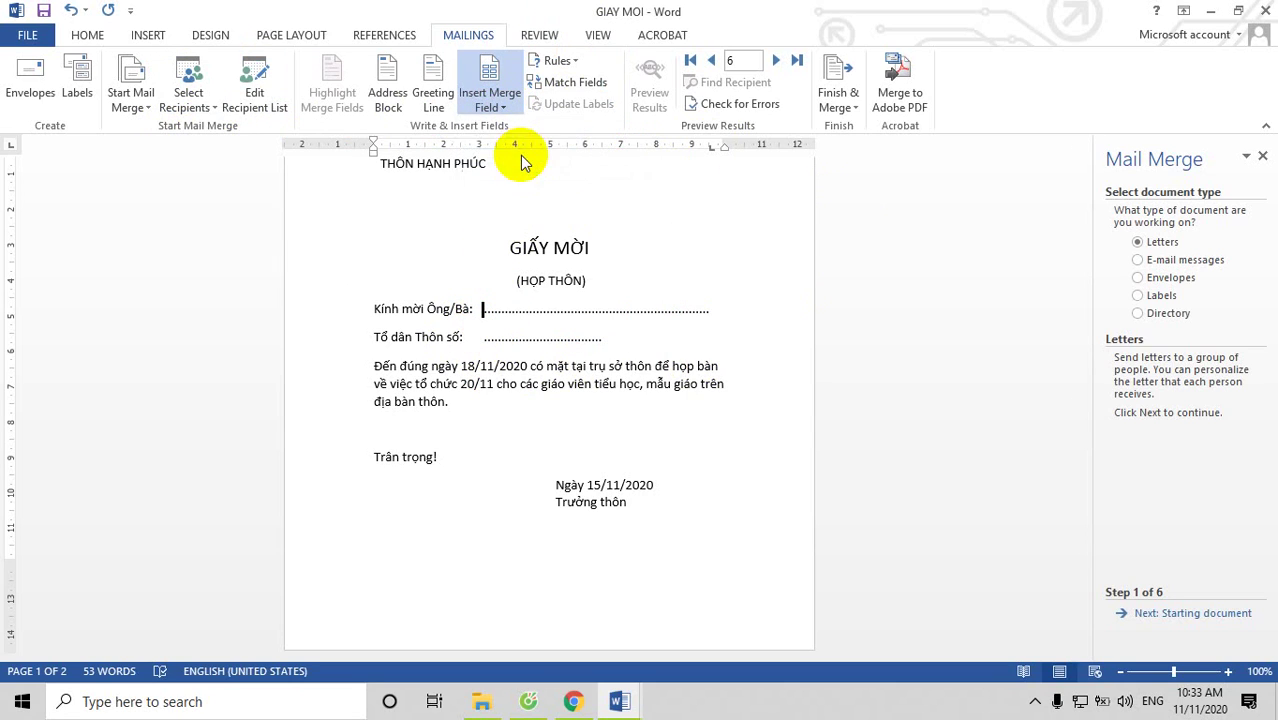
Step: Insert the TỔ_DÂN_PHỐ merge field after 'Tổ dân Thôn số:'
click(481, 338)
click(490, 100)
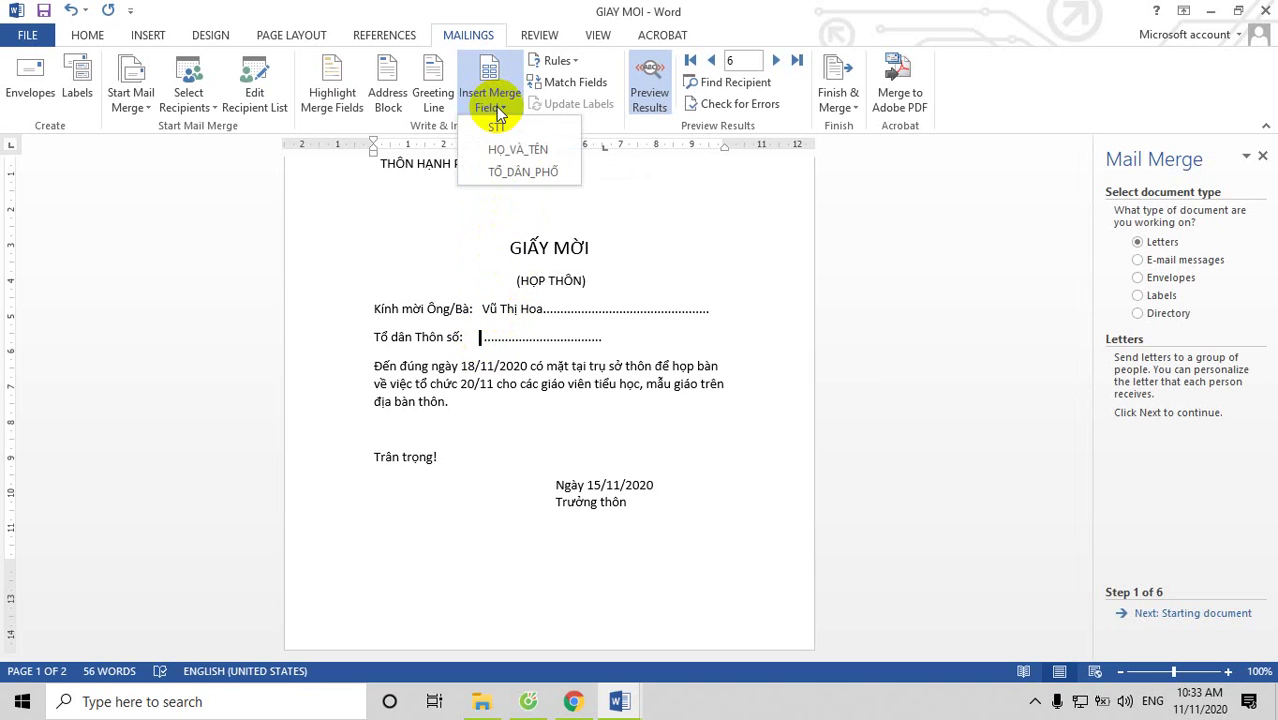
click(512, 172)
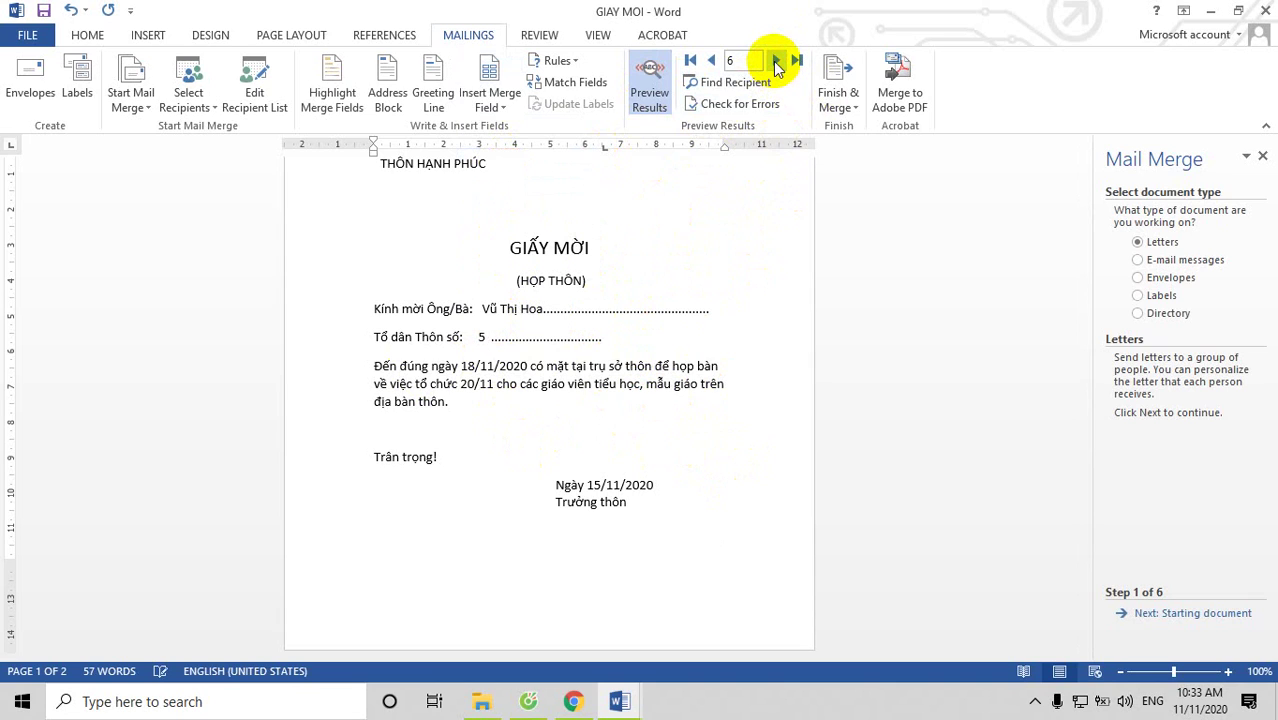
click(711, 60)
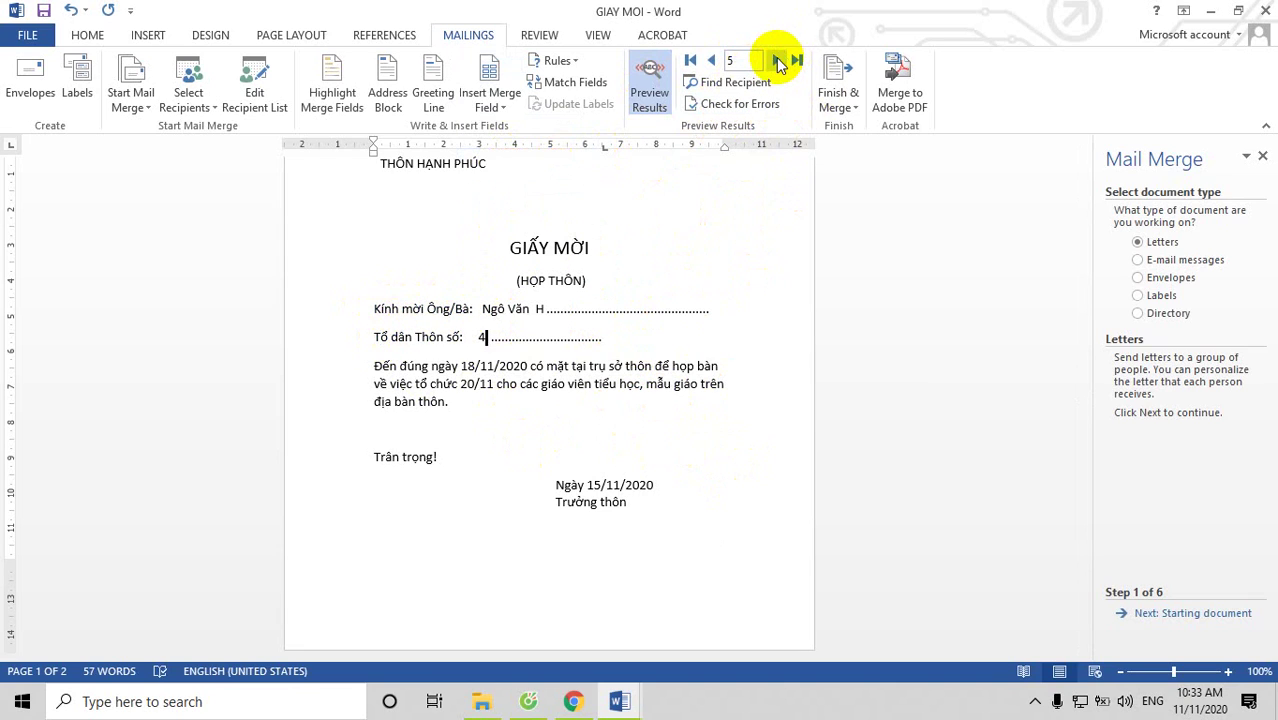
click(778, 61)
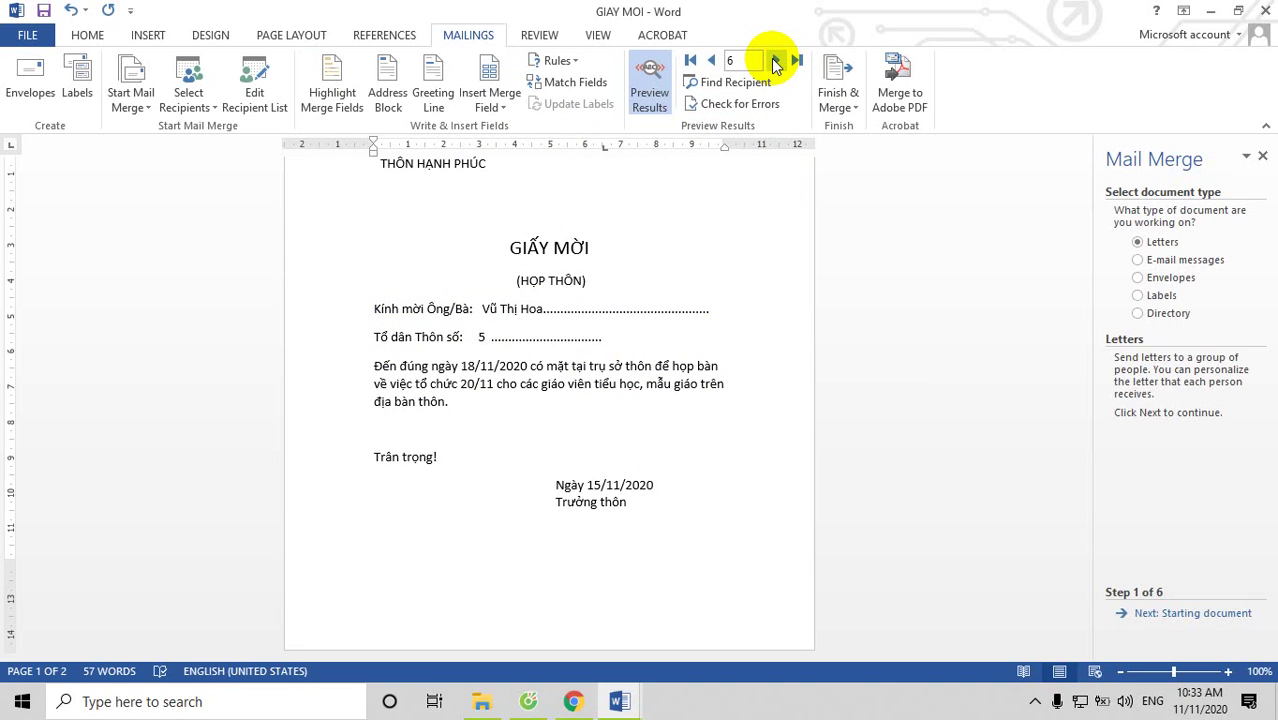
click(712, 61)
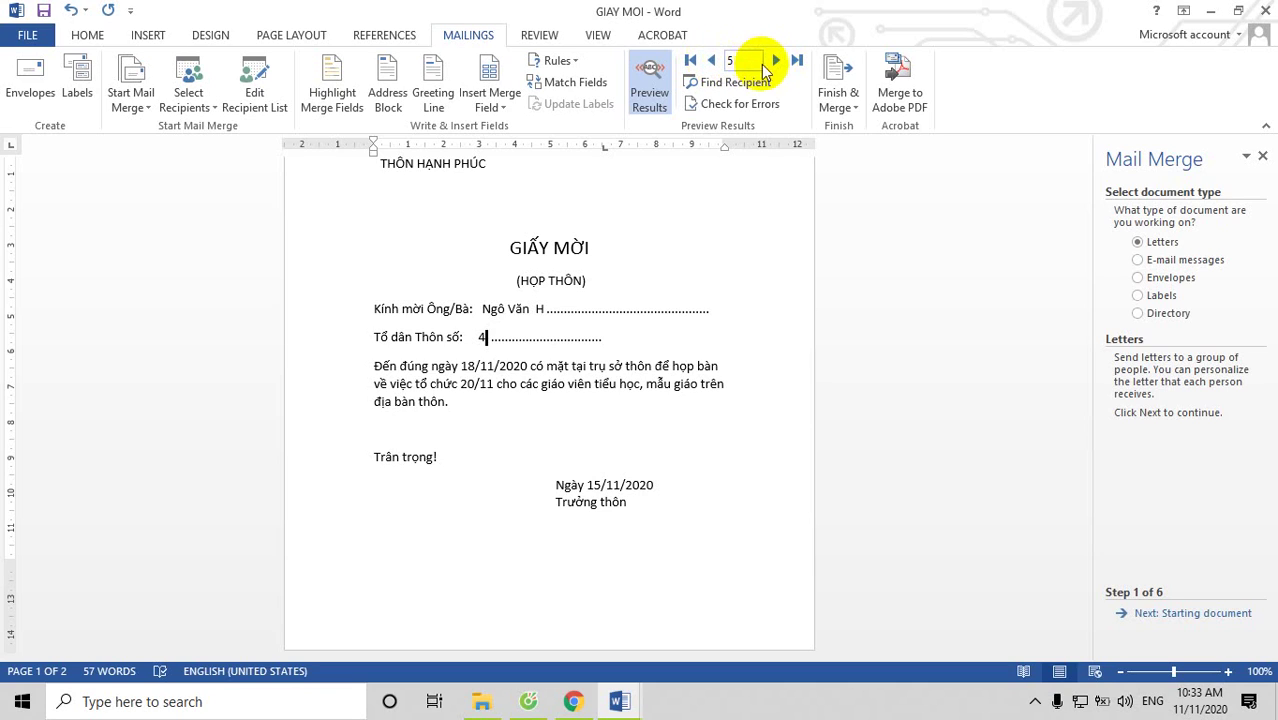
click(777, 61)
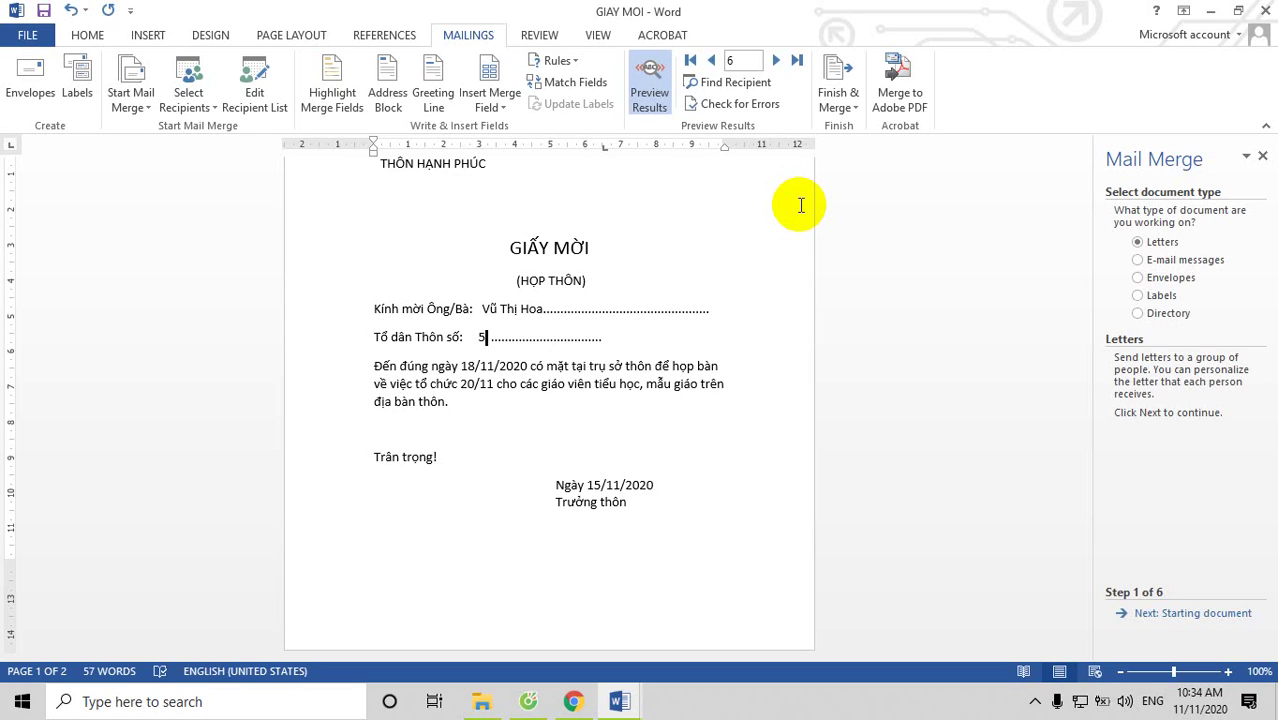
click(202, 107)
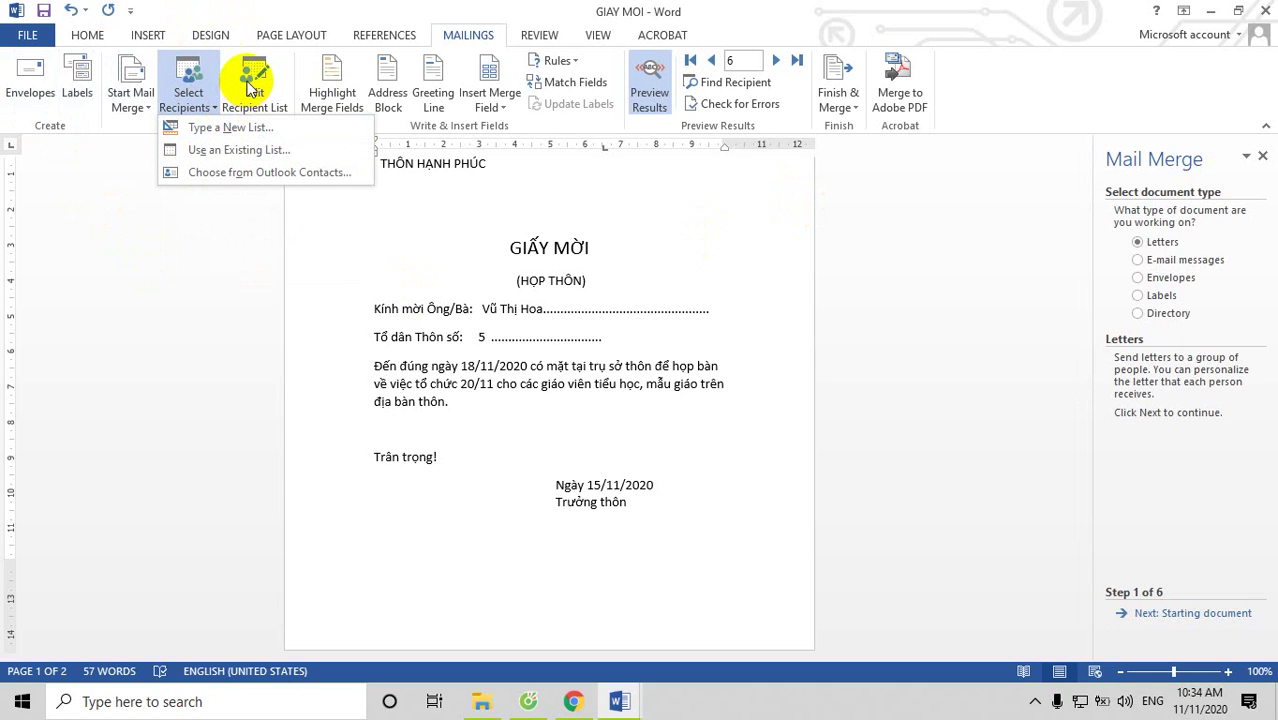
click(503, 113)
click(503, 113)
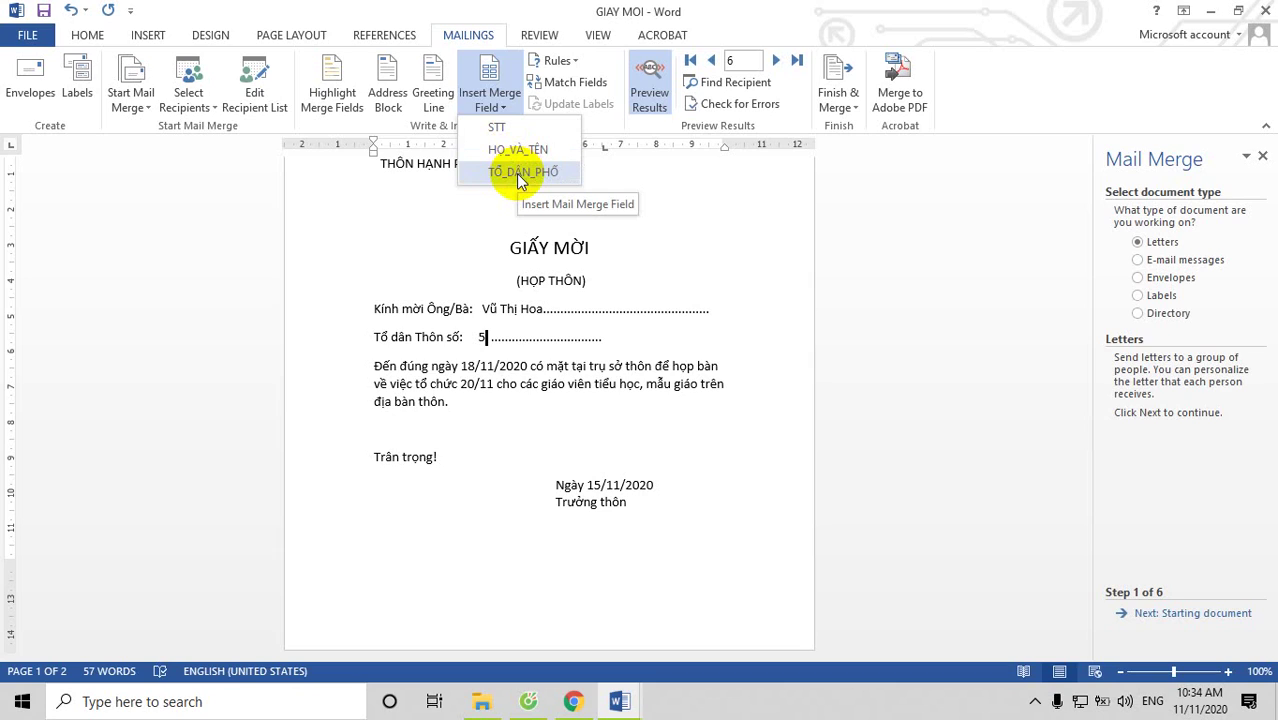
click(285, 220)
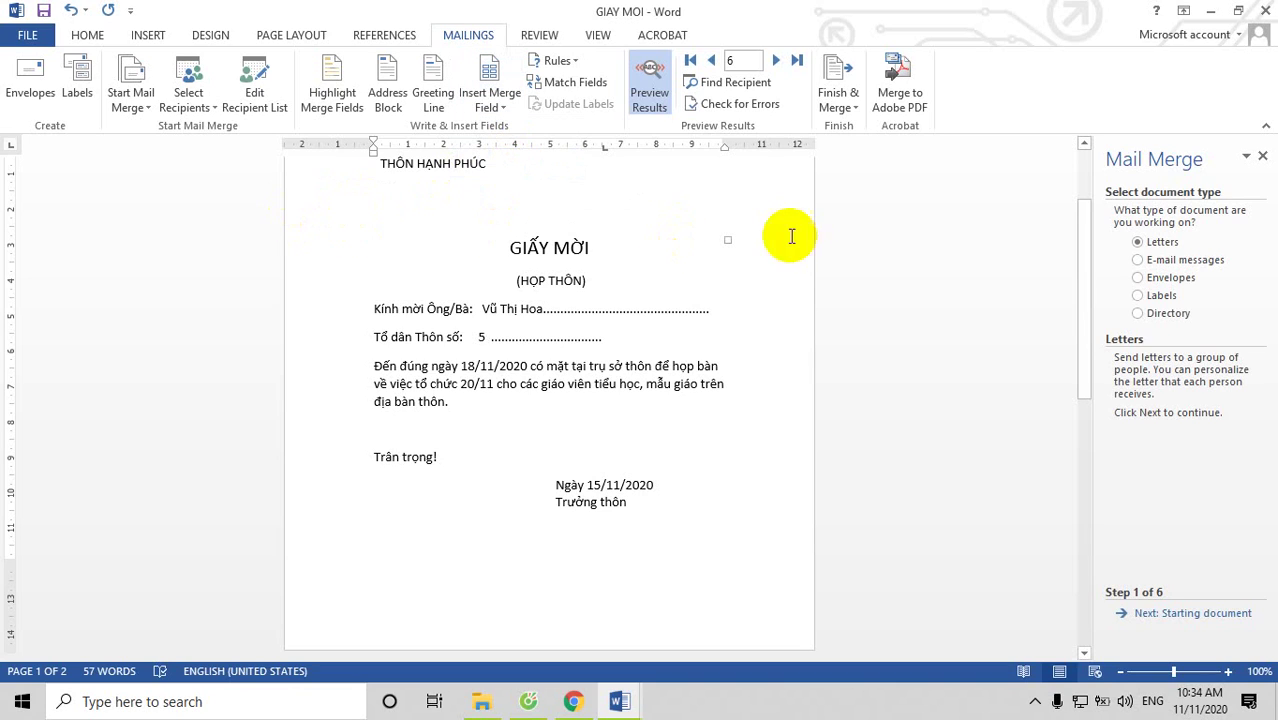
click(836, 349)
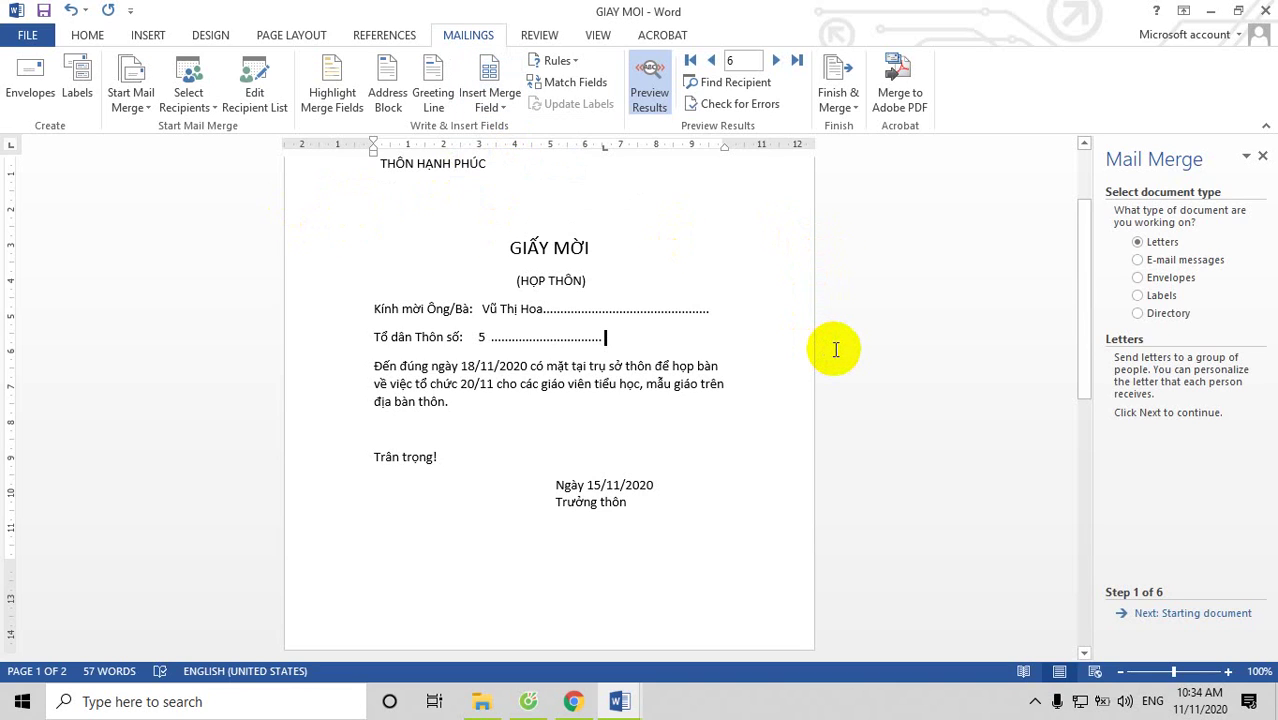